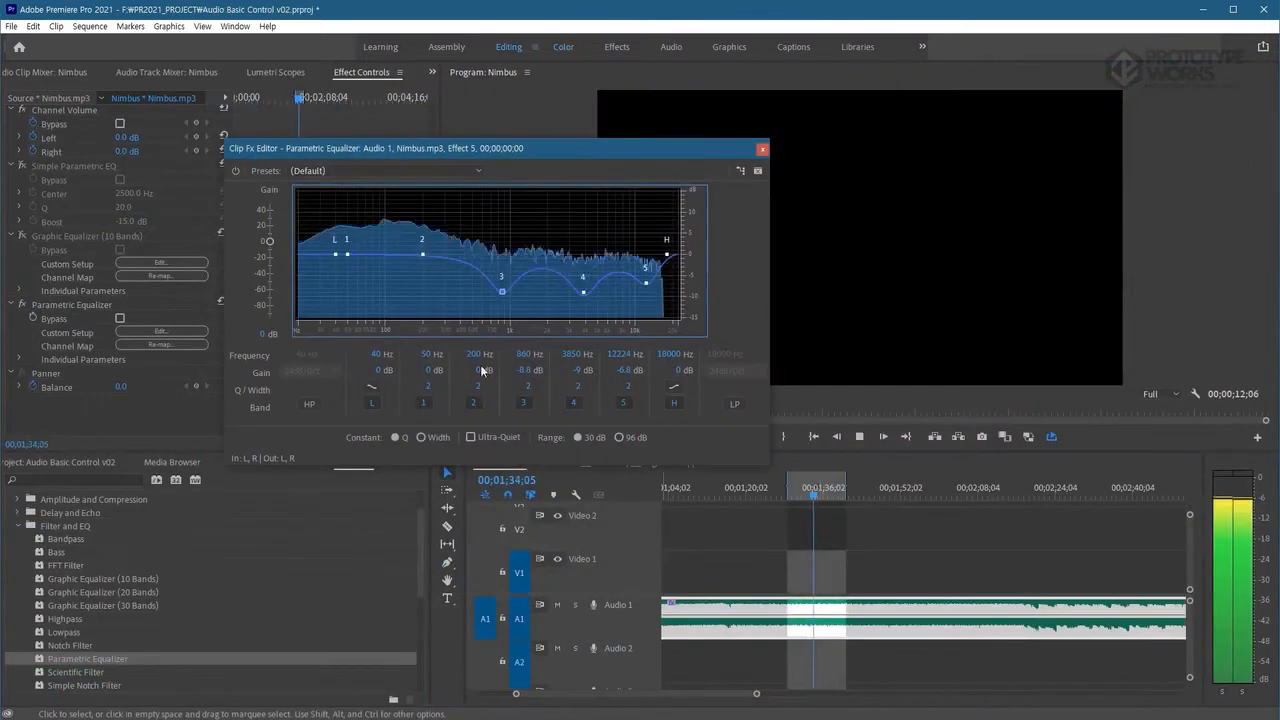
Raise bands 3 and 4 on the Parametric Equalizer curve of the Nimbus.mp3 clip
drag(502, 291, 508, 213)
drag(584, 292, 655, 190)
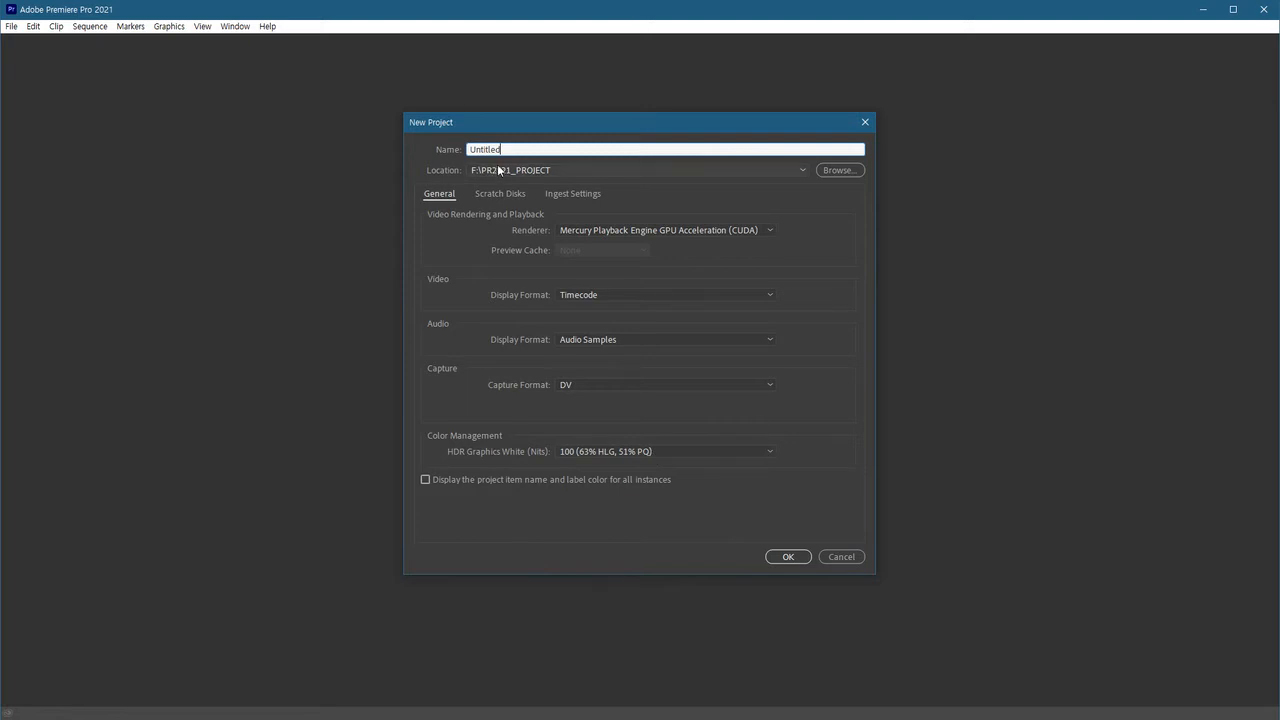
Enable ingest for the new project and try the Transcode and Create Proxies options
drag(502, 150, 468, 150)
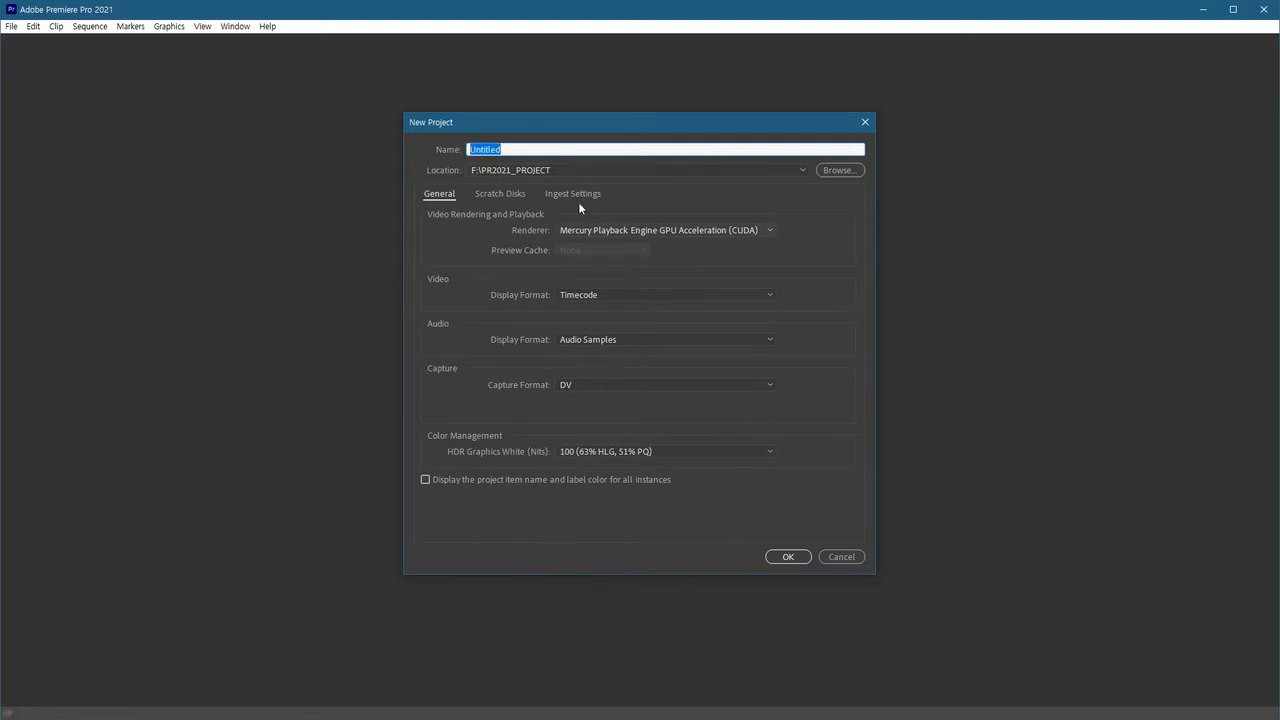
click(573, 196)
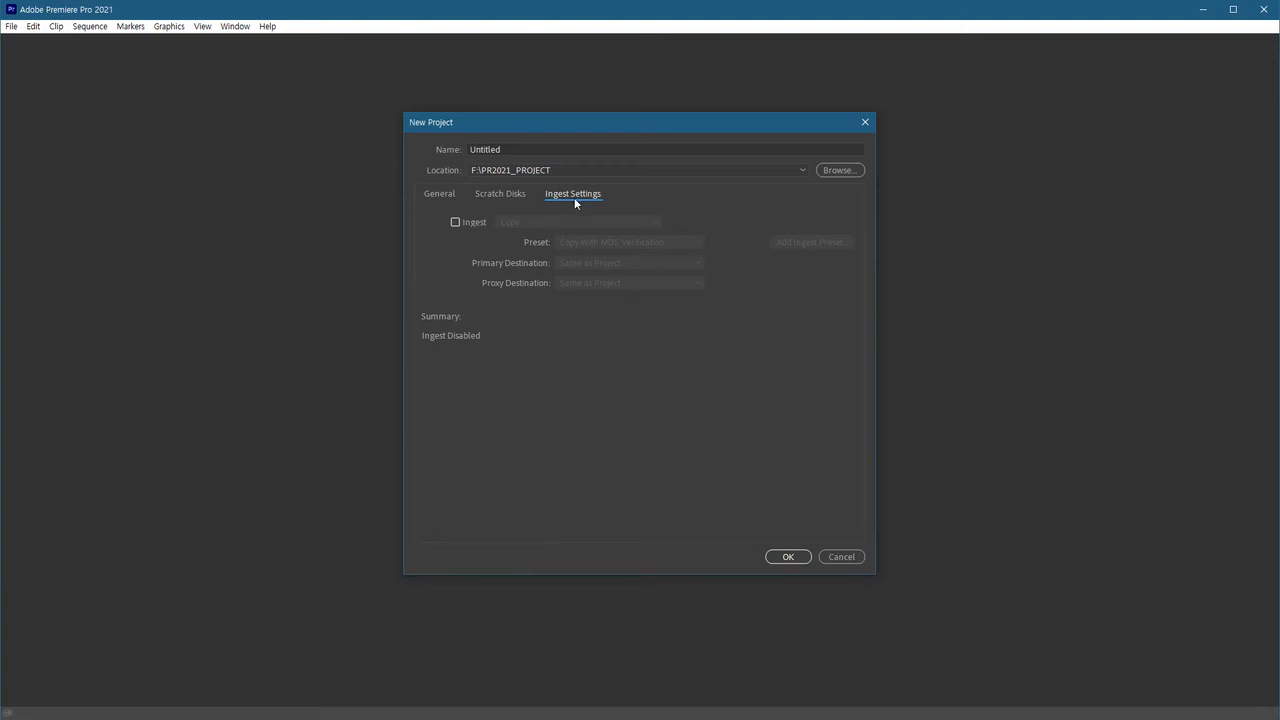
click(455, 223)
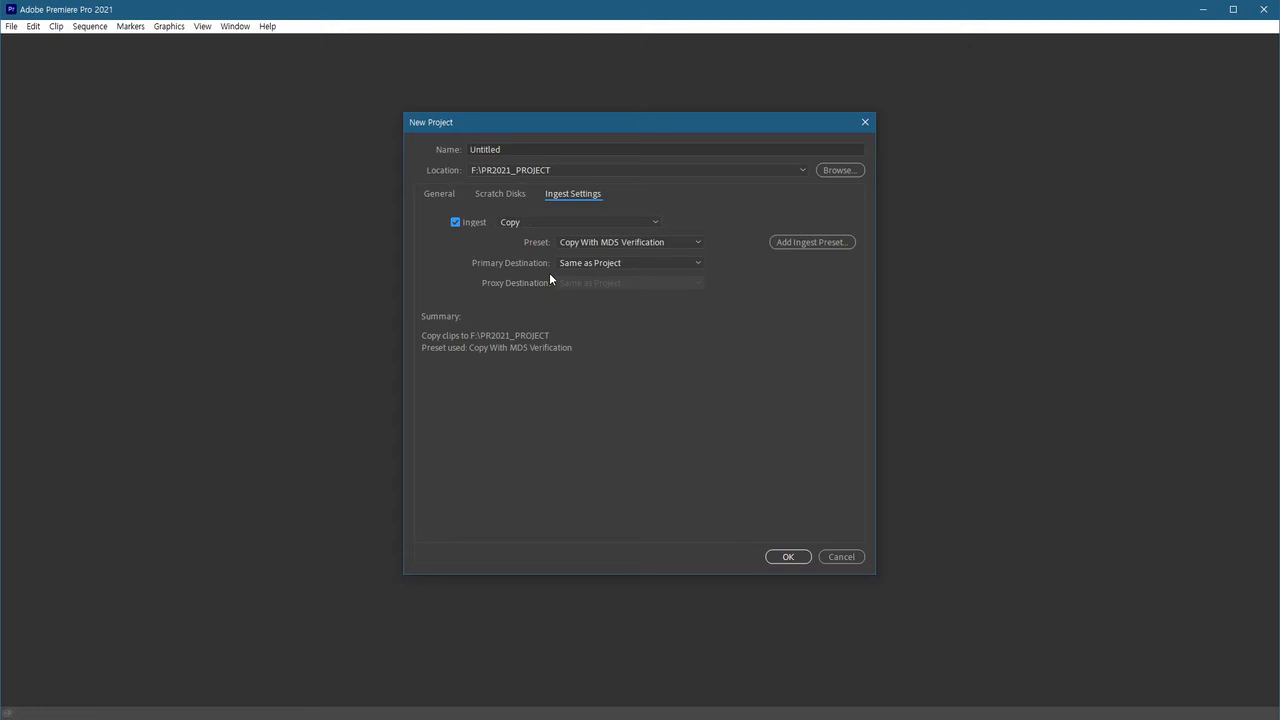
click(631, 222)
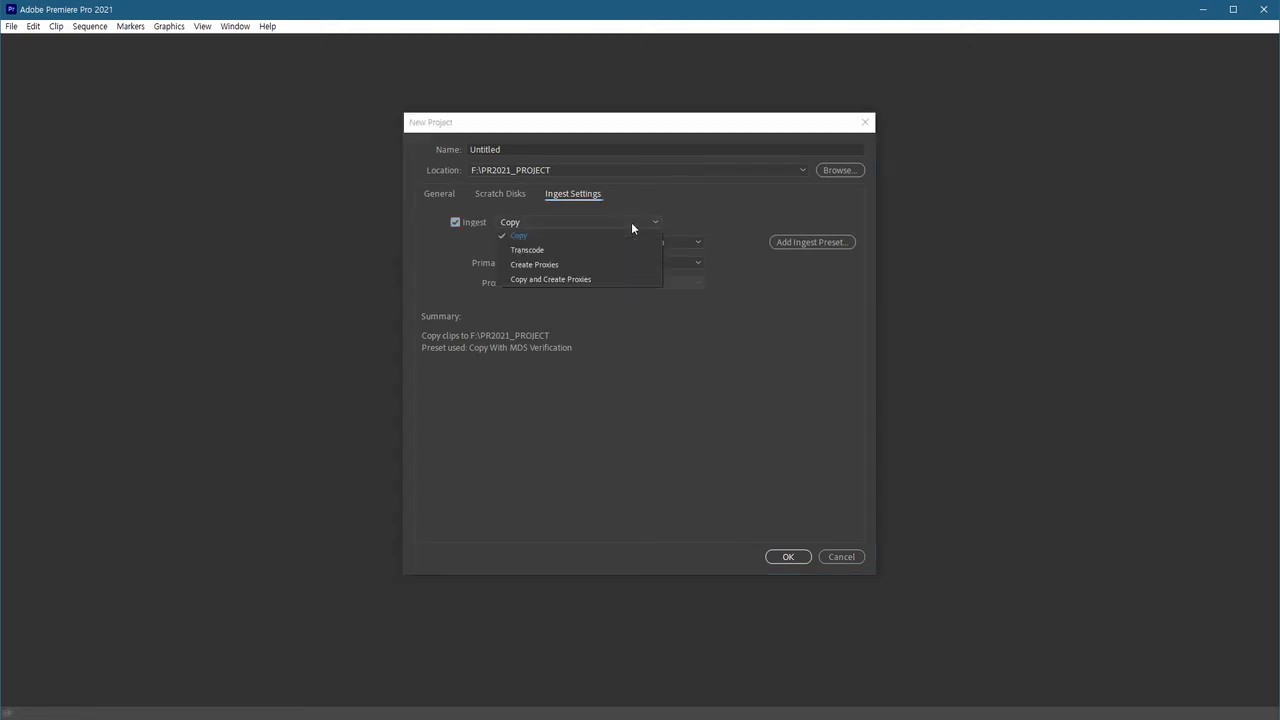
click(523, 252)
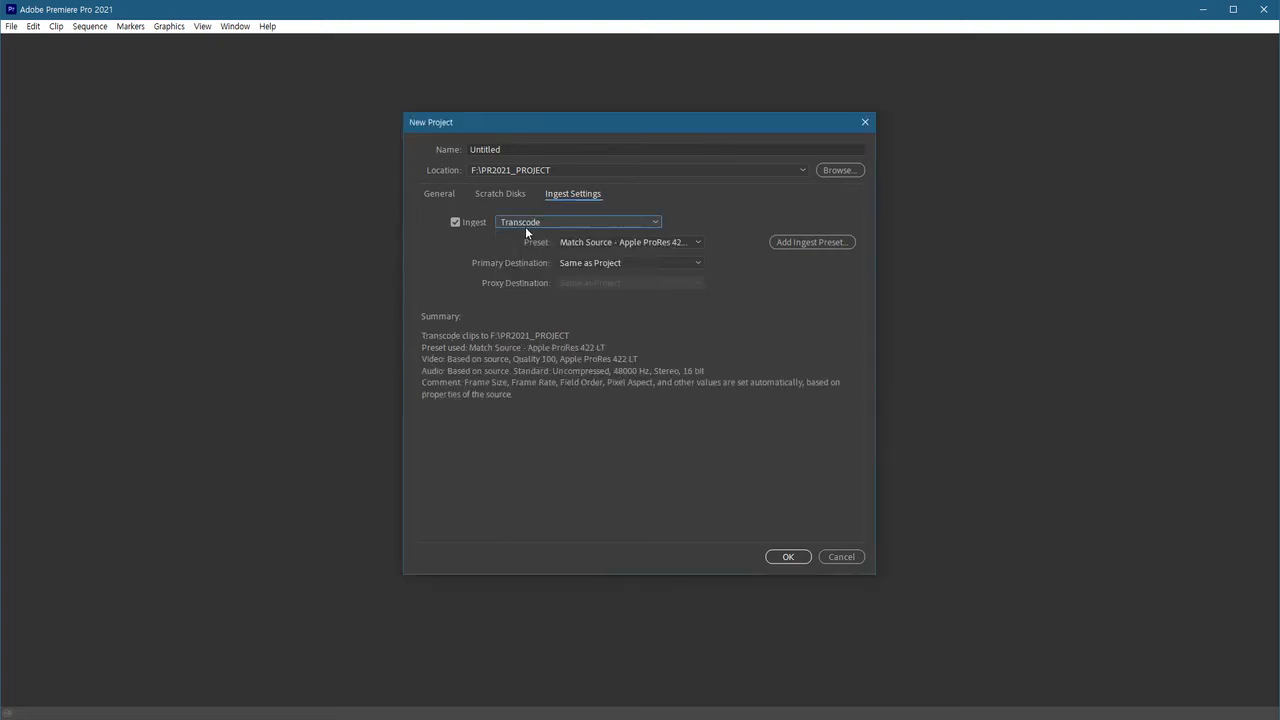
click(525, 223)
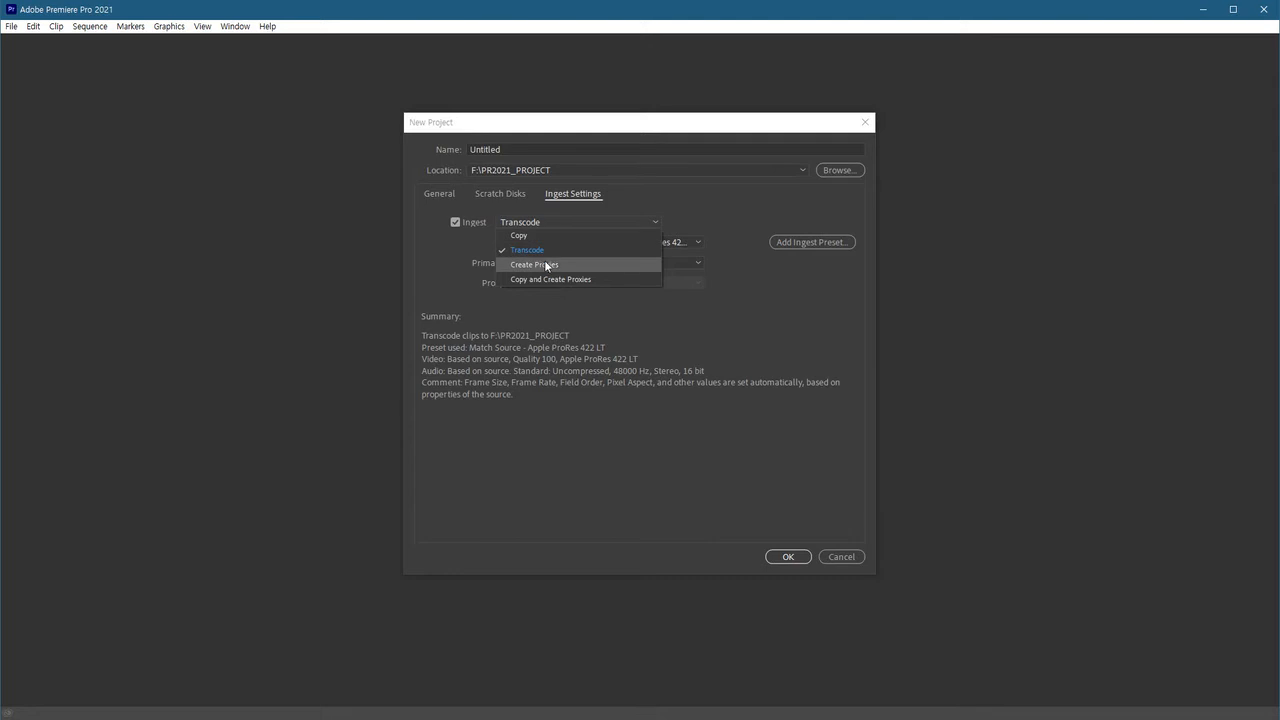
click(546, 262)
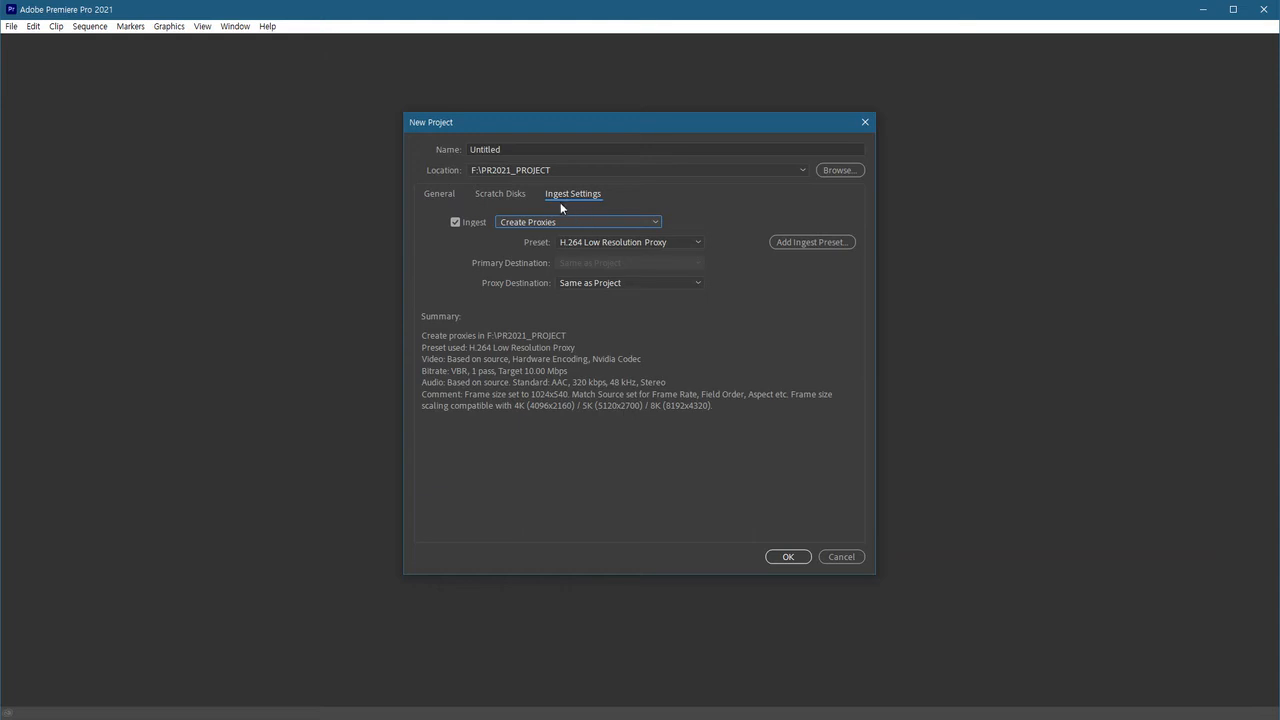
click(527, 222)
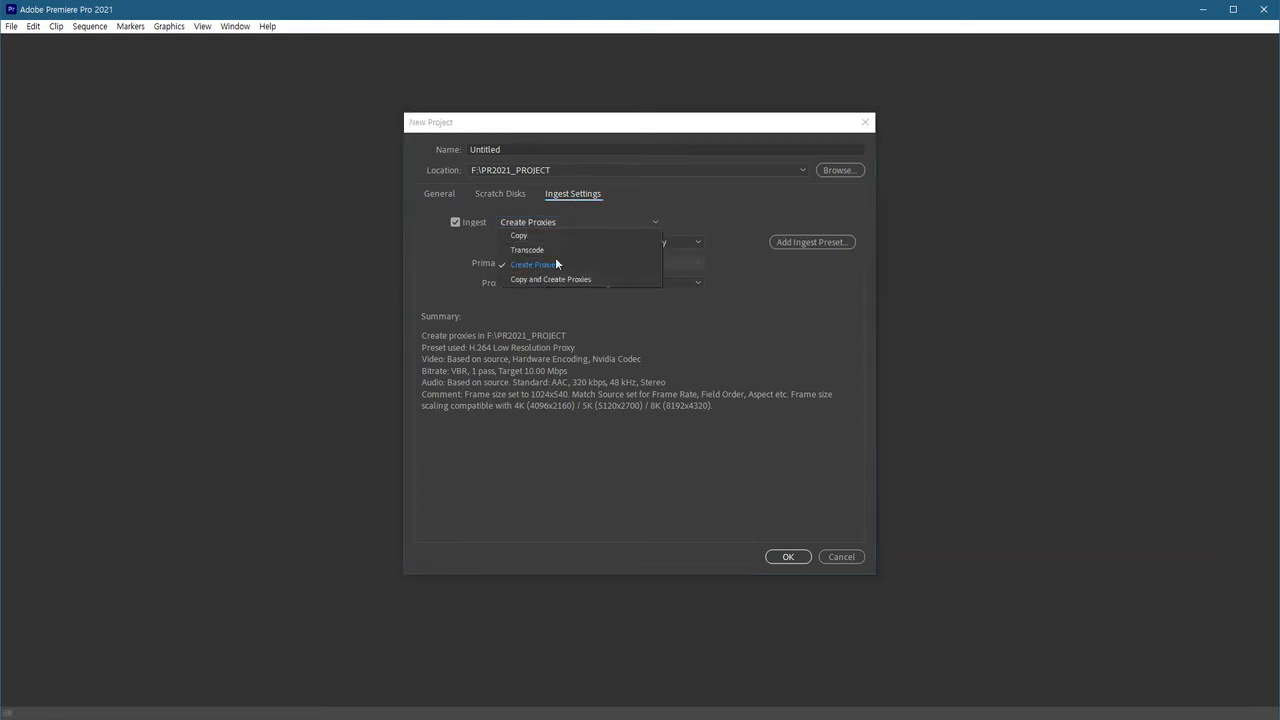
click(555, 262)
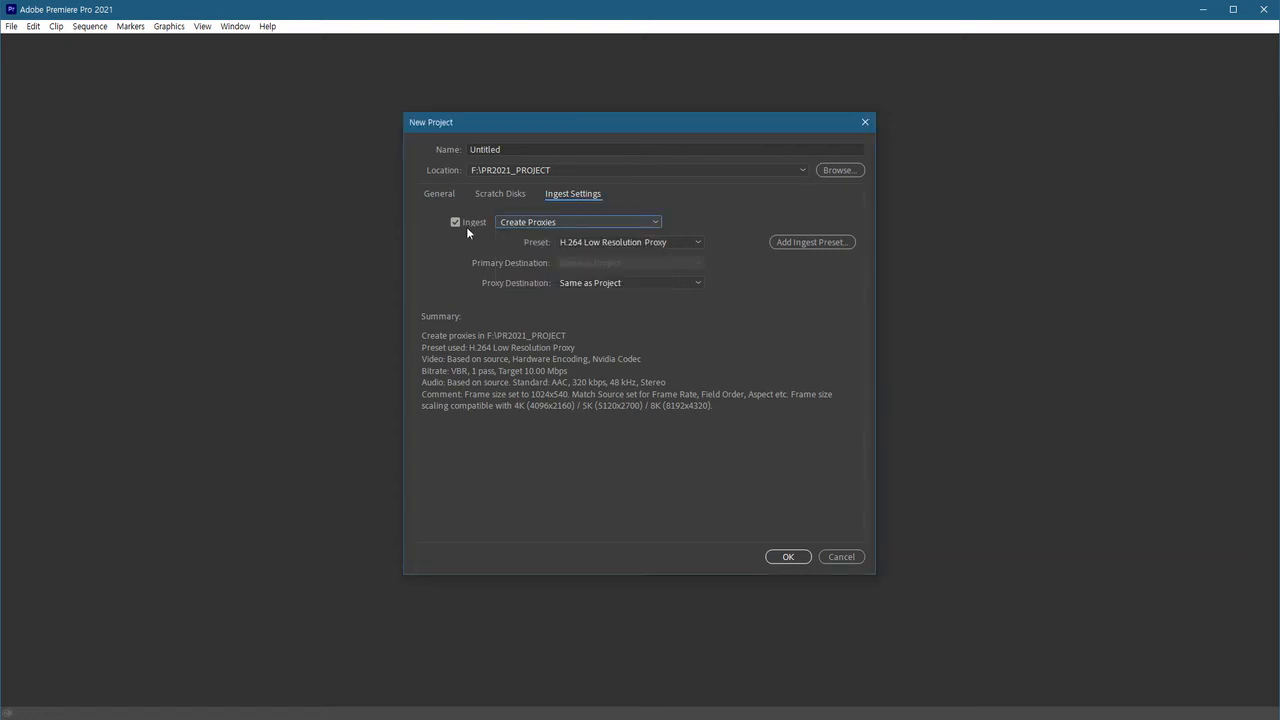
Return the ingest option to Copy, turn ingest off and go back to the general project settings
click(518, 224)
click(518, 224)
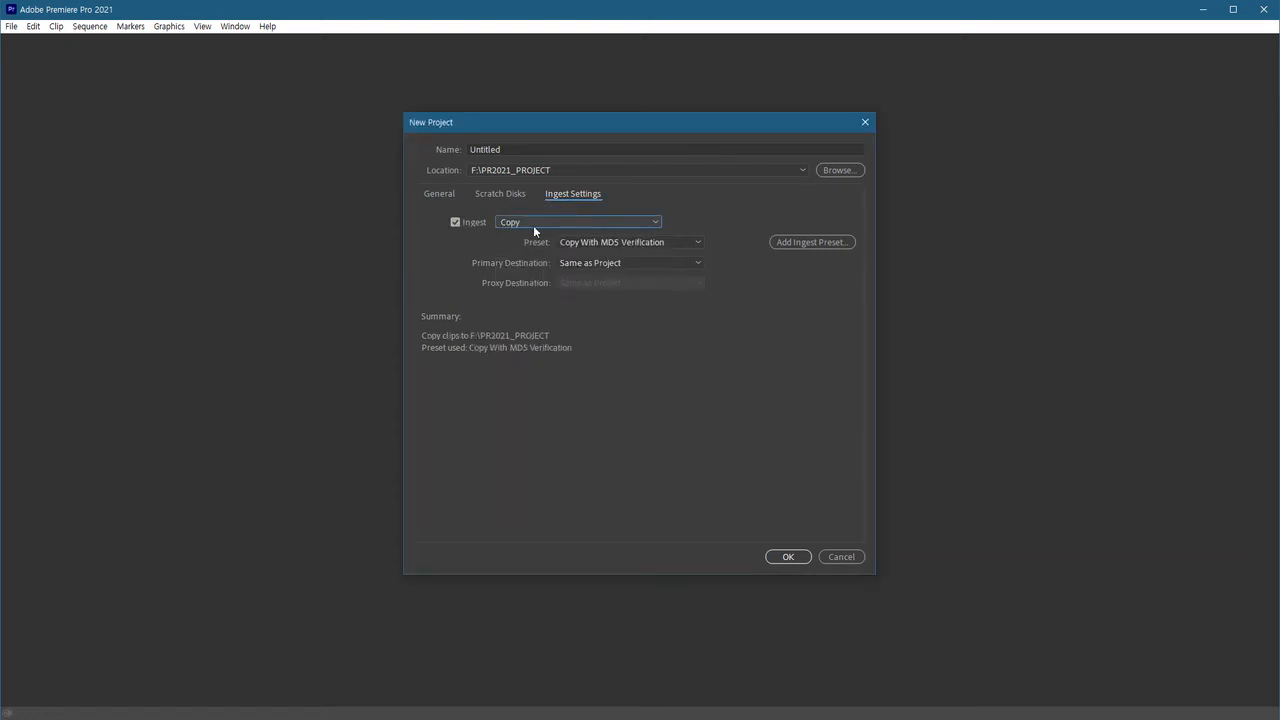
click(455, 222)
click(441, 193)
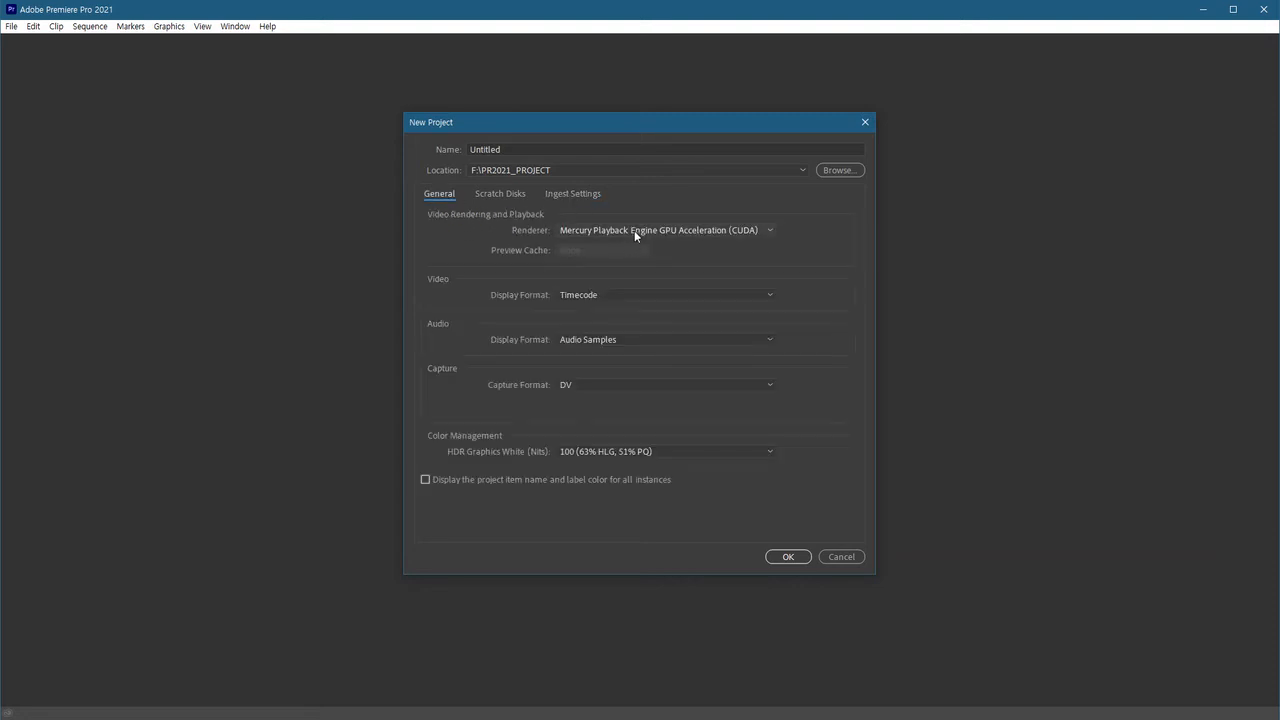
Create a folder named Girl and Farm Project on the TUTO-WORK (F:) drive and set it as the project location
click(845, 170)
click(514, 167)
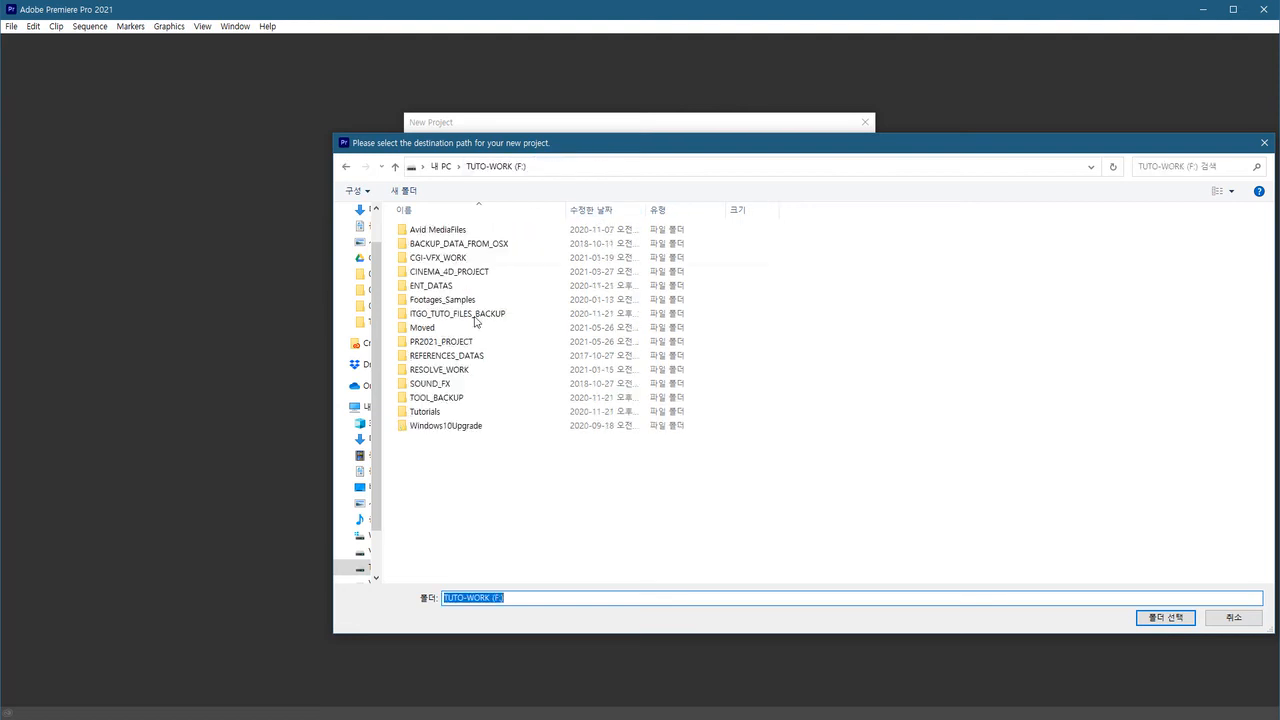
click(403, 190)
text(Girl and Farm Project)
key(Return)
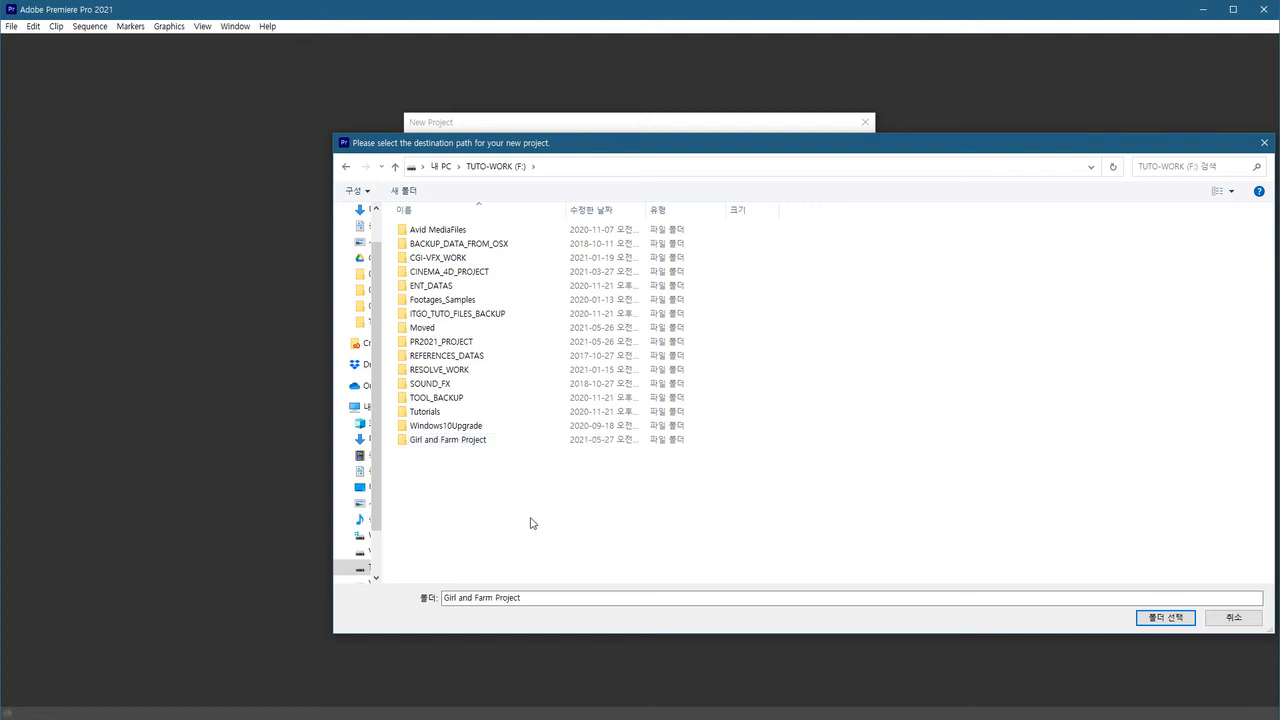
double_click(482, 441)
click(1147, 618)
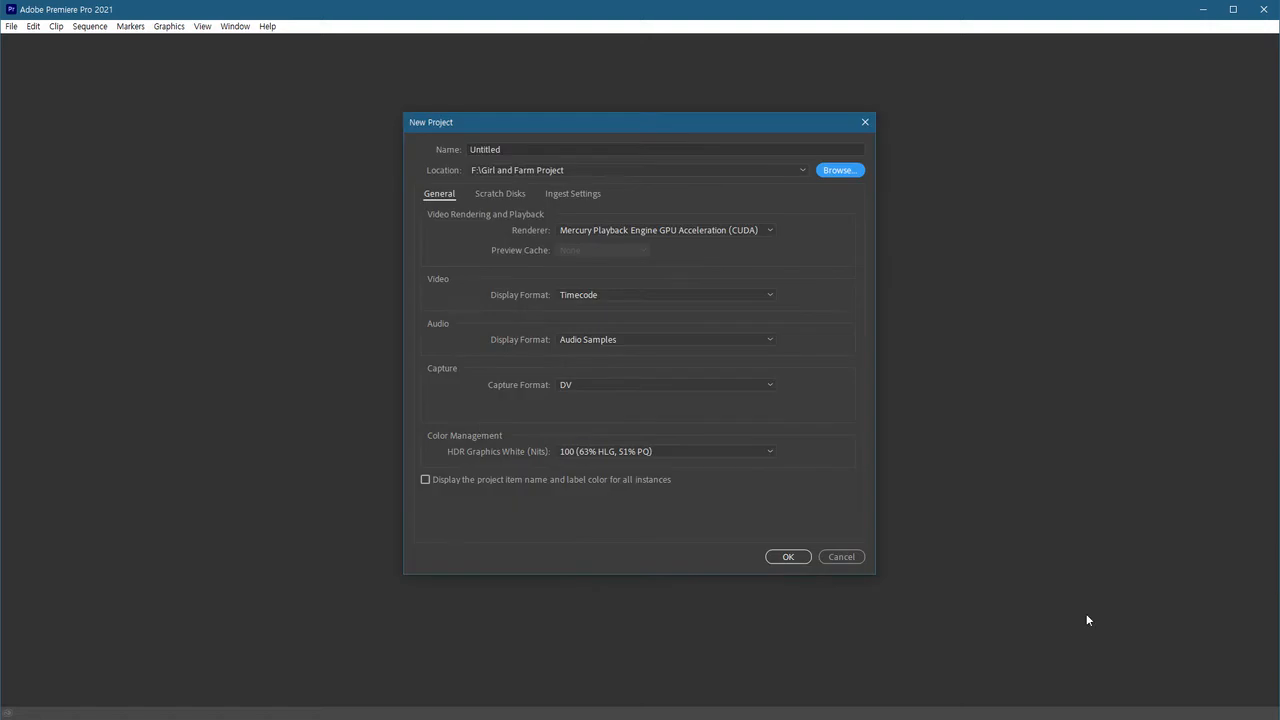
Name the new project "Gir and Farm Edit v01"
click(522, 149)
text(Girl and Fra)
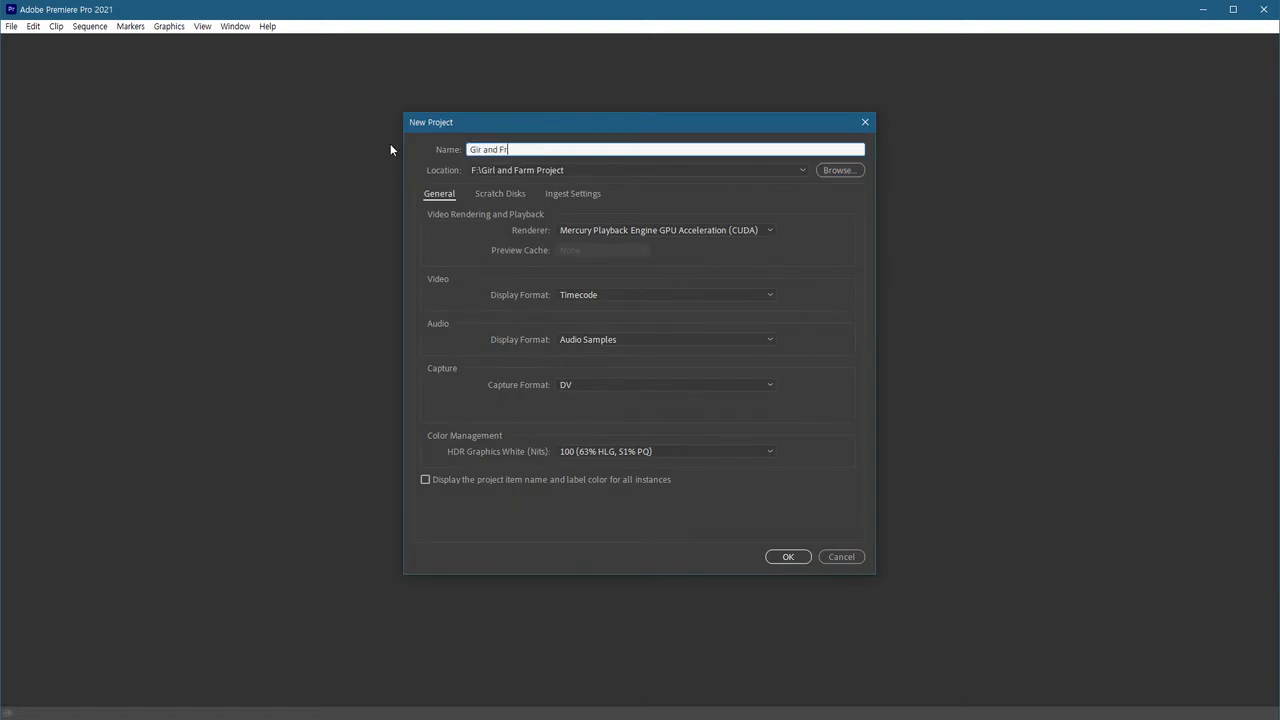
key(BackSpace)
key(BackSpace)
text(arm Edit v01)
Check the scratch disk locations and enable ingest with the Copy option
click(505, 195)
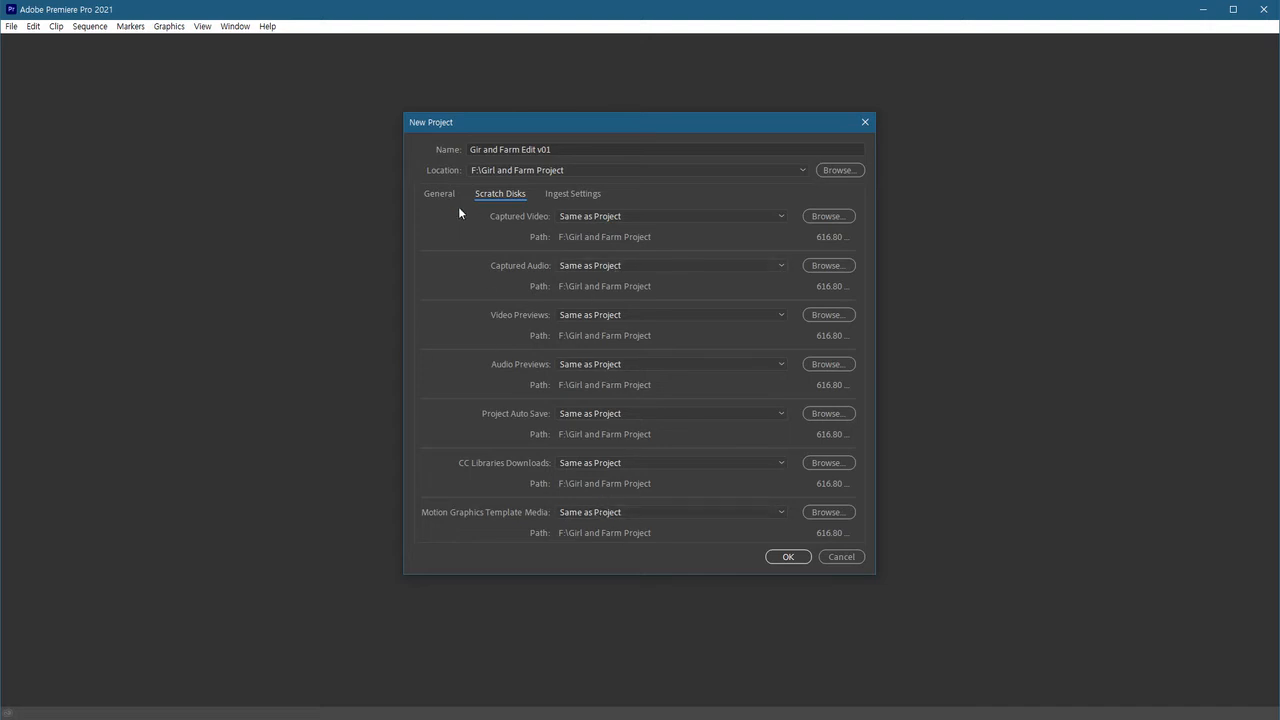
click(570, 196)
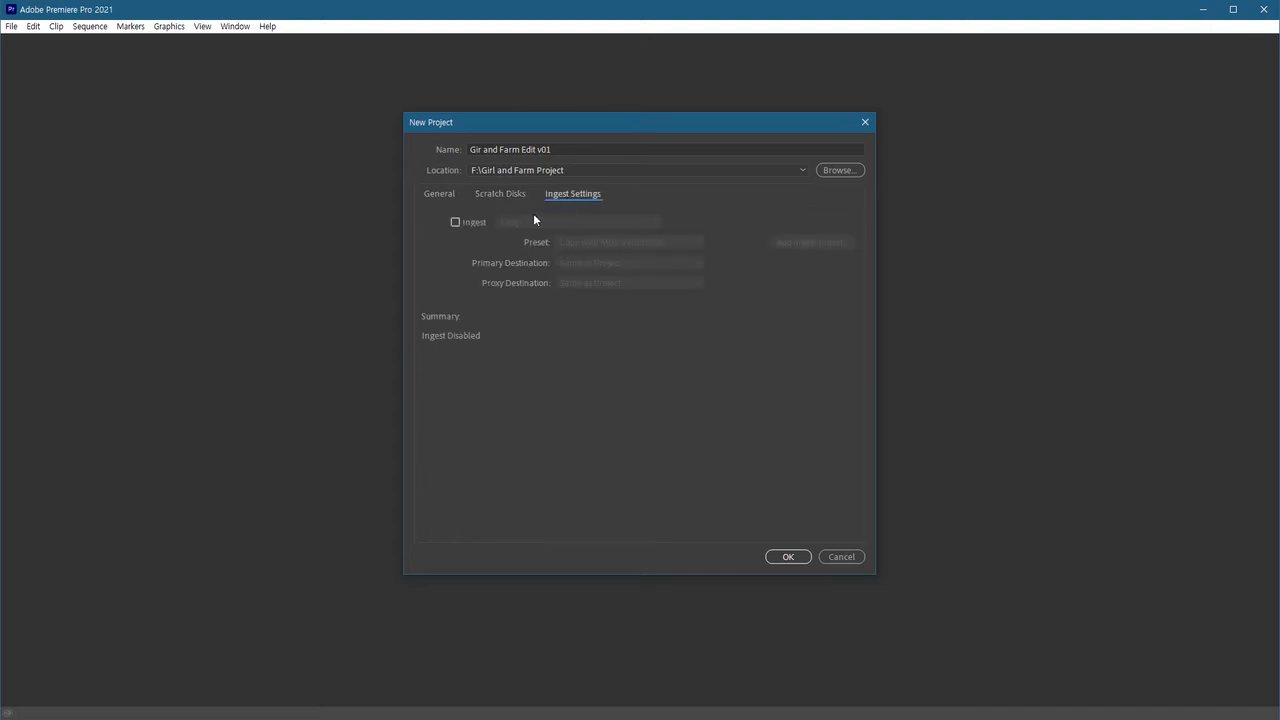
click(455, 222)
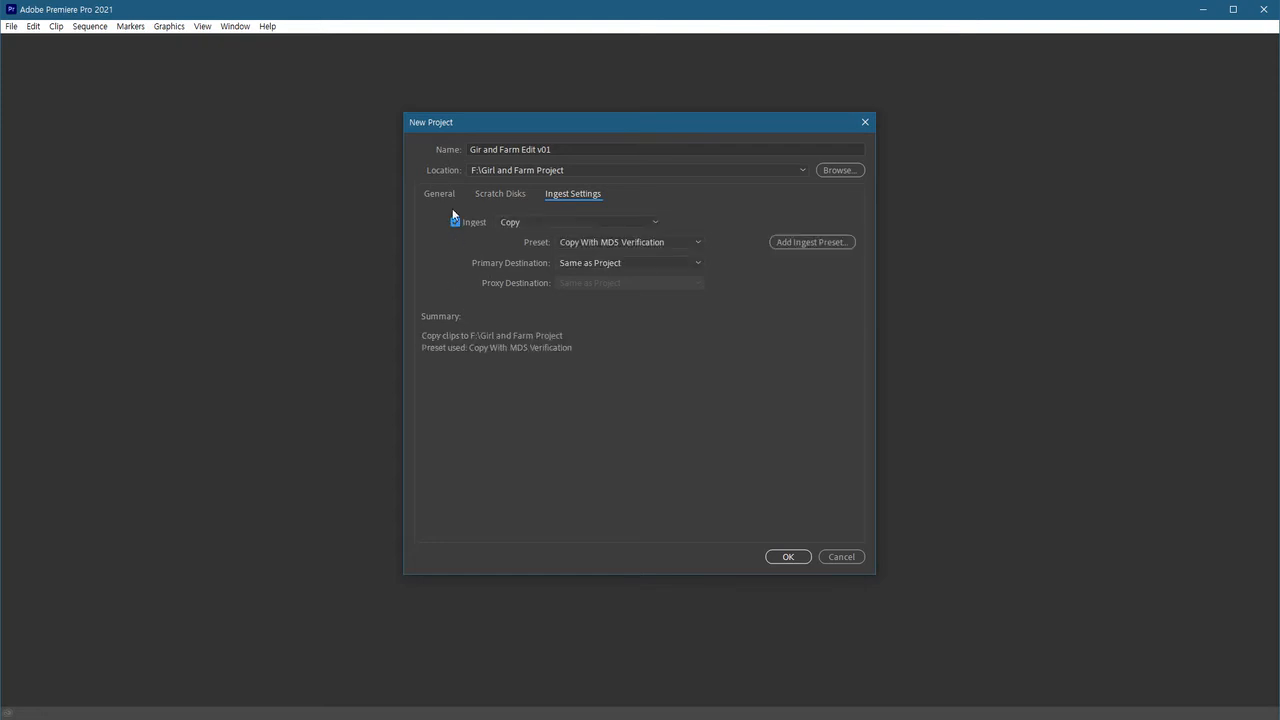
click(533, 221)
click(528, 237)
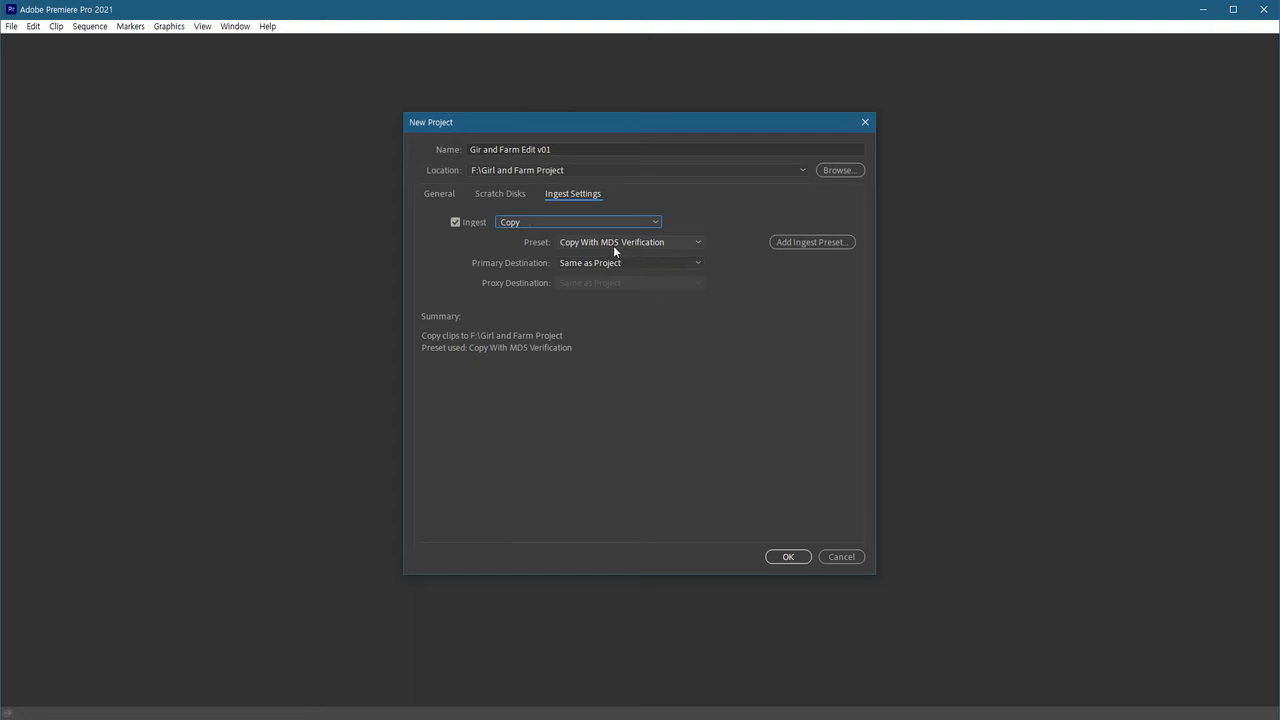
Try the Copy Without Verification ingest preset, then return to Copy With MD5 Verification
click(696, 241)
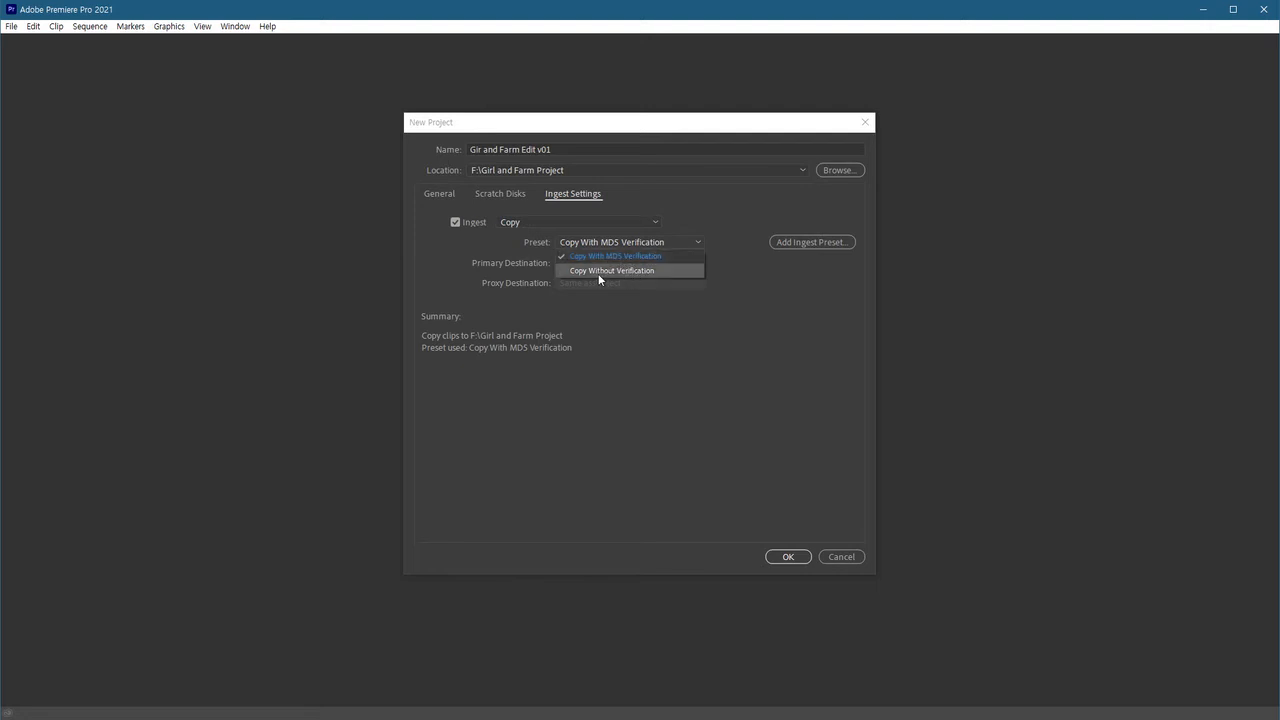
click(625, 272)
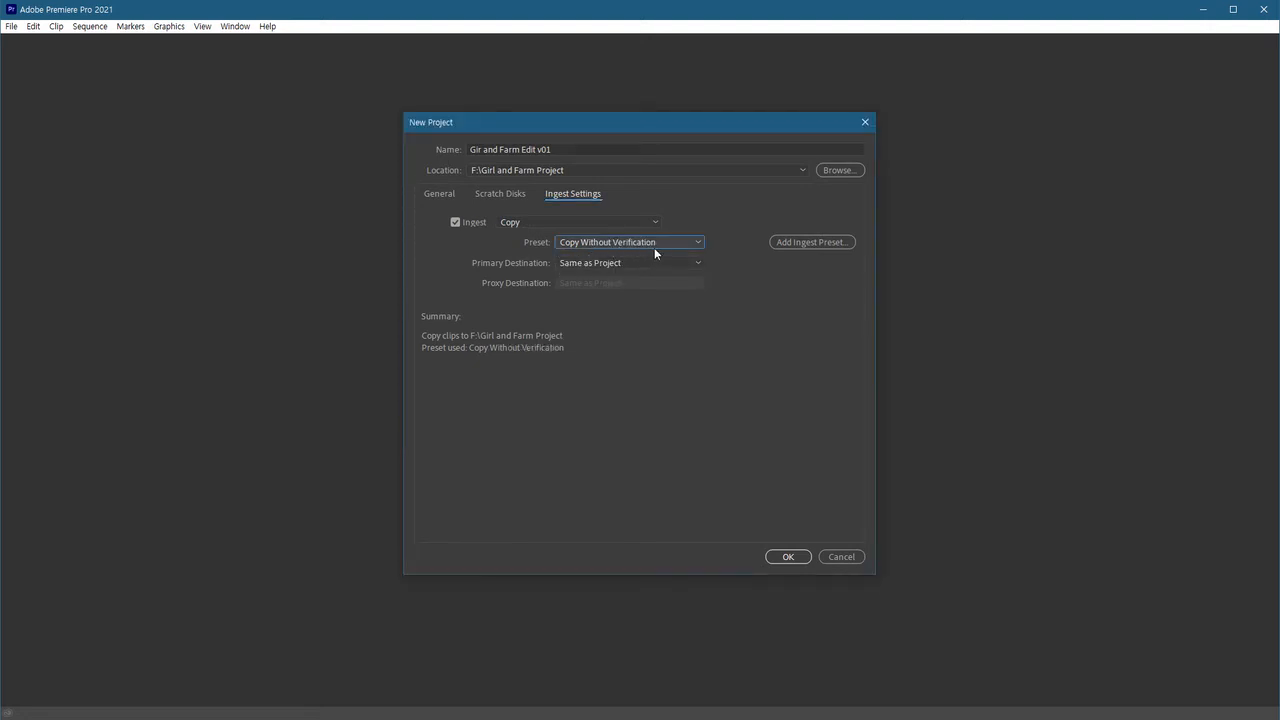
click(654, 246)
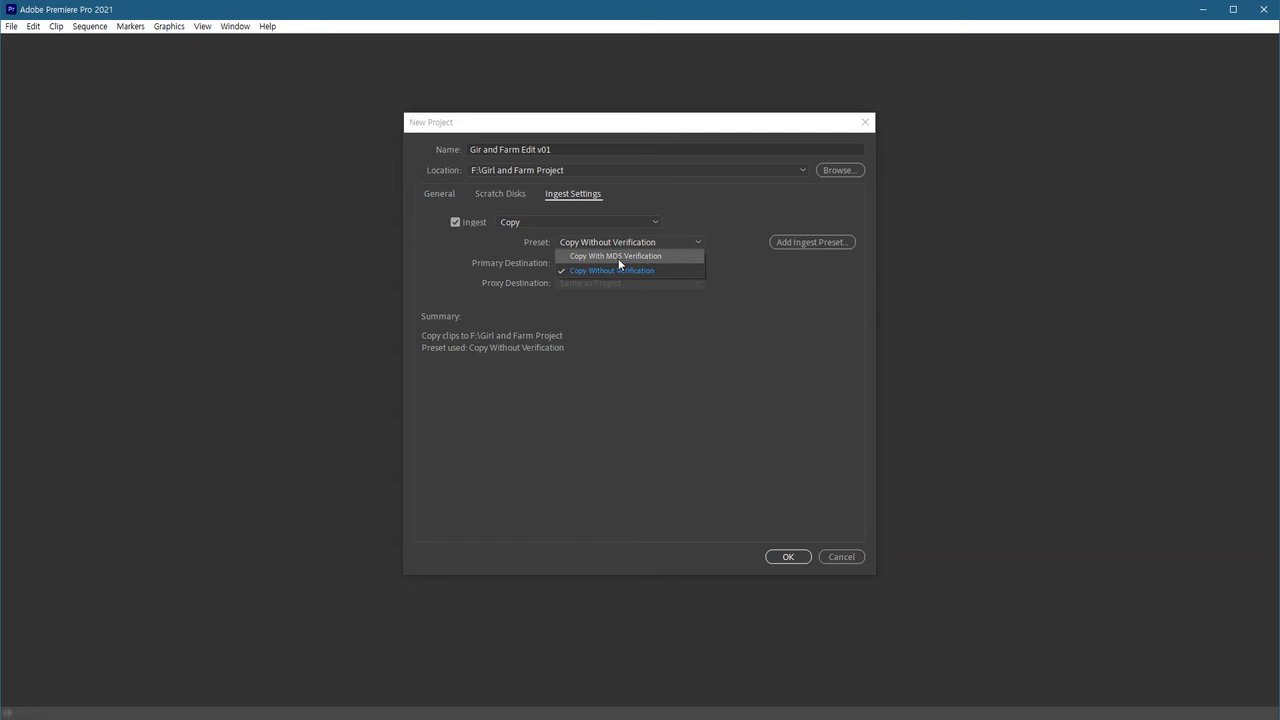
click(618, 257)
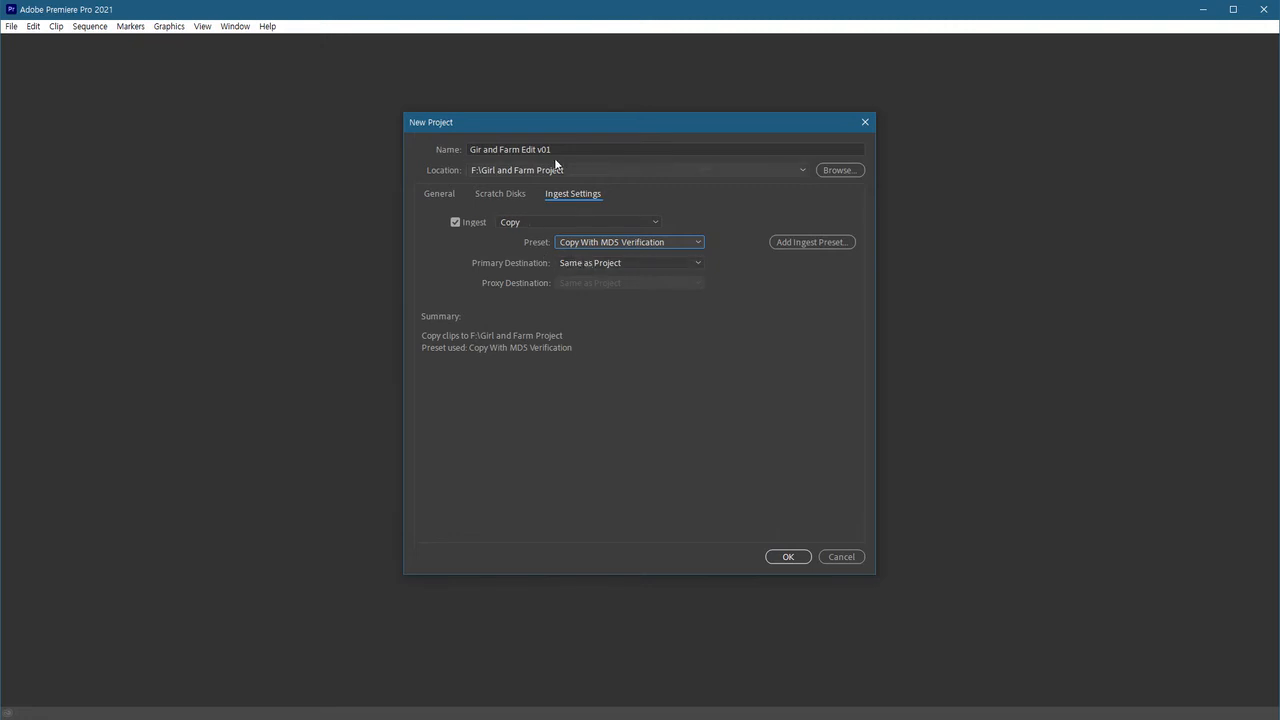
click(658, 264)
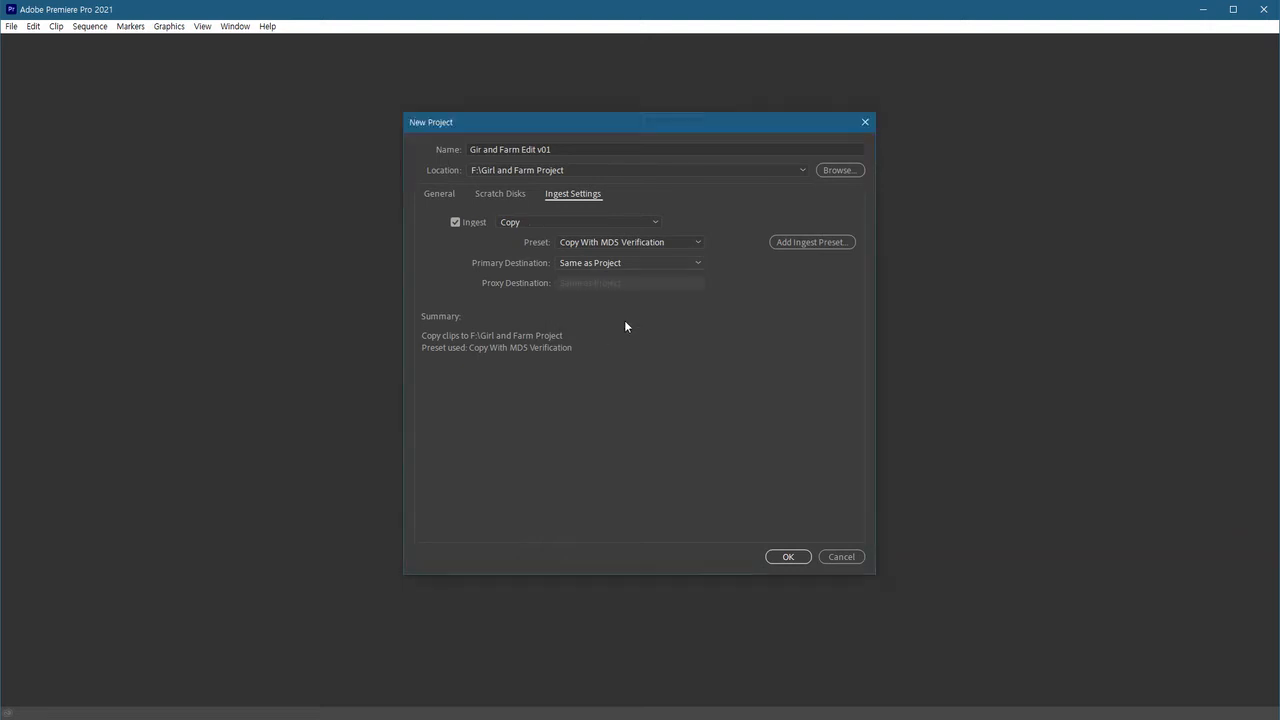
click(624, 320)
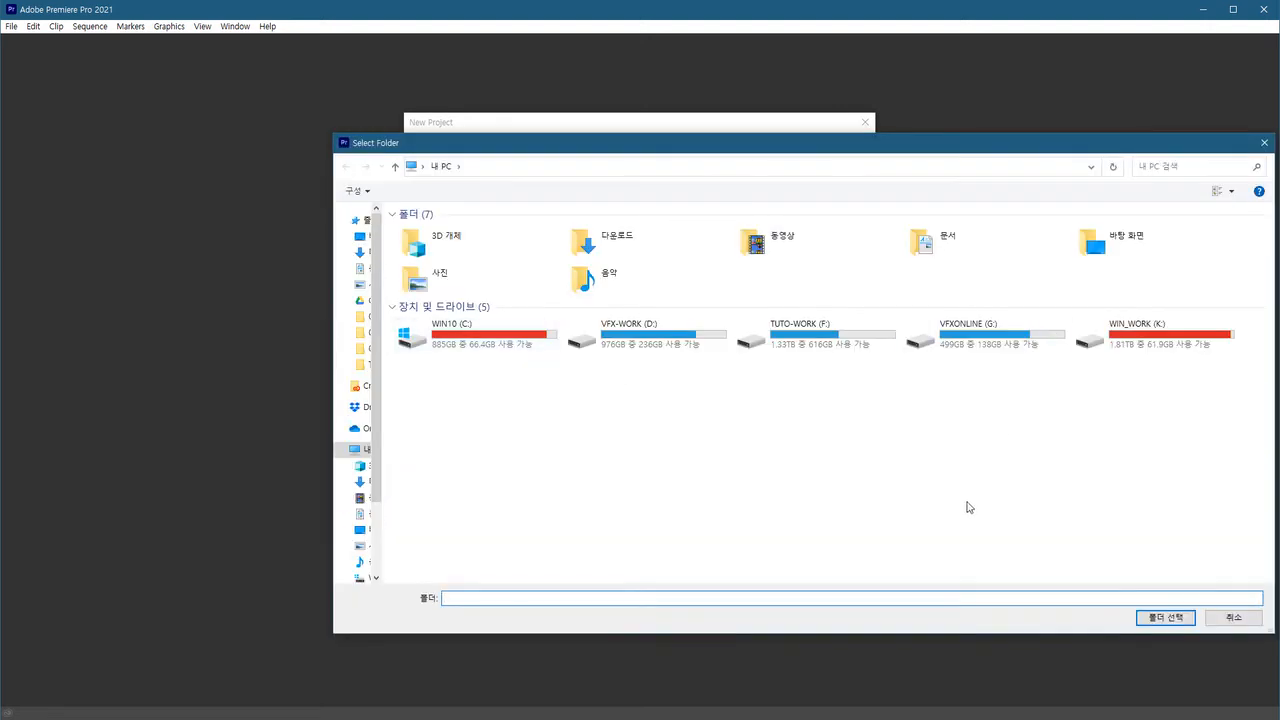
click(1227, 620)
Keep the primary ingest destination as Same as Project and create the project
click(663, 262)
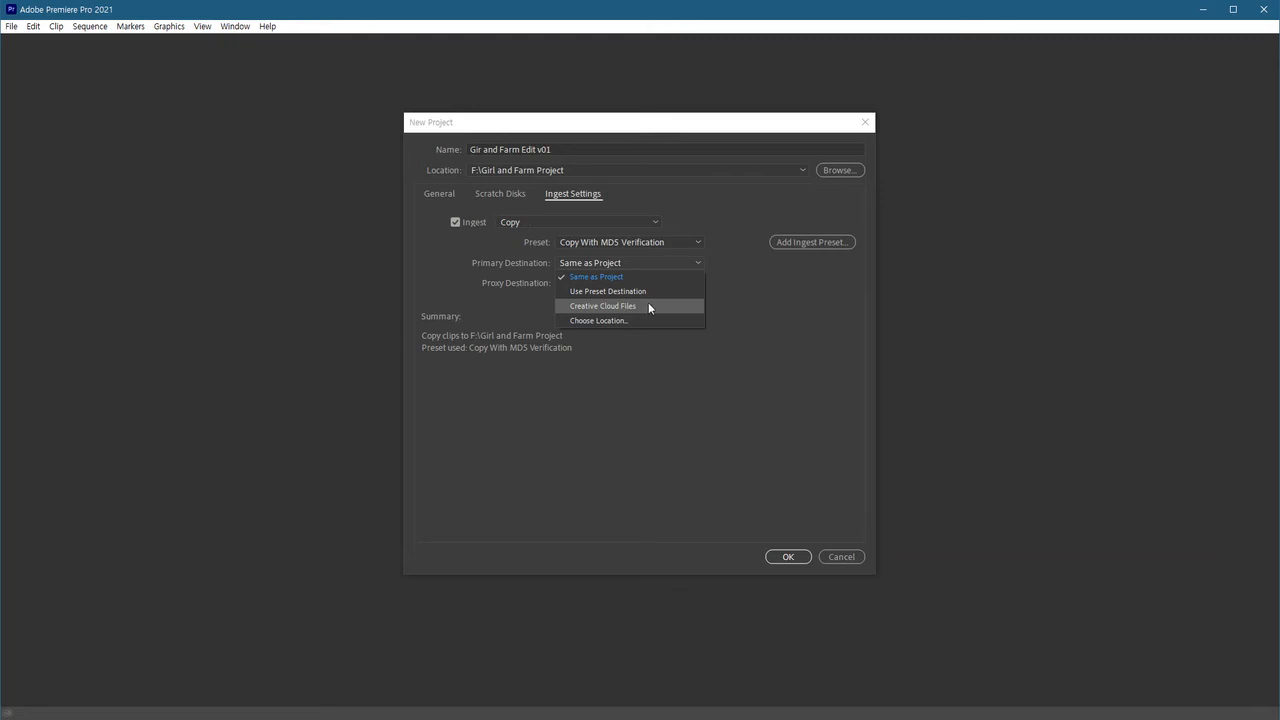
click(595, 277)
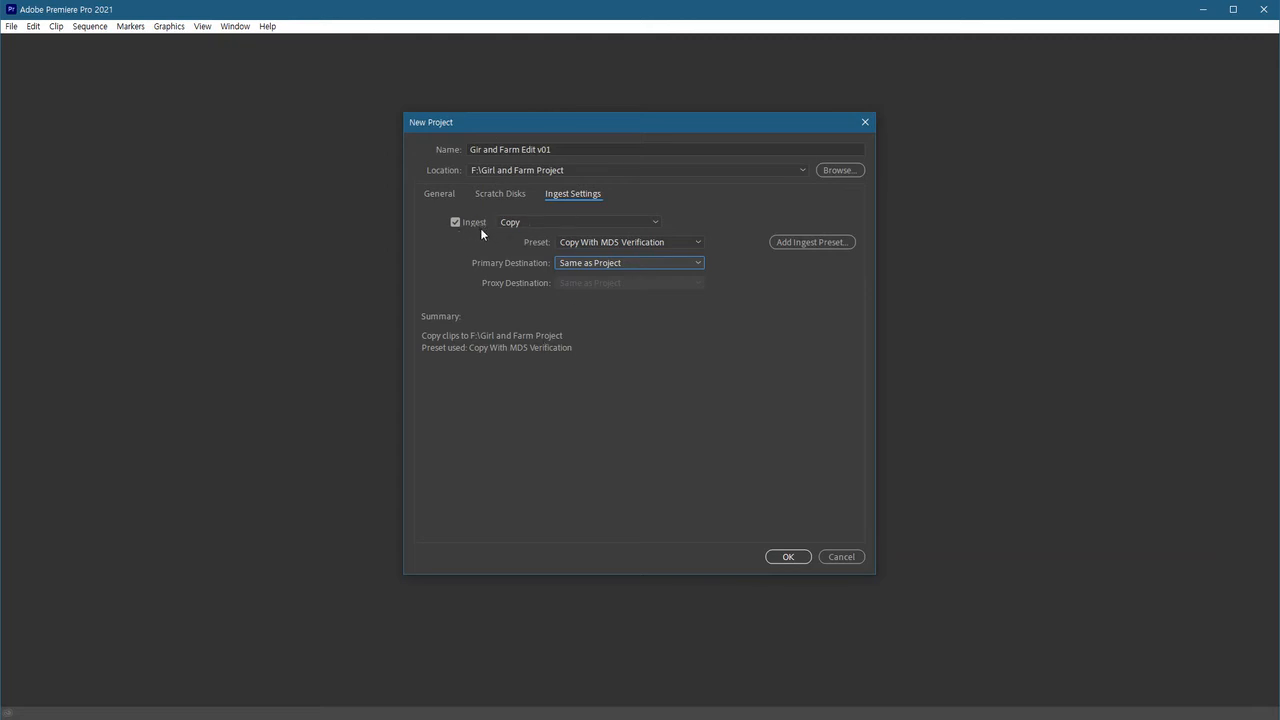
click(788, 558)
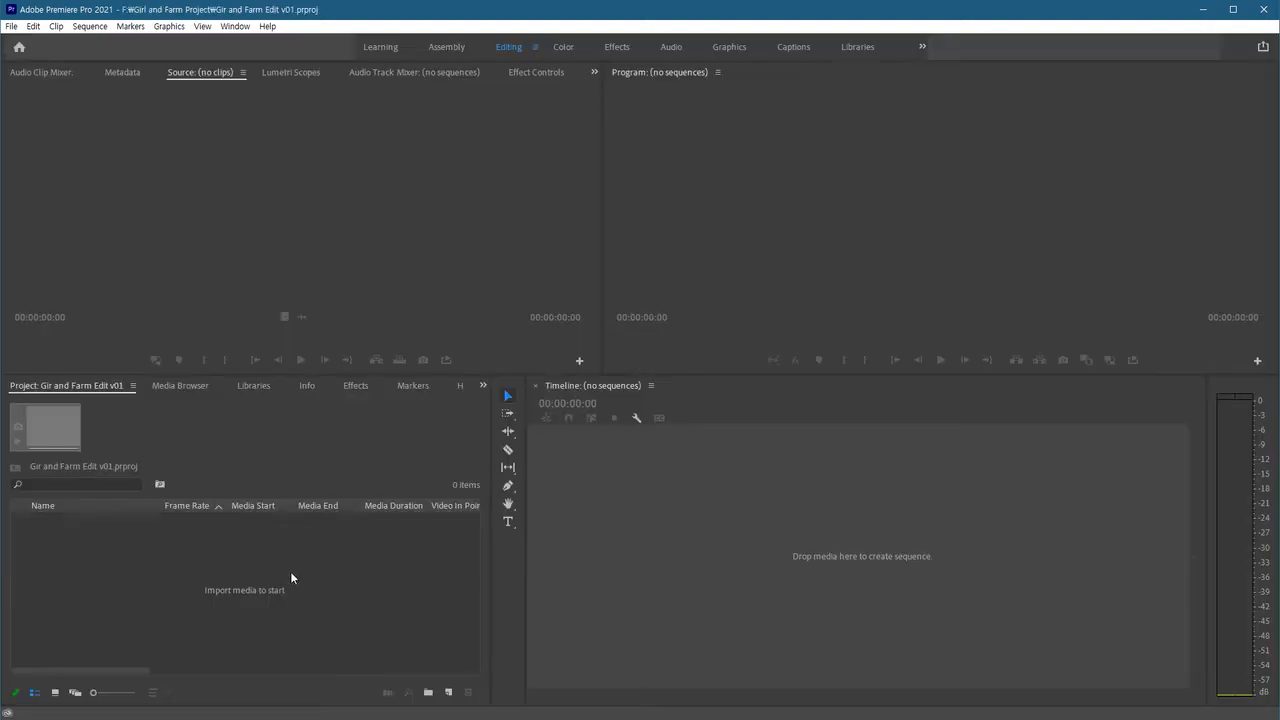
Start a media import and browse to the 4K folder inside 002_Clips
double_click(370, 567)
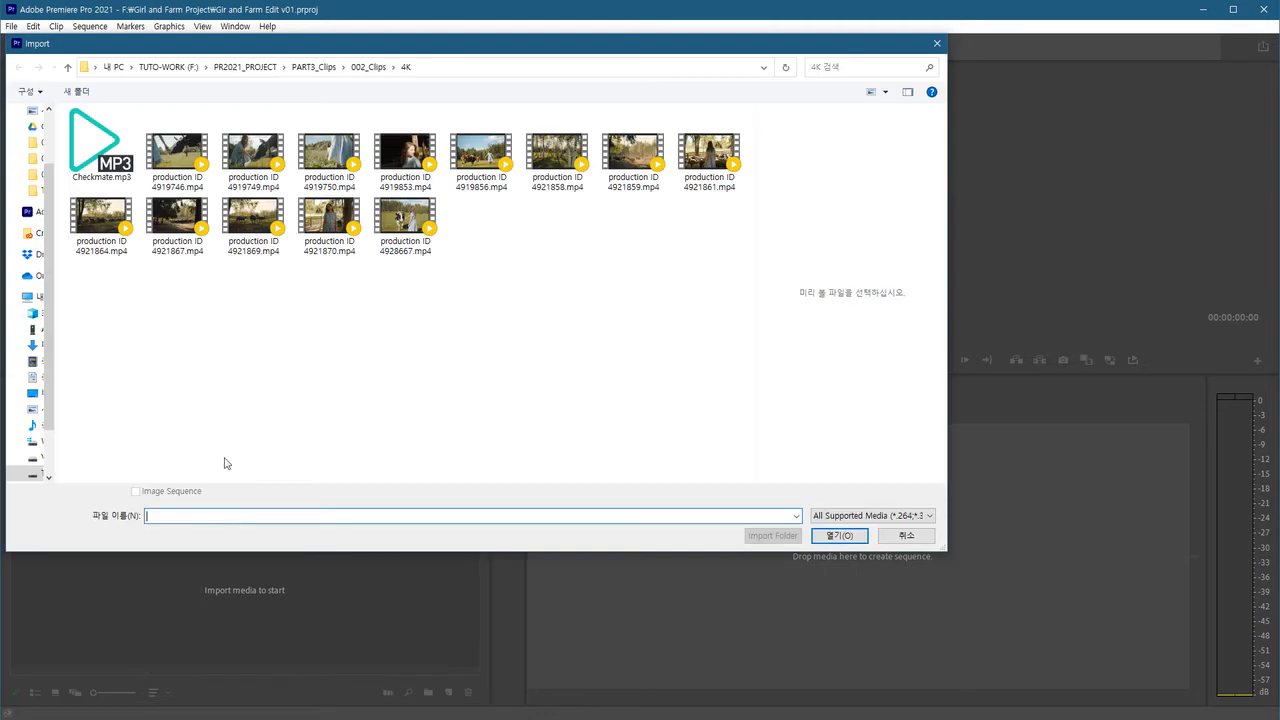
drag(553, 48, 849, 152)
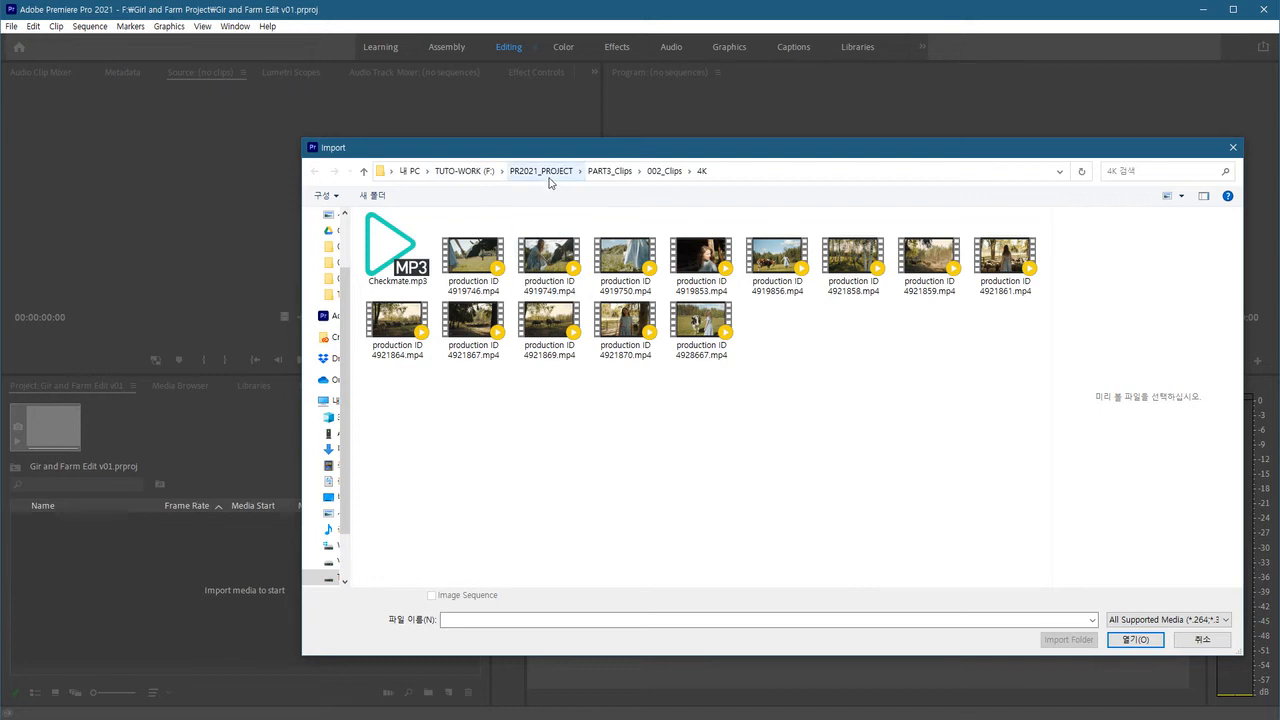
click(661, 171)
double_click(397, 250)
Import the clips production ID 4919749, 4919853, 4928667 and 4921858 from the 4K folder
click(473, 260)
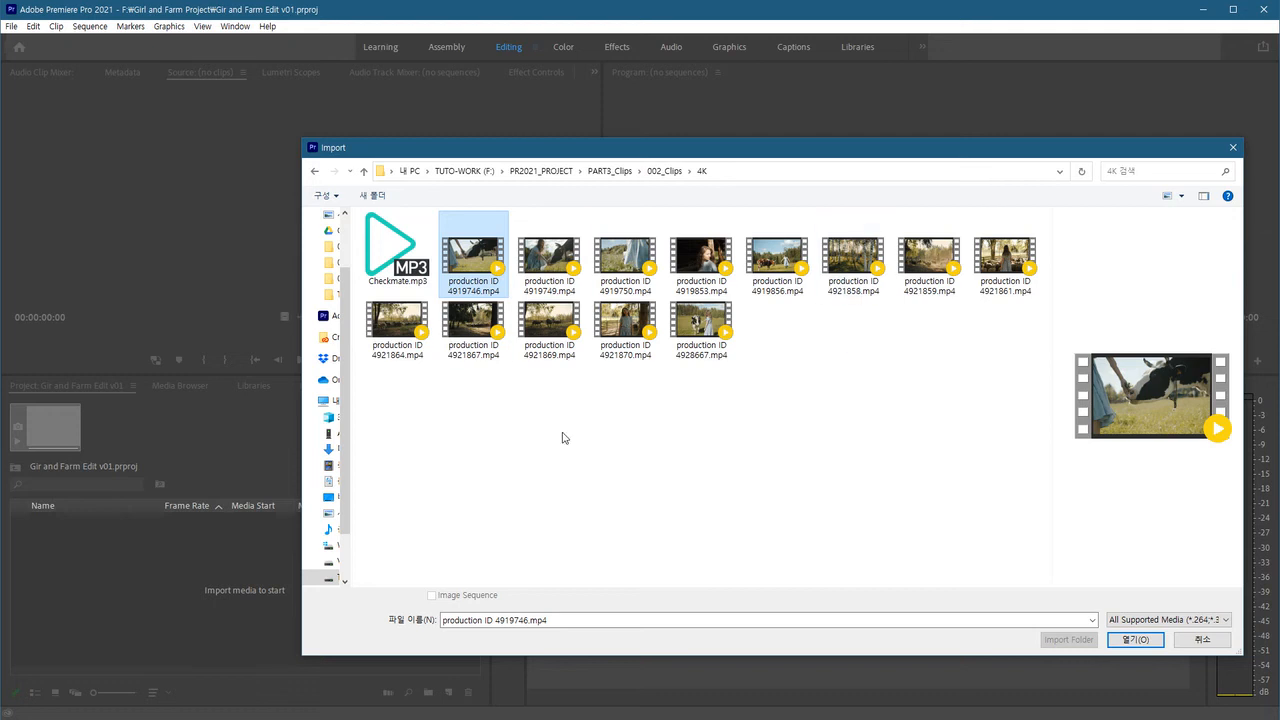
click(612, 428)
click(550, 262)
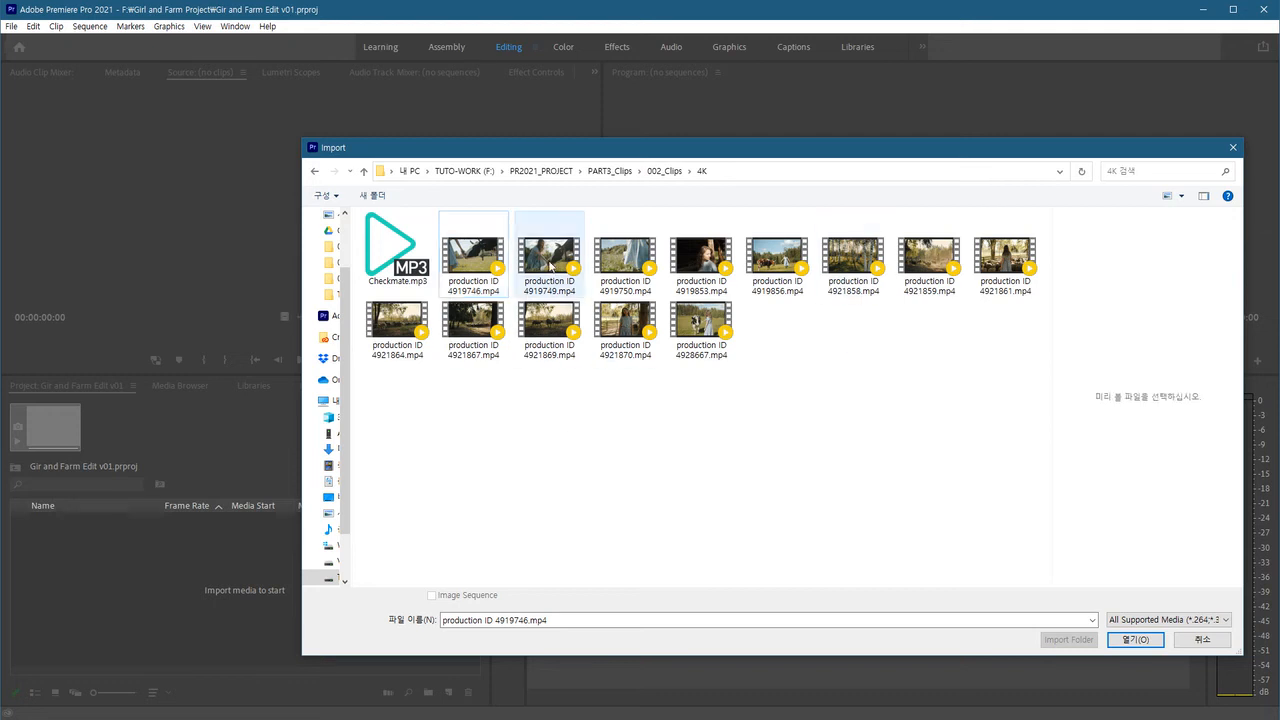
ctrl+click(710, 268)
ctrl+click(710, 328)
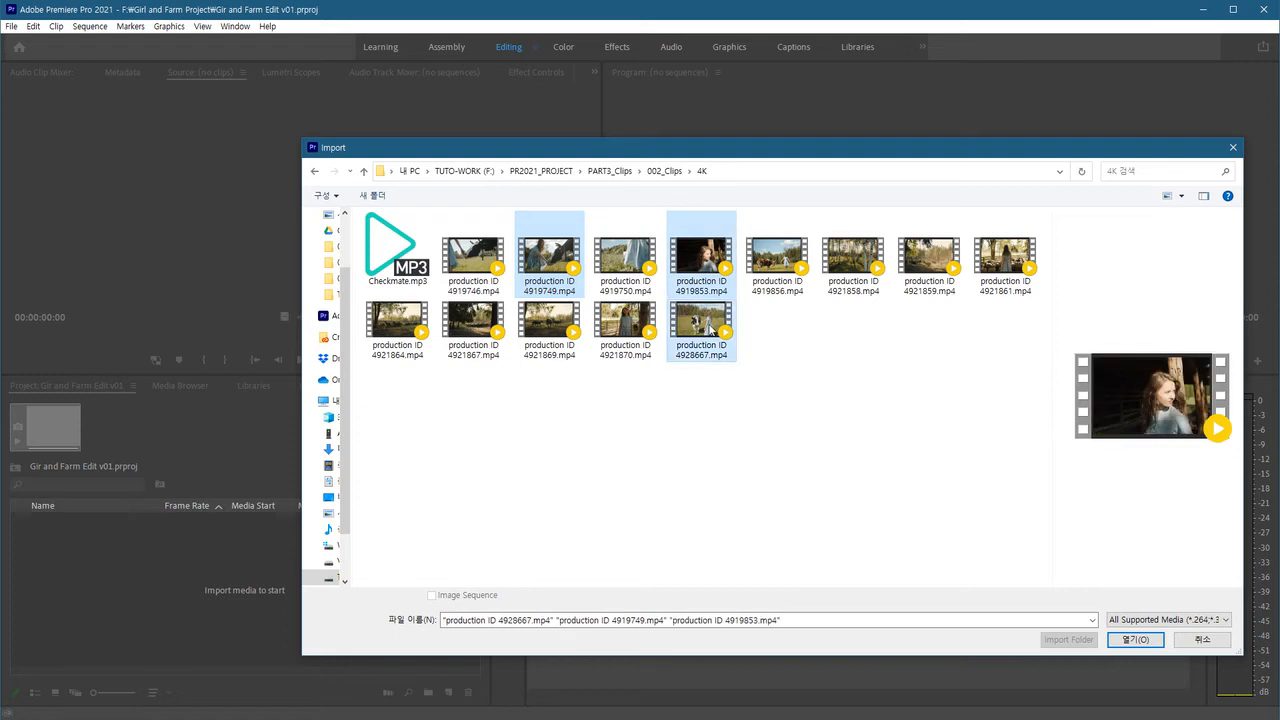
ctrl+click(862, 262)
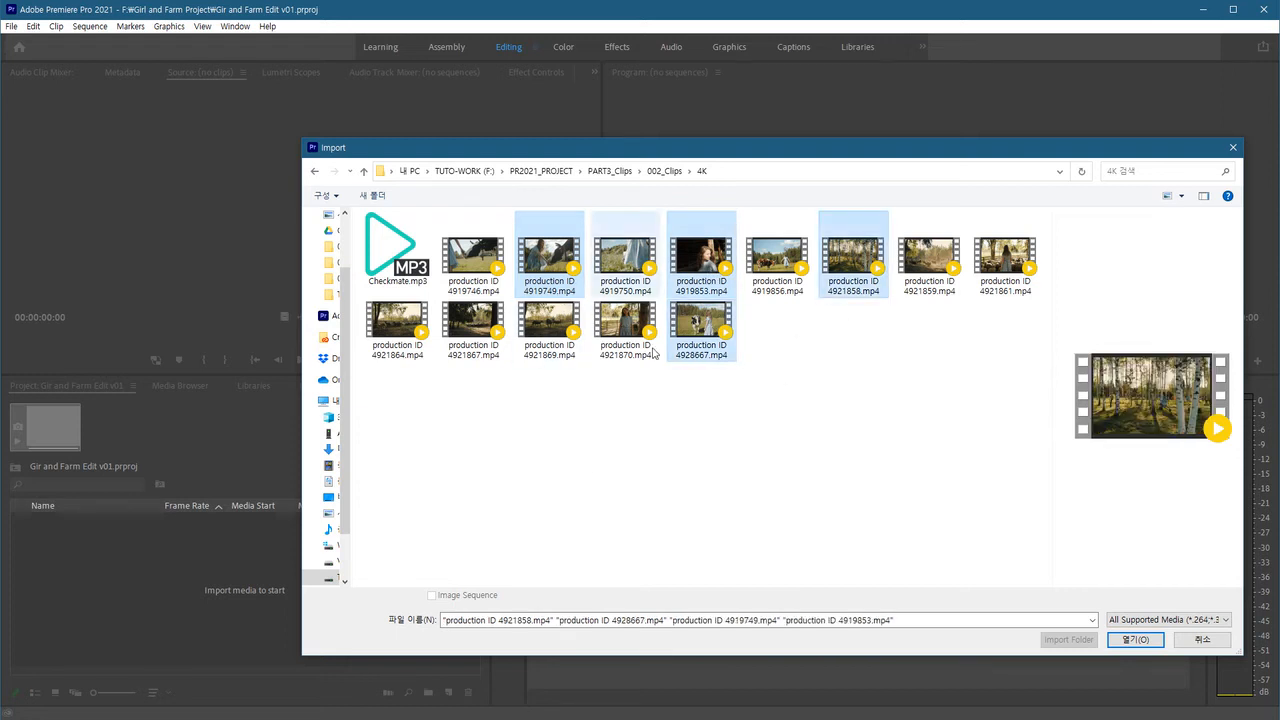
click(1133, 640)
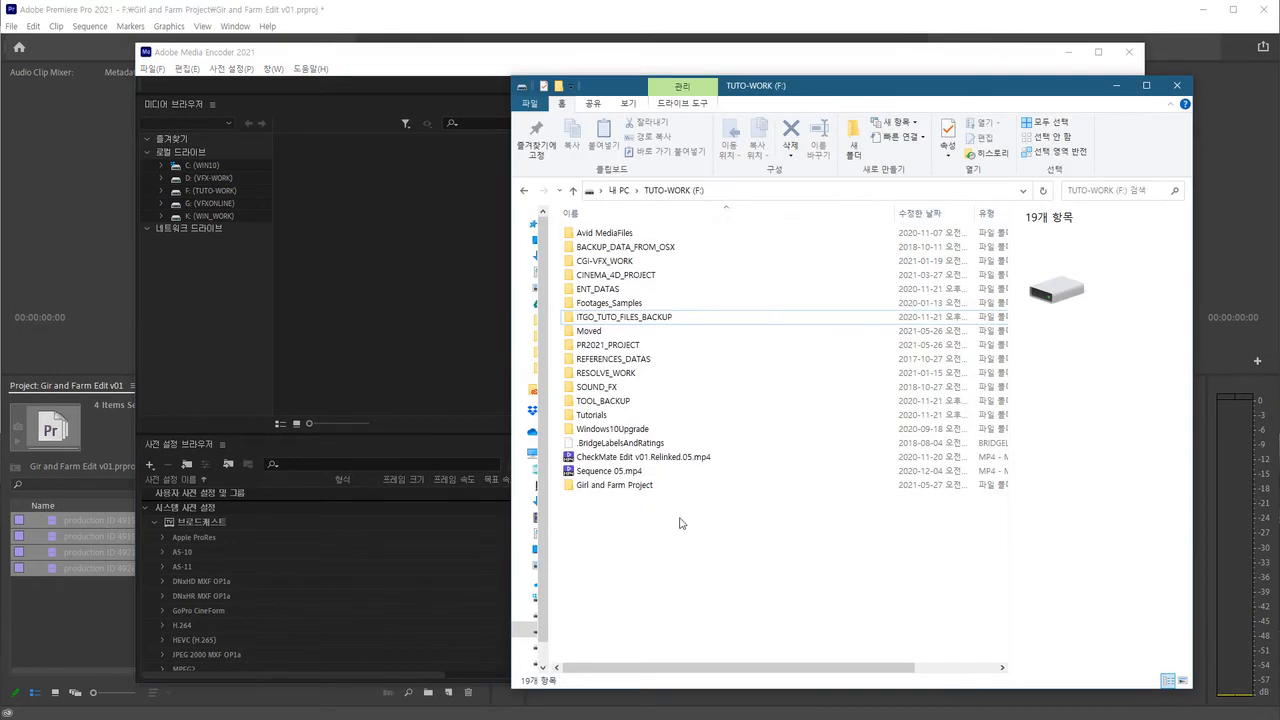
Open the Girl and Farm Project folder in File Explorer and inspect each MP4 clip copied into it
double_click(627, 489)
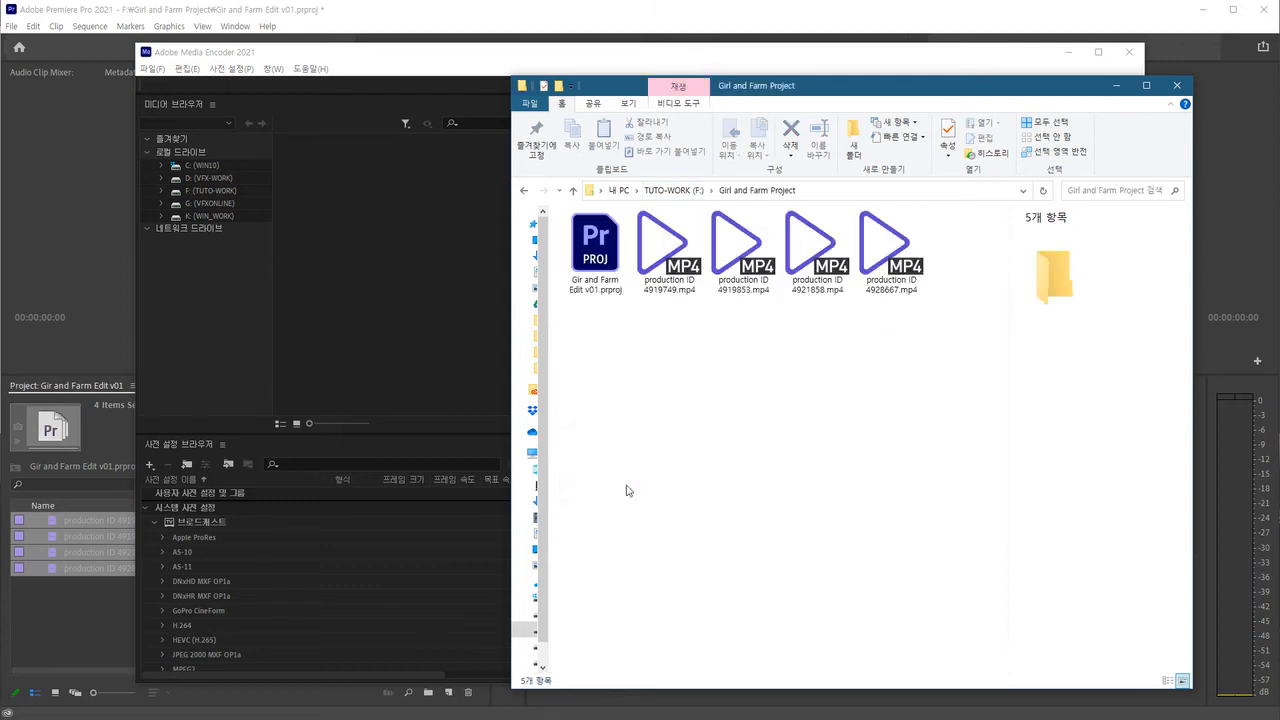
click(675, 258)
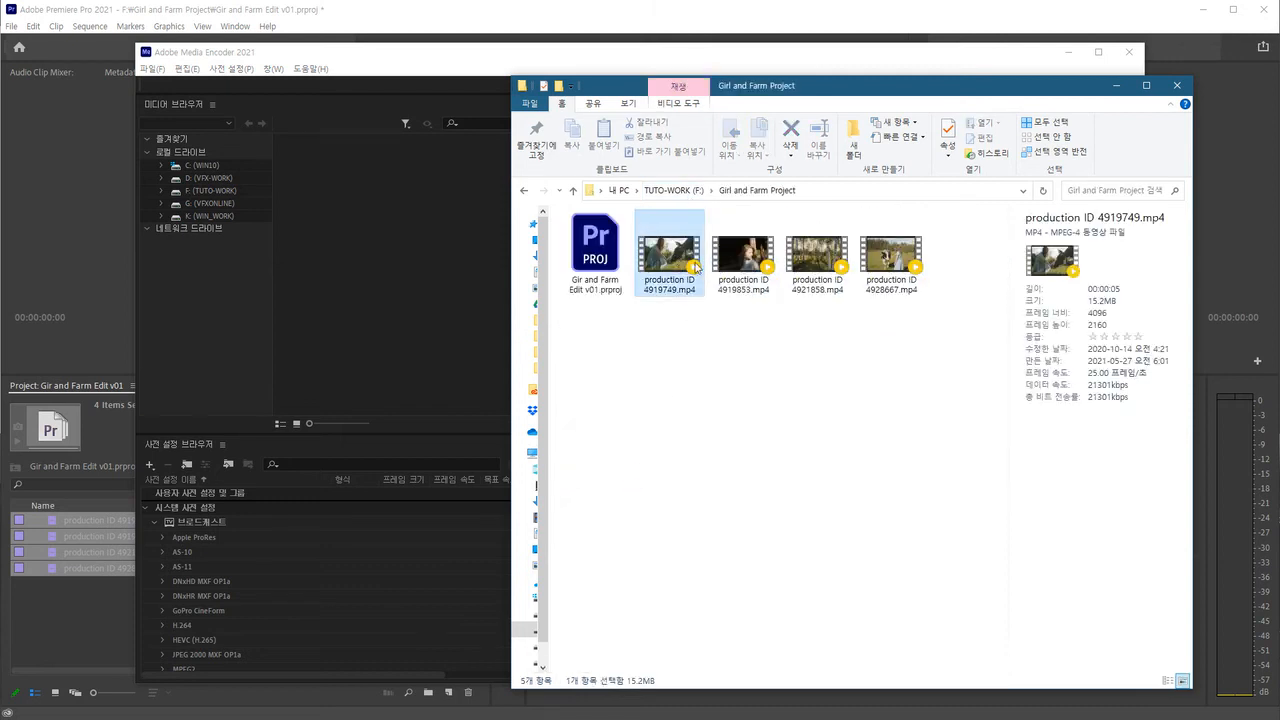
key(Right)
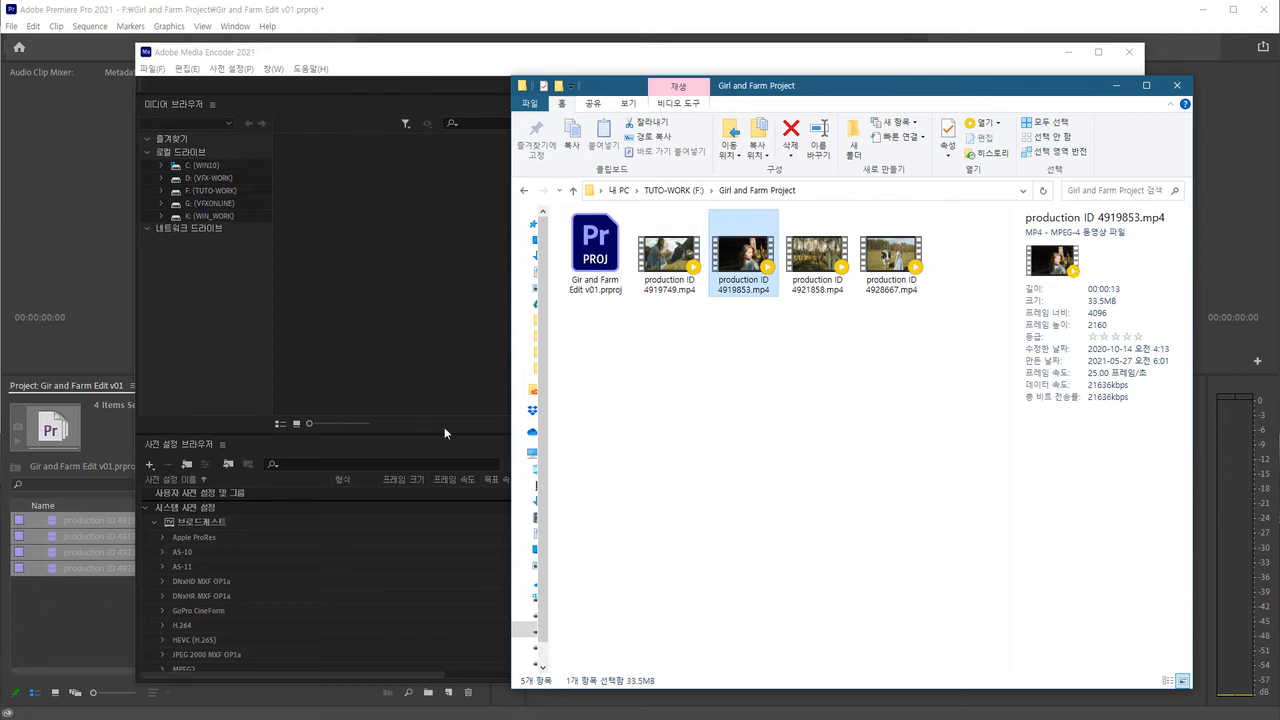
click(682, 276)
click(776, 285)
click(829, 283)
click(878, 261)
click(818, 262)
click(732, 265)
click(670, 258)
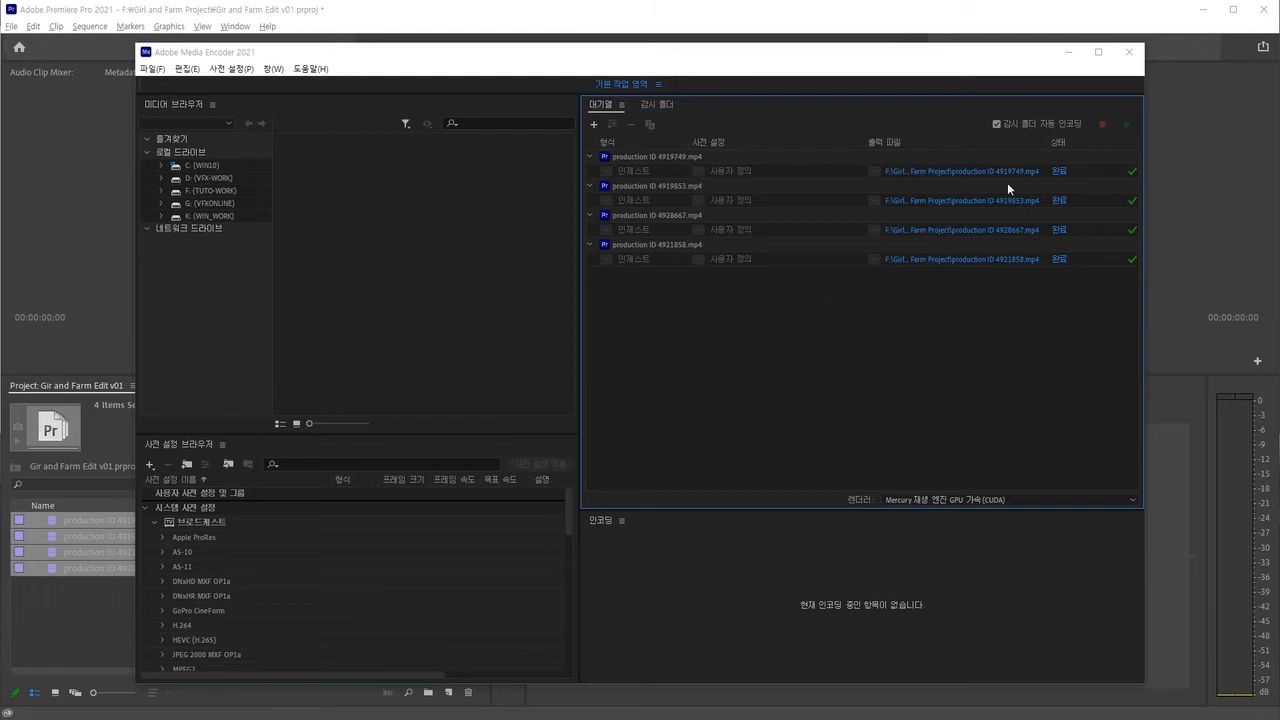
Minimize Media Encoder, then close the current Premiere Pro project and save its changes
click(1068, 52)
click(244, 611)
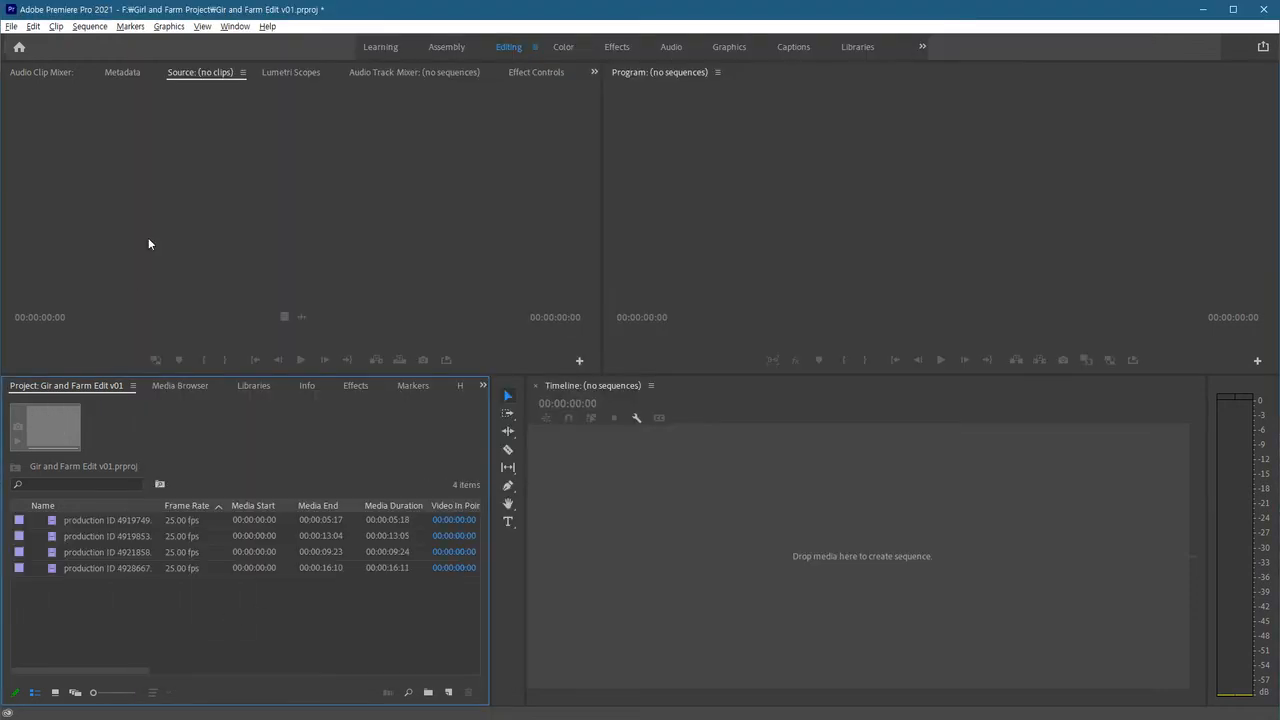
click(11, 26)
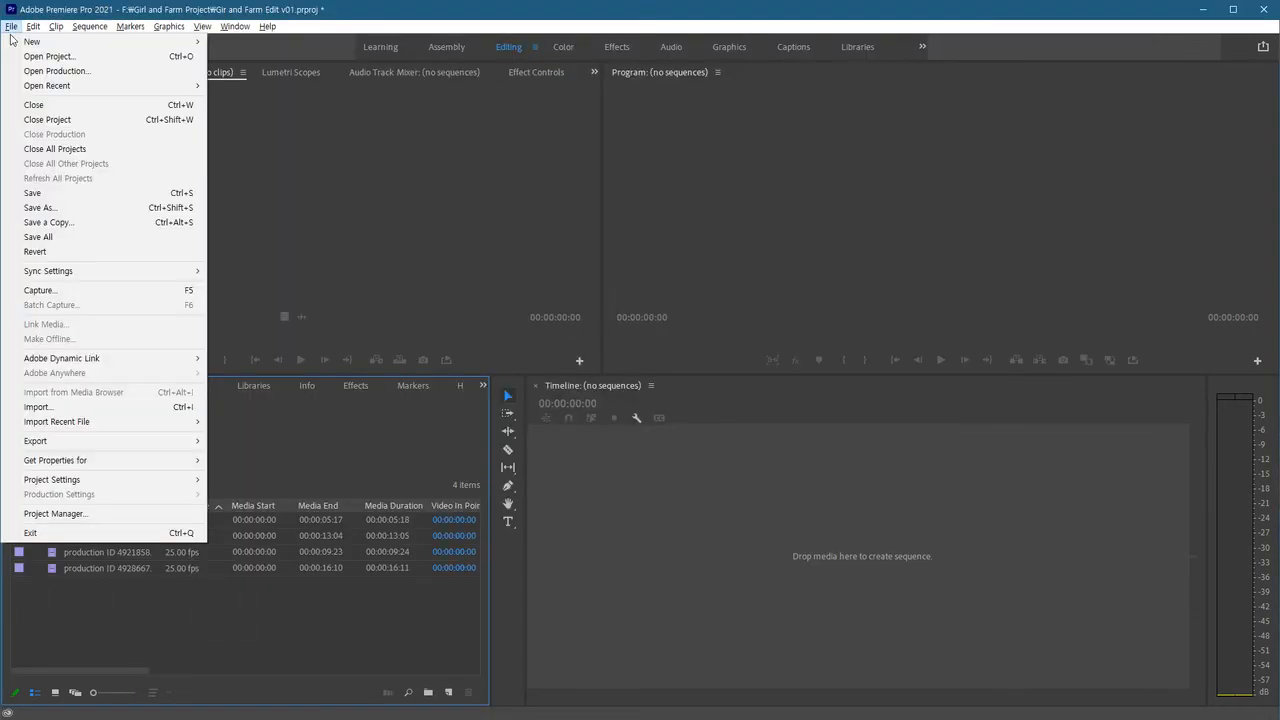
click(80, 120)
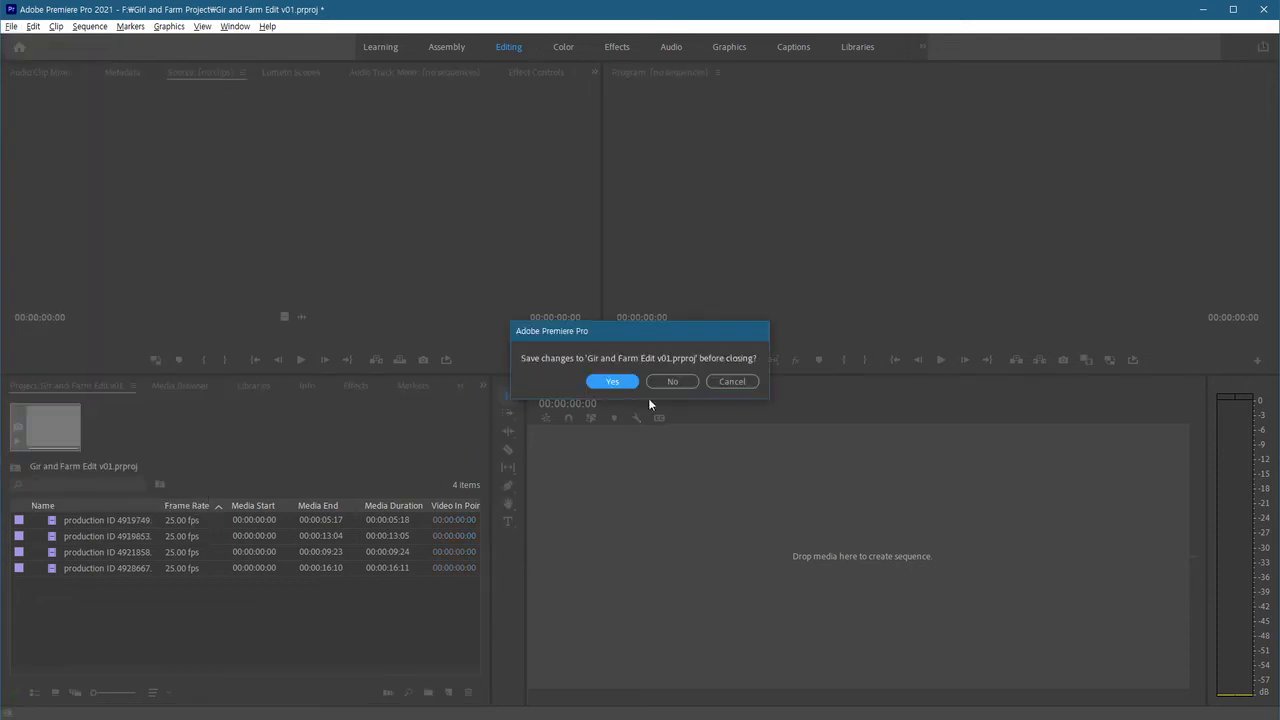
click(616, 384)
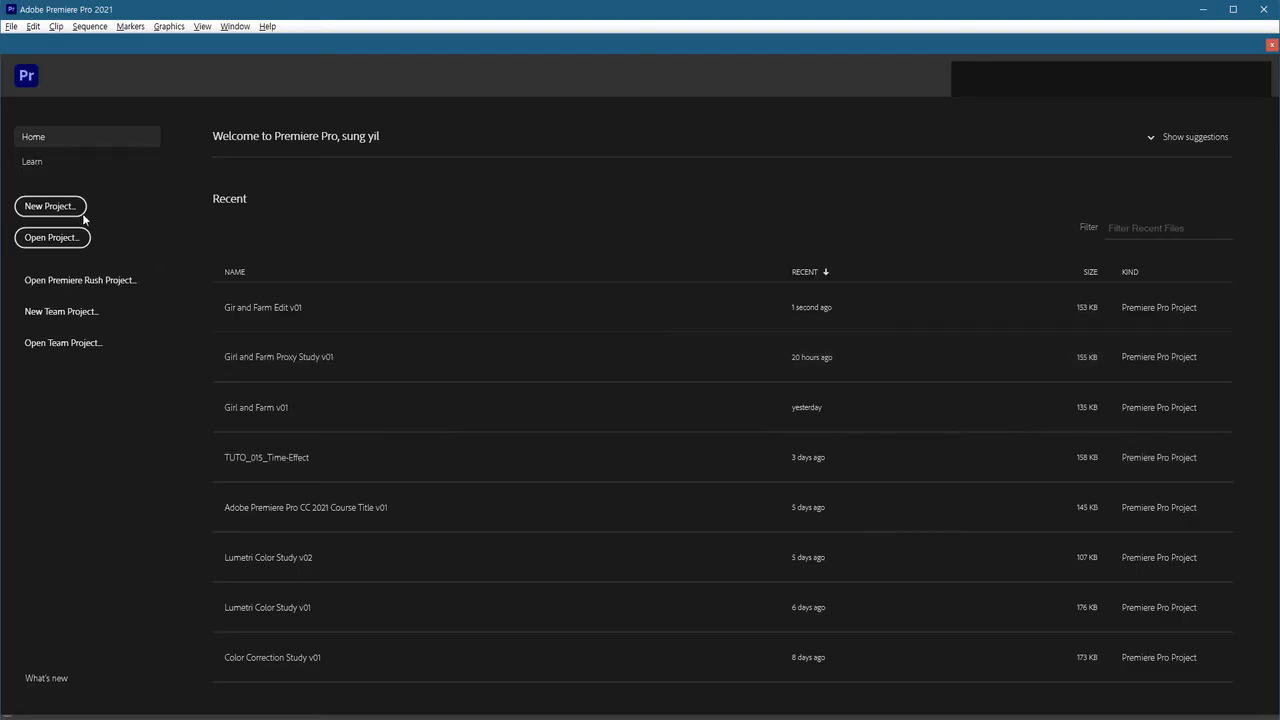
Start a new project named Girl and Farm Edit v02 and check its scratch disk locations
click(83, 214)
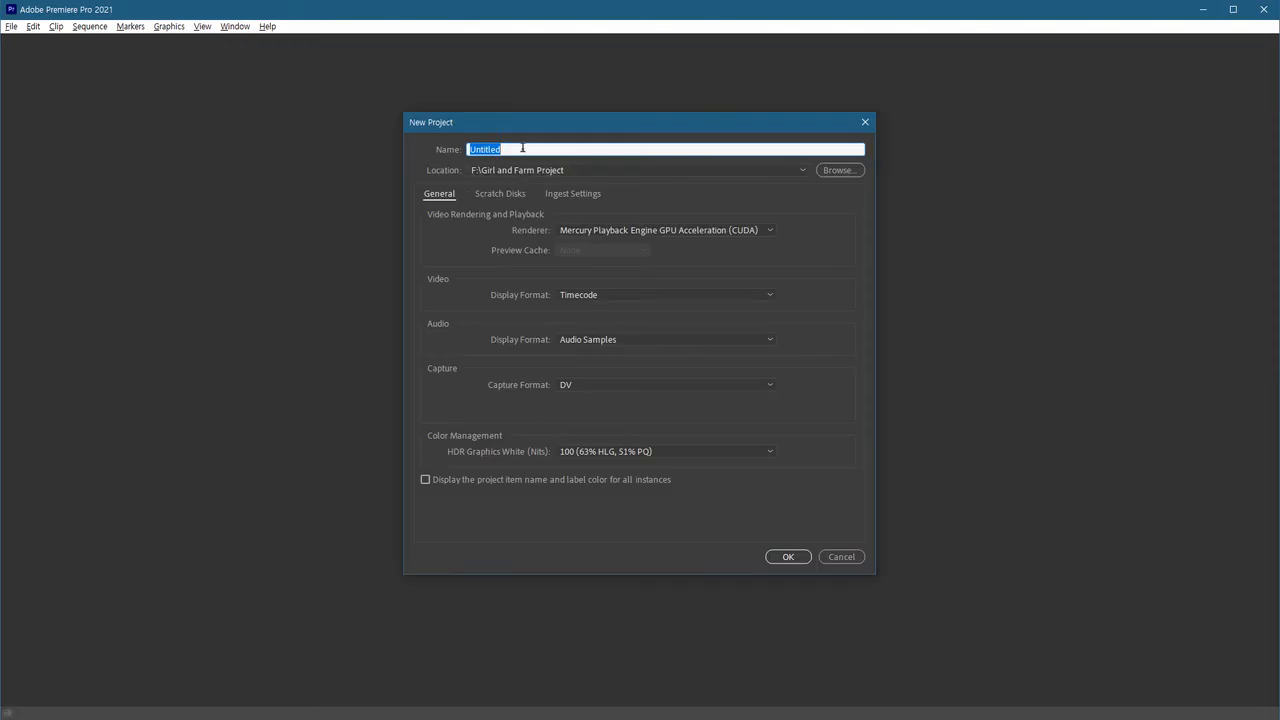
text(Girl and Farm Edit v02)
click(520, 195)
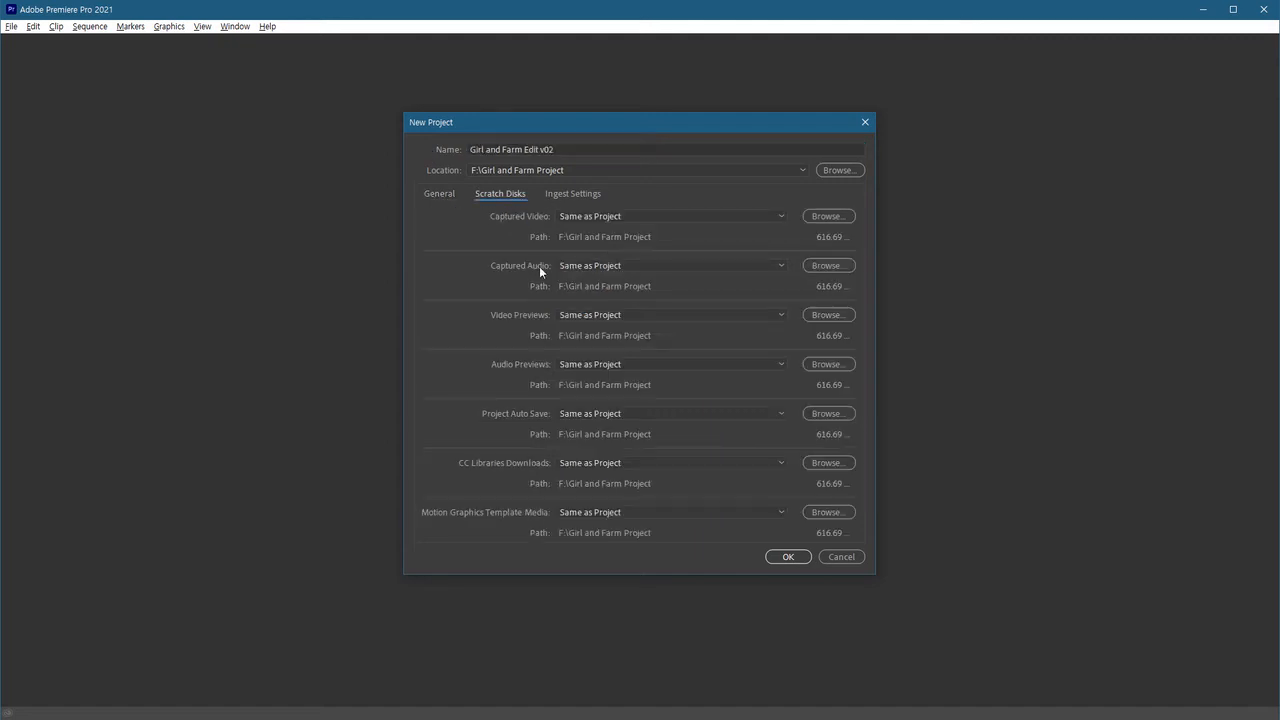
Enable ingest with the Transcode option and the Match Source - Apple ProRes 422 LT preset
click(574, 194)
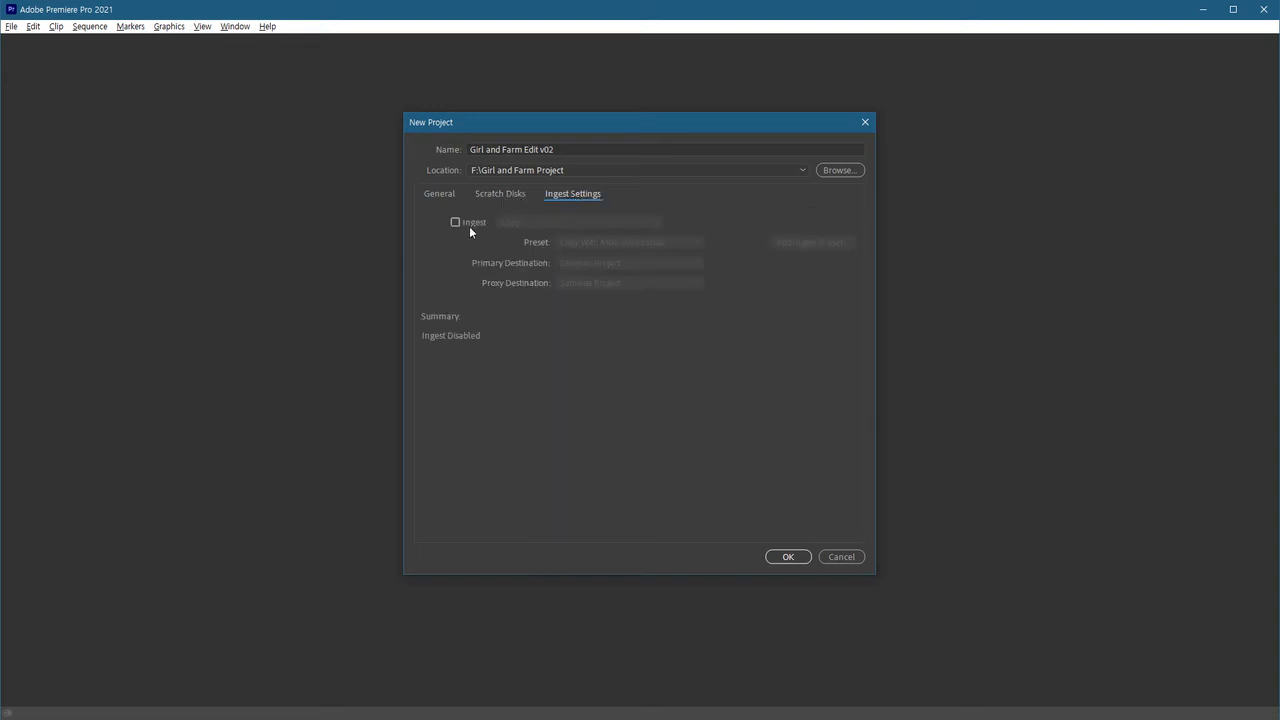
click(454, 222)
click(556, 222)
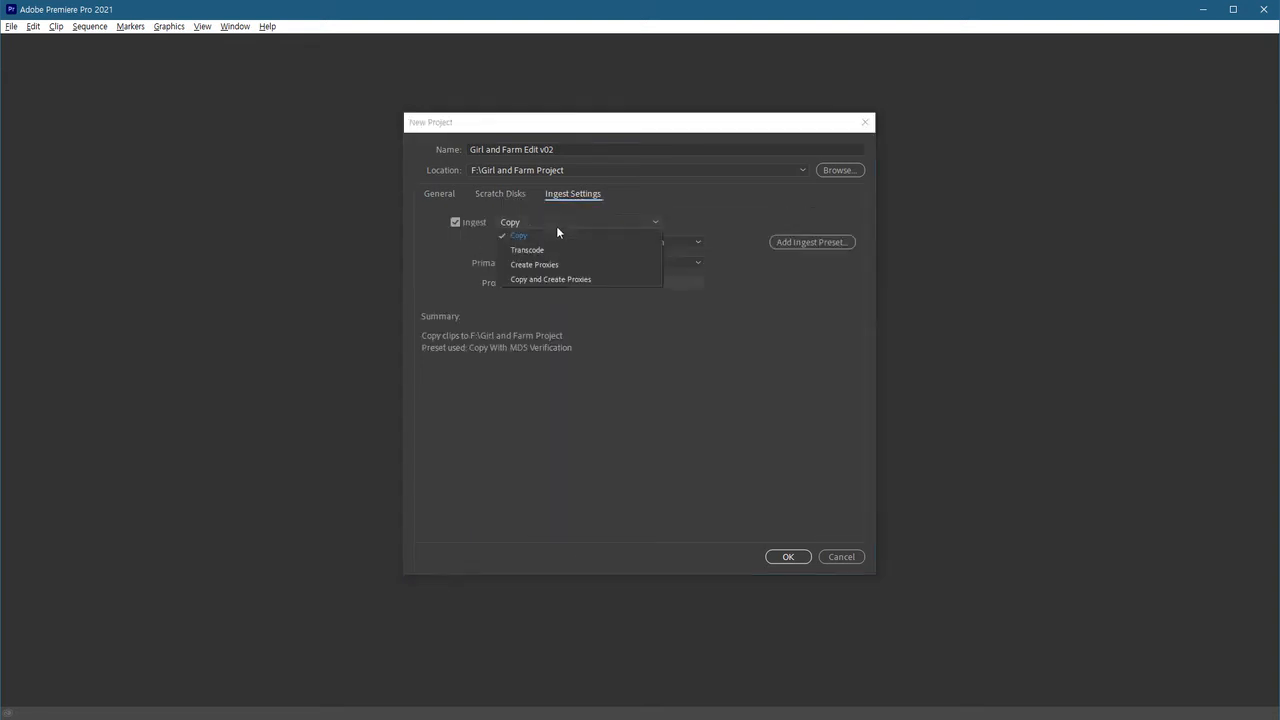
click(558, 249)
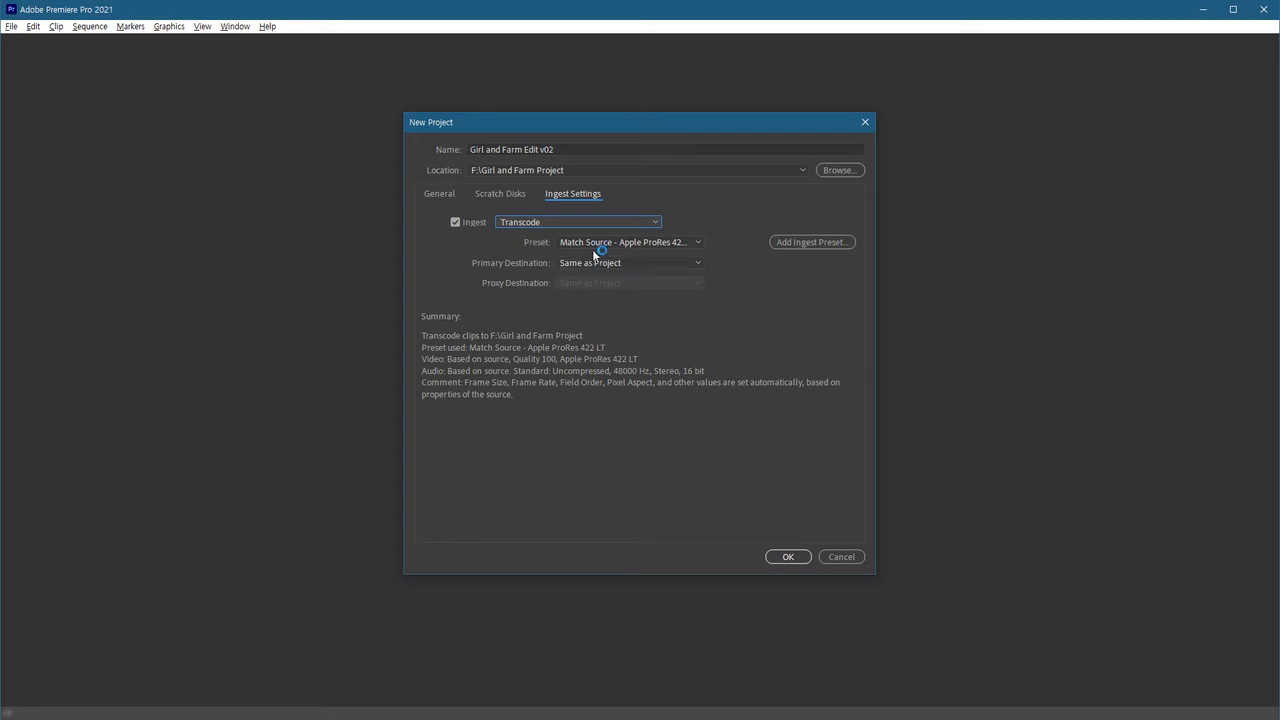
click(695, 242)
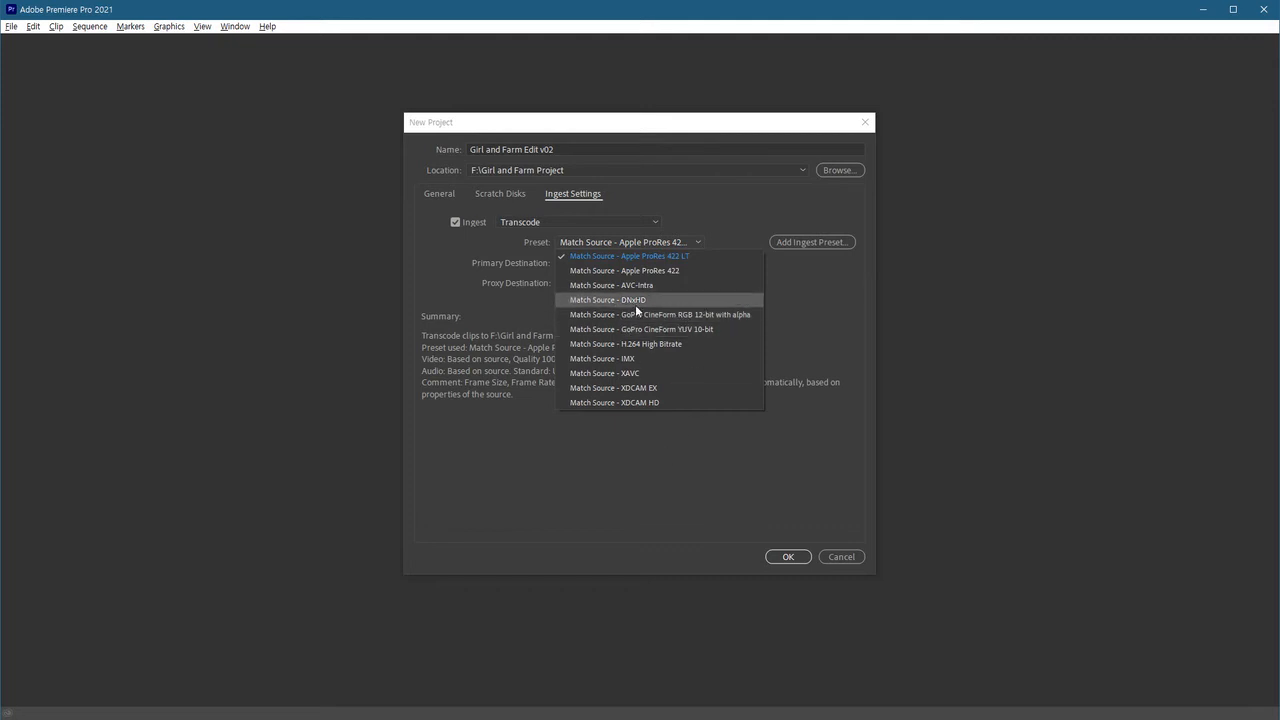
click(691, 256)
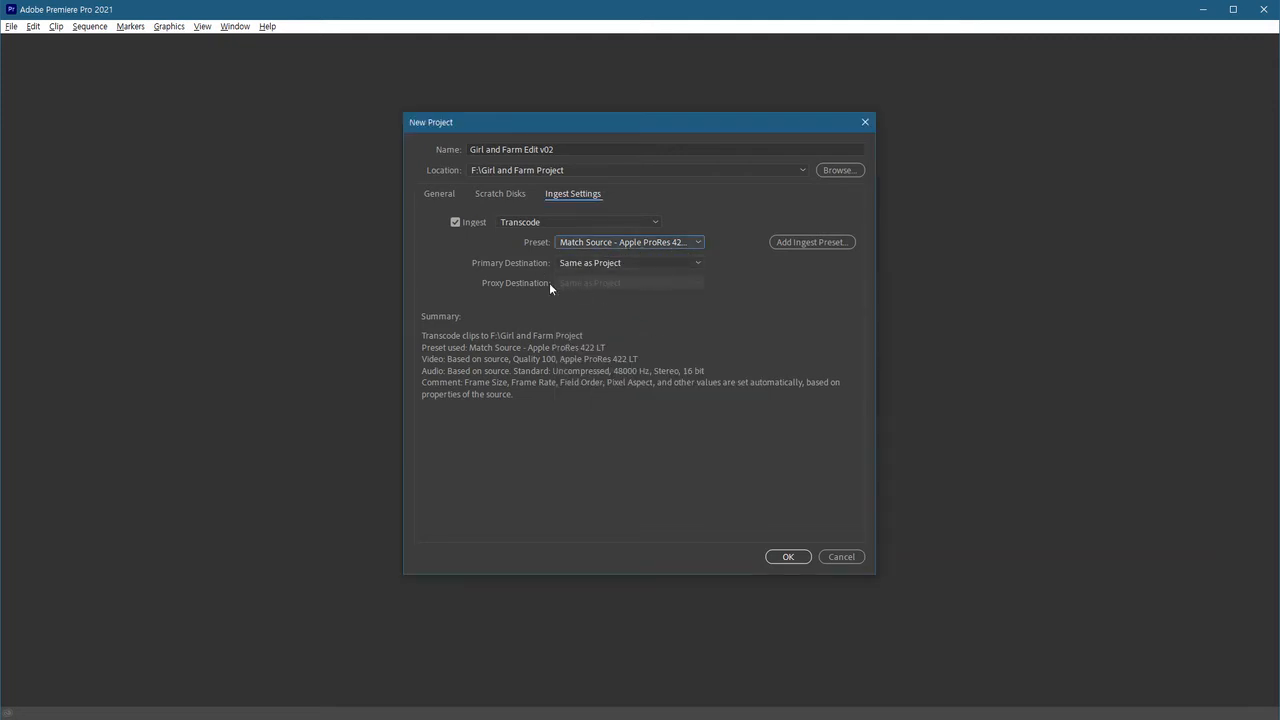
Recheck the scratch disks, then browse to F:\Girl and Farm Project to choose a primary ingest destination
click(505, 193)
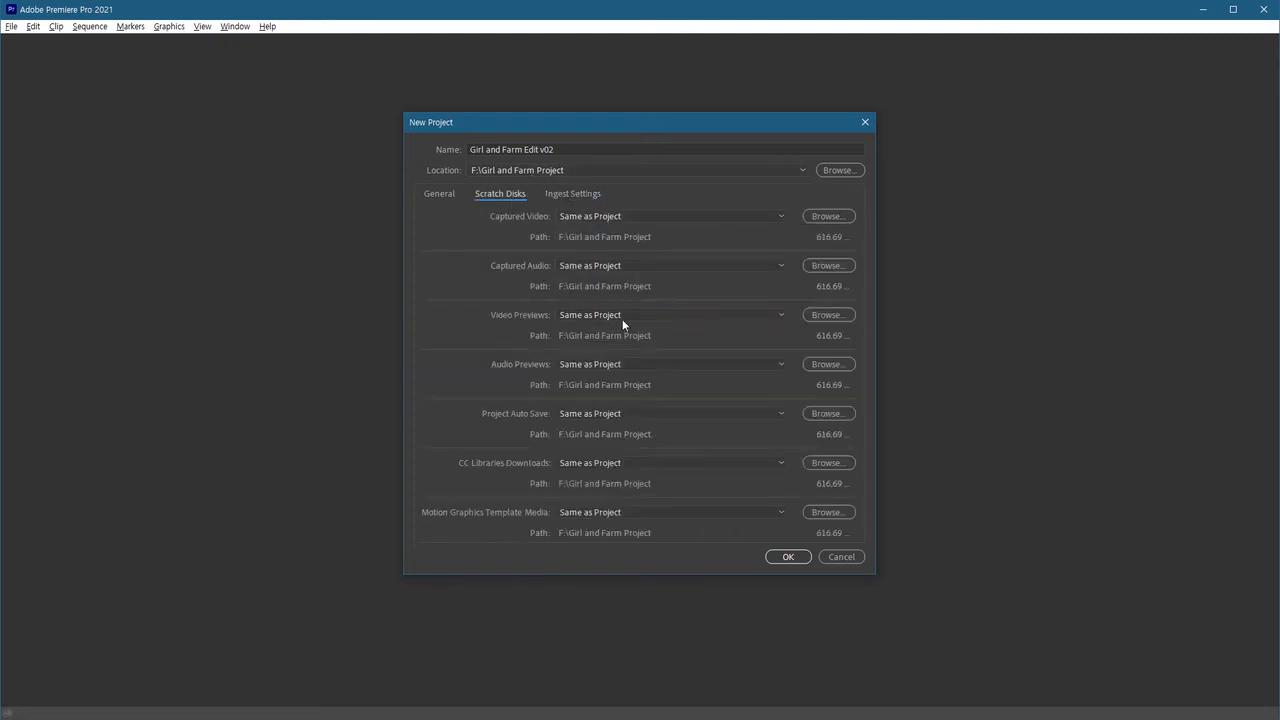
click(578, 194)
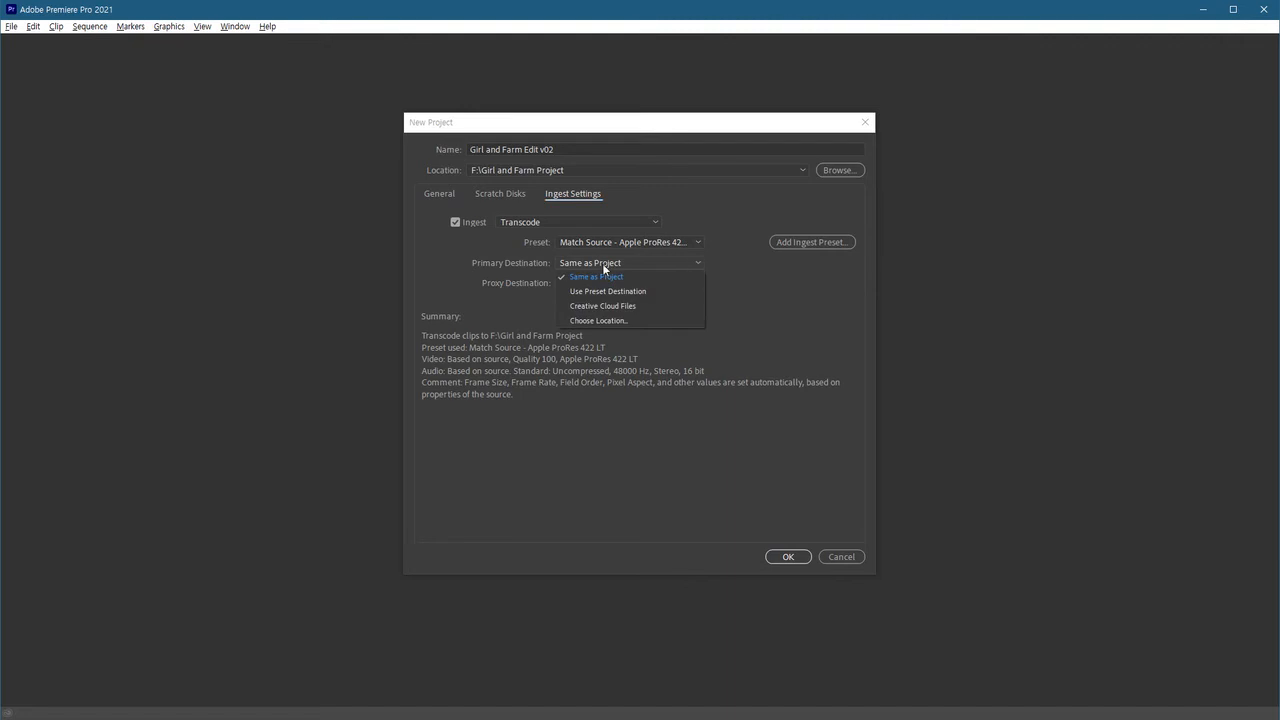
click(622, 321)
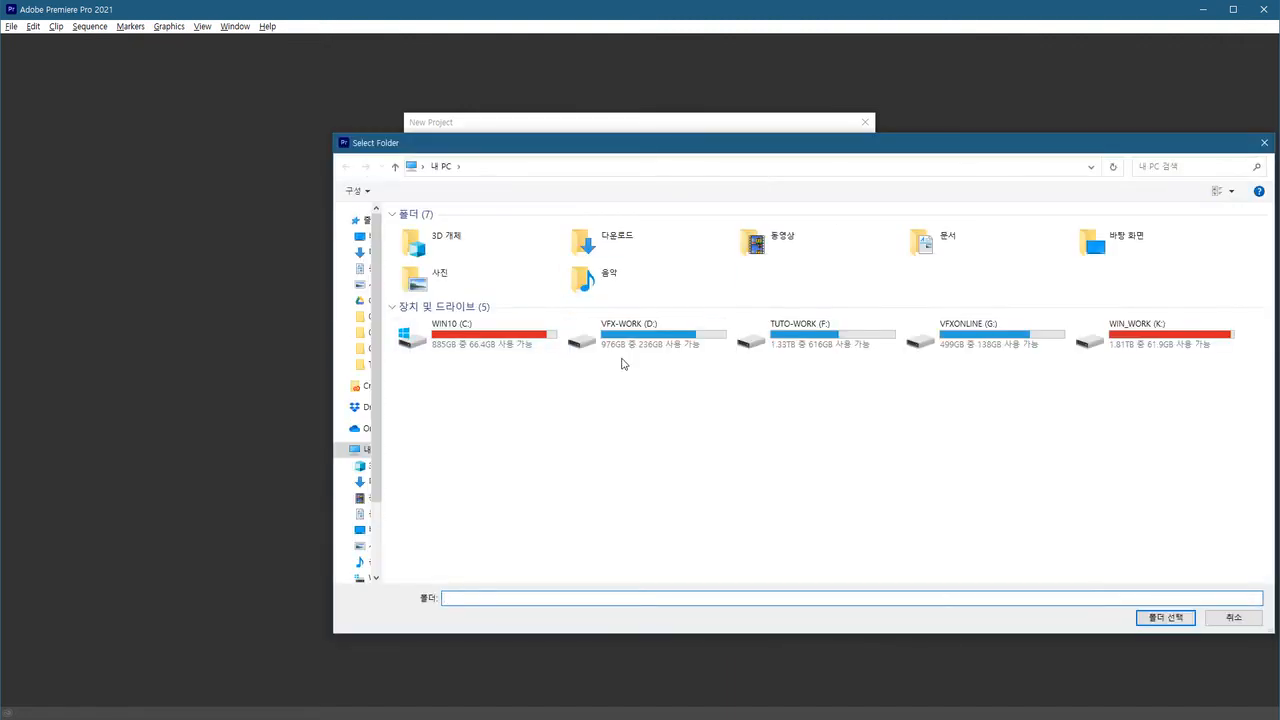
click(644, 169)
text(f:\)
key(Return)
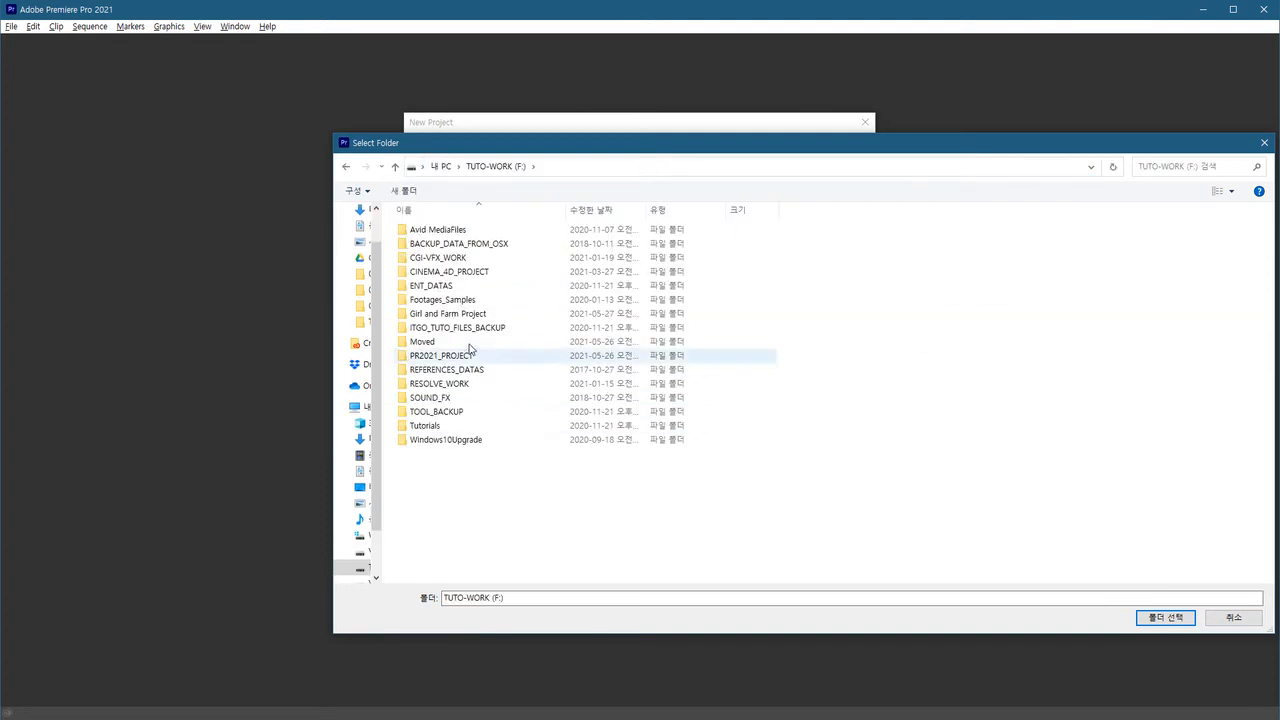
double_click(446, 316)
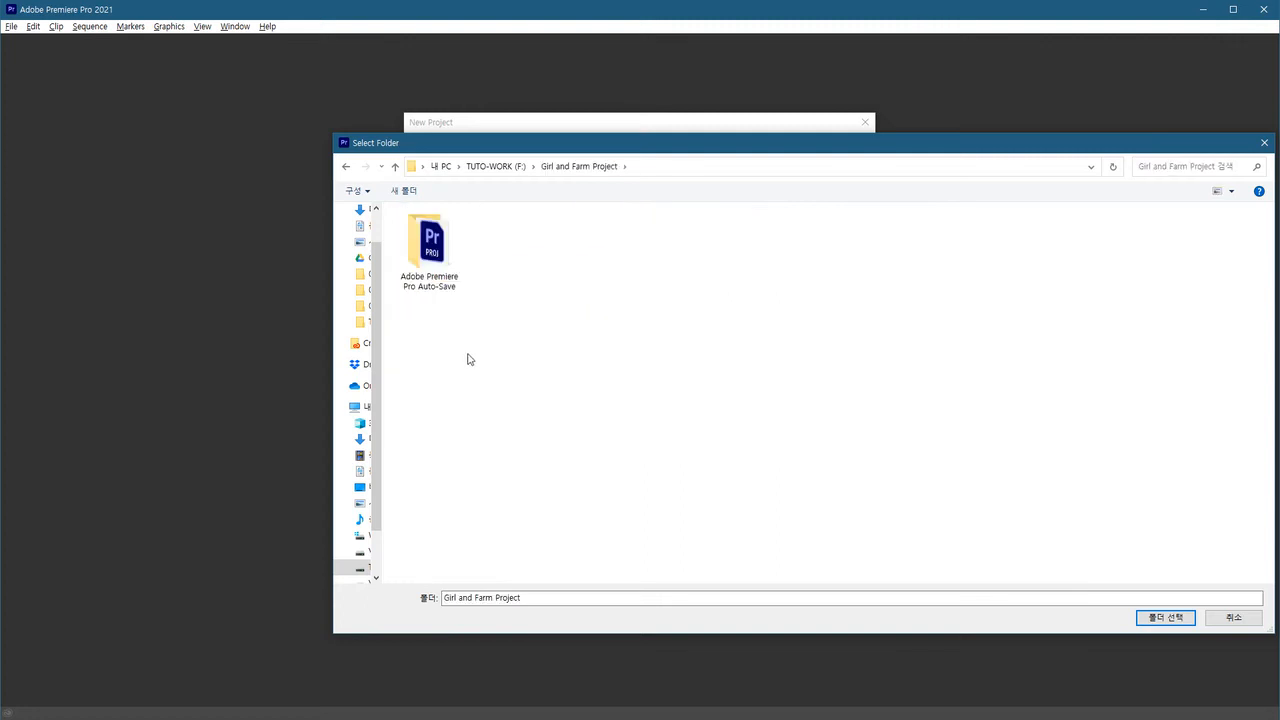
Create a folder named Transcoding inside Girl and Farm Project and set it as the primary ingest destination
click(418, 199)
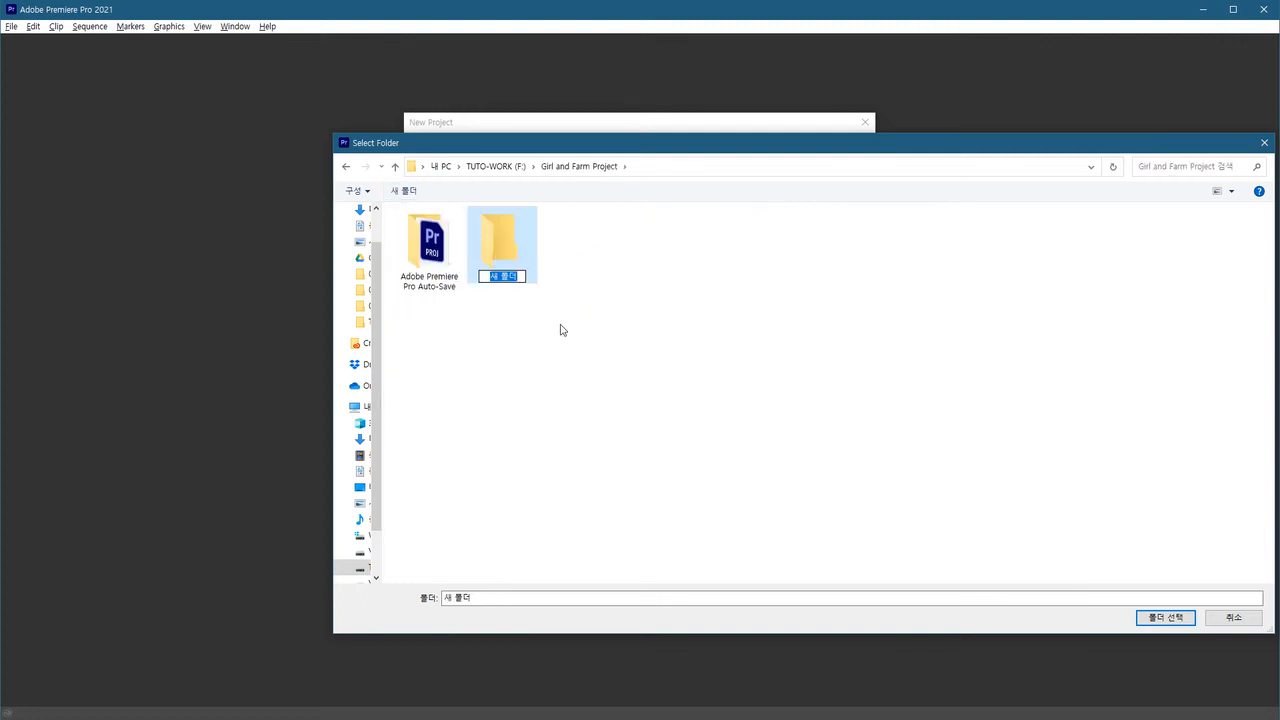
text(Transcoding)
key(Return)
click(560, 330)
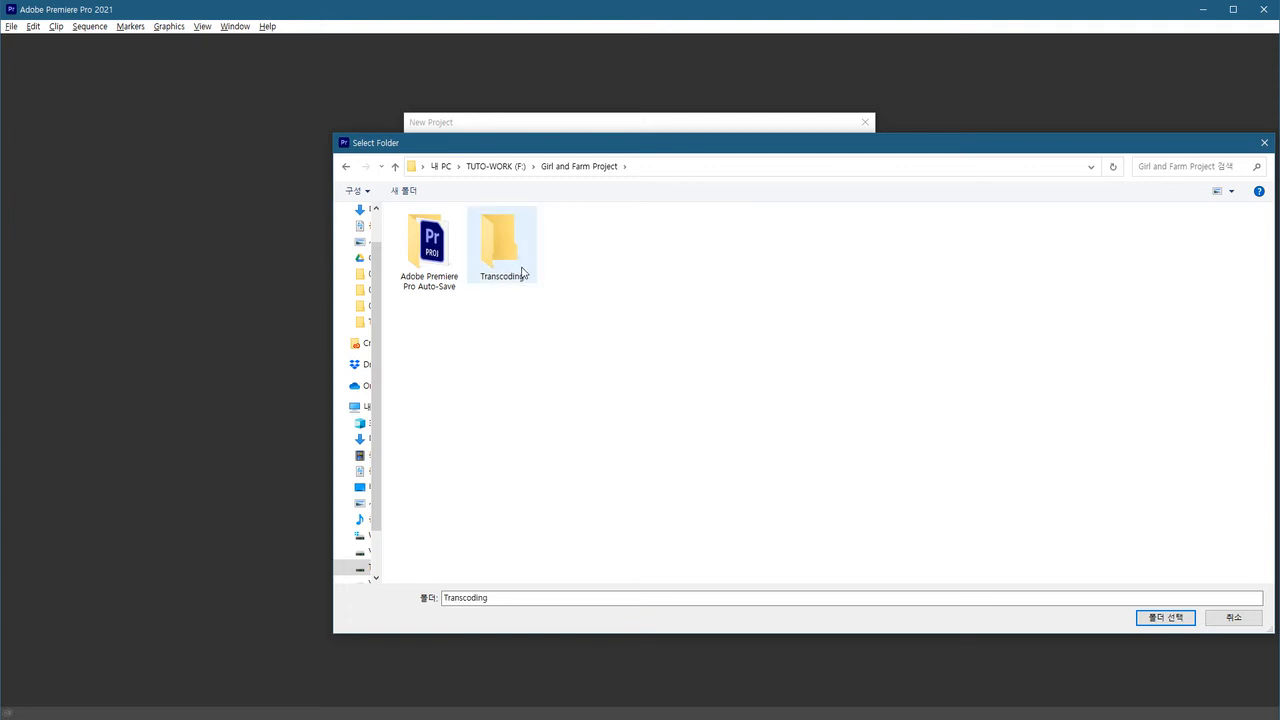
double_click(492, 248)
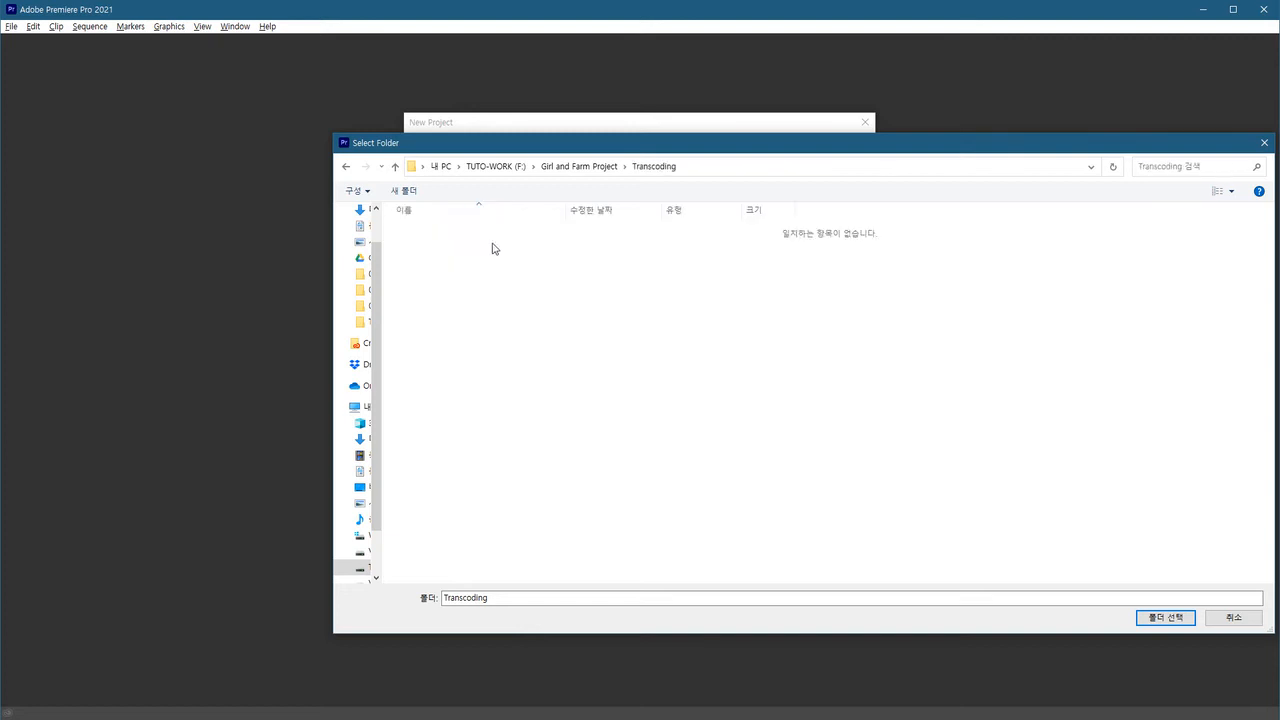
click(1158, 617)
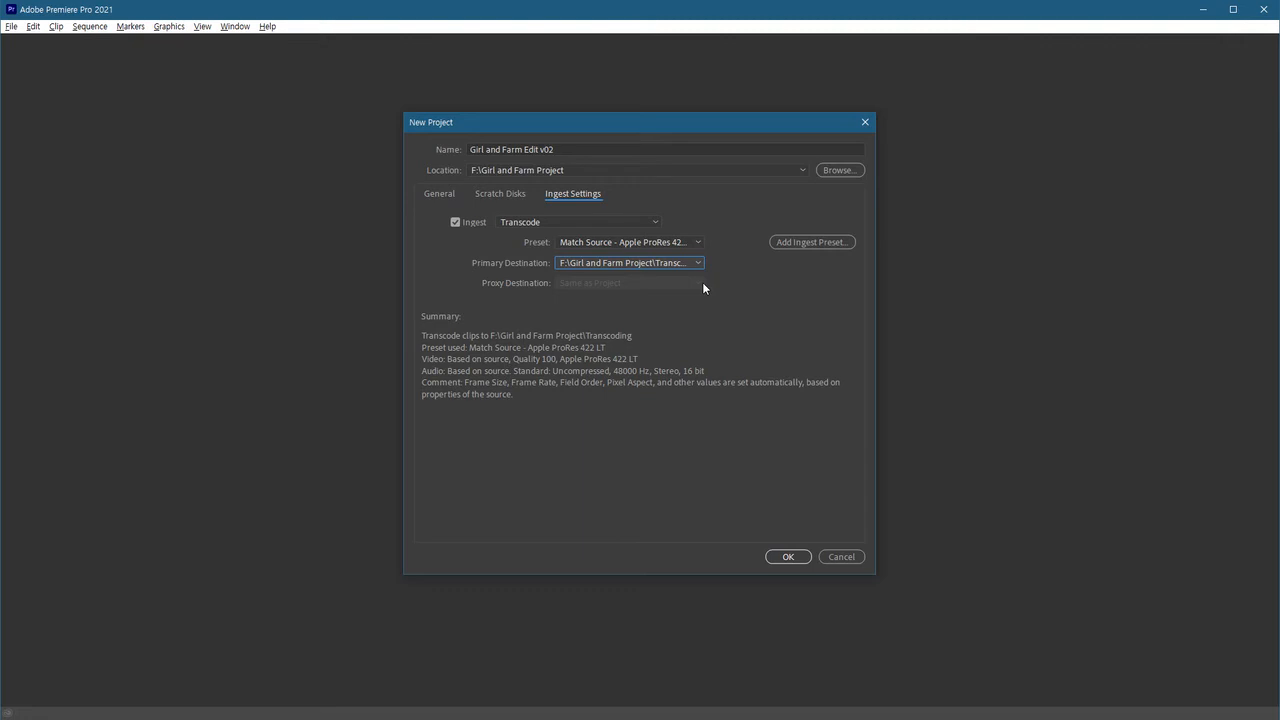
Review the transcode presets, keep Match Source - Apple ProRes 422 LT and create the project
click(692, 243)
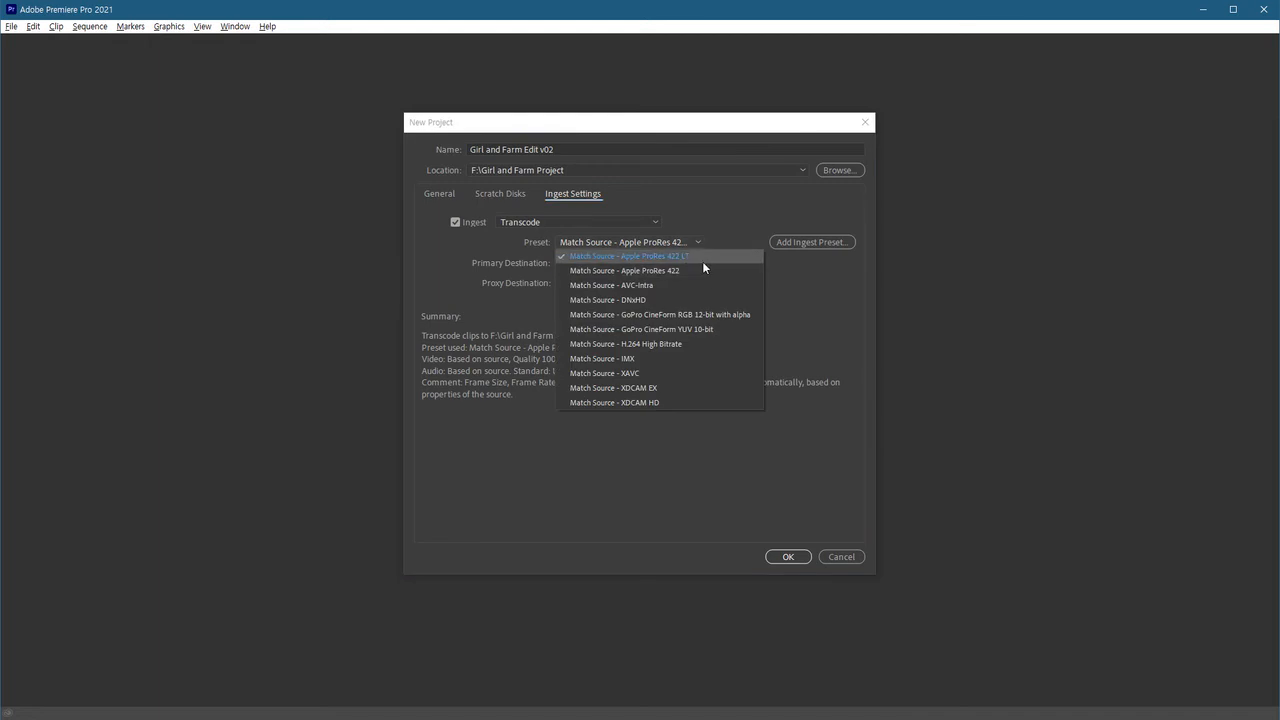
click(723, 230)
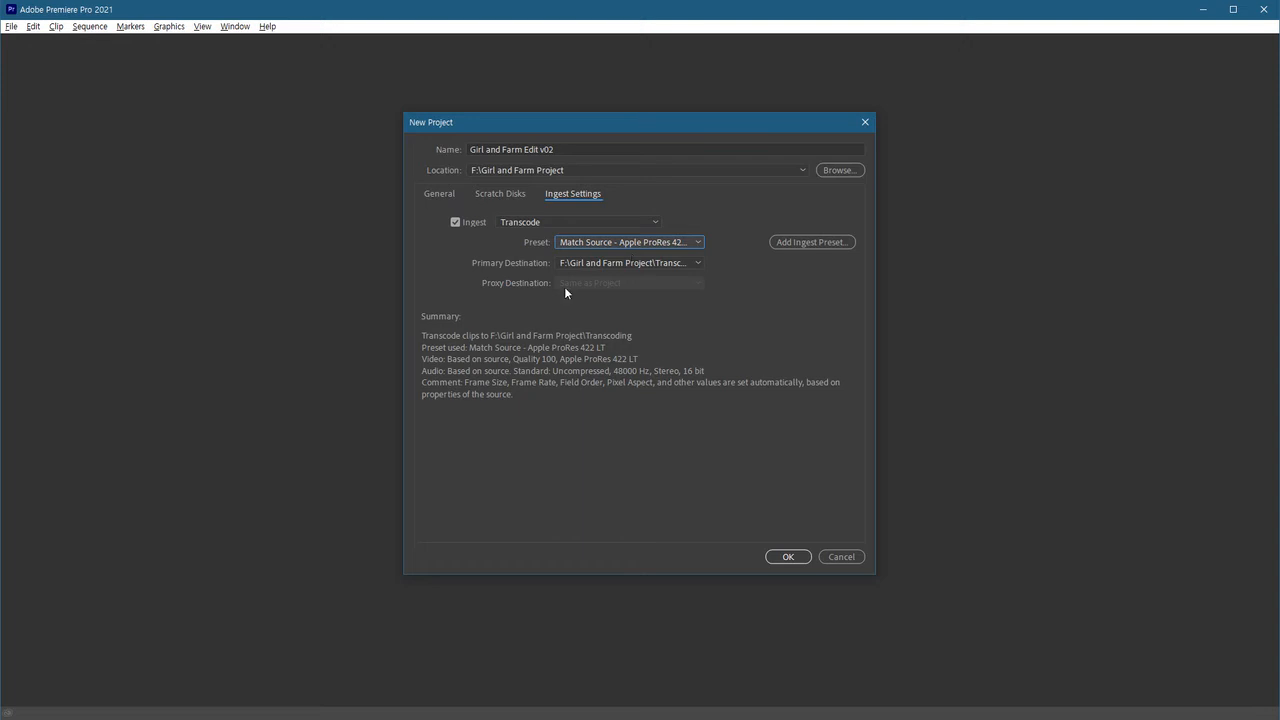
click(788, 557)
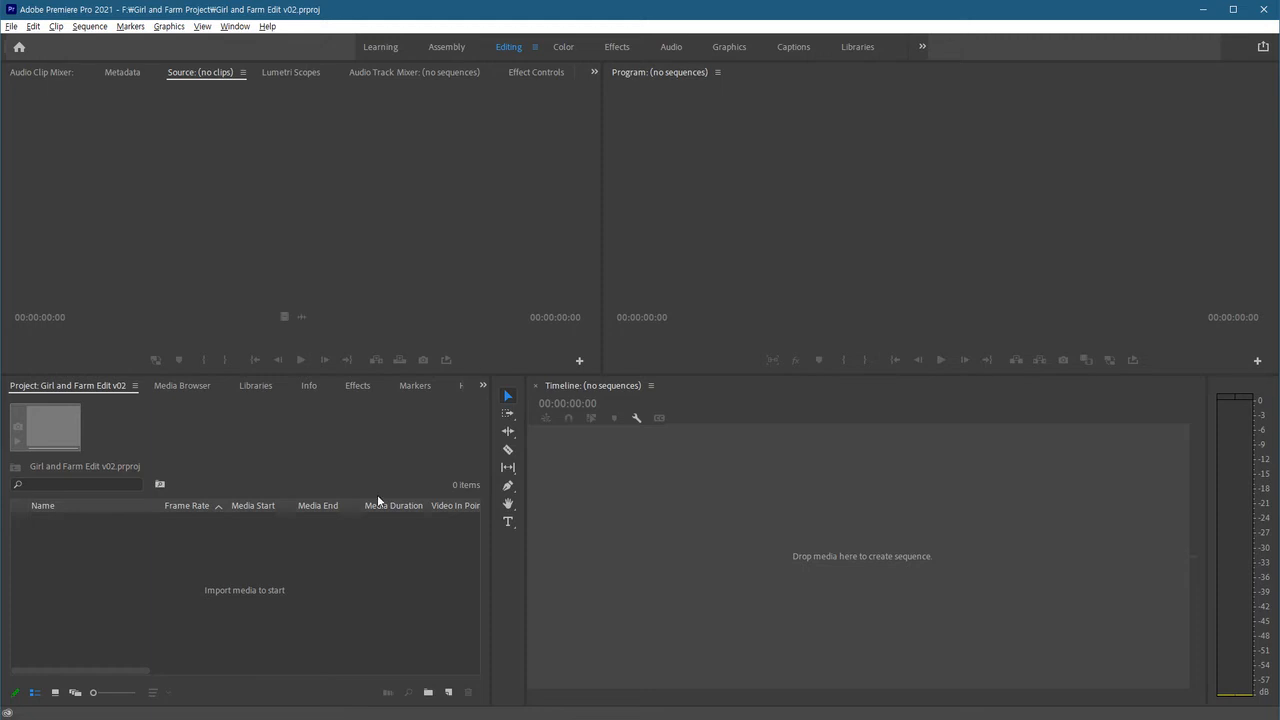
Import clips production ID 4919749, 4919853, 4921858 and 4921861 from the 4K folder into the project
double_click(260, 564)
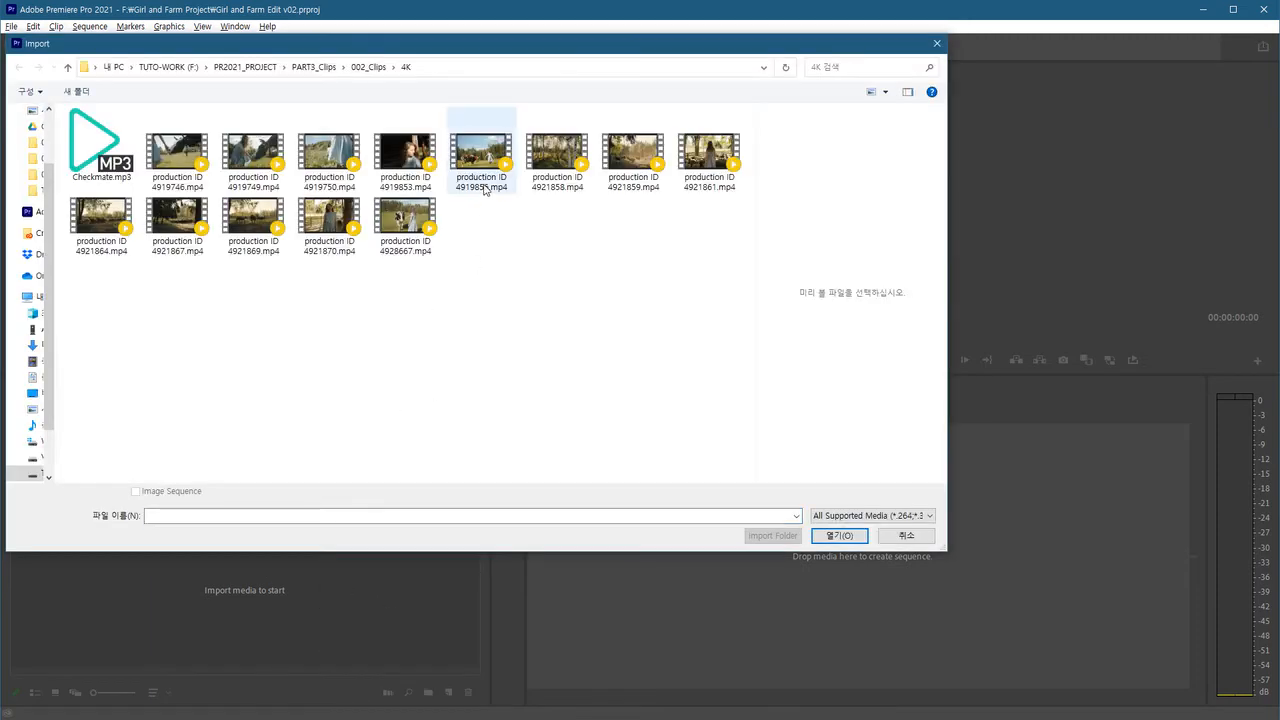
click(408, 182)
ctrl+click(258, 170)
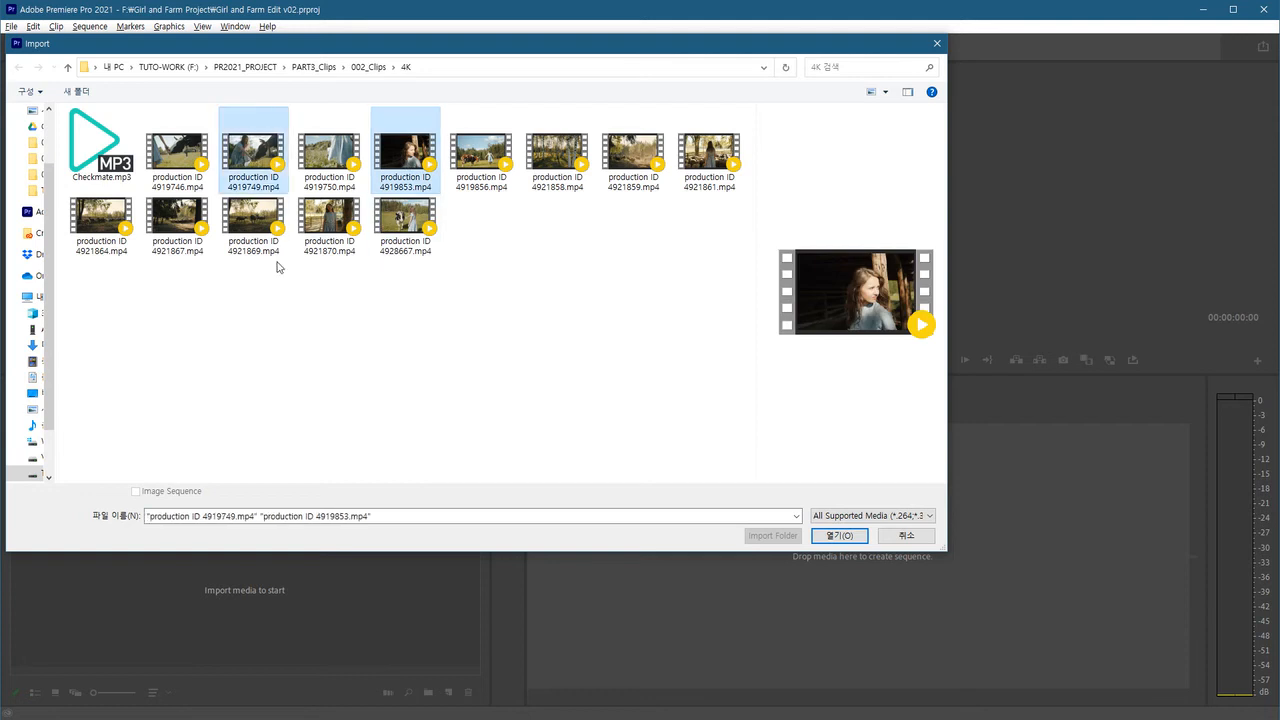
ctrl+click(718, 164)
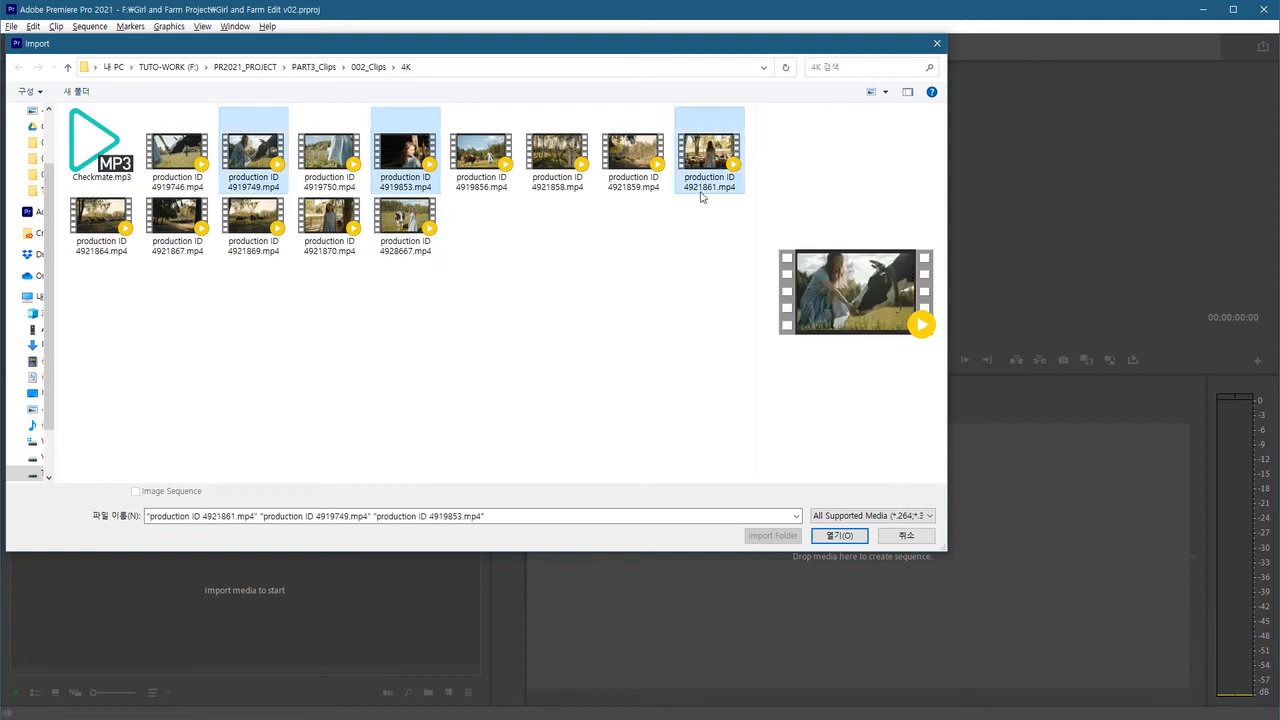
ctrl+click(562, 178)
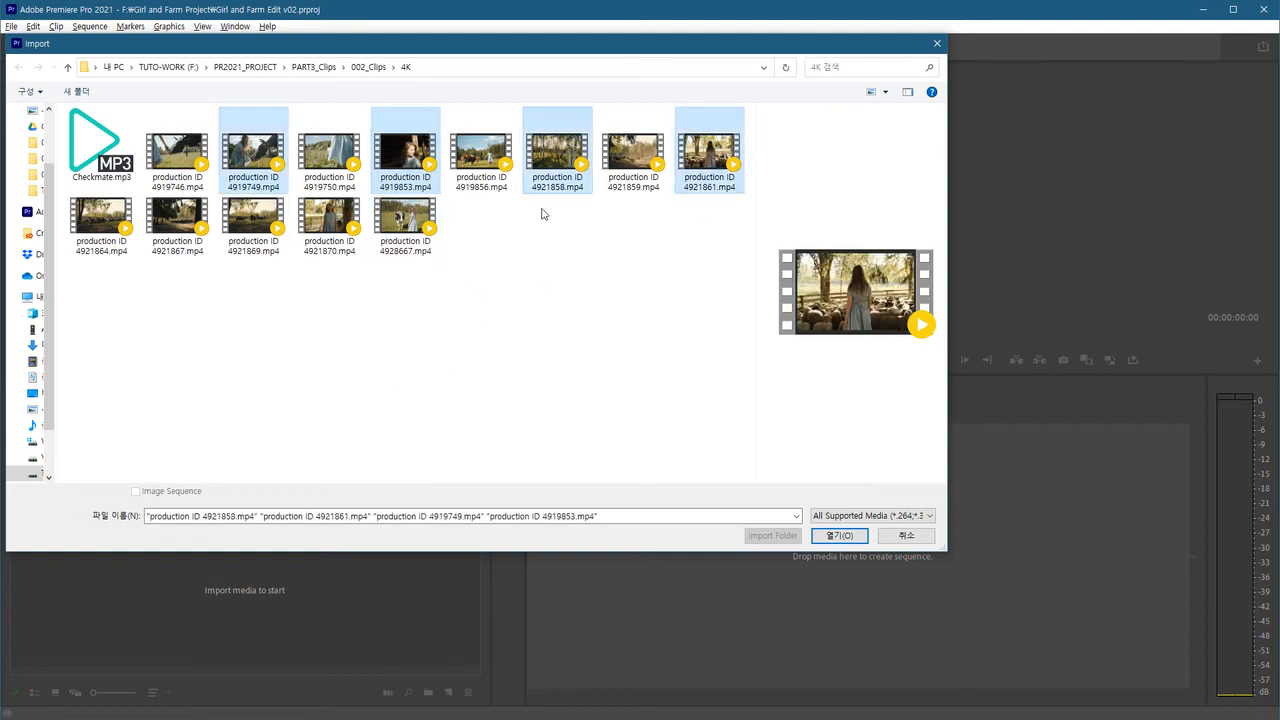
click(838, 534)
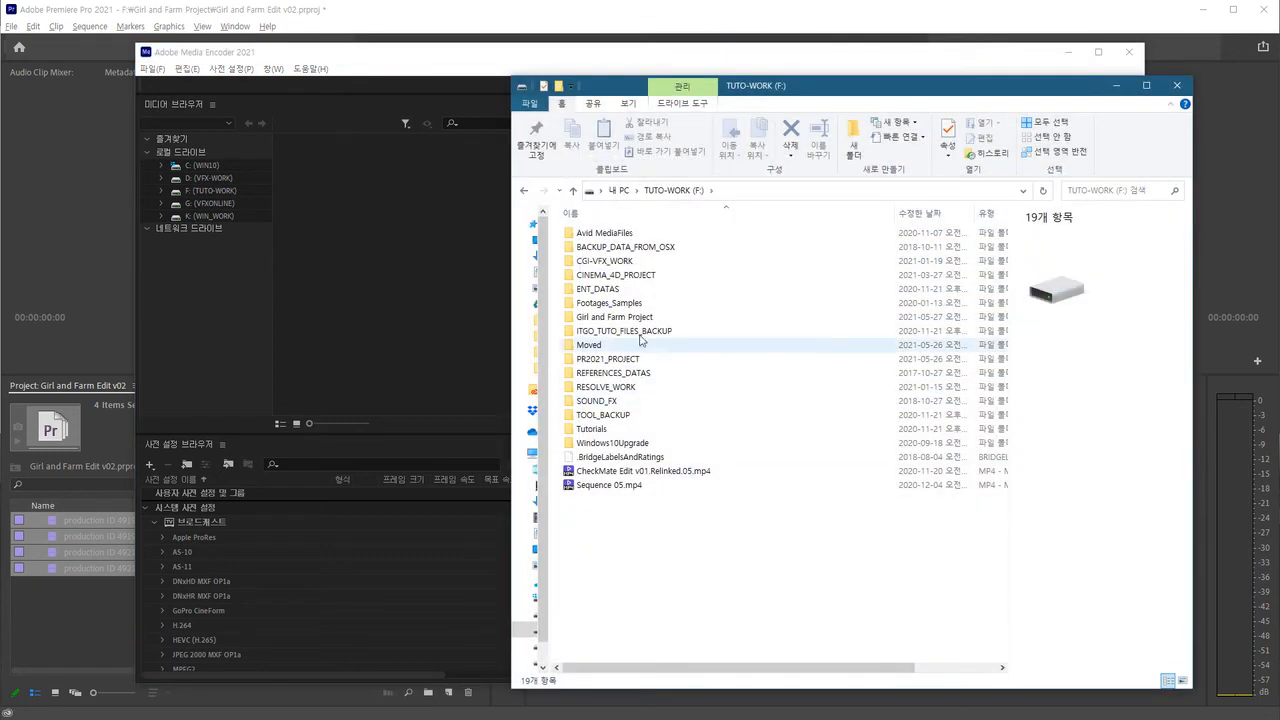
Open the Transcoding folder inside Girl and Farm Project and examine the file details of the transcoded MOV clips
double_click(615, 316)
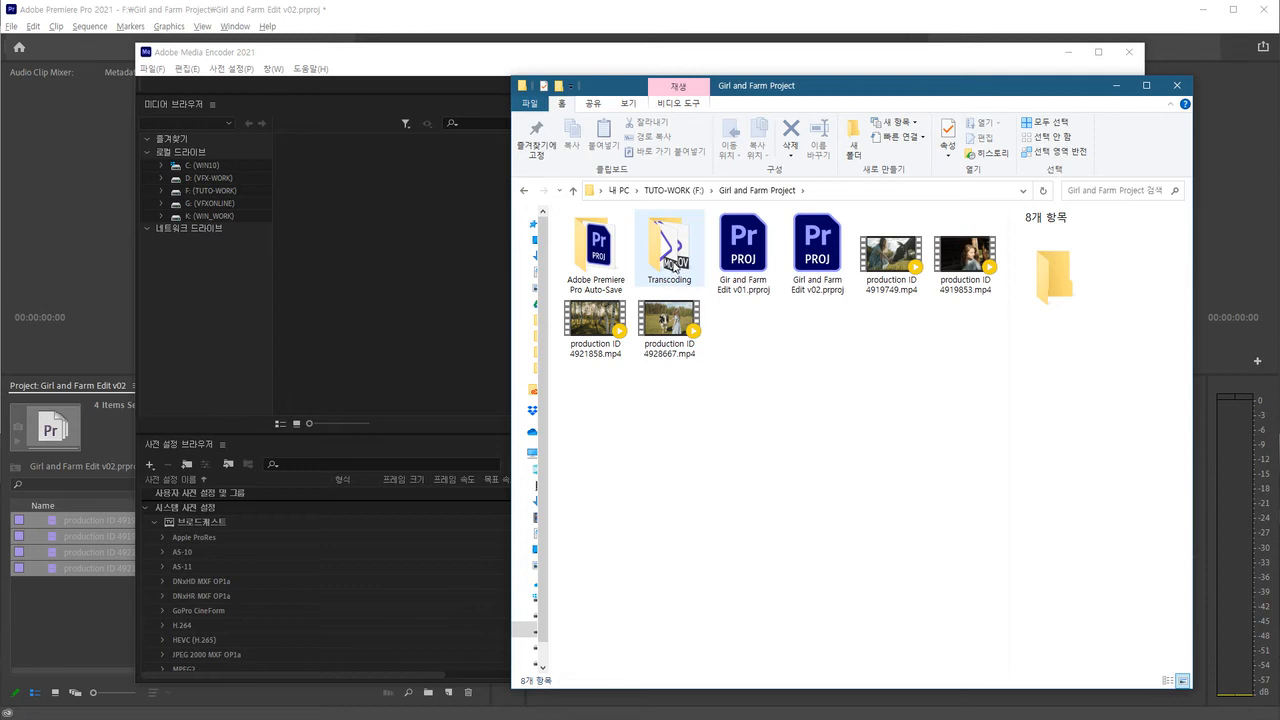
double_click(665, 280)
click(612, 288)
click(668, 295)
click(745, 295)
click(795, 295)
click(720, 295)
click(658, 293)
click(612, 291)
click(672, 293)
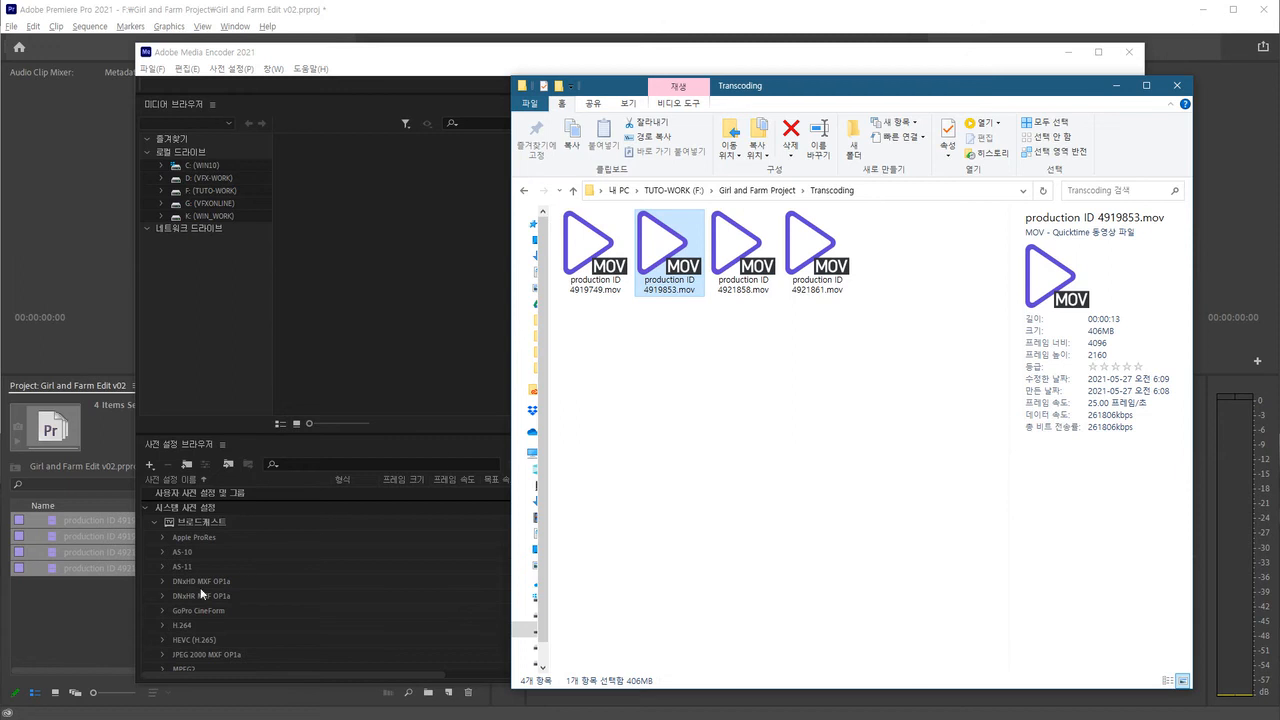
Return to Premiere Pro and widen the Name column in the project's clip list to check the full file names
click(64, 607)
click(134, 569)
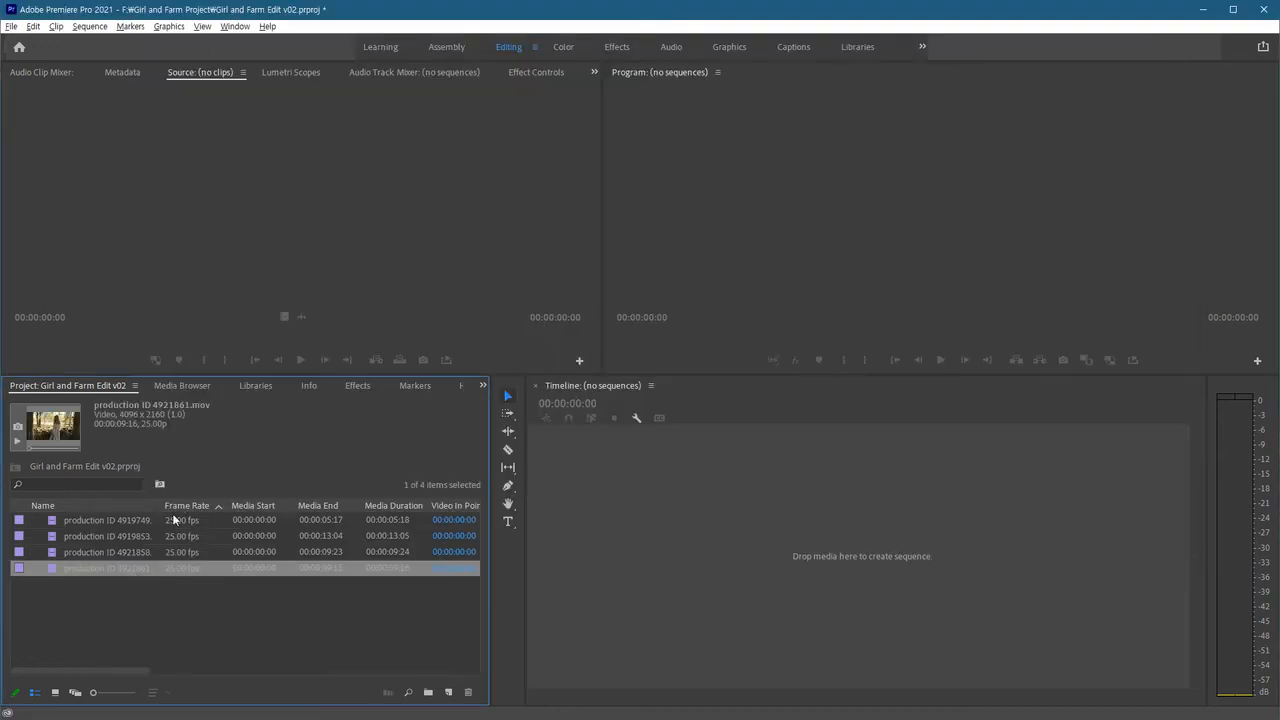
drag(160, 507, 247, 507)
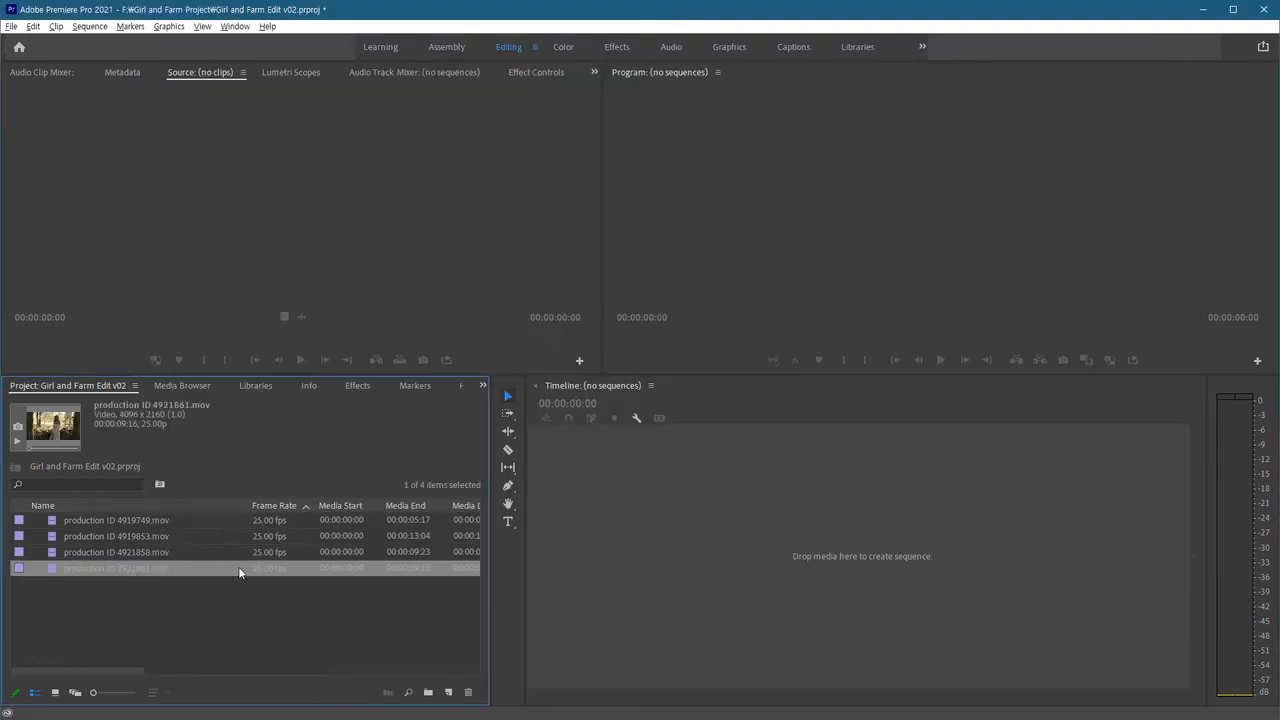
click(162, 552)
click(164, 521)
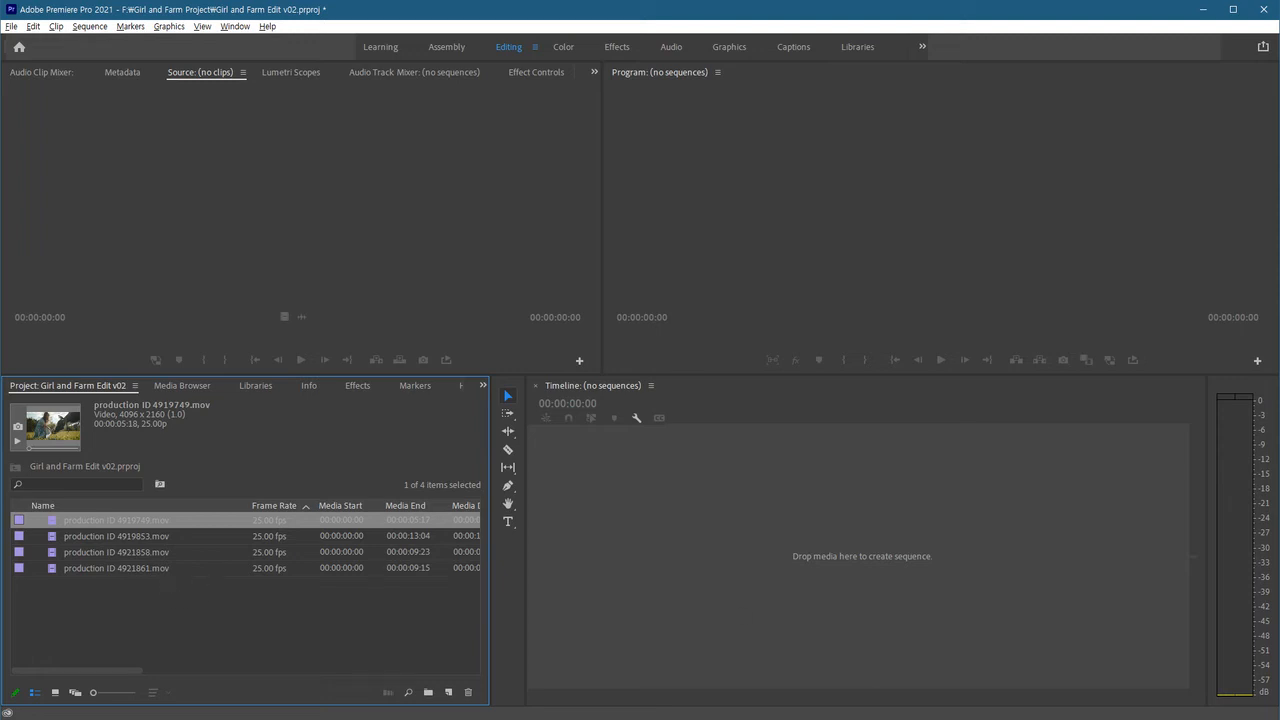
Review the ingest queue in Media Encoder, then return to Premiere Pro and go through the four imported clips
key(alt+Tab)
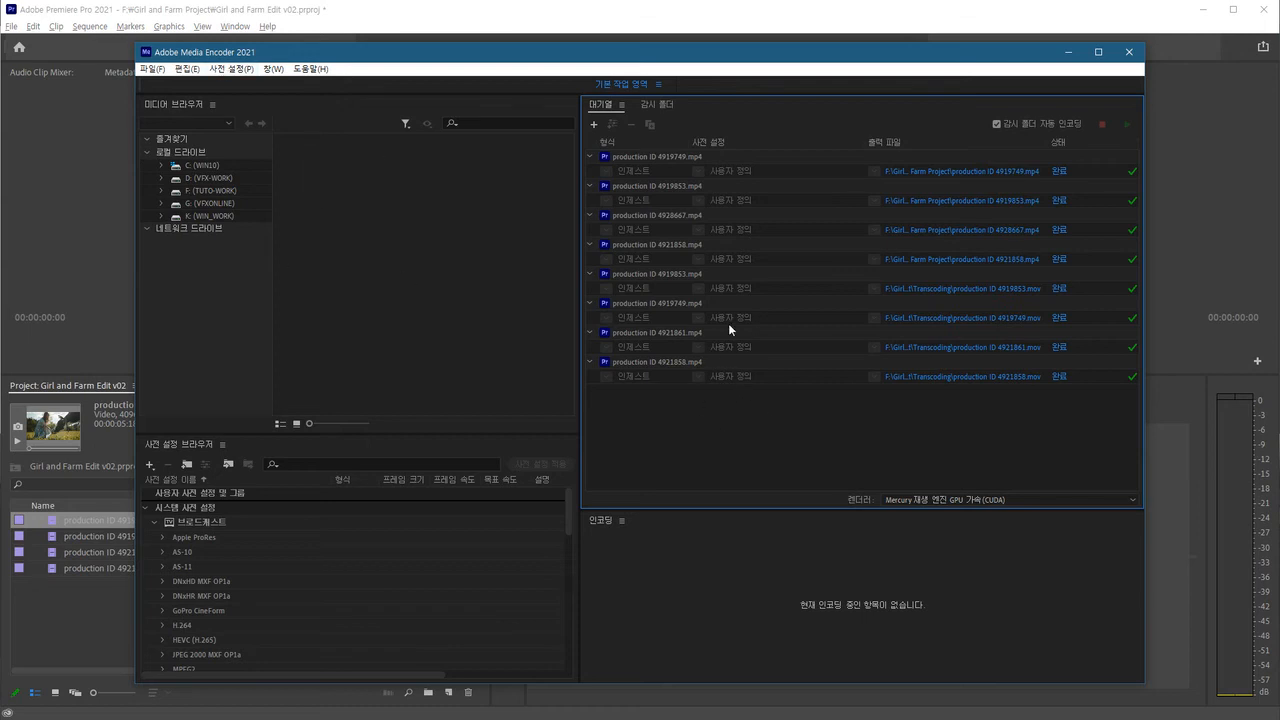
click(99, 587)
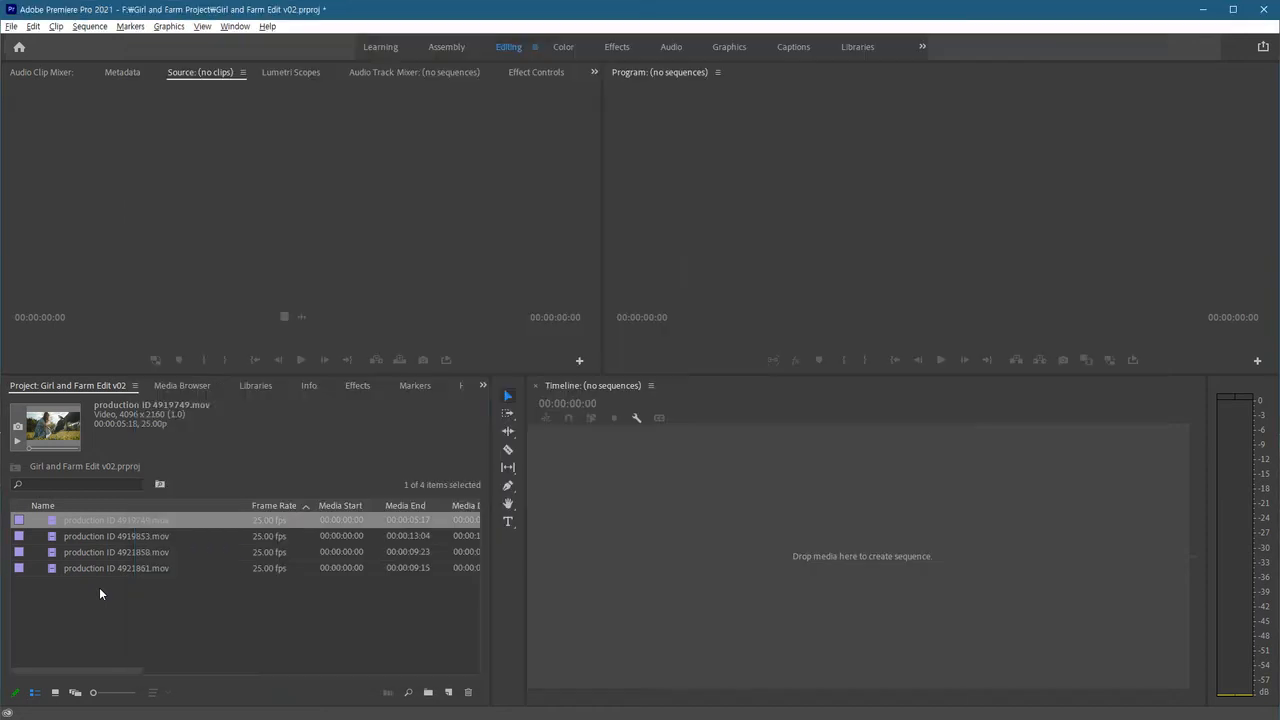
click(157, 521)
click(164, 538)
click(166, 552)
click(168, 568)
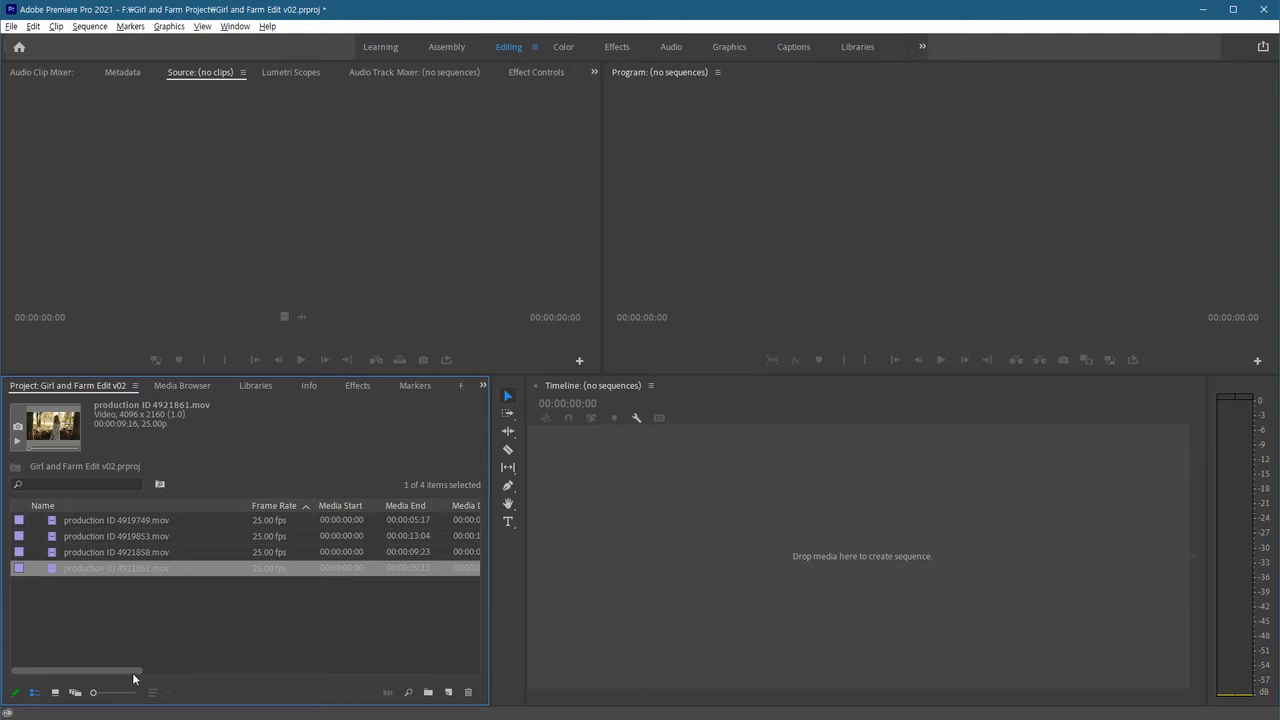
Search the Metadata Display settings for "codec" and enable Video Codec under Premiere Pro Project Metadata
mouse_move(127, 673)
mouse_down()
mouse_move(486, 666)
mouse_move(125, 670)
mouse_up()
right_click(216, 510)
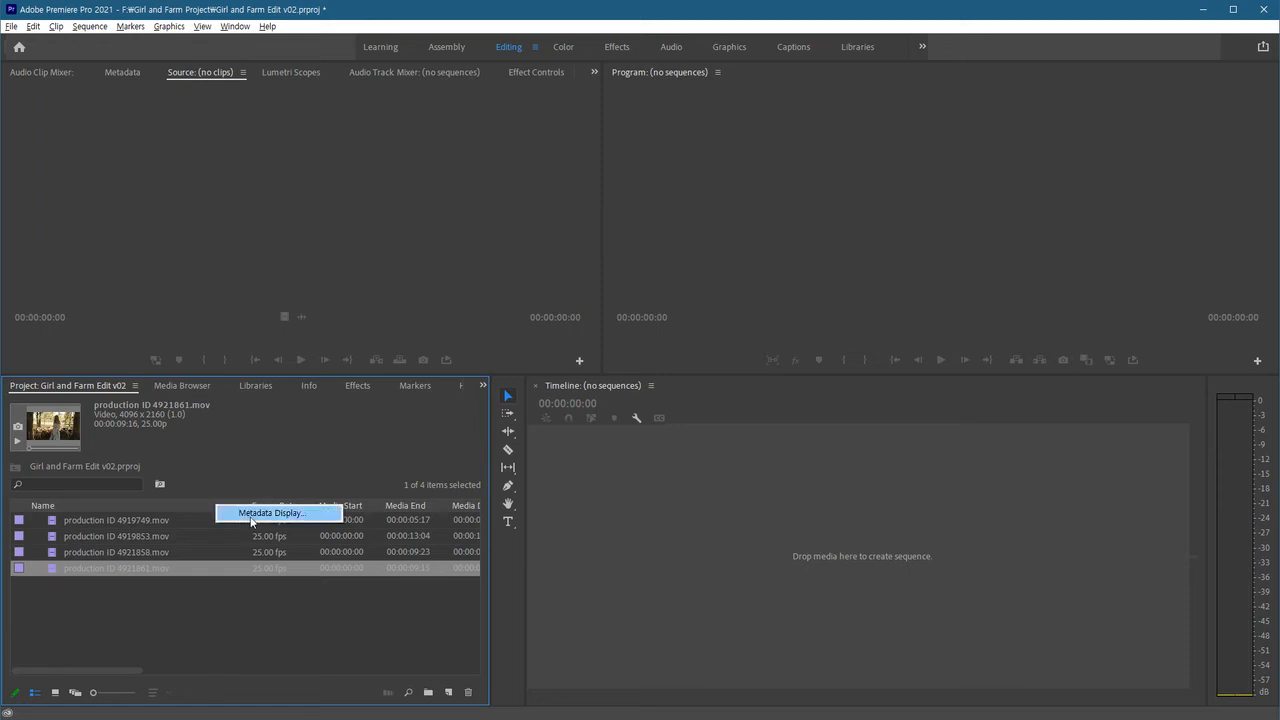
click(251, 515)
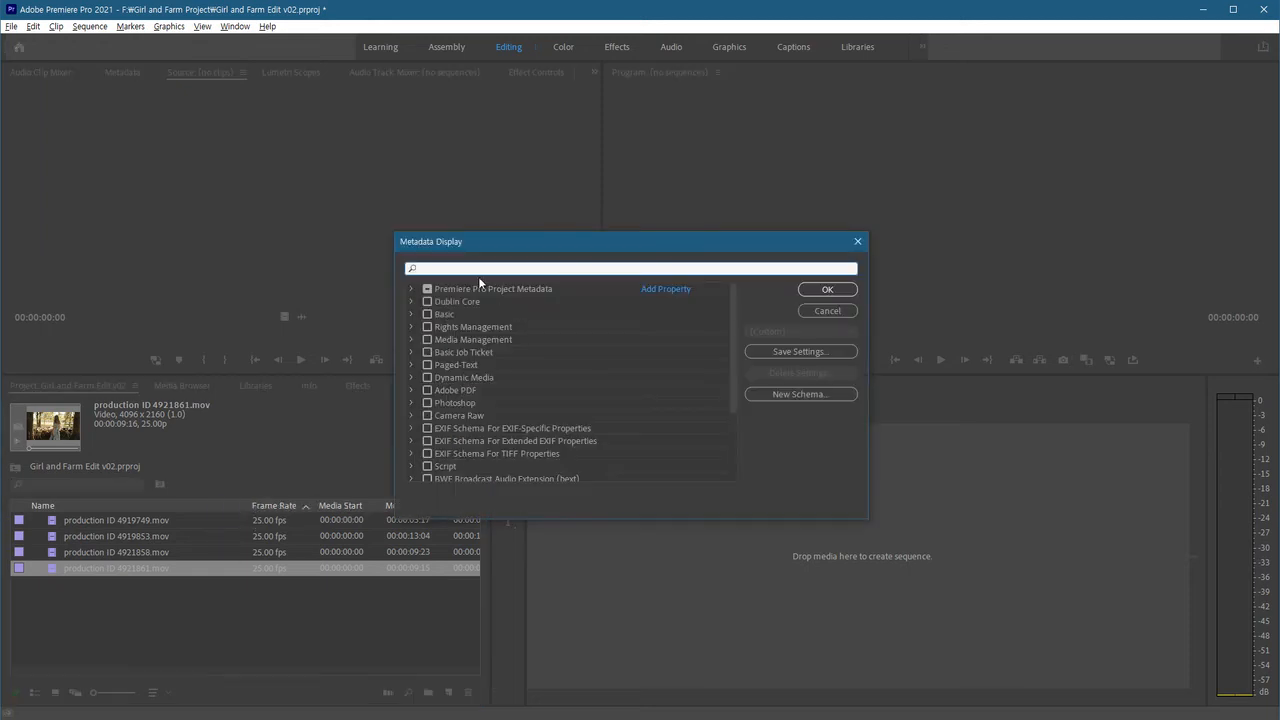
text(codec)
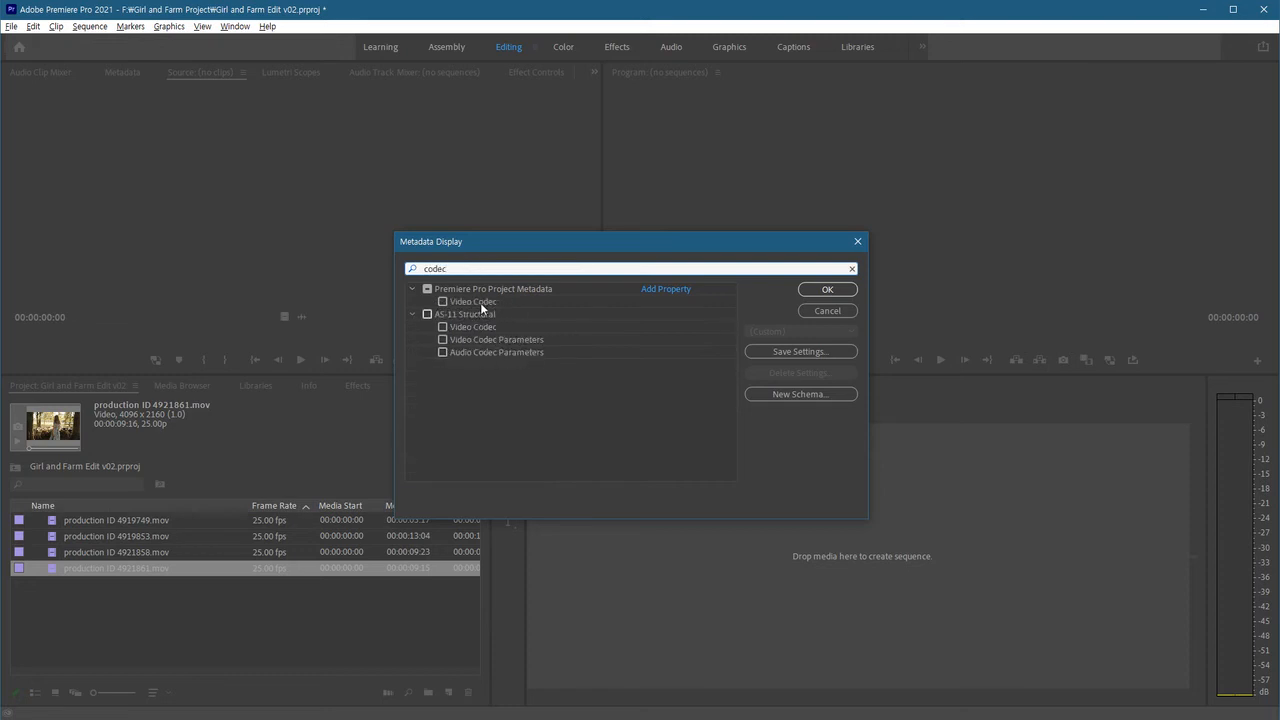
click(443, 301)
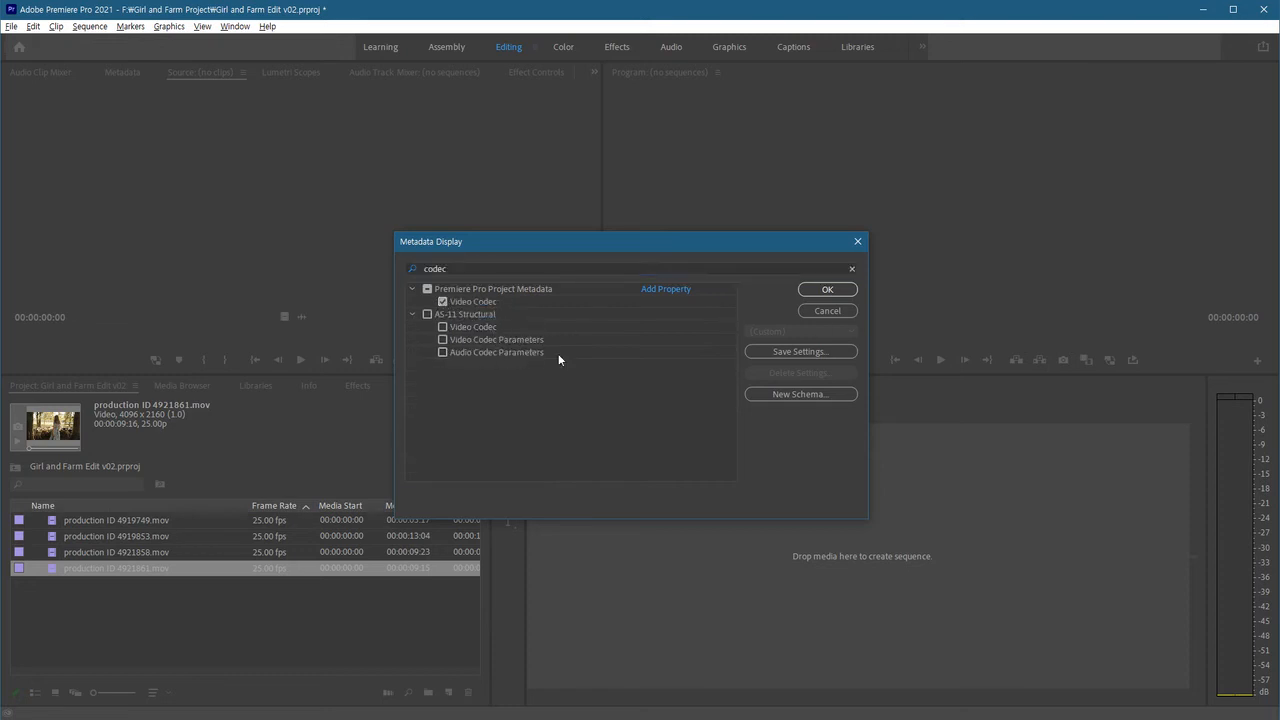
click(827, 290)
Move the Video Codec column directly after Name and widen it to show the full codec names
drag(120, 670, 448, 670)
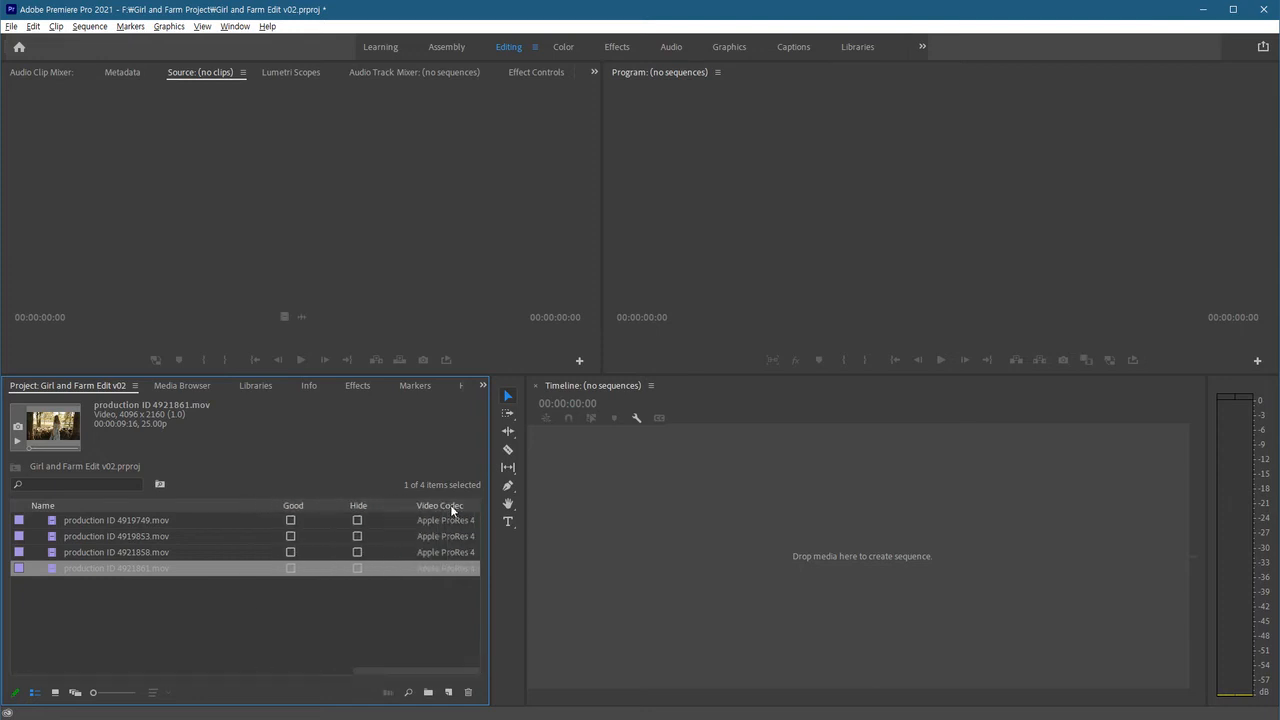
drag(450, 505, 220, 504)
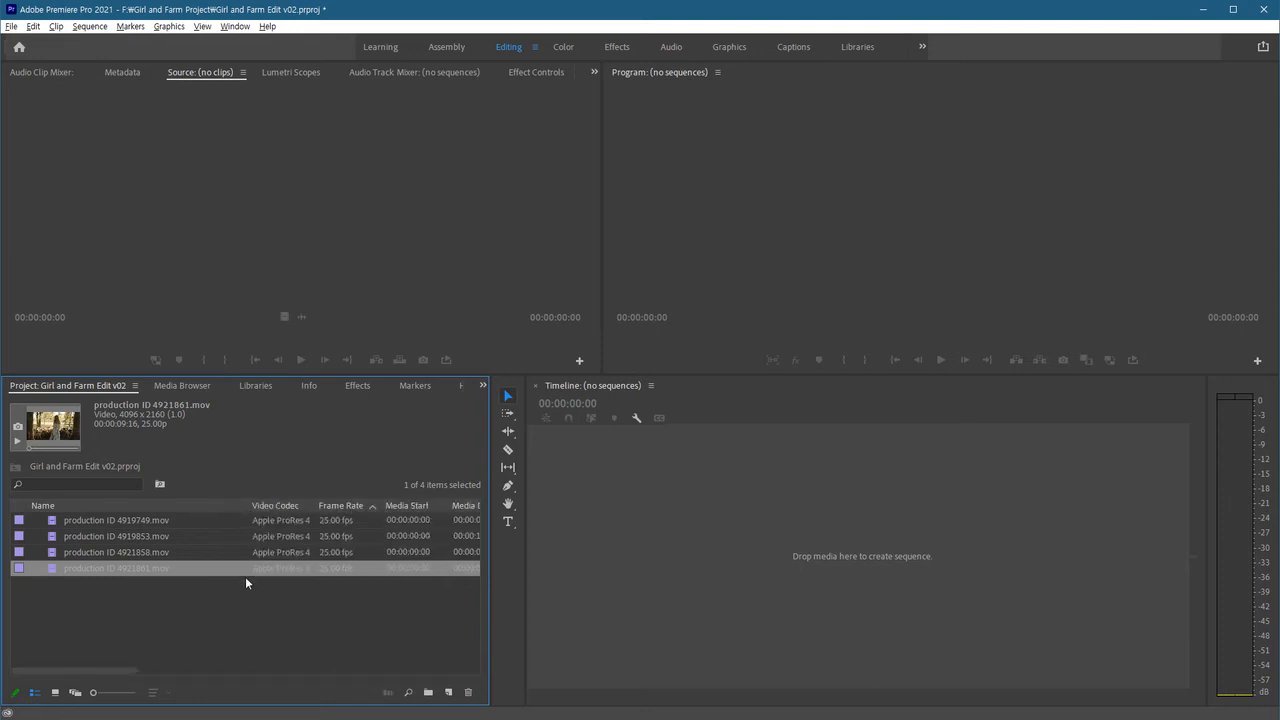
drag(316, 505, 371, 512)
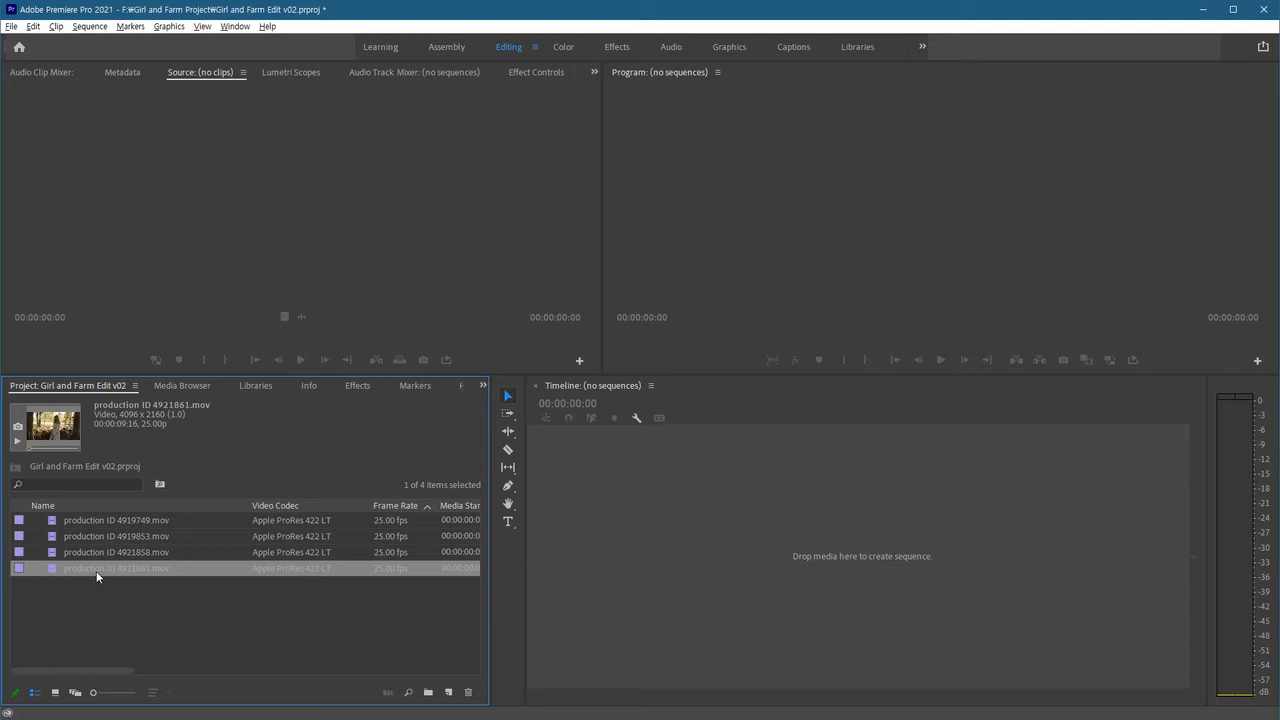
Open production ID 4919749.mov in the Source monitor, with zoom set to Fit and playback resolution to 1/2
double_click(58, 526)
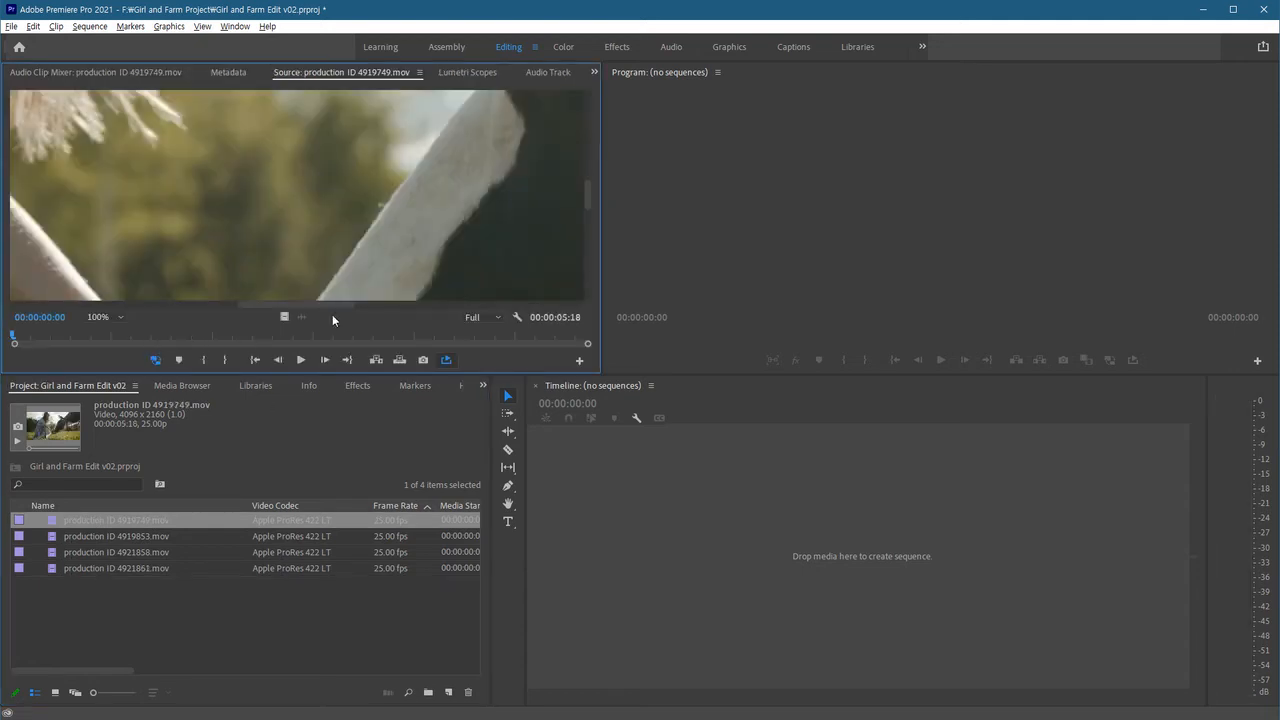
click(108, 318)
click(105, 329)
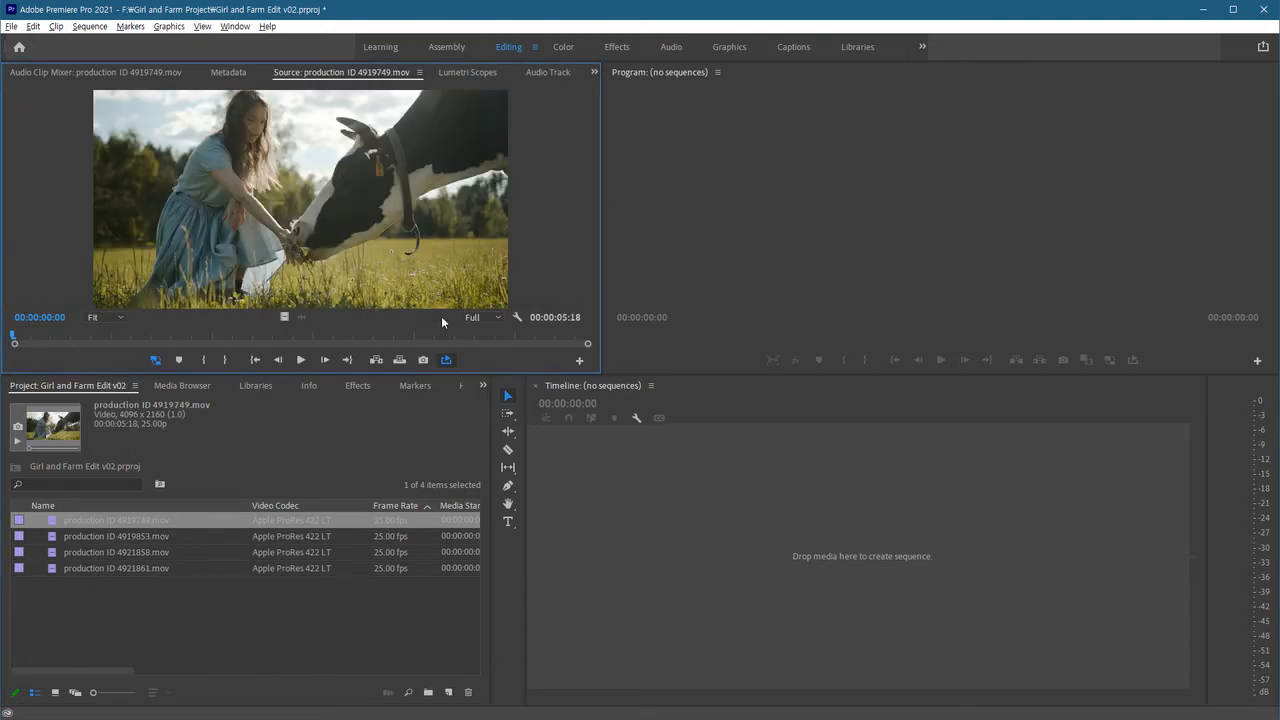
click(484, 318)
click(482, 354)
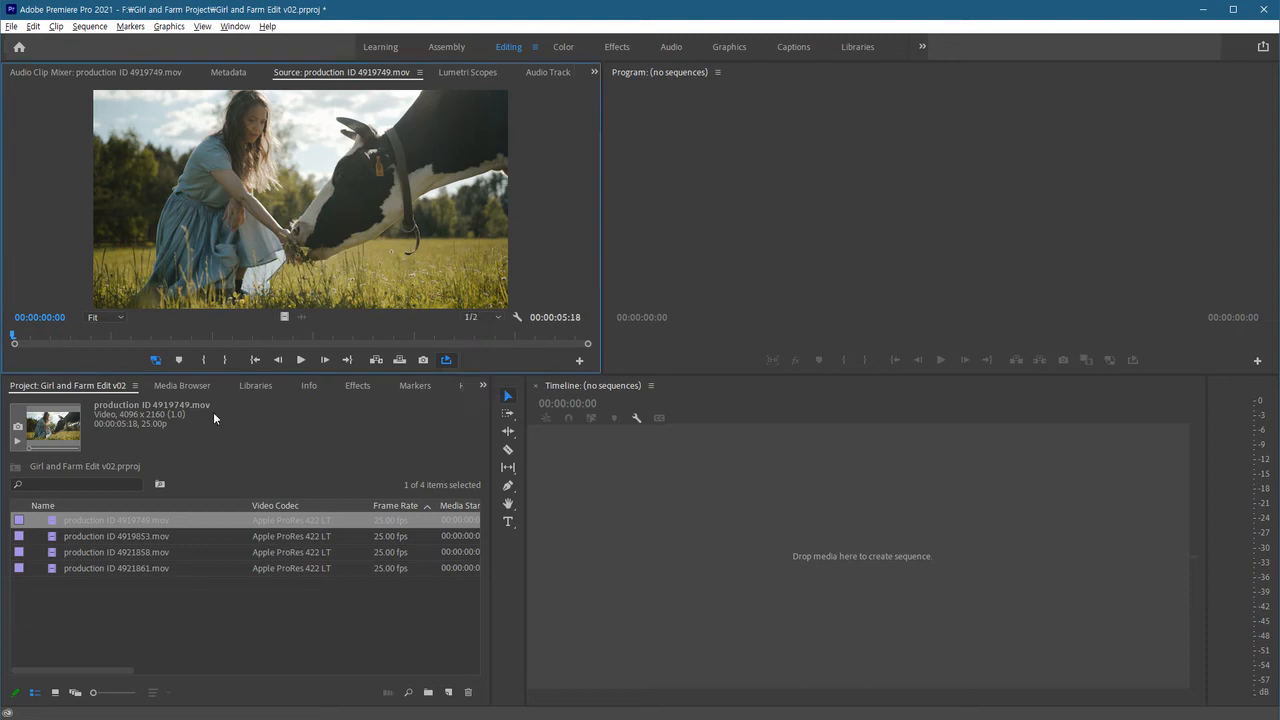
Play back production ID 4919749.mov and production ID 4919853.mov in the Source monitor to check their playback
click(141, 336)
key(space)
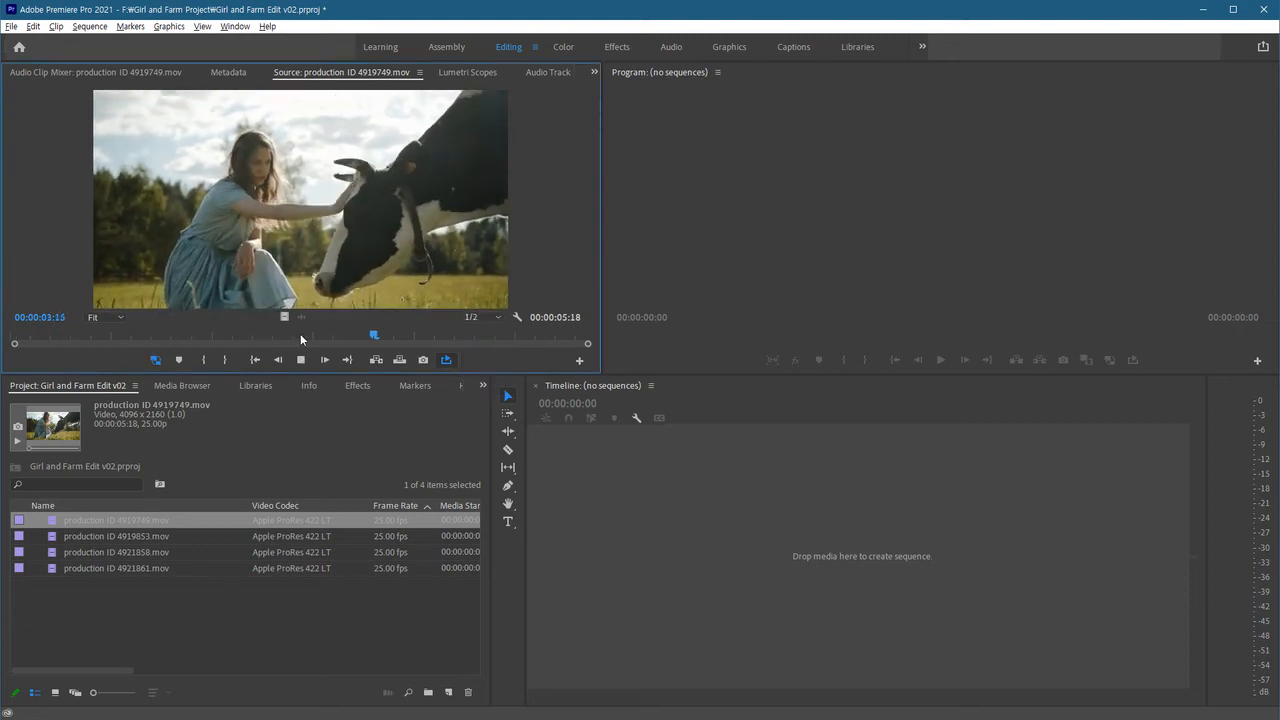
key(space)
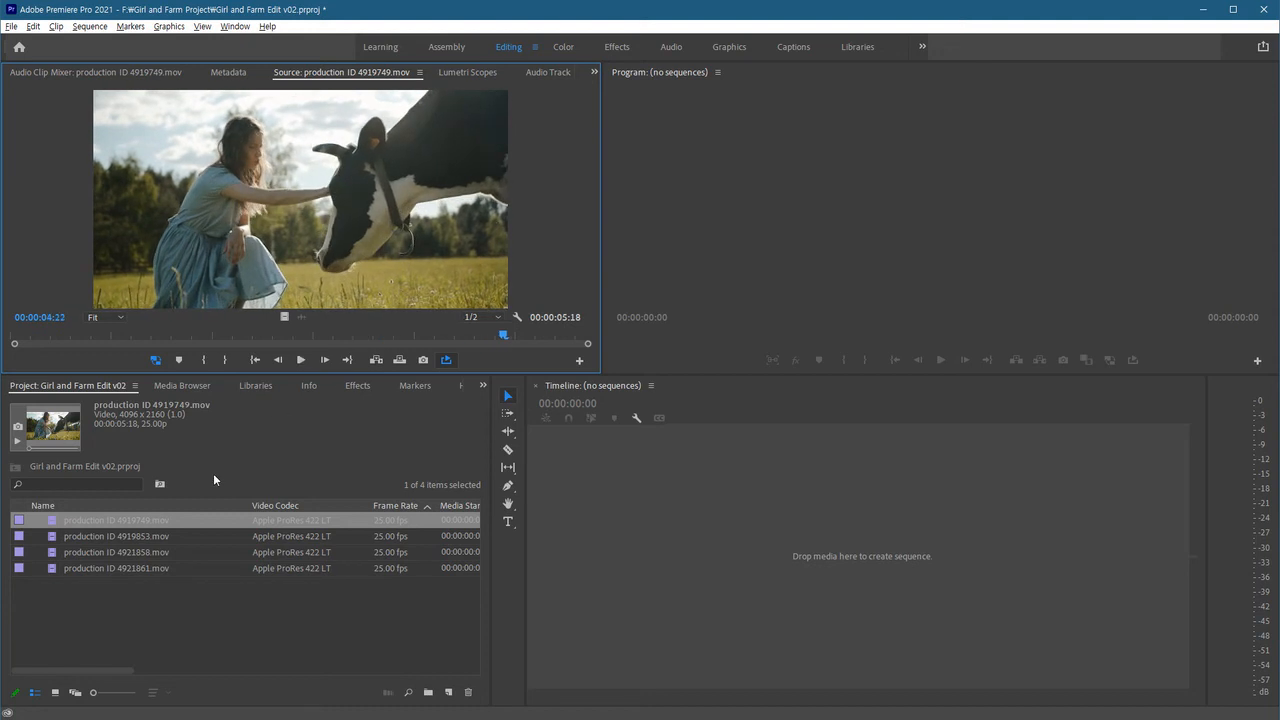
double_click(52, 536)
click(167, 341)
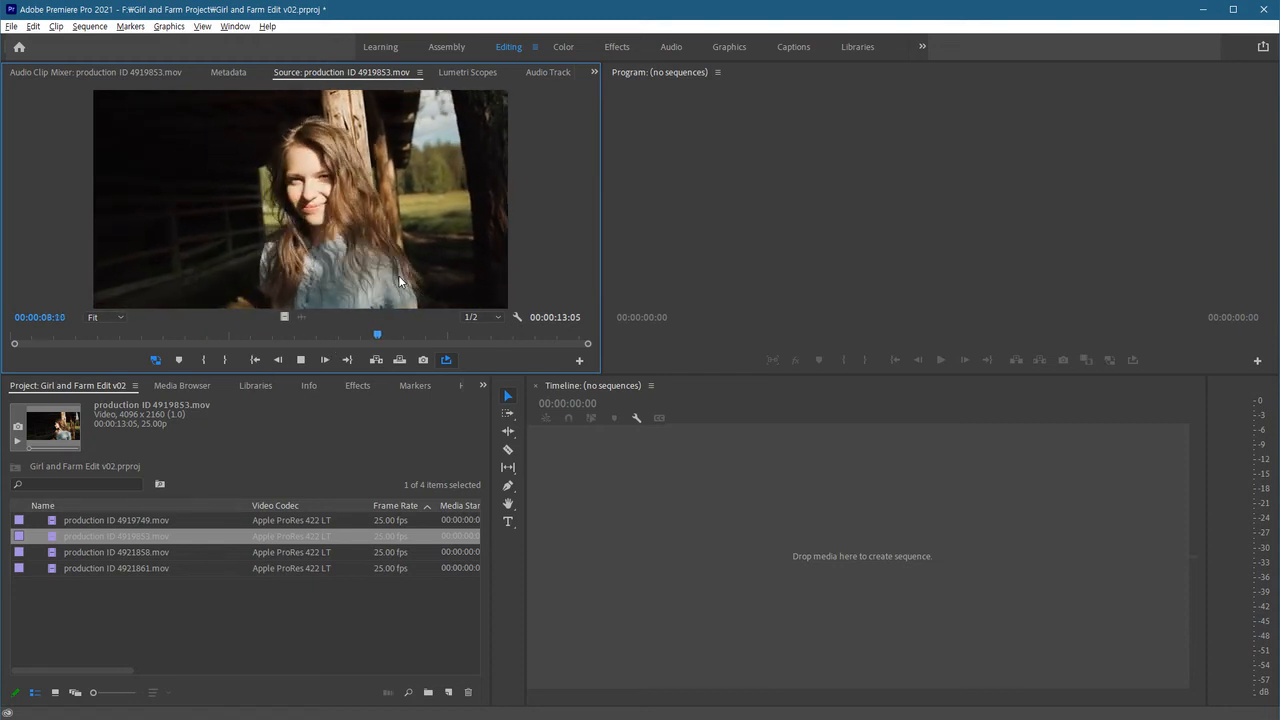
key(space)
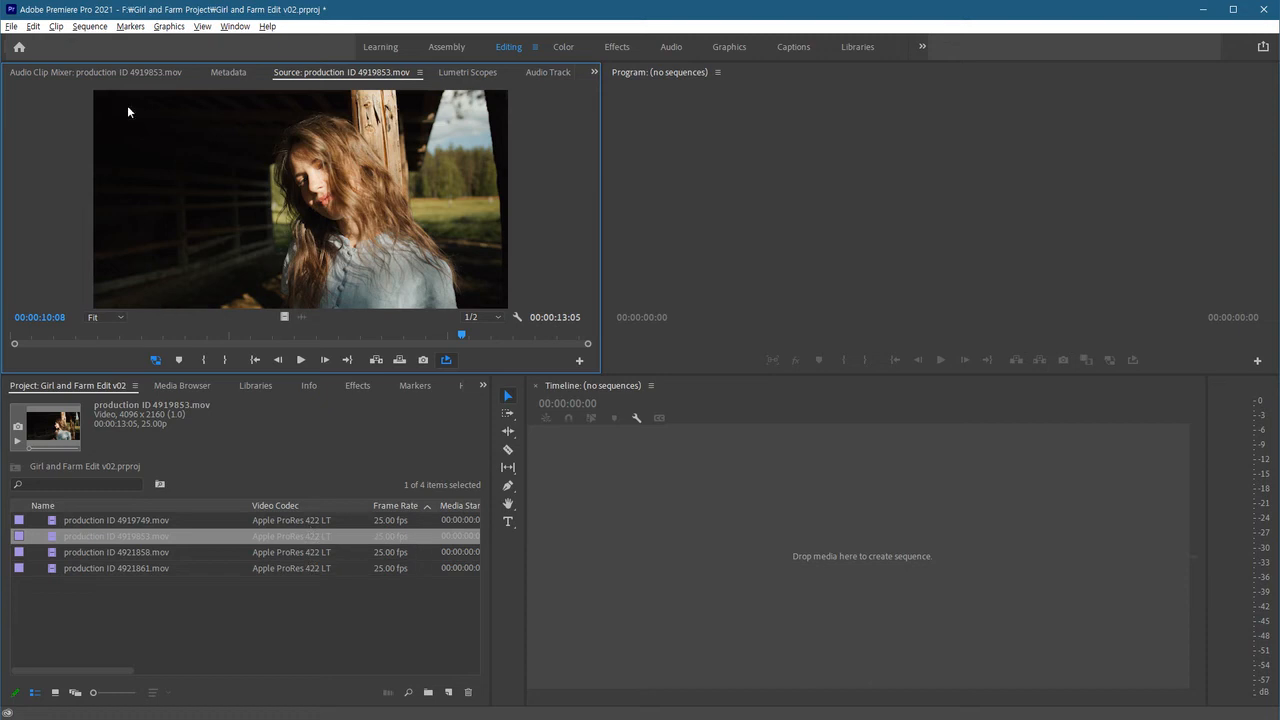
Close the Girl and Farm Edit v02 project
click(12, 26)
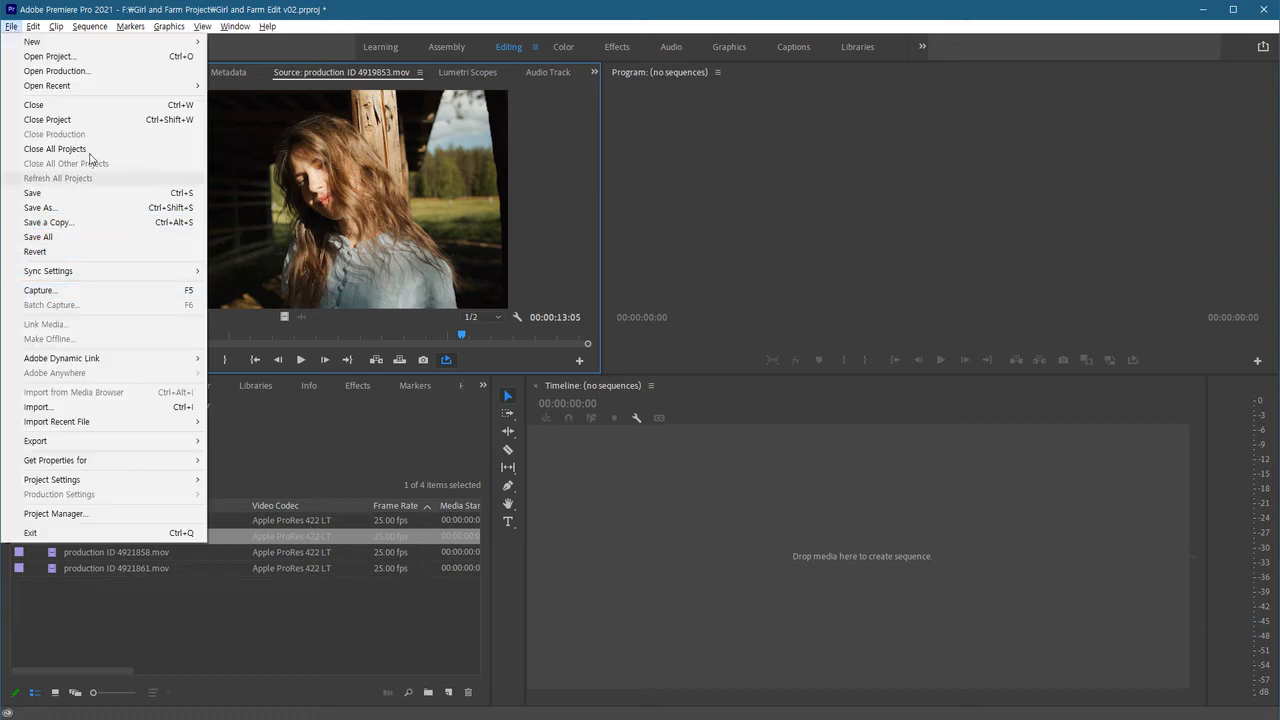
click(92, 120)
click(611, 381)
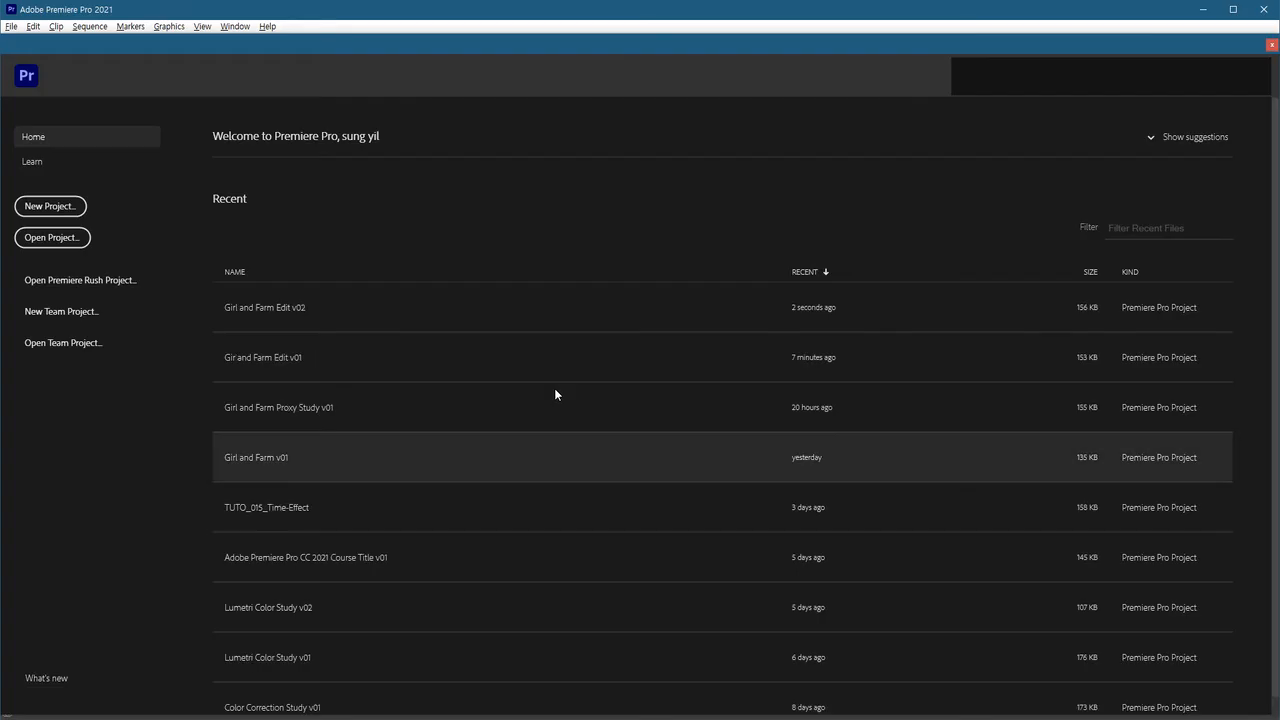
Start a new project with ingest enabled, using the Transcode option and the Match Source - Apple ProRes 422 preset
click(65, 214)
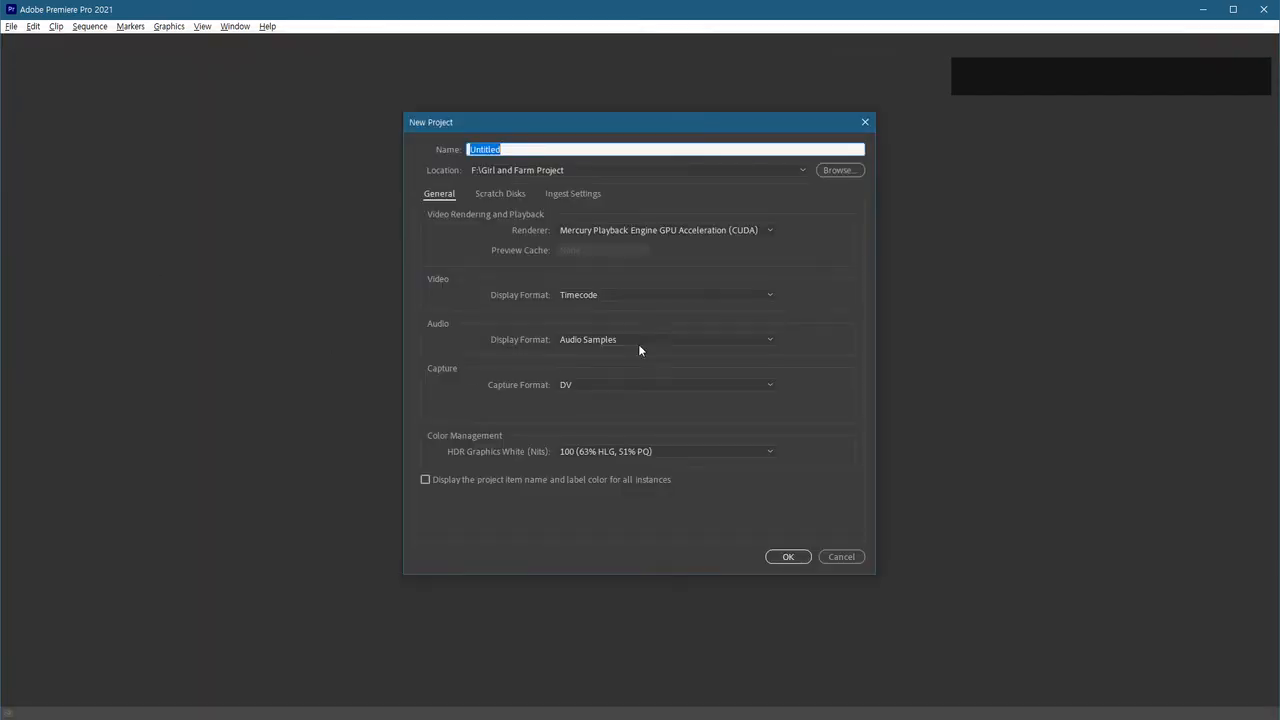
click(550, 194)
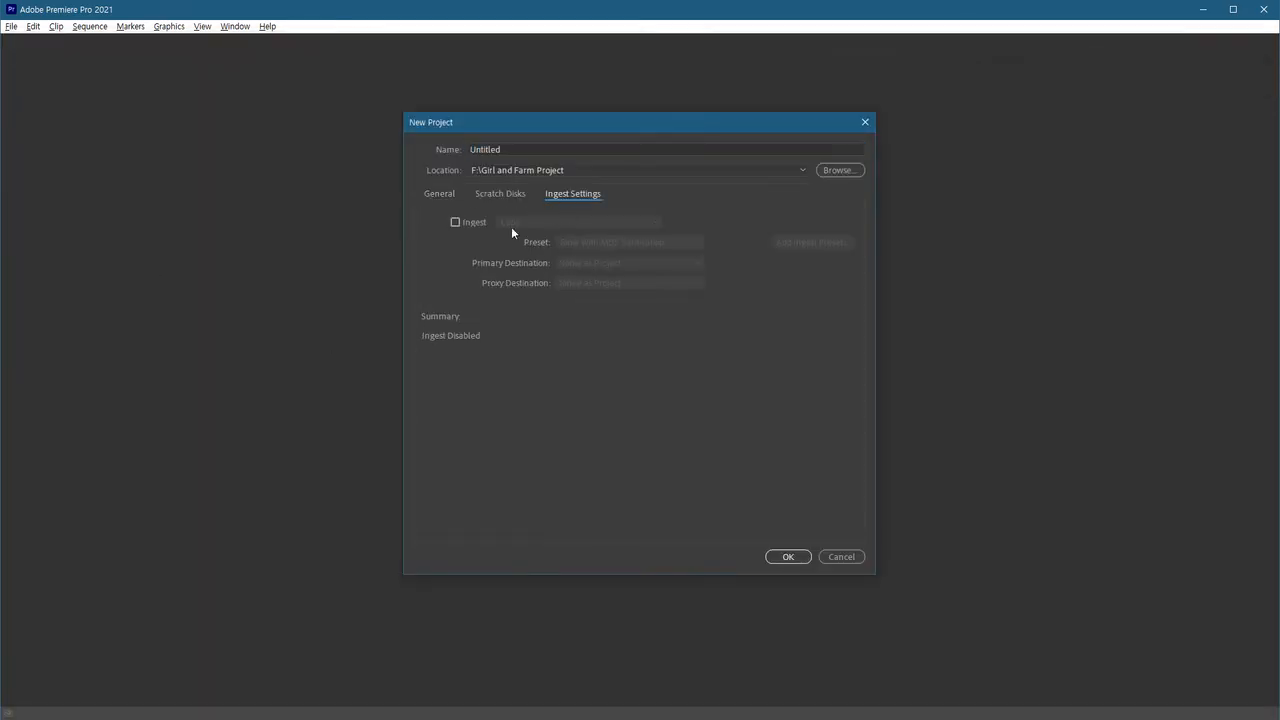
click(455, 223)
click(516, 222)
click(532, 253)
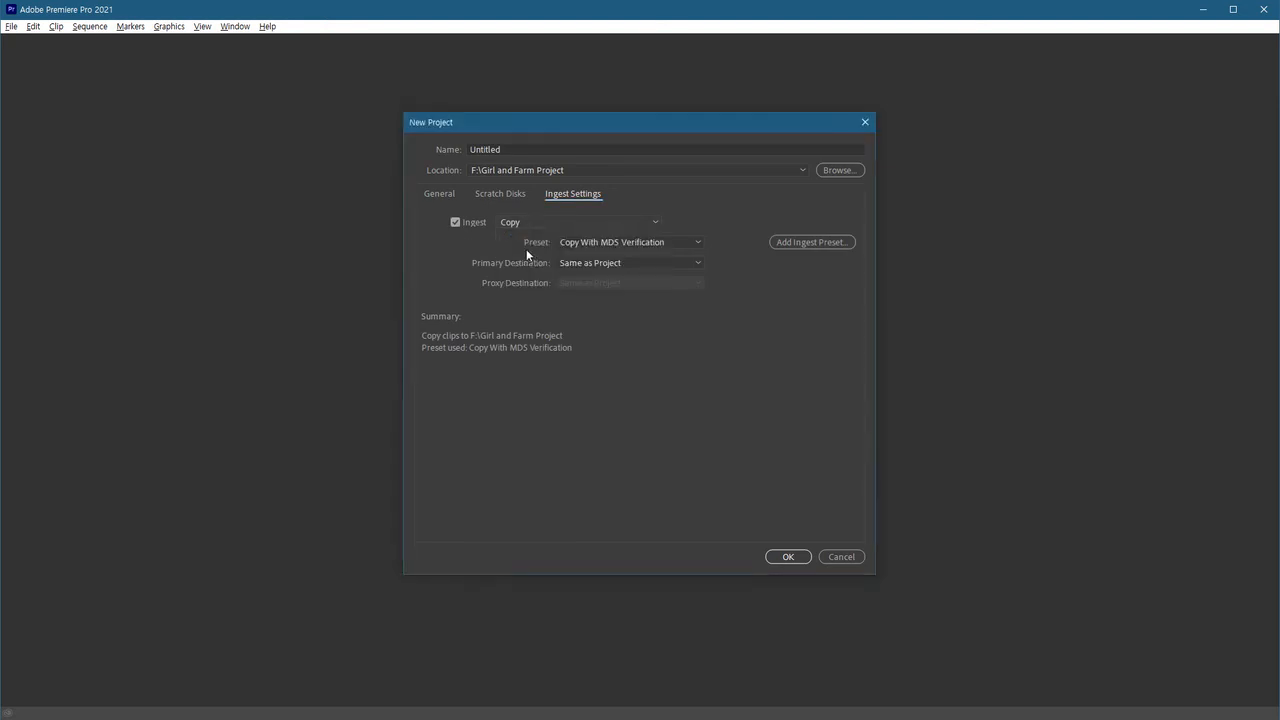
click(699, 241)
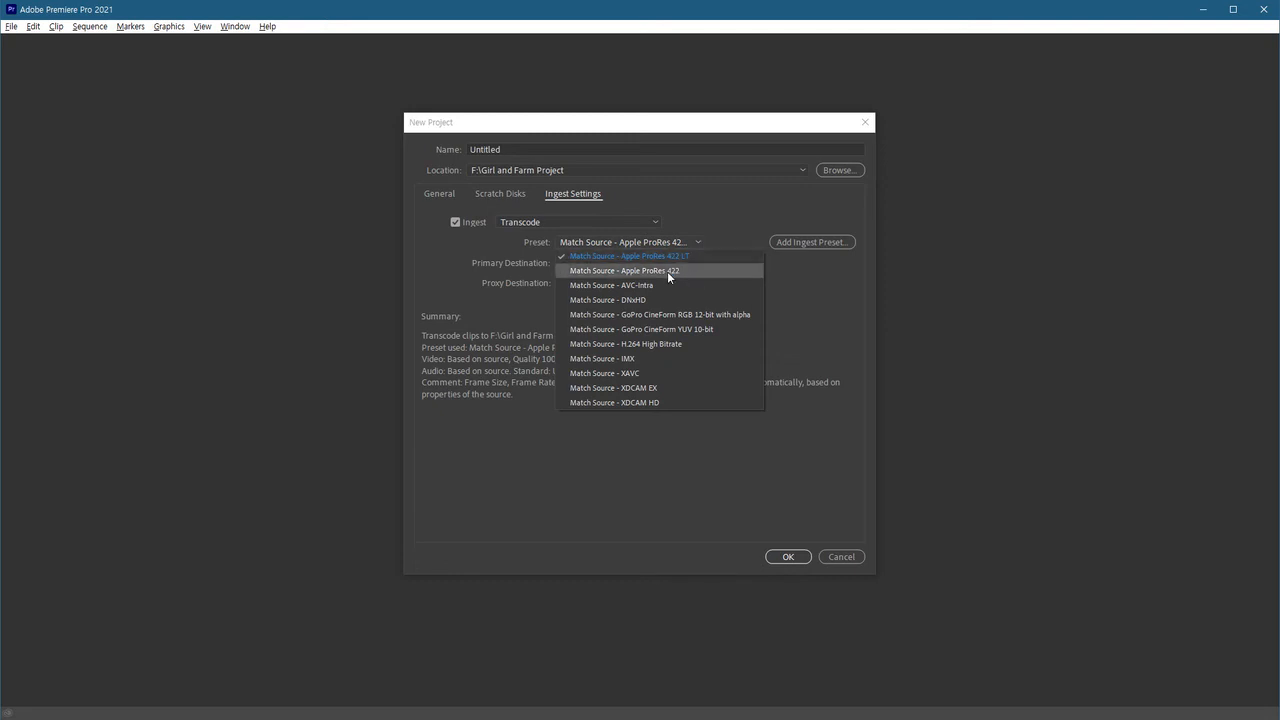
click(668, 271)
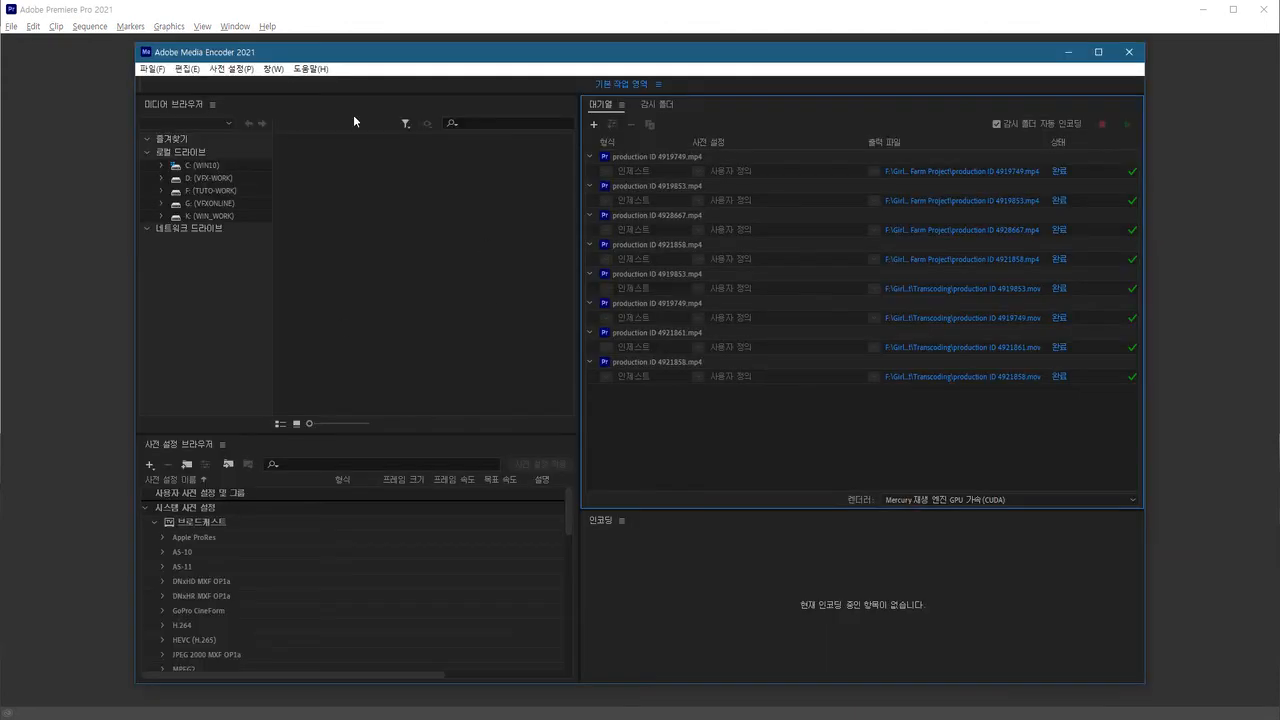
Create a new ingest preset in Adobe Media Encoder and name it My ProRes Codec Type 1
drag(215, 60, 253, 67)
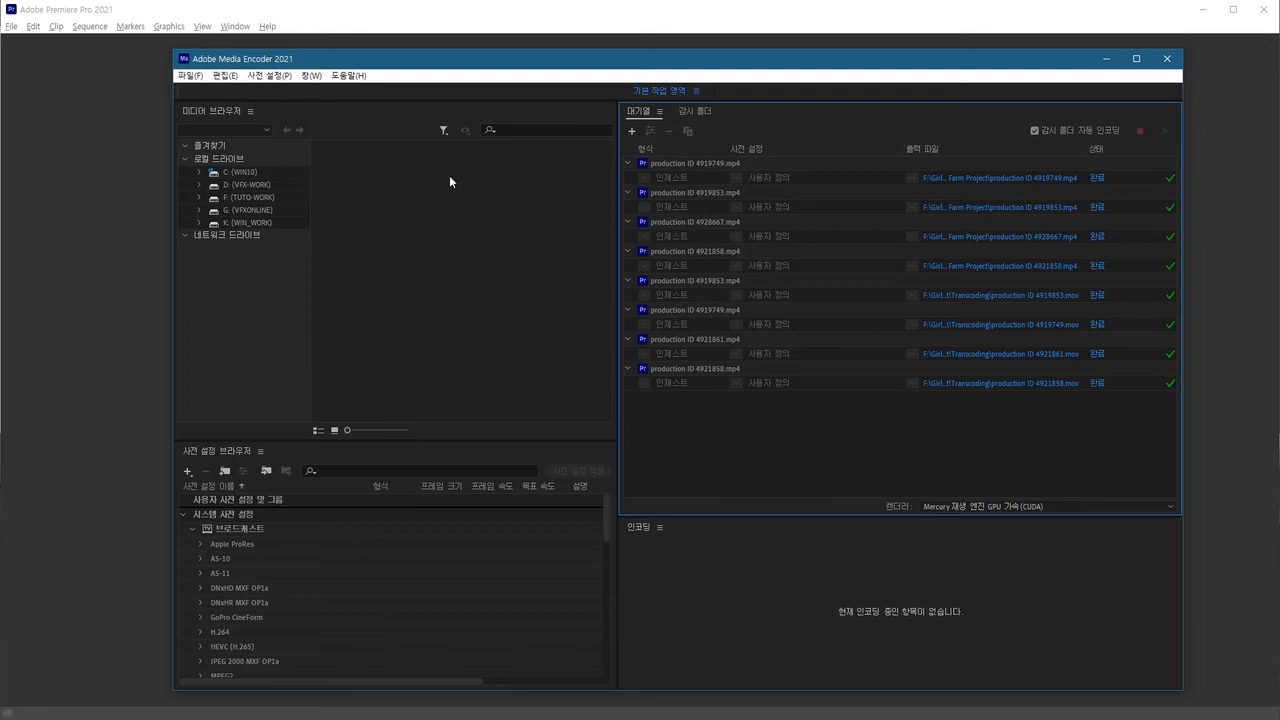
drag(556, 442, 555, 295)
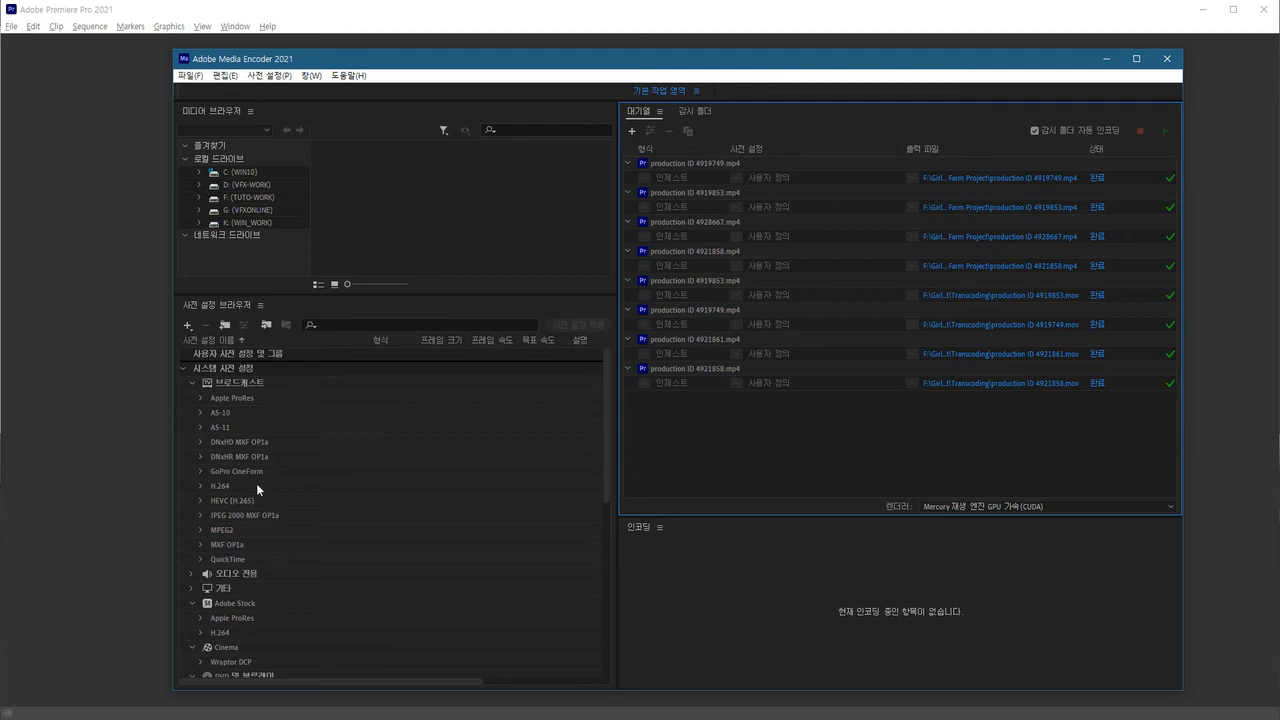
click(192, 328)
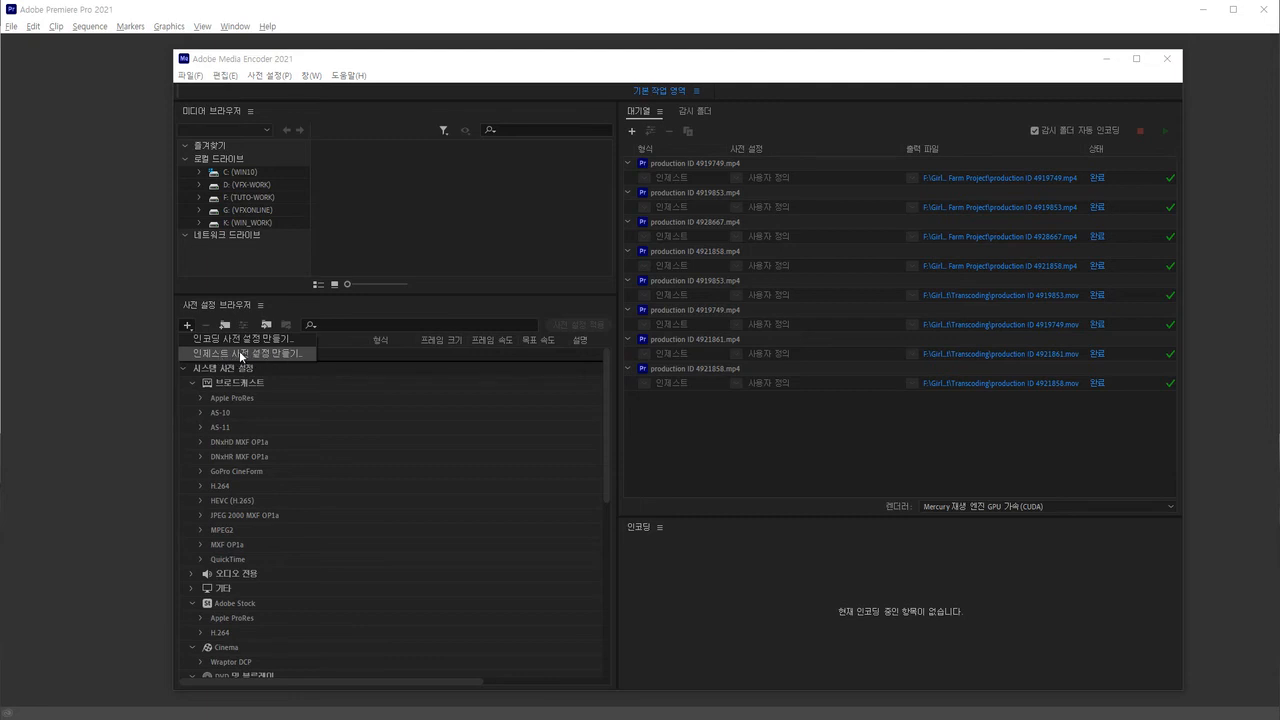
click(263, 353)
drag(398, 87, 624, 90)
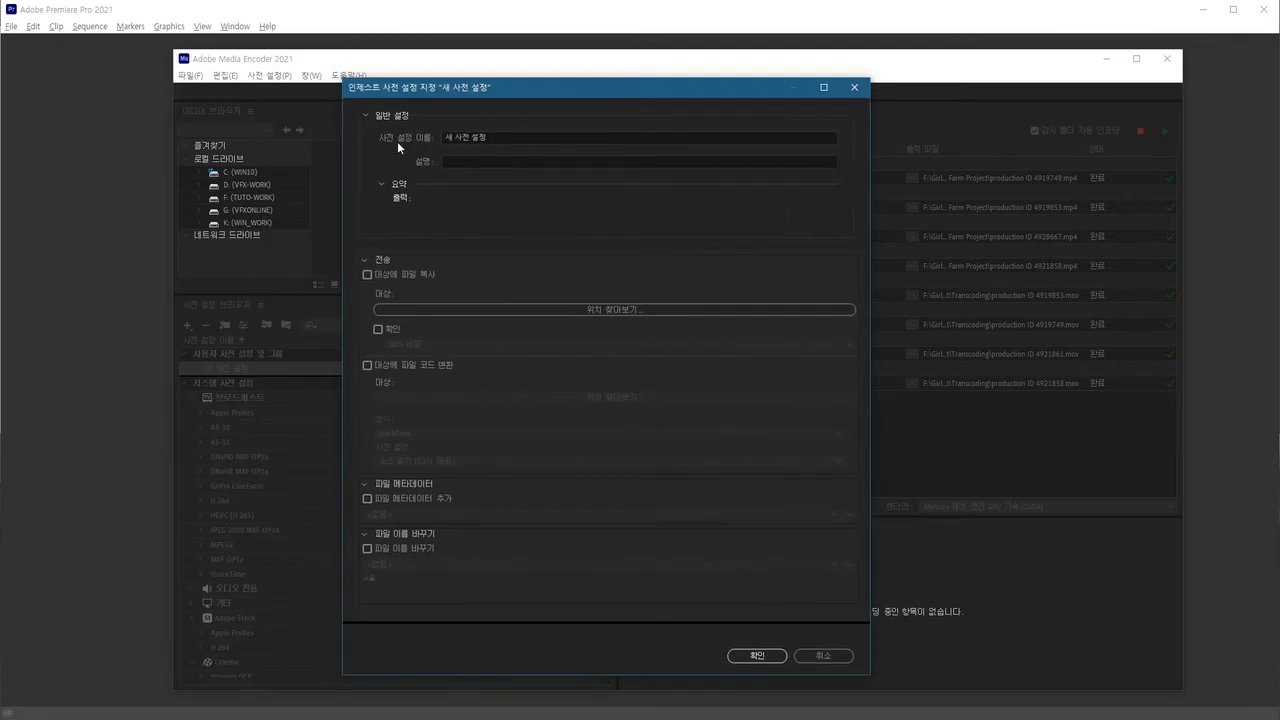
drag(520, 138, 365, 132)
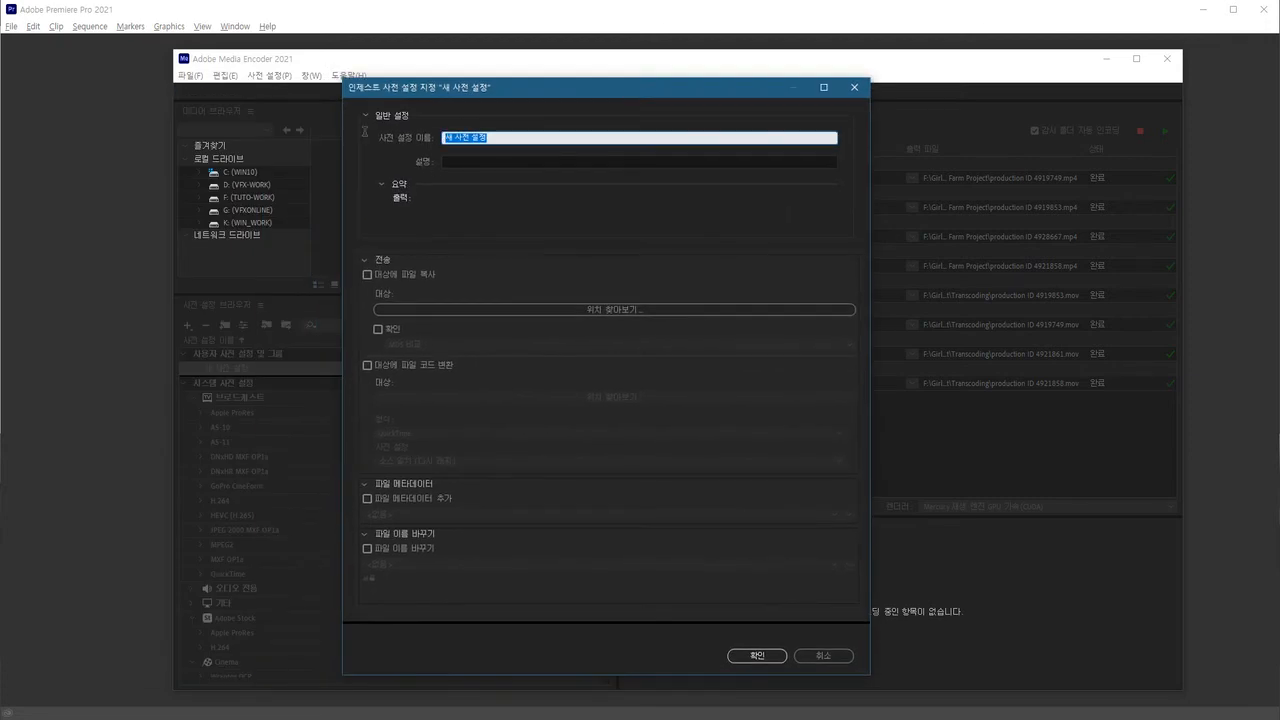
text(My)
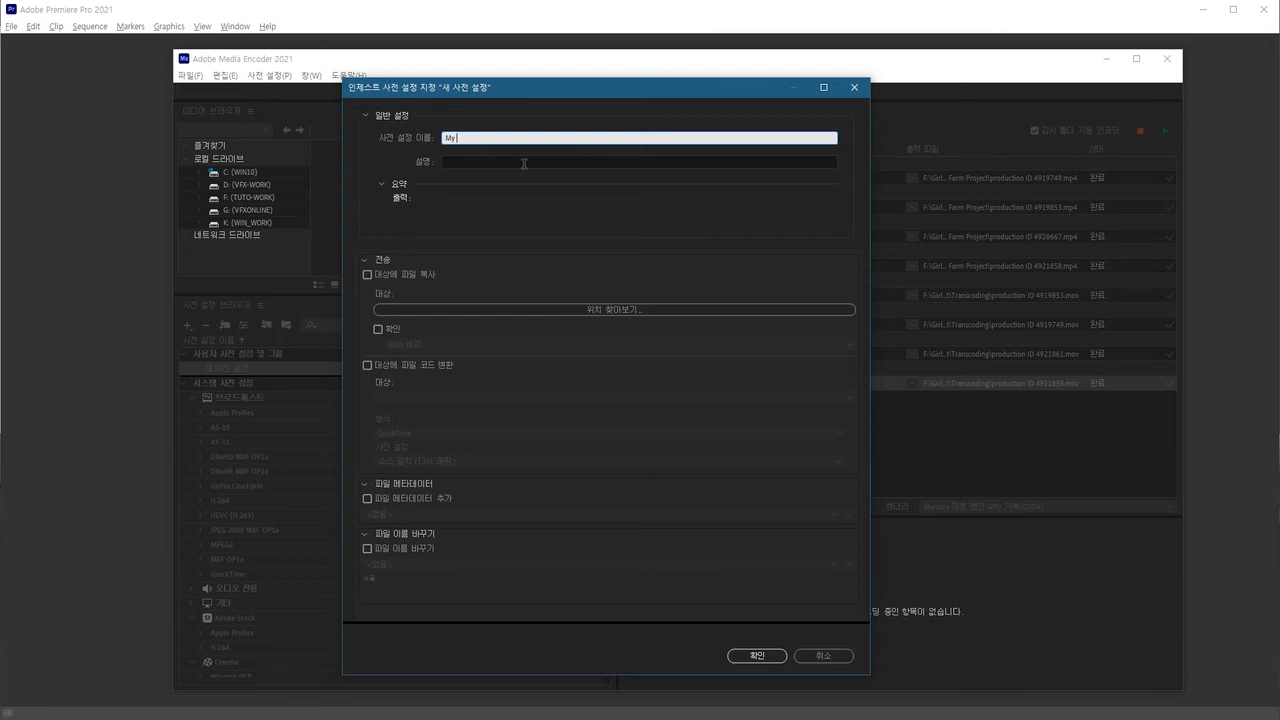
text( ProRes Codec Type 1)
click(469, 200)
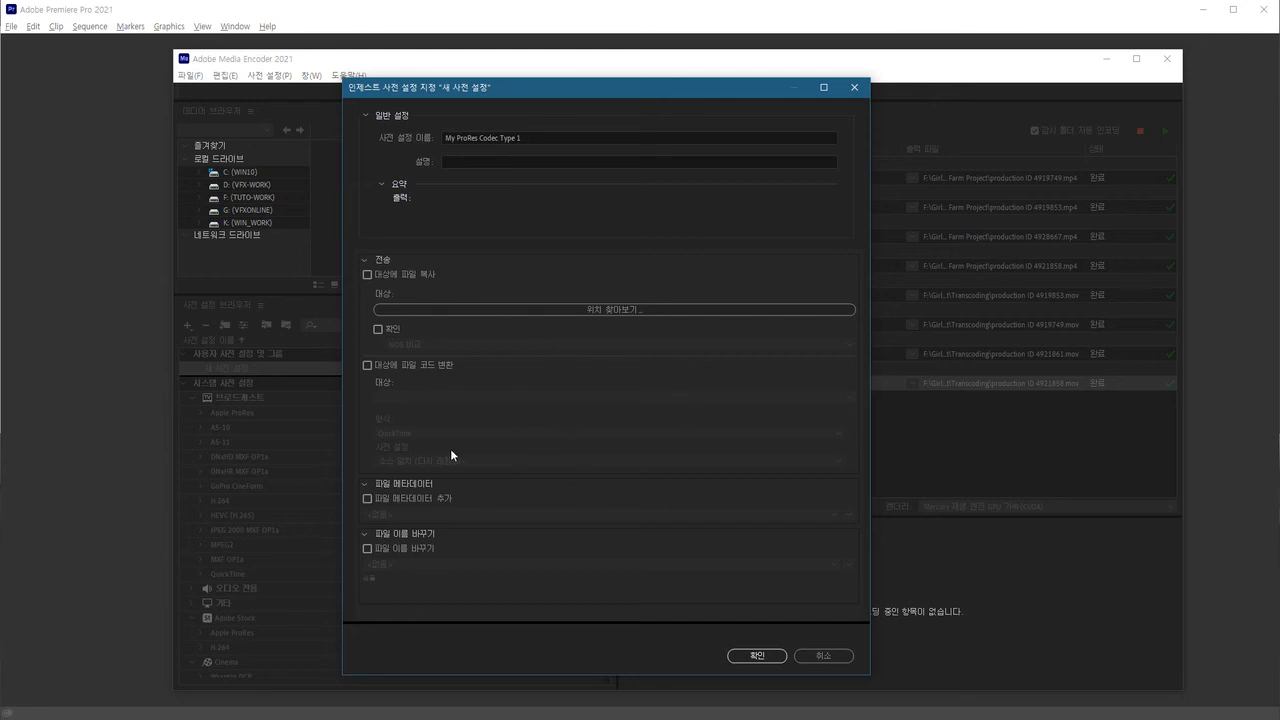
Enable transcoding to a destination in the ingest preset, using the QuickTime format and the Apple ProRes 422 HQ preset
click(367, 365)
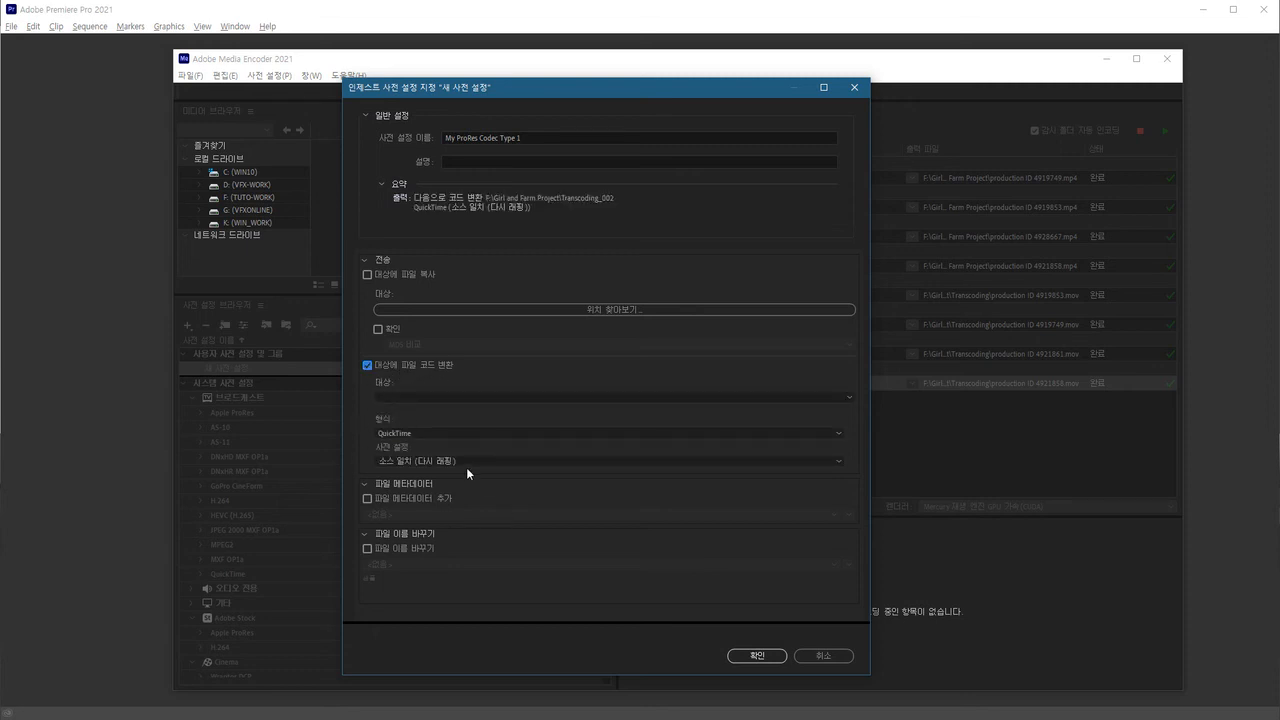
click(393, 432)
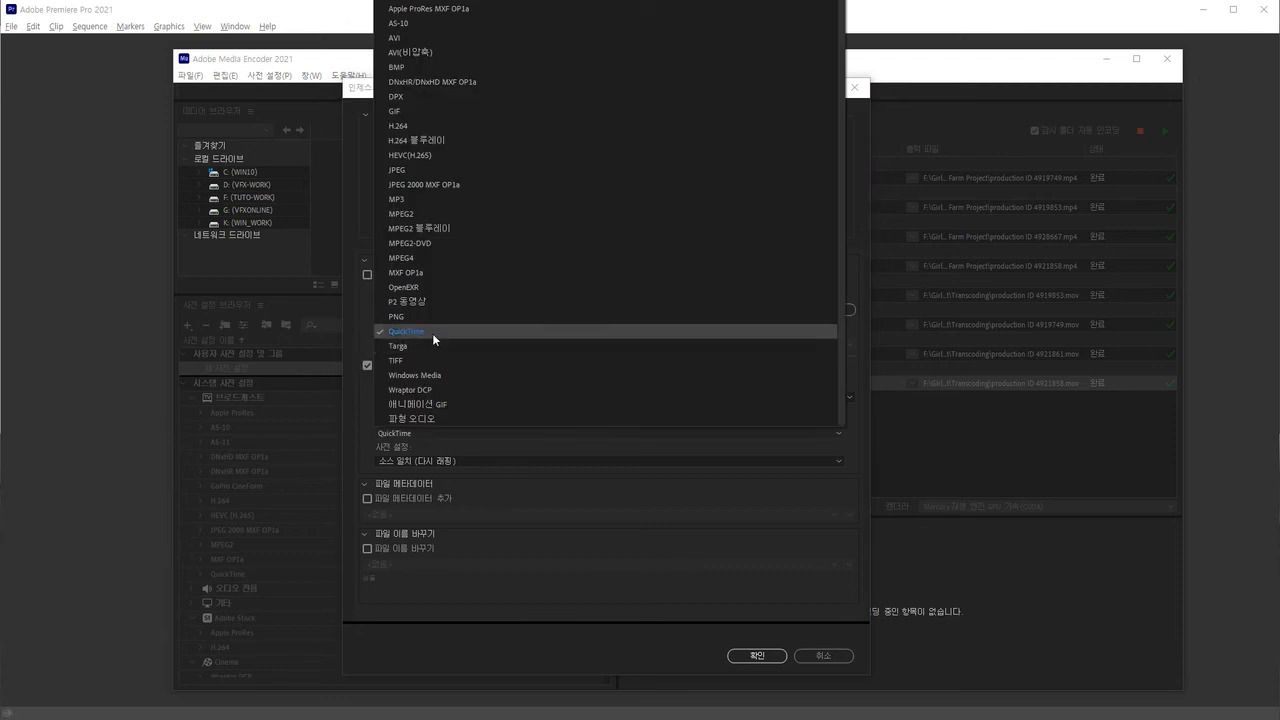
click(432, 331)
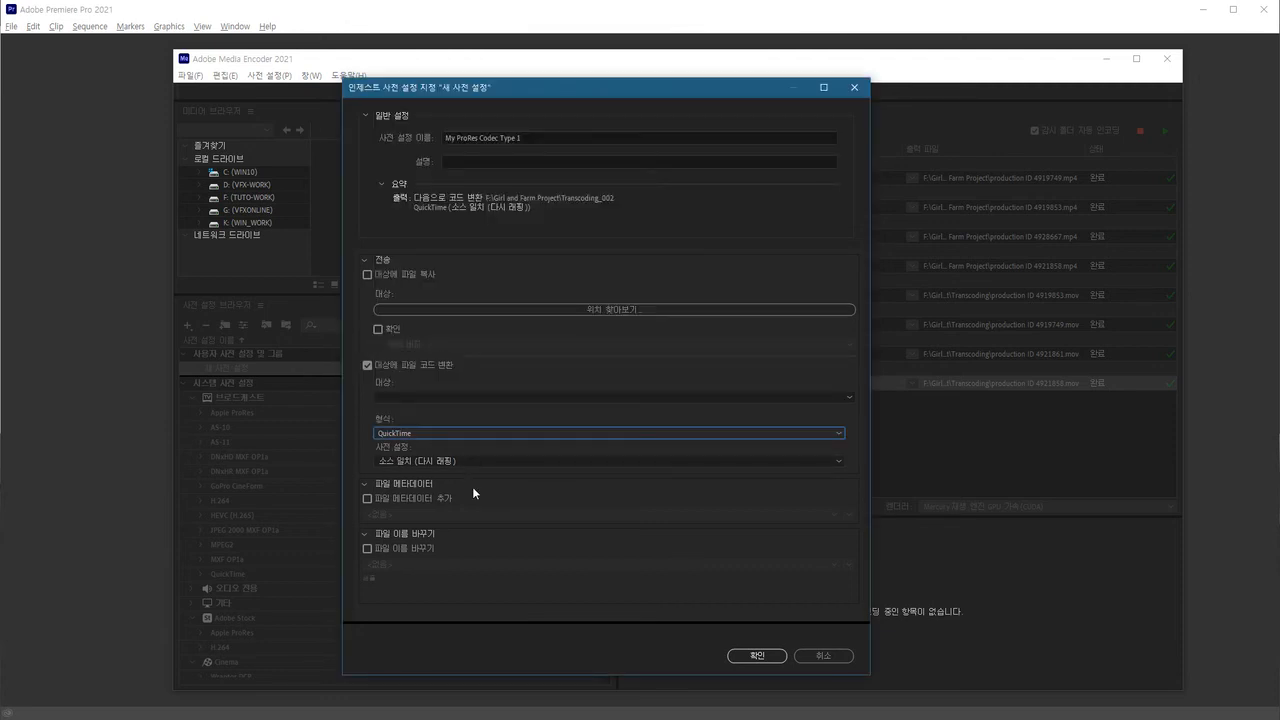
click(834, 460)
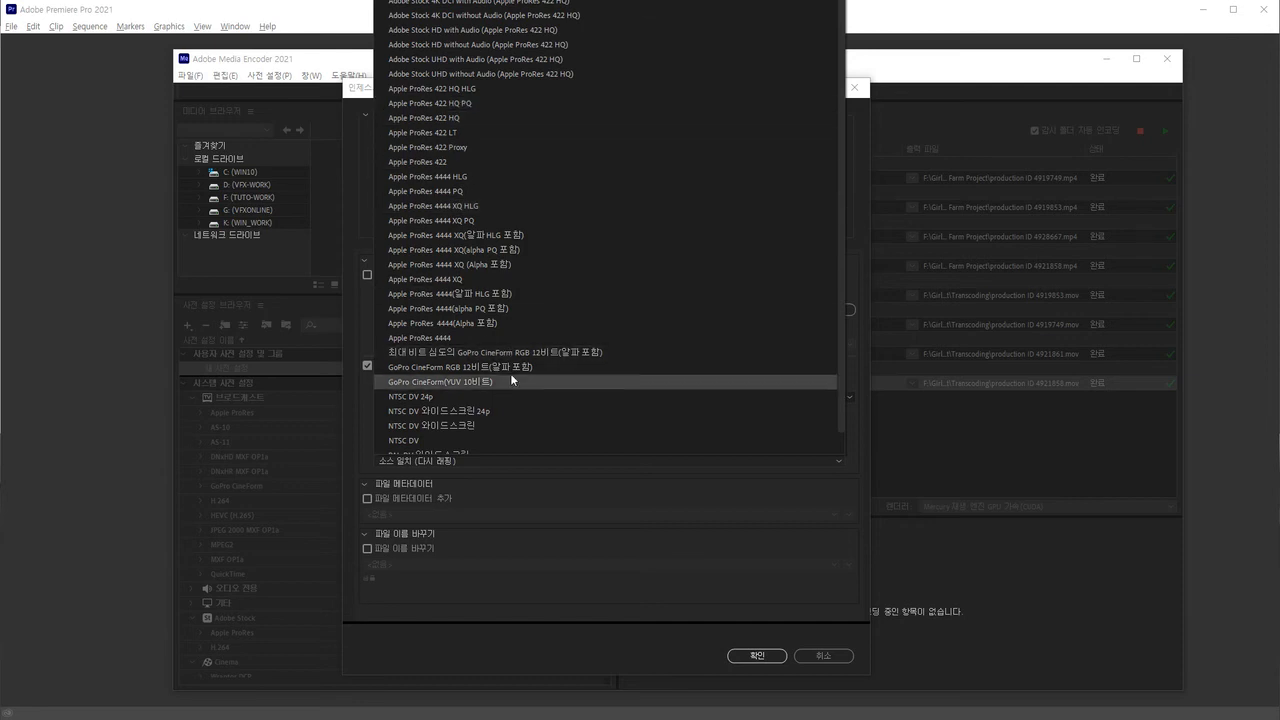
click(454, 118)
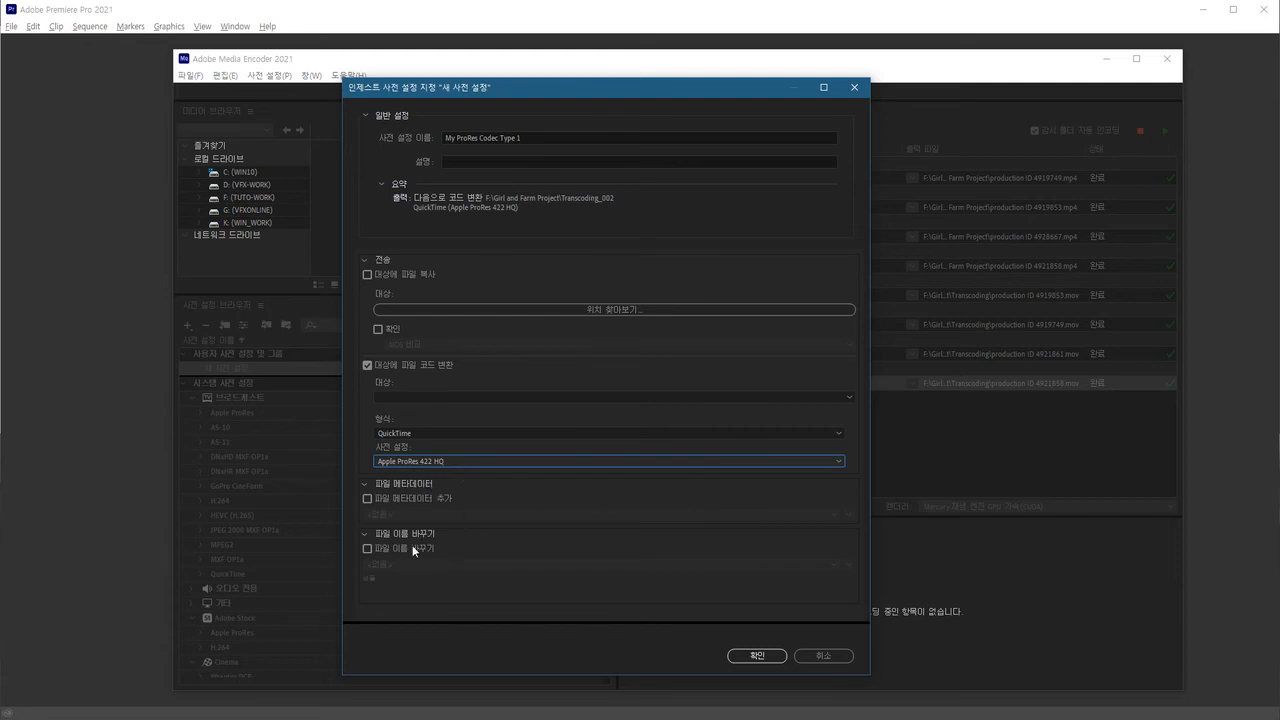
Turn on file renaming and build a new rename preset from the file name followed by the custom text _ProRes422HQ
click(367, 548)
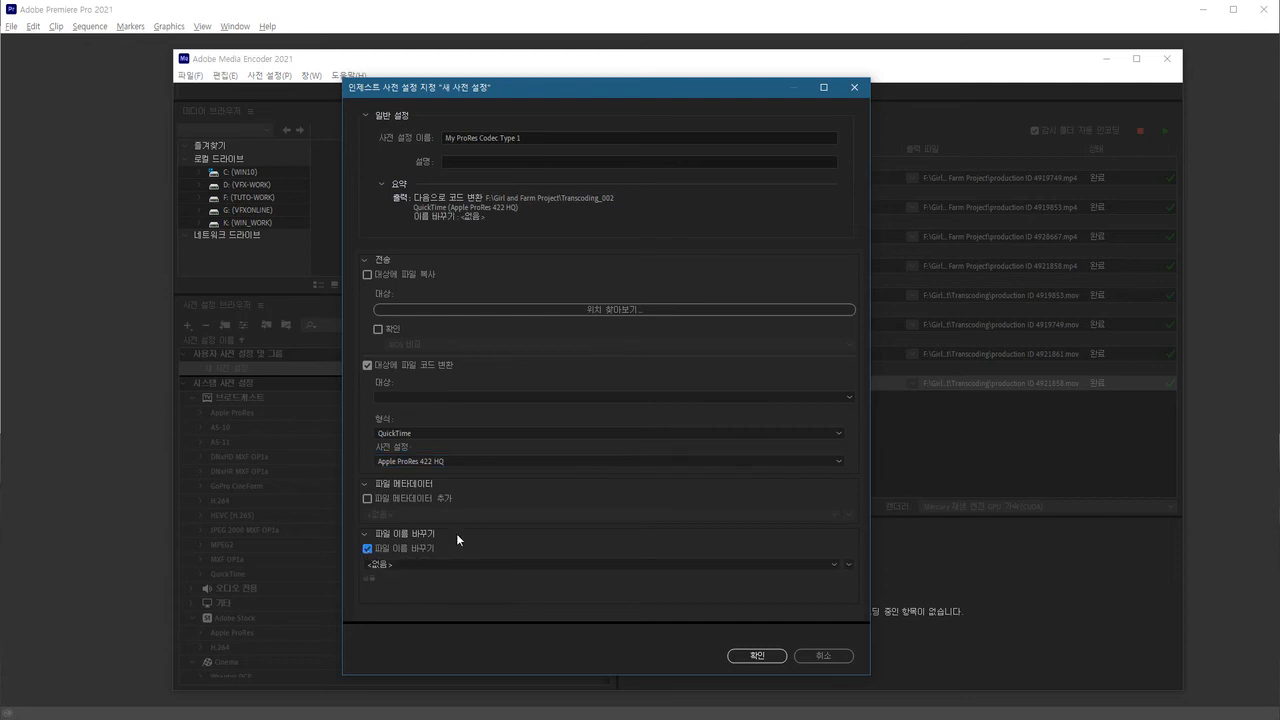
click(849, 564)
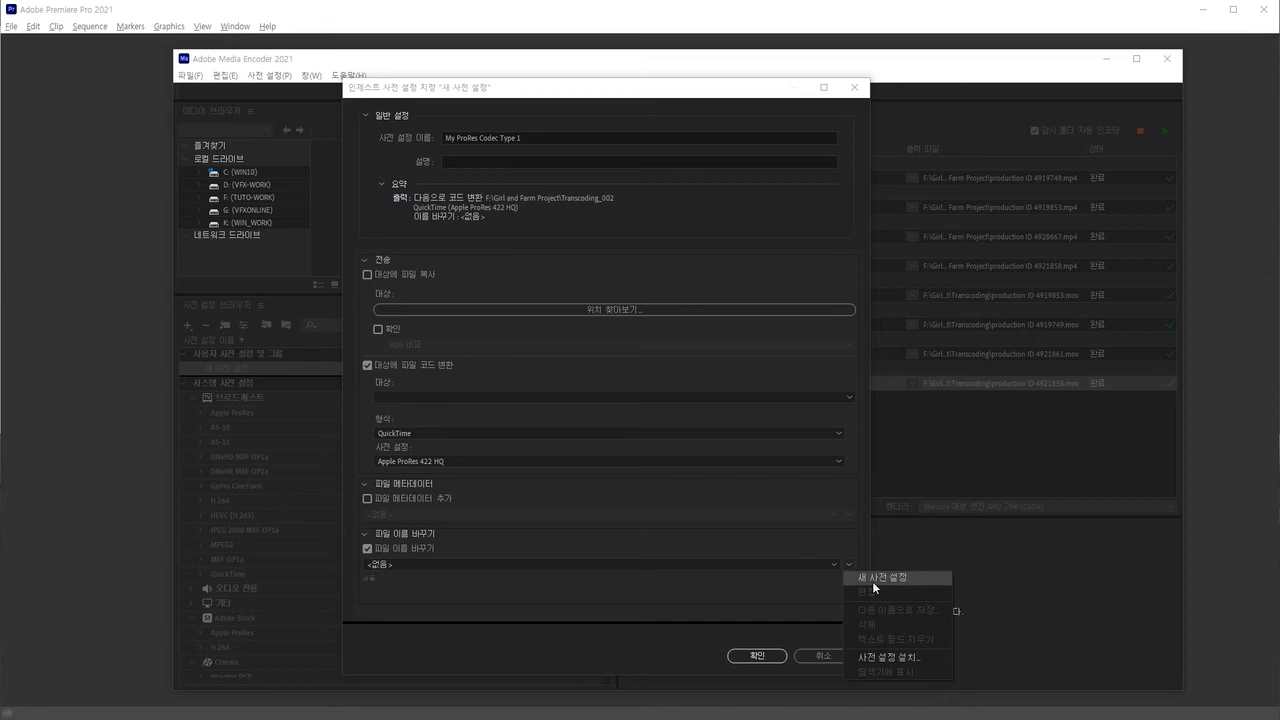
click(873, 582)
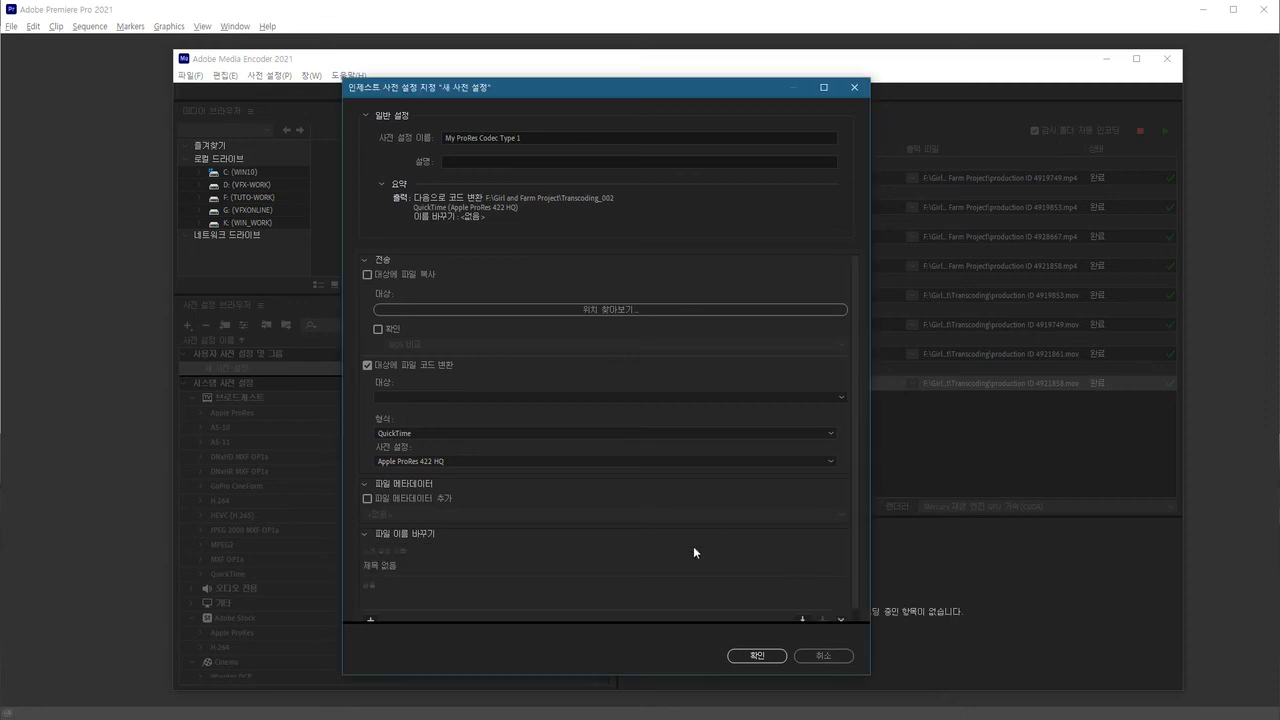
scroll(854, 457, down, 1)
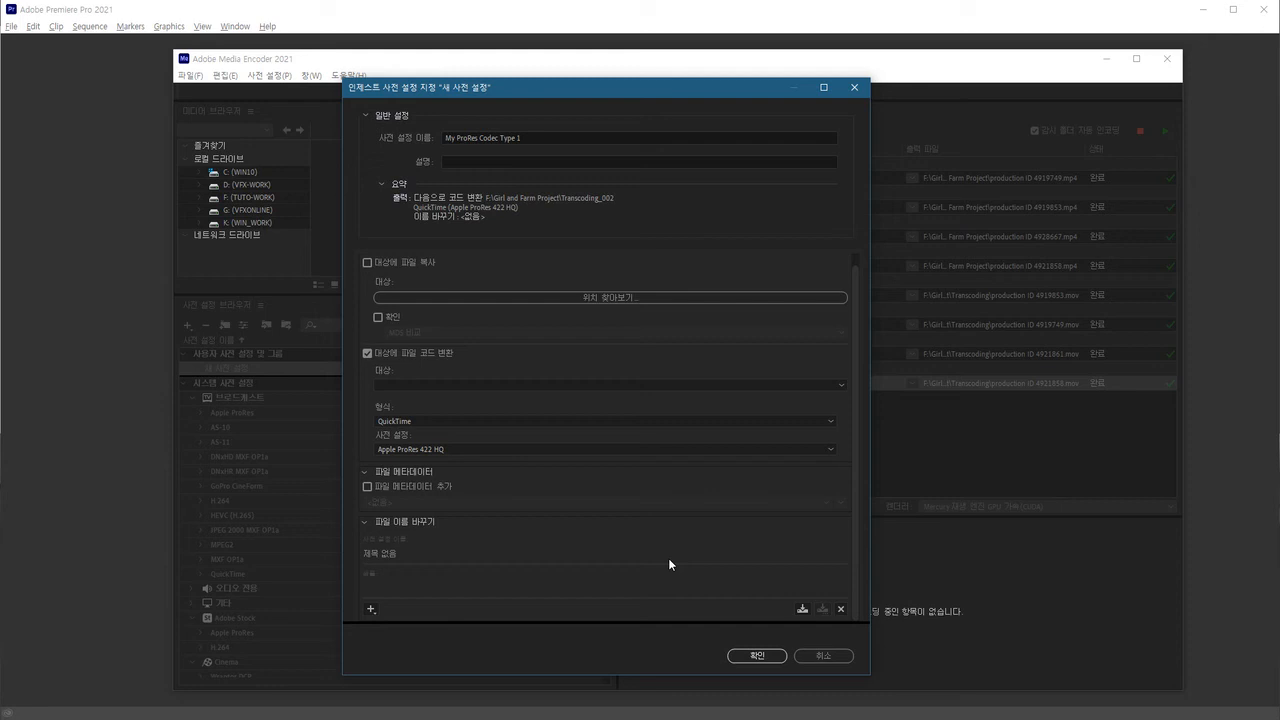
click(370, 609)
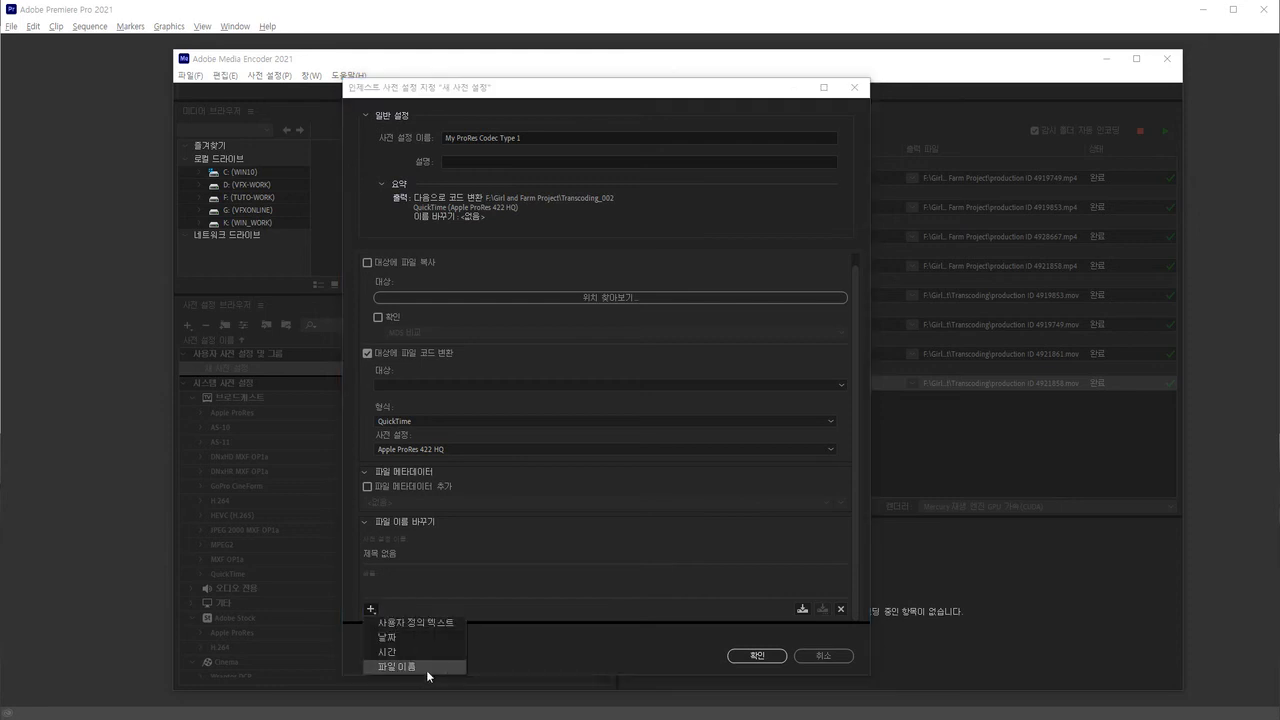
click(411, 668)
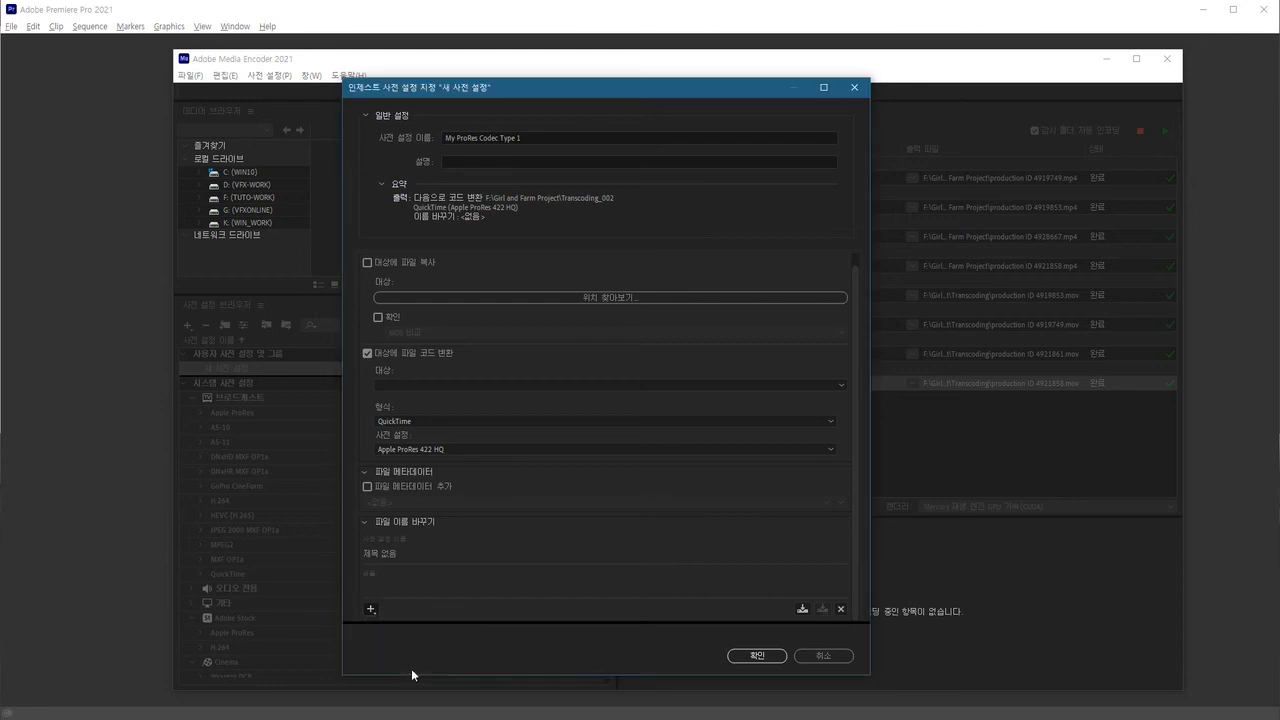
click(370, 612)
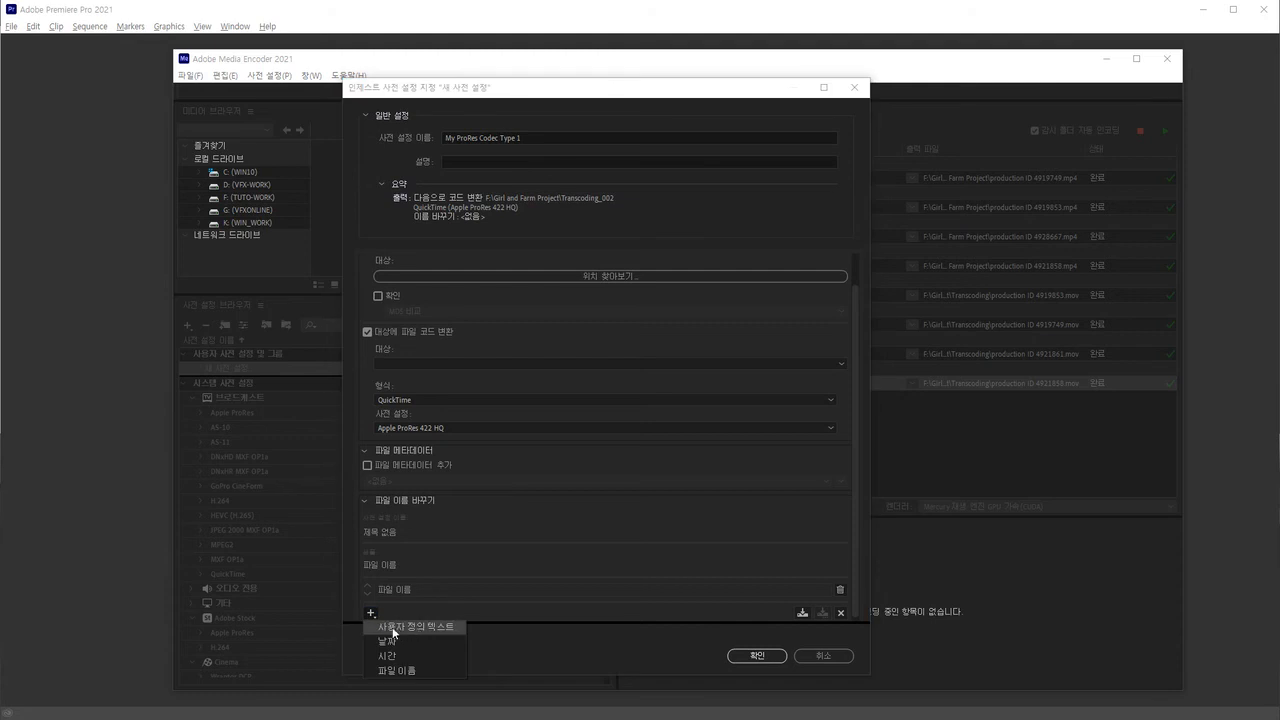
click(421, 628)
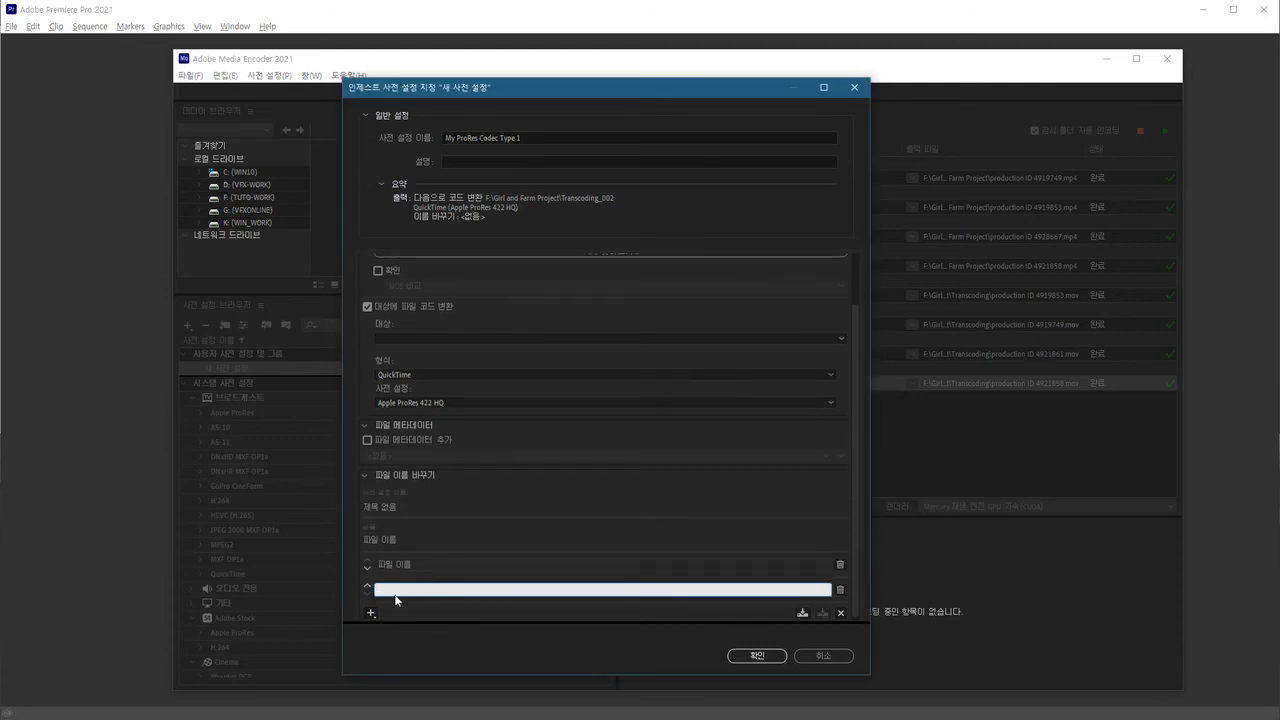
text(_ProRes422HQ)
Save the file rename preset as ReName Type 1
click(801, 613)
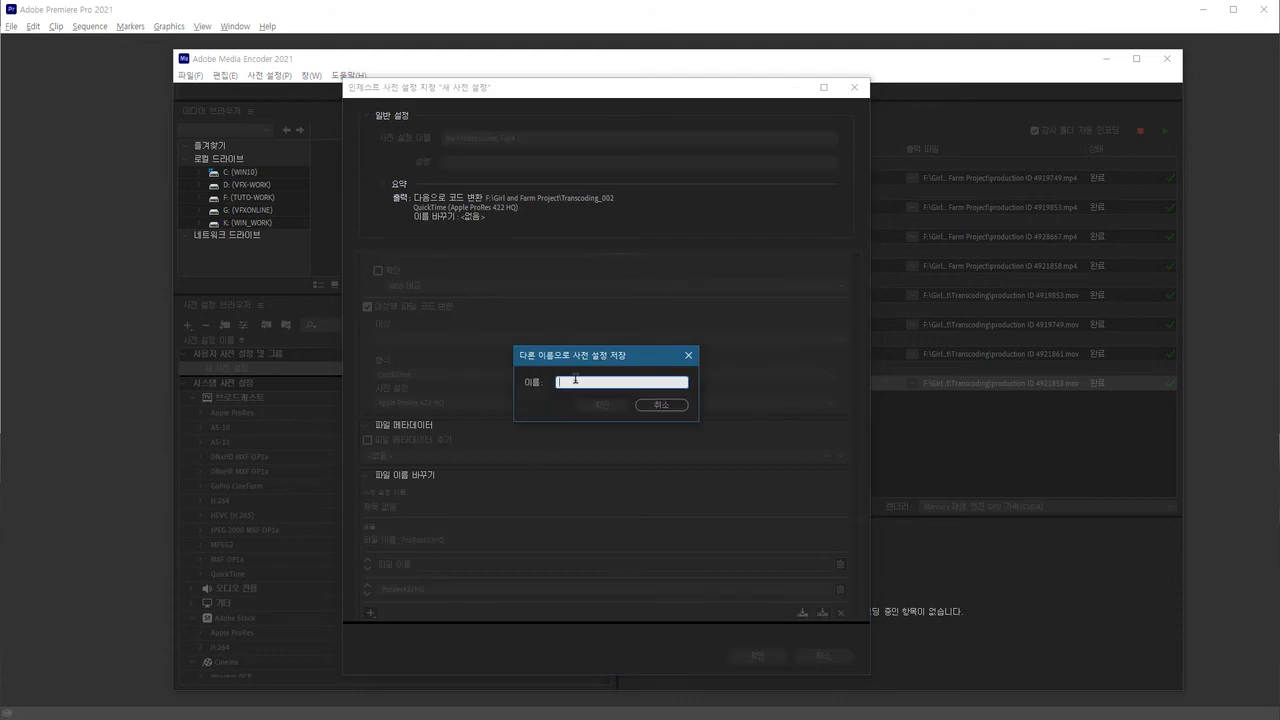
text(ReName Type 1)
click(602, 405)
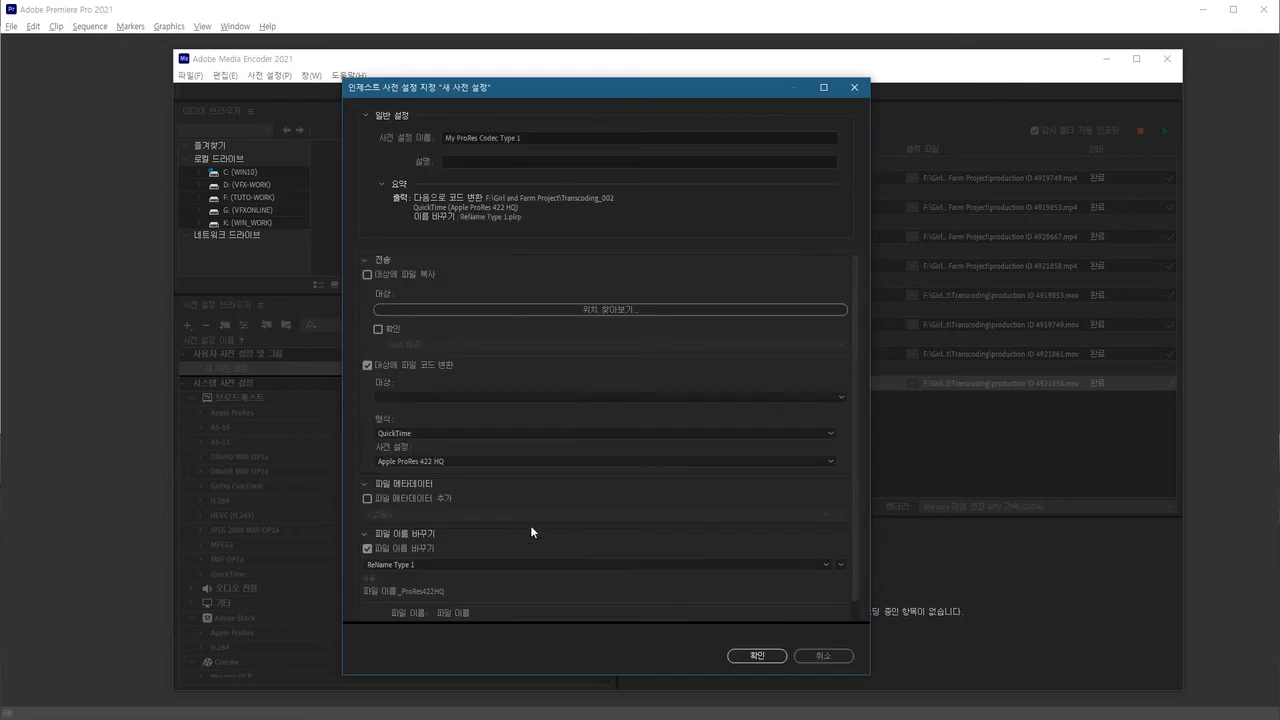
Browse for the transcode destination and go to the Girl and Farm Project folder on drive F:
scroll(852, 500, down, 1)
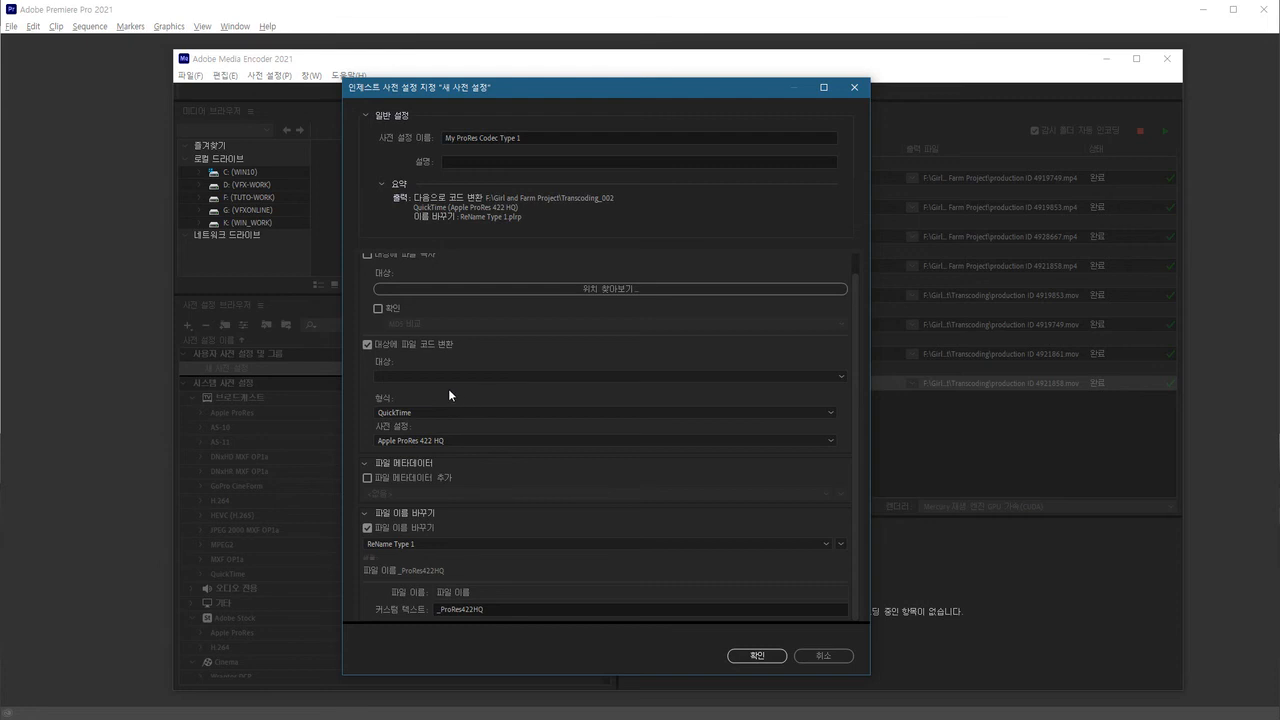
click(841, 376)
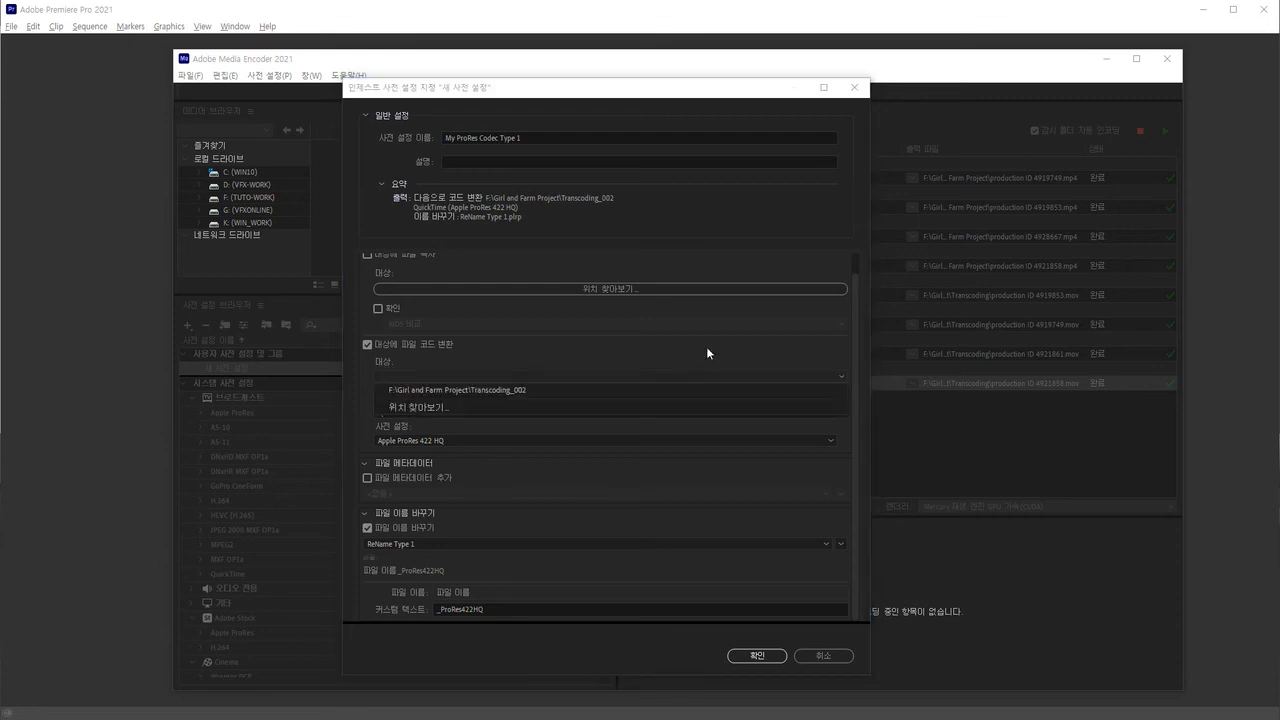
click(429, 408)
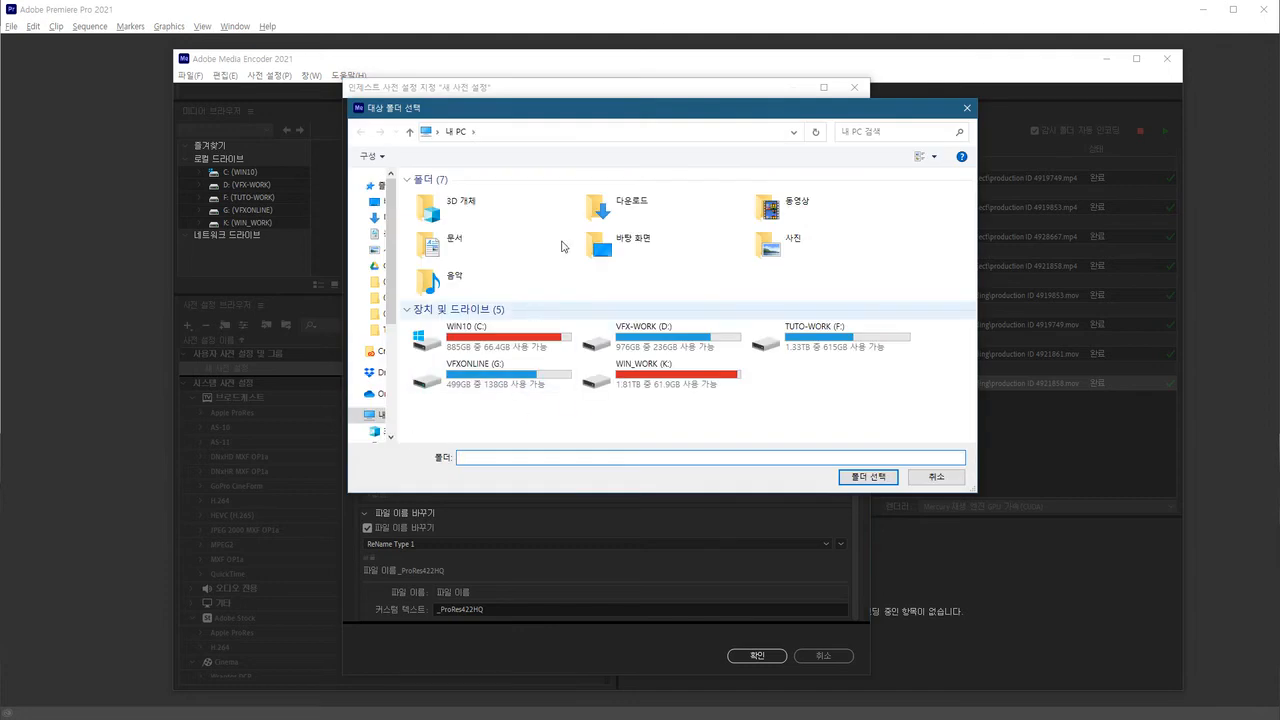
click(556, 138)
text(f:\)
key(Return)
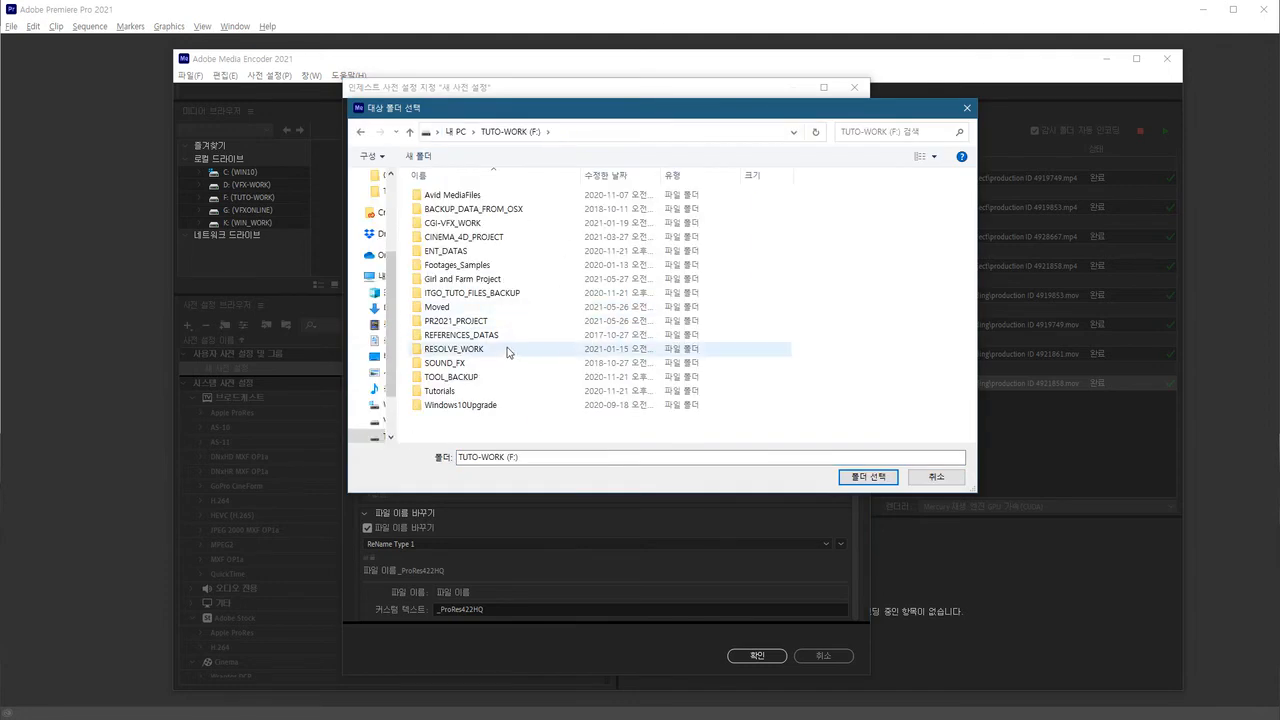
double_click(478, 279)
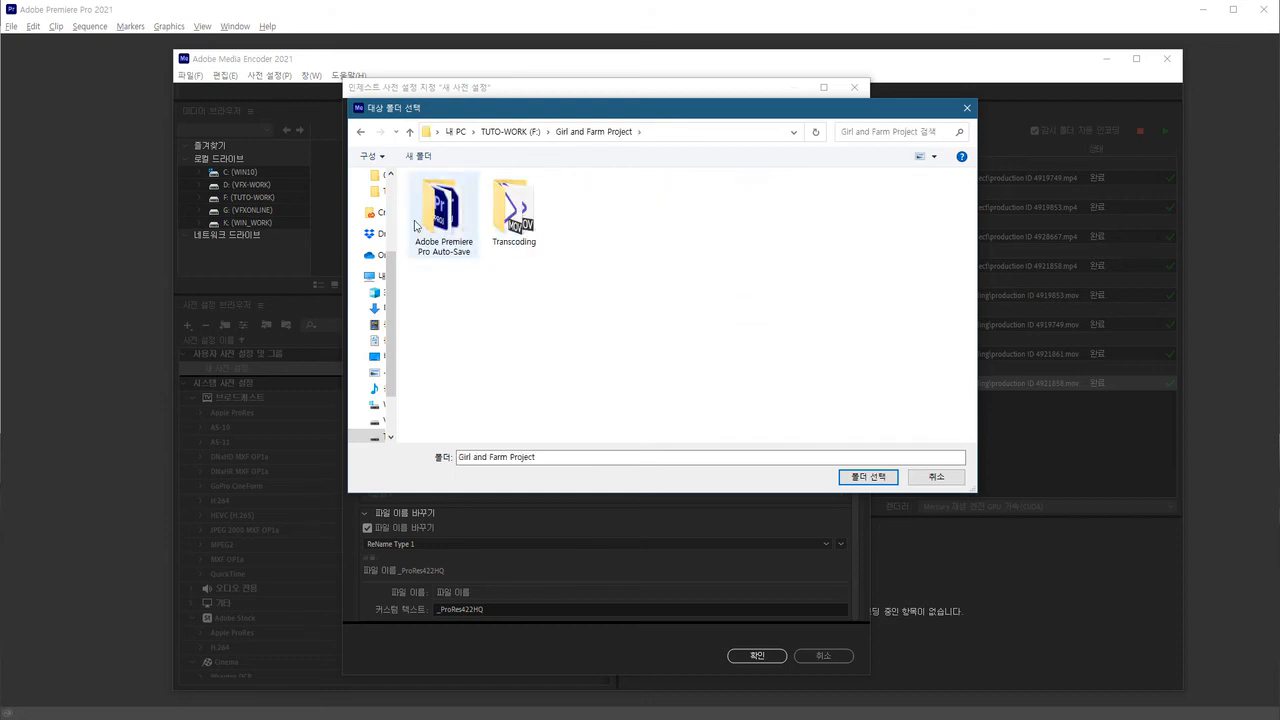
Create a Transcoding_002 folder there, choose it as the transcode destination, and save the ingest preset
click(418, 156)
text(T)
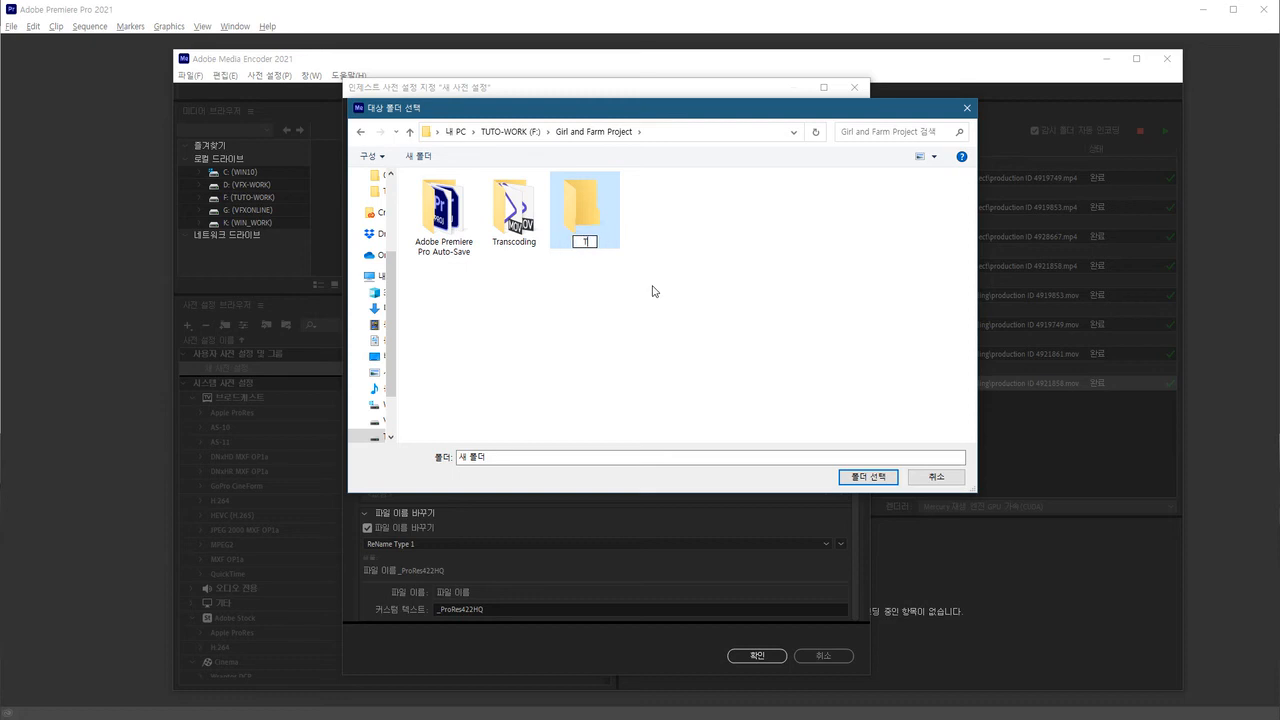
text(ranscoding_002)
key(Return)
double_click(587, 209)
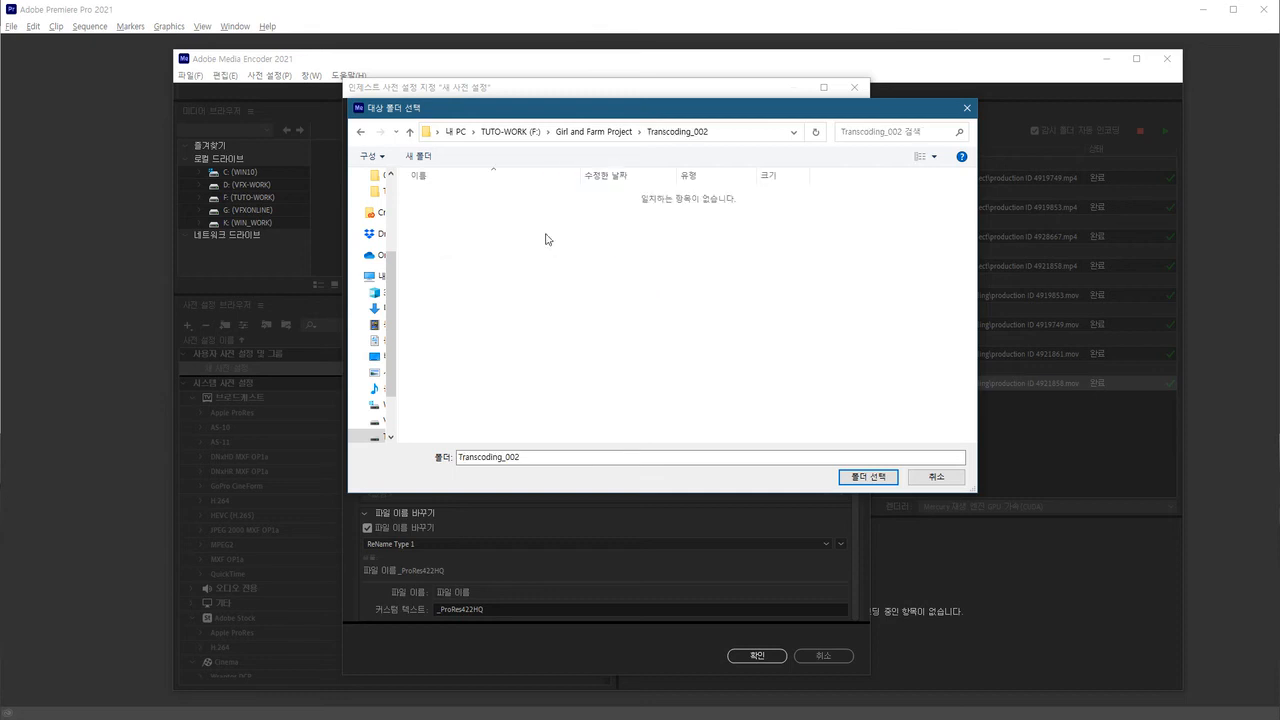
click(850, 478)
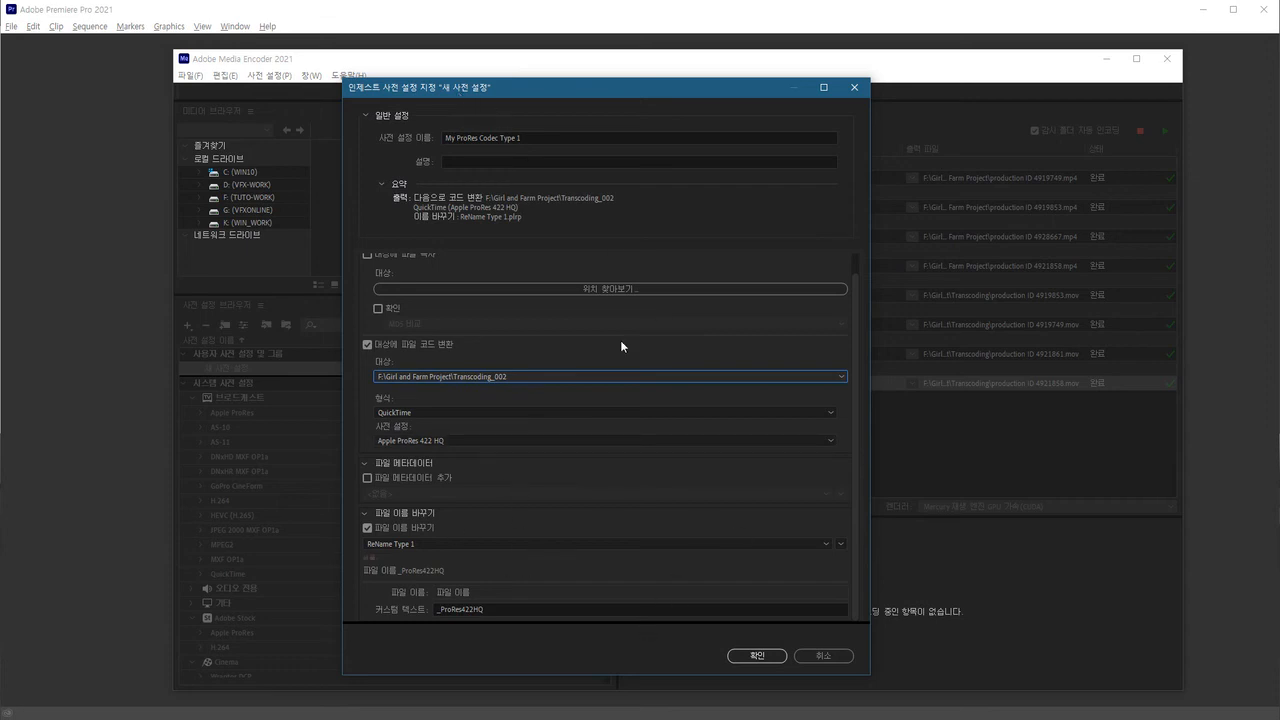
click(759, 656)
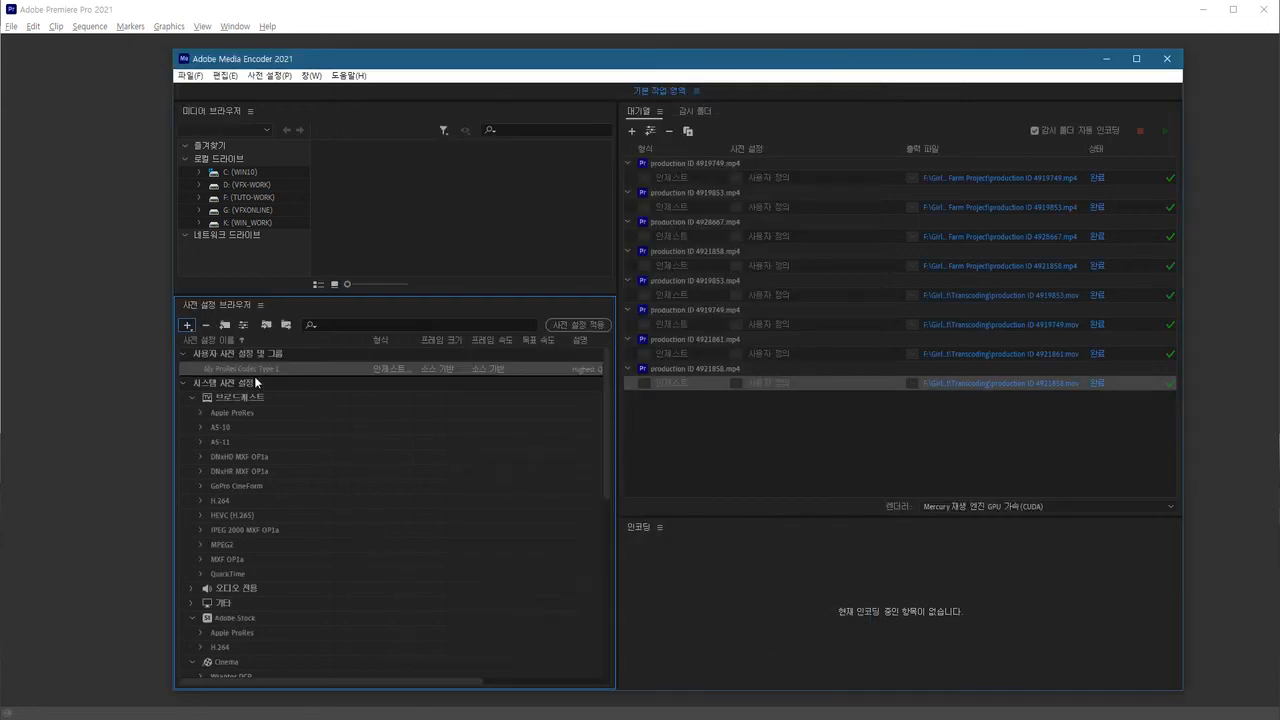
Reveal the preset file of My ProRes Codec Type 1 in File Explorer
mouse_move(272, 373)
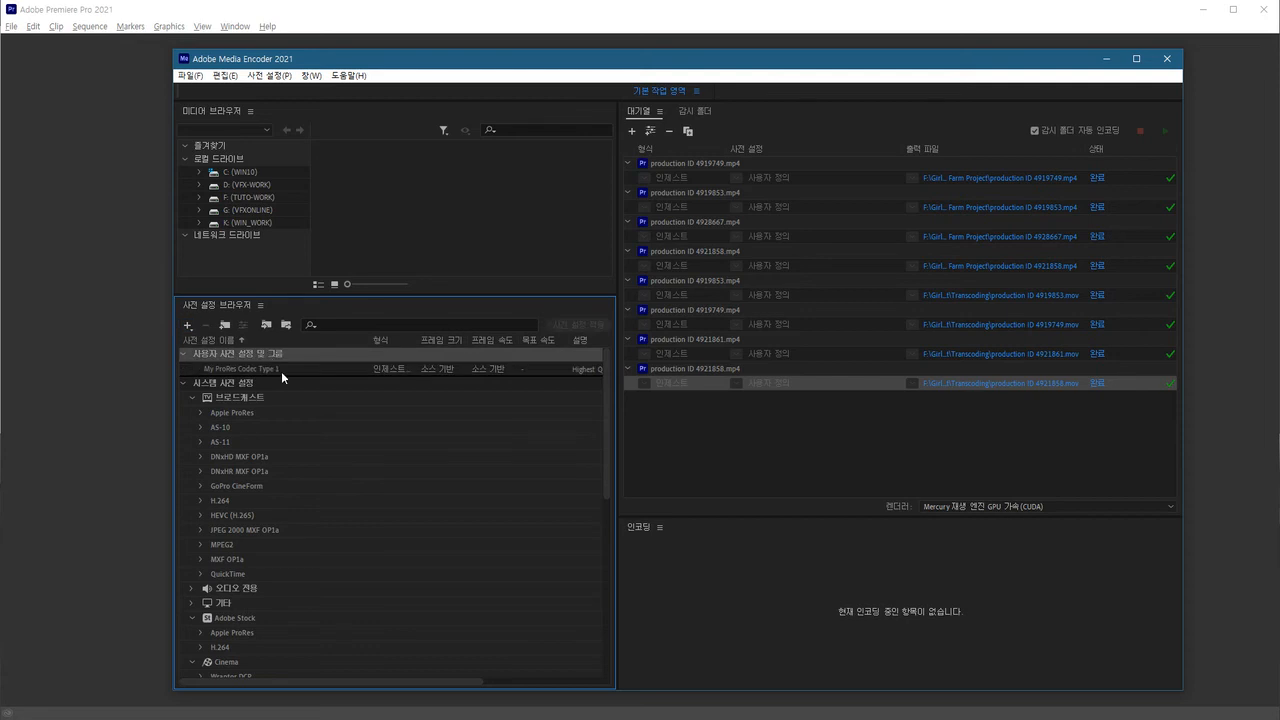
right_click(318, 369)
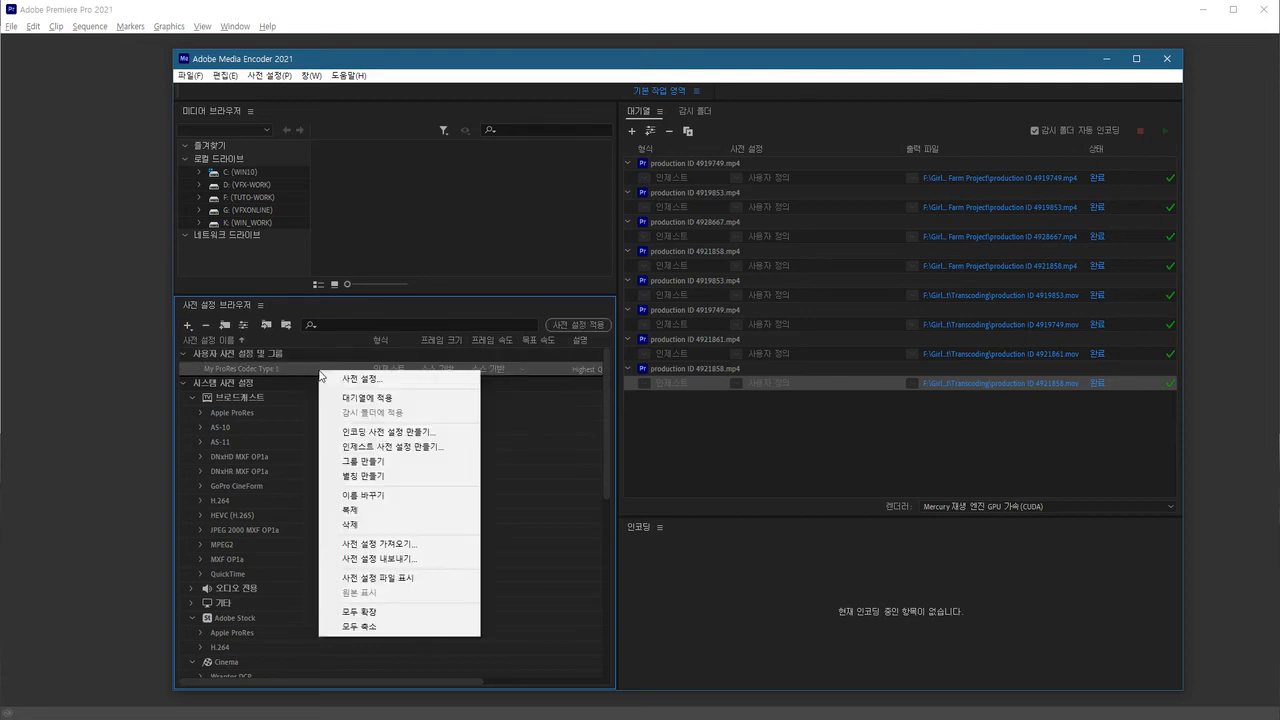
click(391, 580)
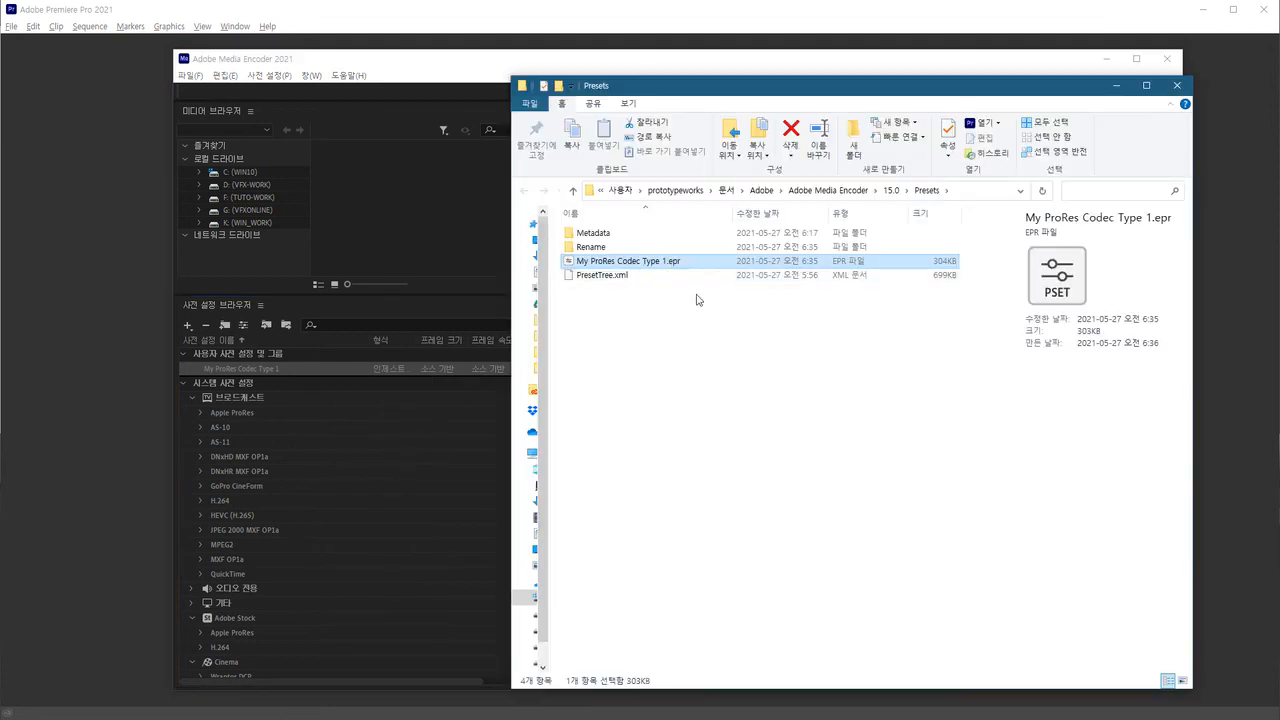
click(675, 372)
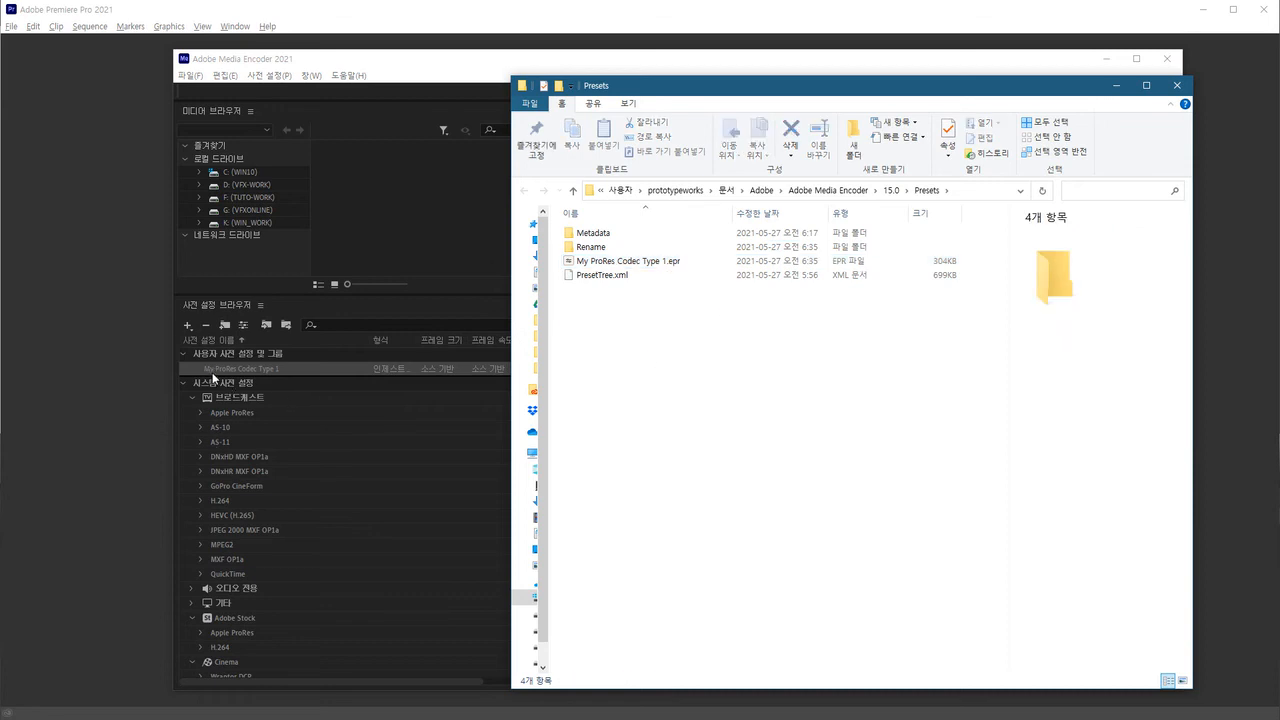
Select My ProRes Codec Type 1.epr and show the full path of the Presets folder
click(630, 262)
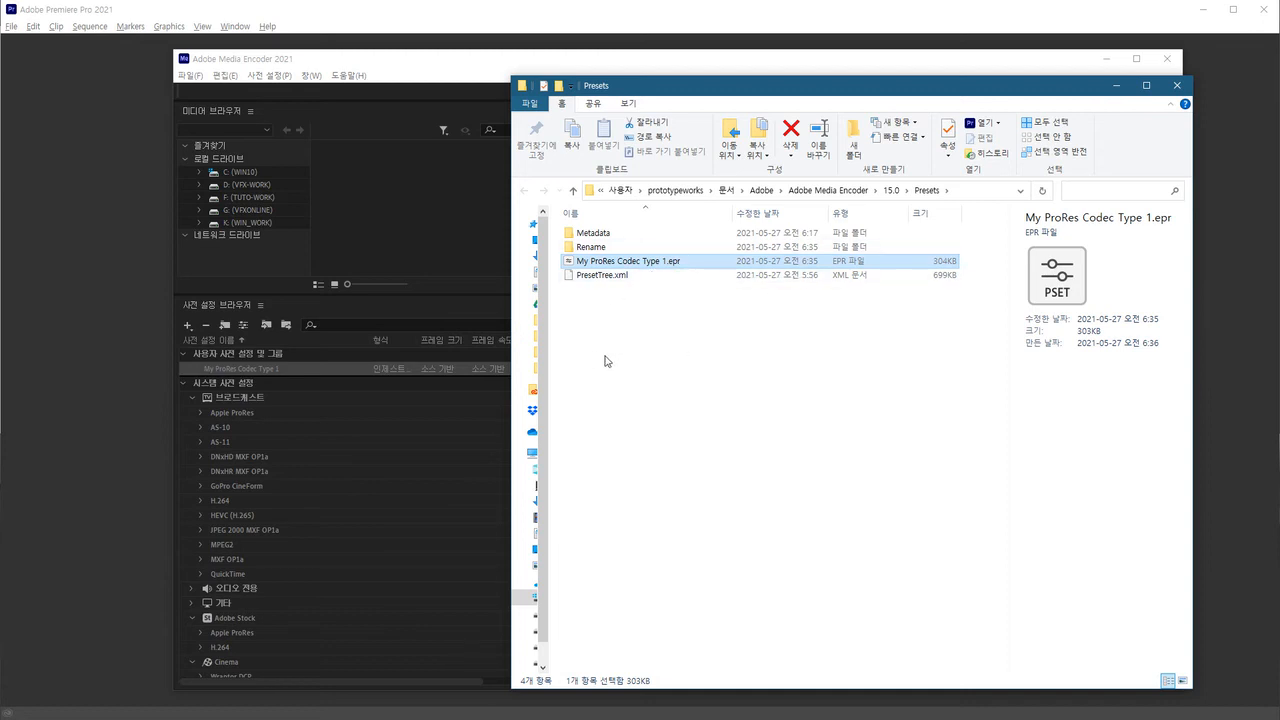
click(968, 191)
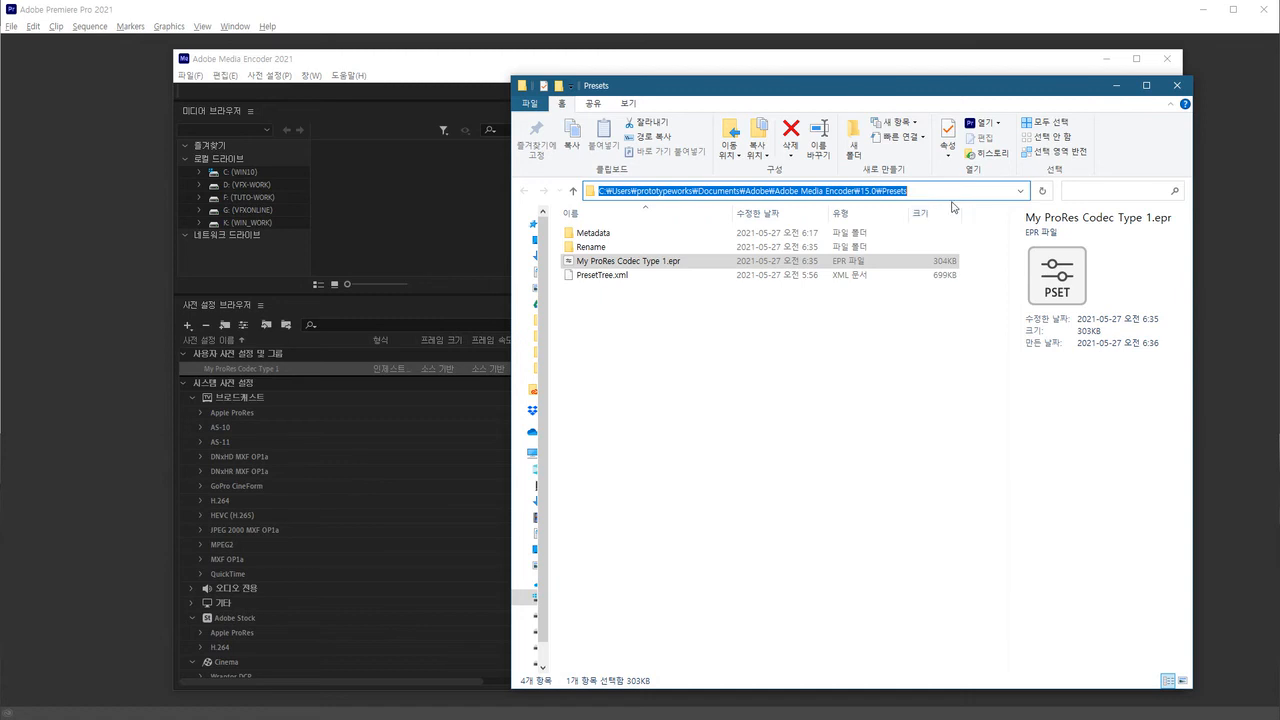
click(786, 368)
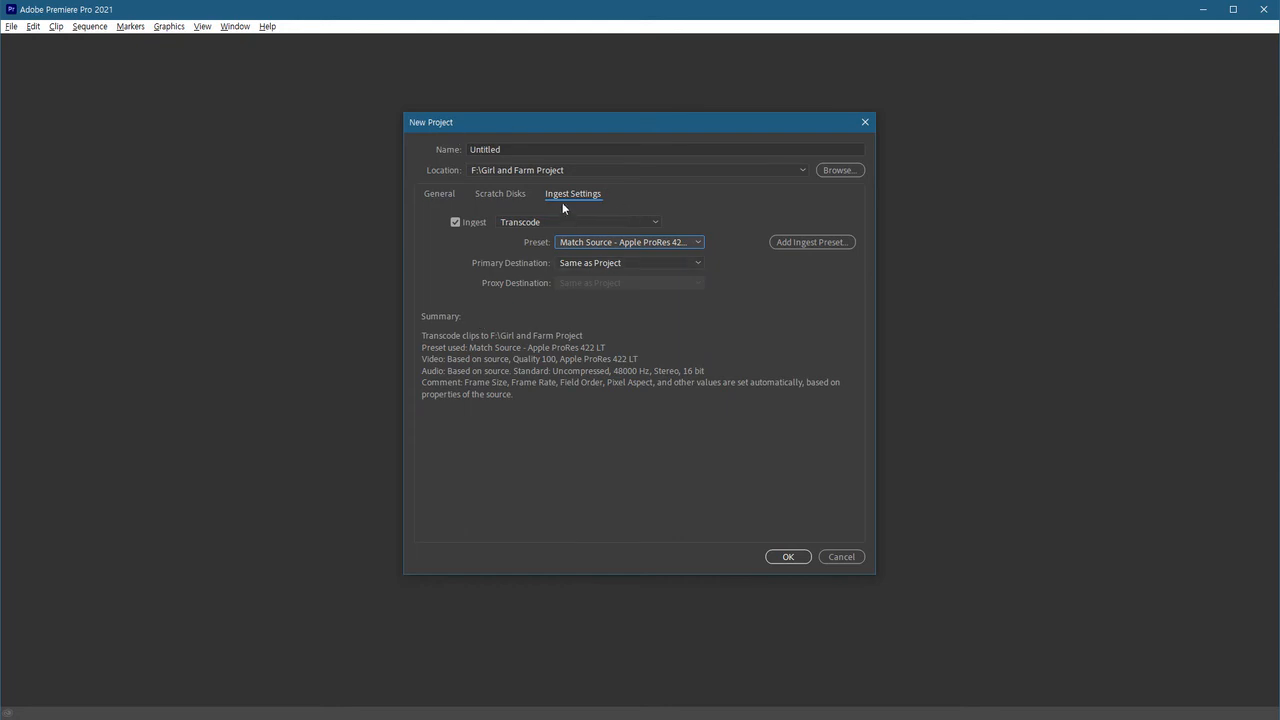
Keep Transcode as the project's ingest option and start adding an ingest preset from the Adobe Media Encoder 15.0 Presets folder
click(647, 220)
click(552, 249)
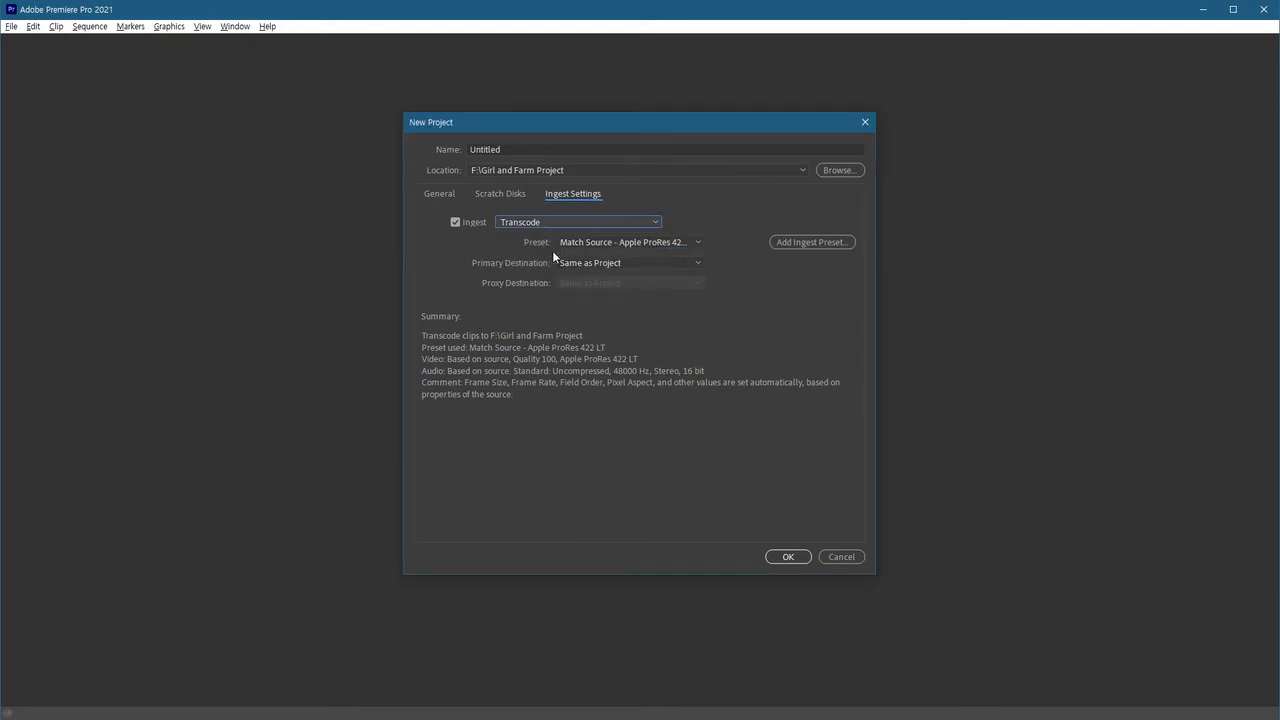
click(811, 242)
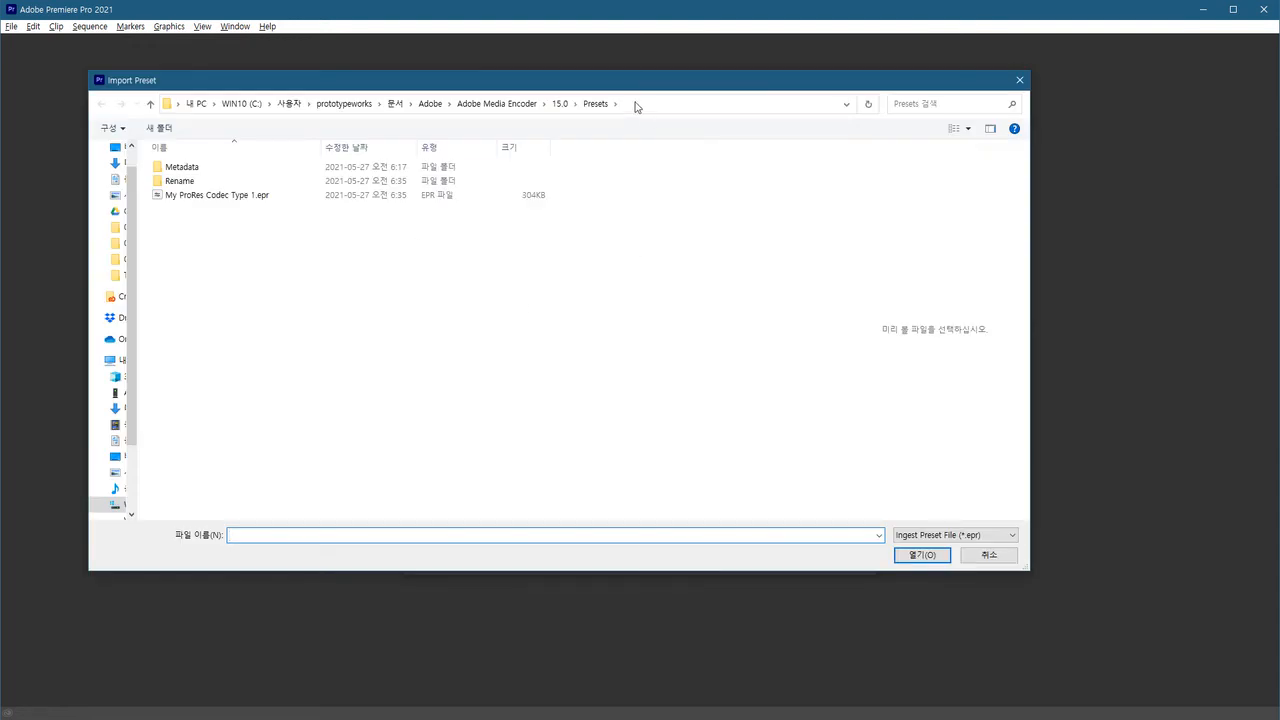
click(640, 105)
click(644, 106)
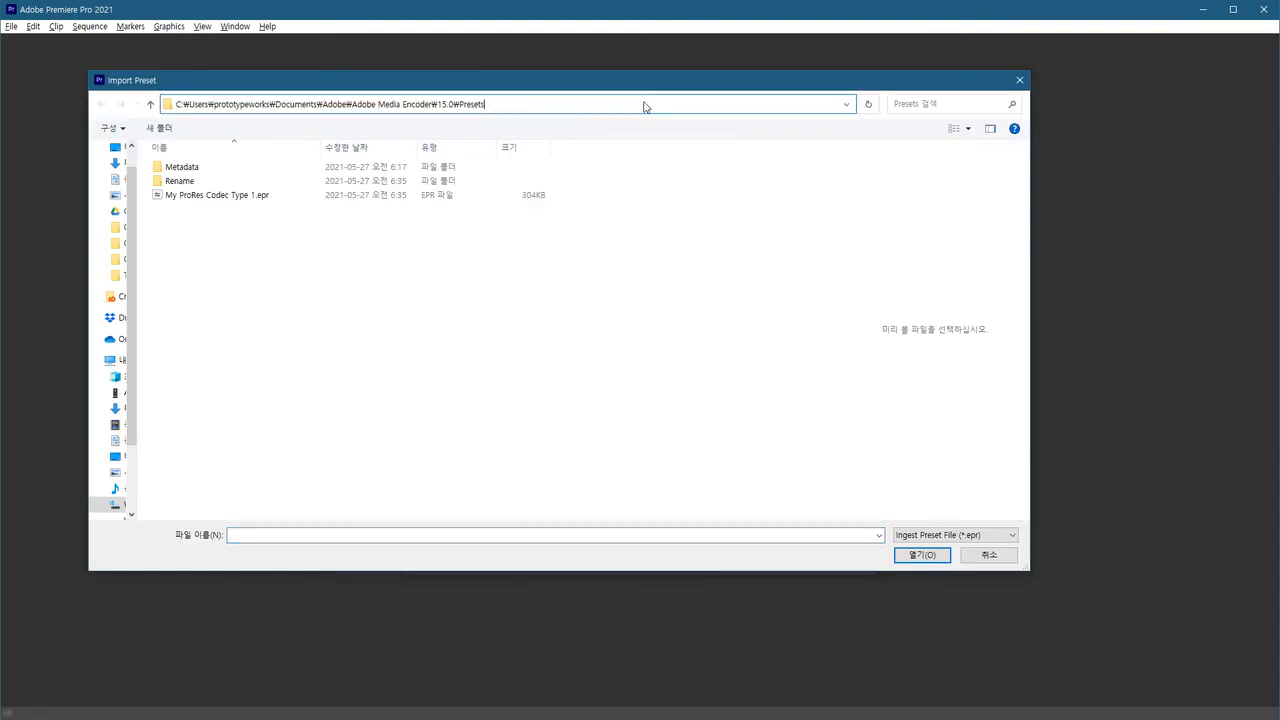
key(Escape)
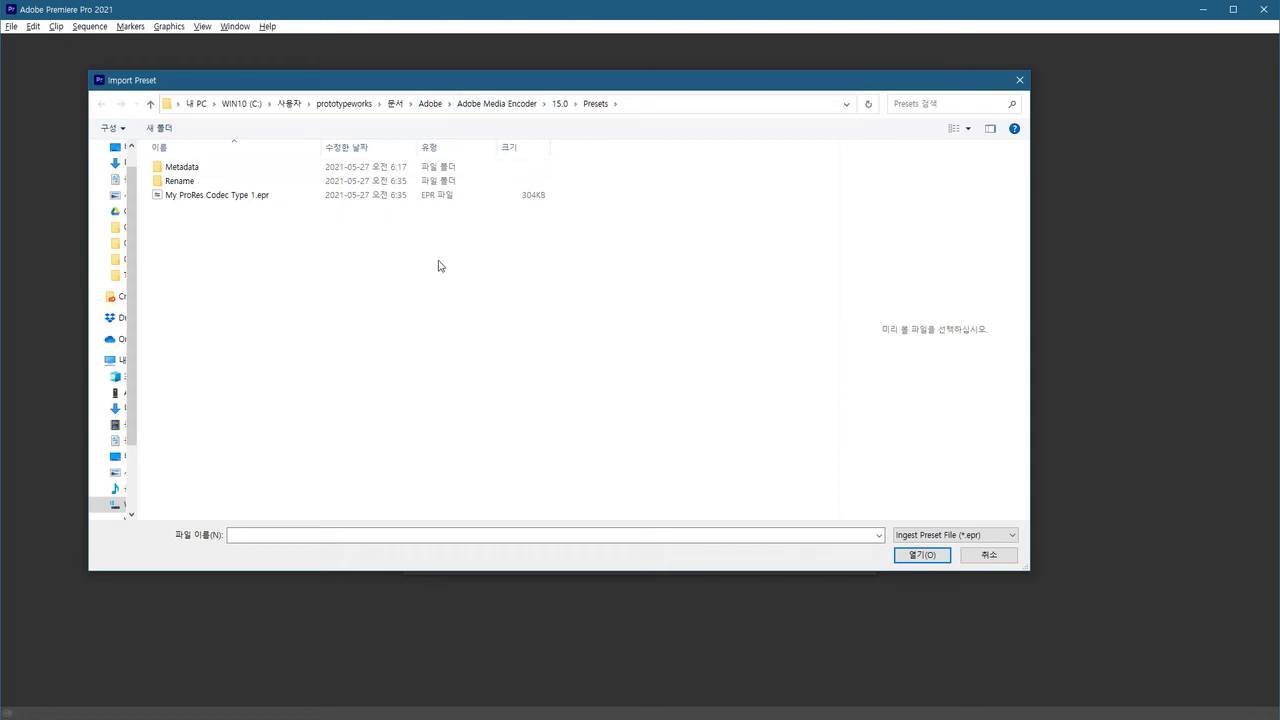
Import My ProRes Codec Type 1.epr and use it as the transcode preset
click(215, 204)
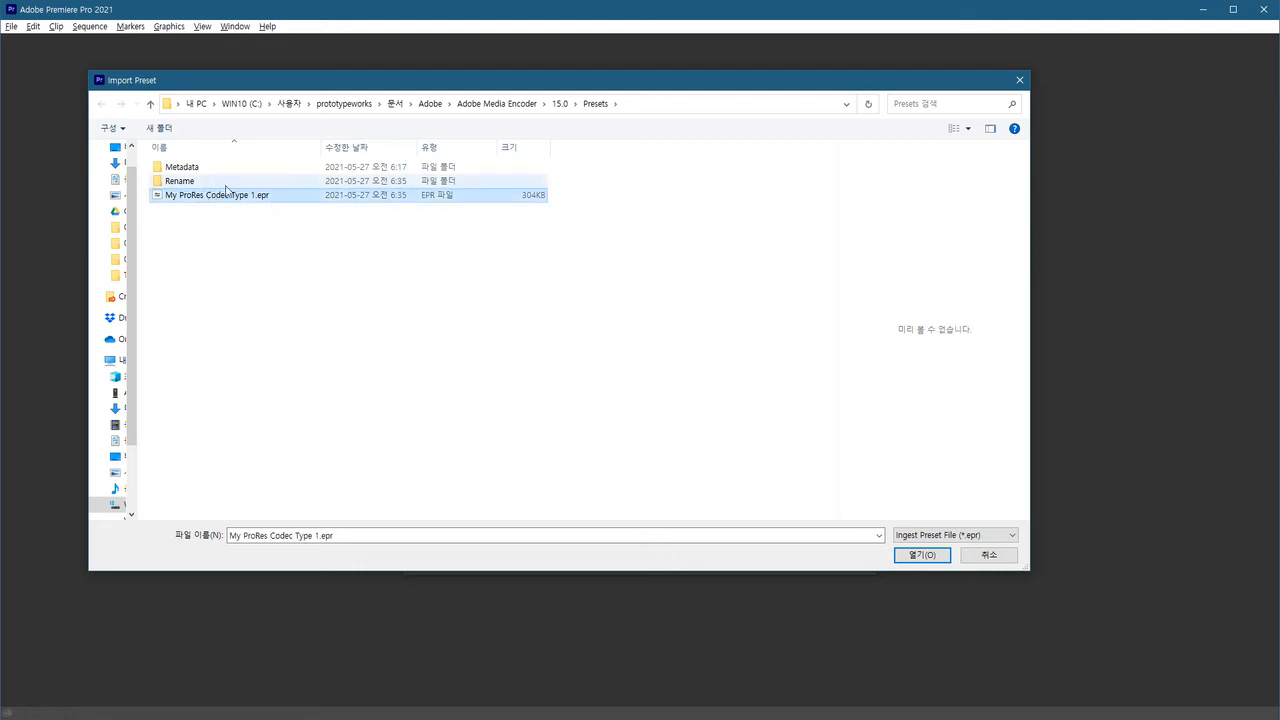
click(261, 238)
click(263, 196)
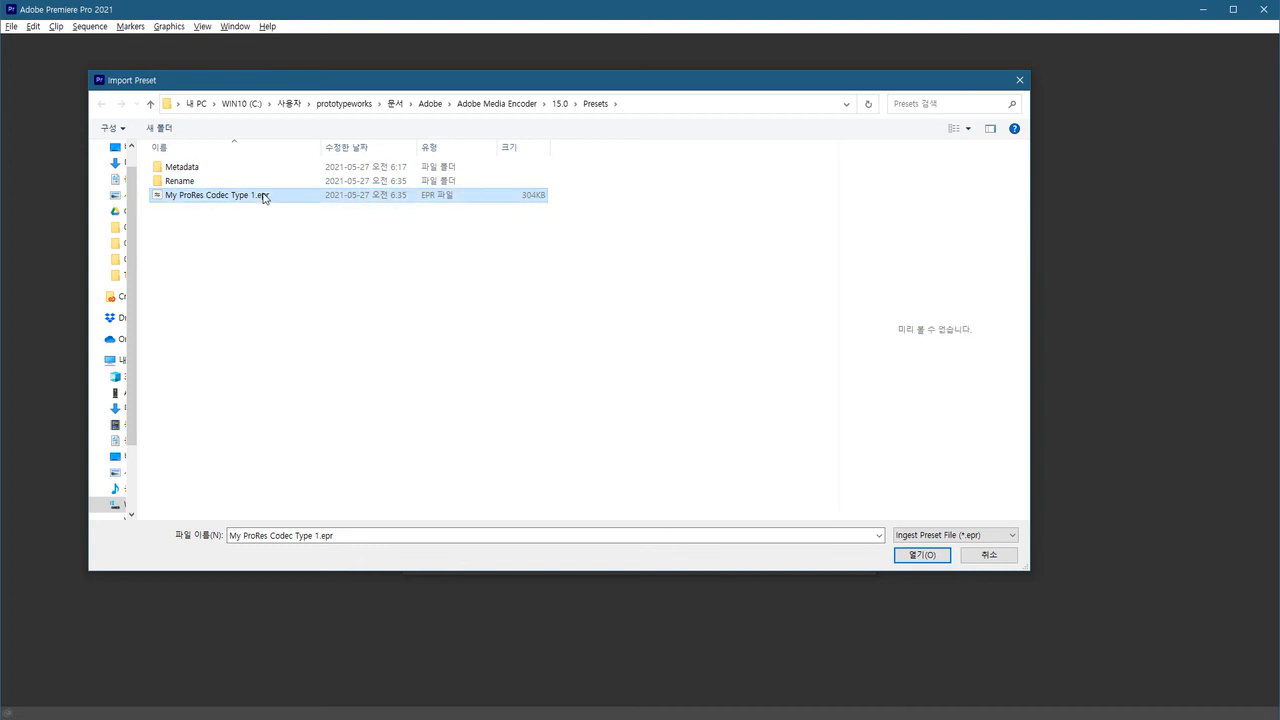
click(925, 556)
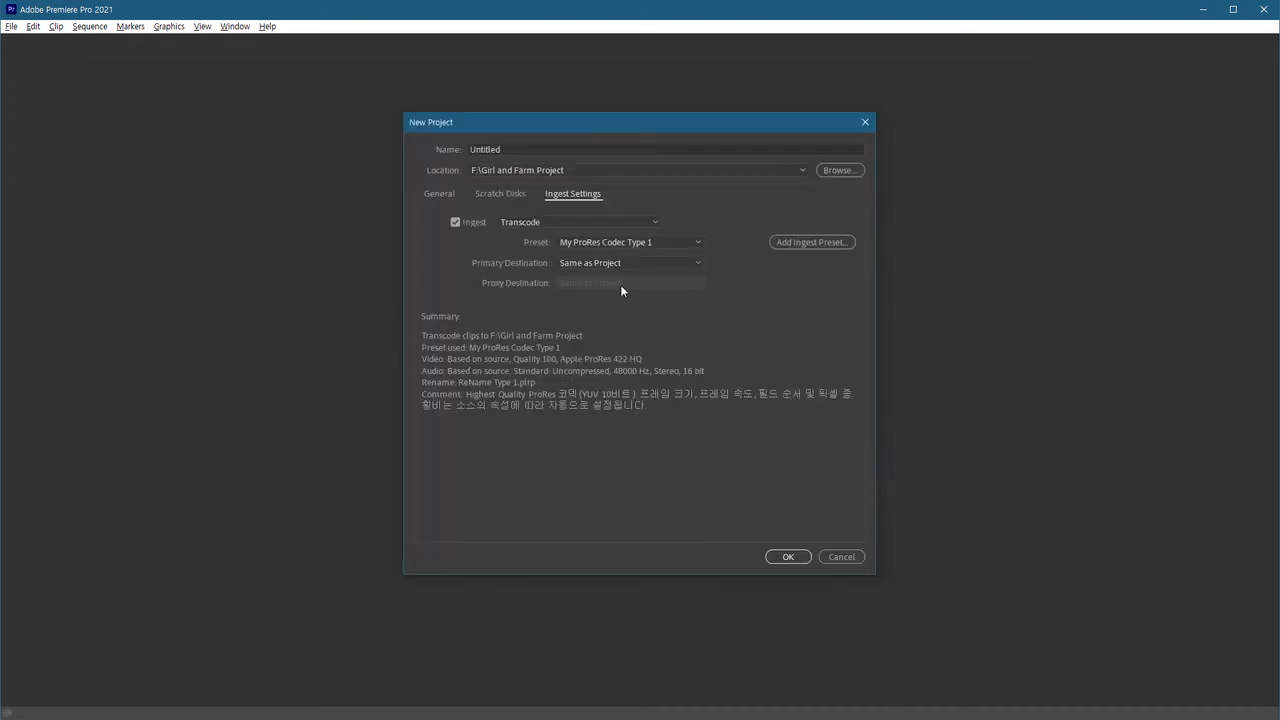
click(696, 244)
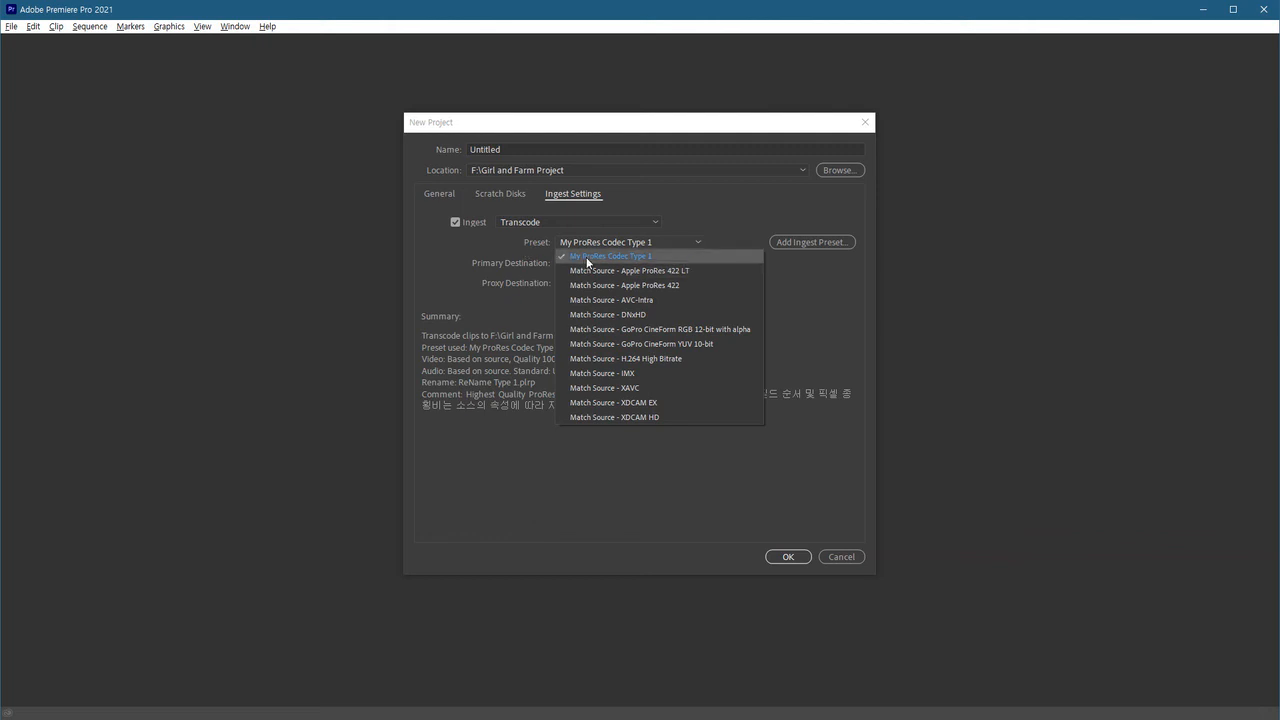
click(588, 257)
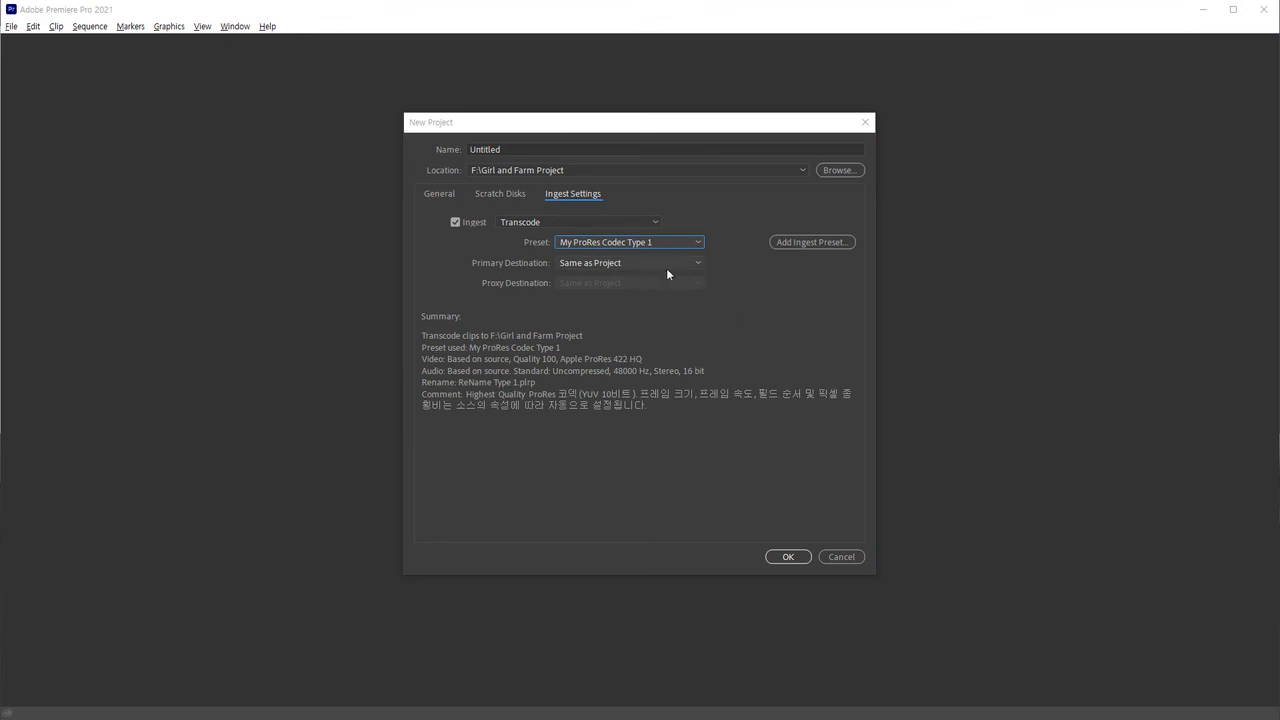
Choose a custom location for the primary destination and go to the Girl and Farm Project folder on drive F:
click(696, 266)
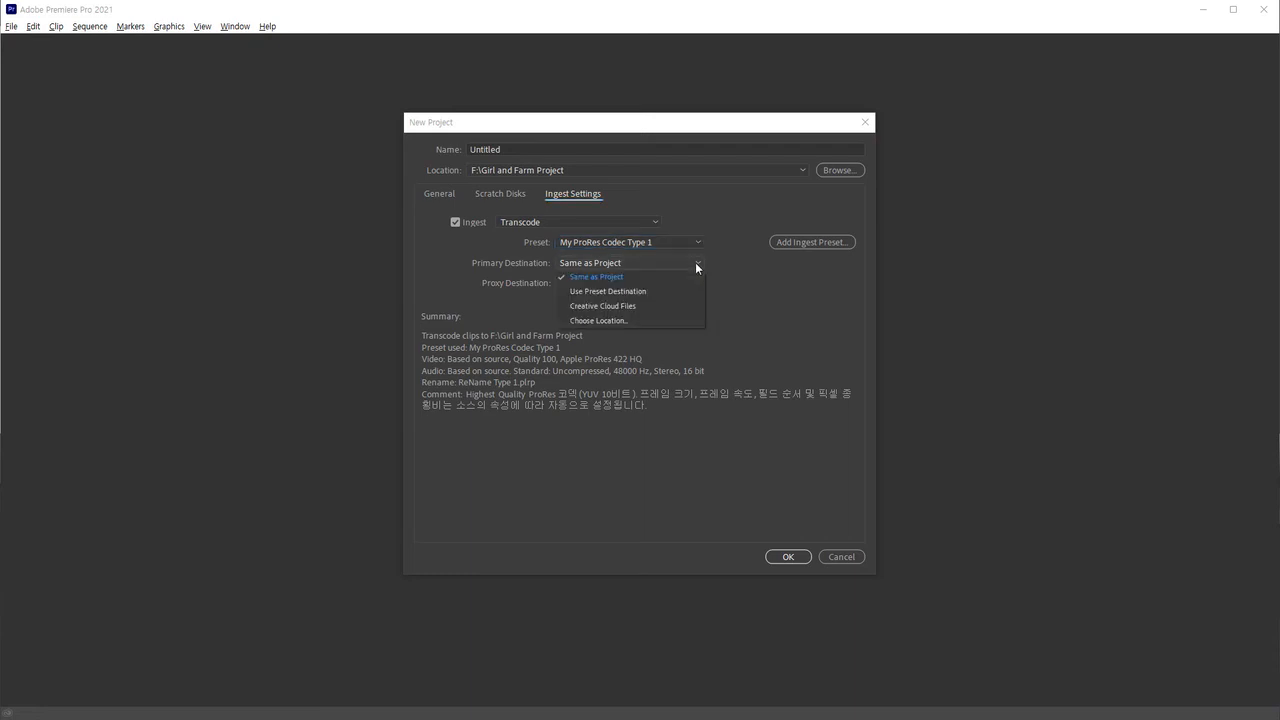
click(624, 321)
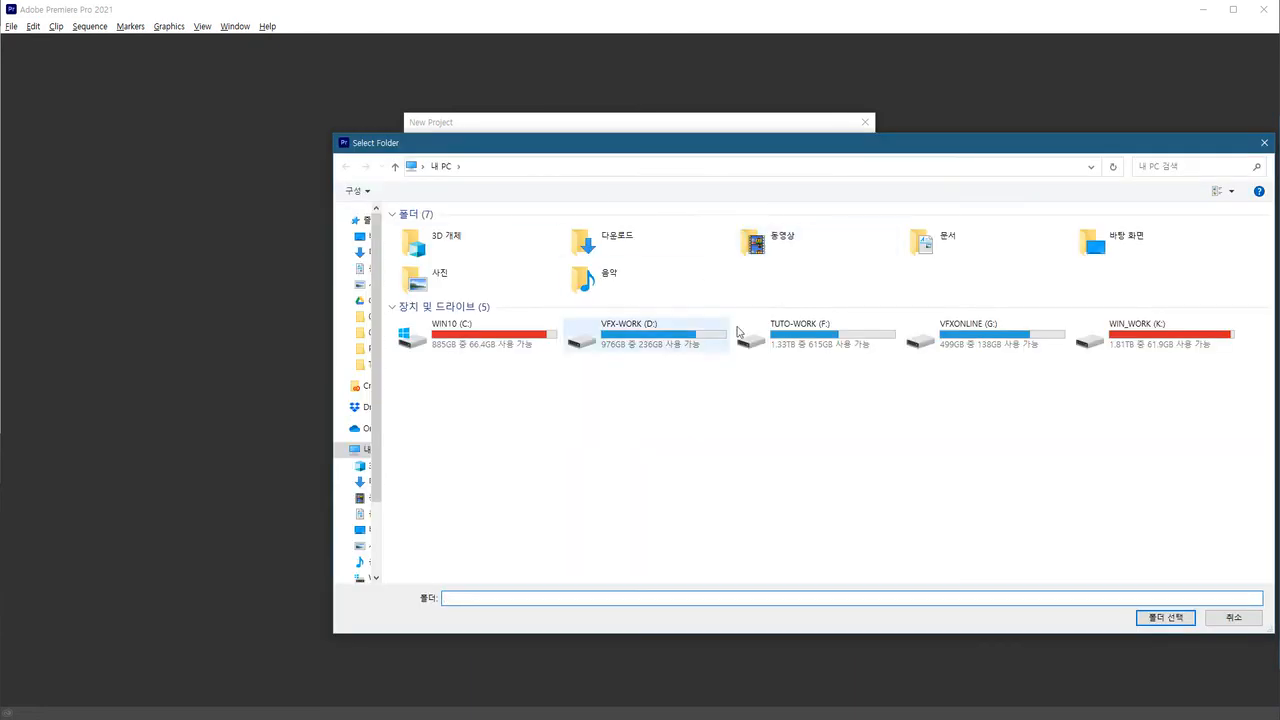
click(619, 168)
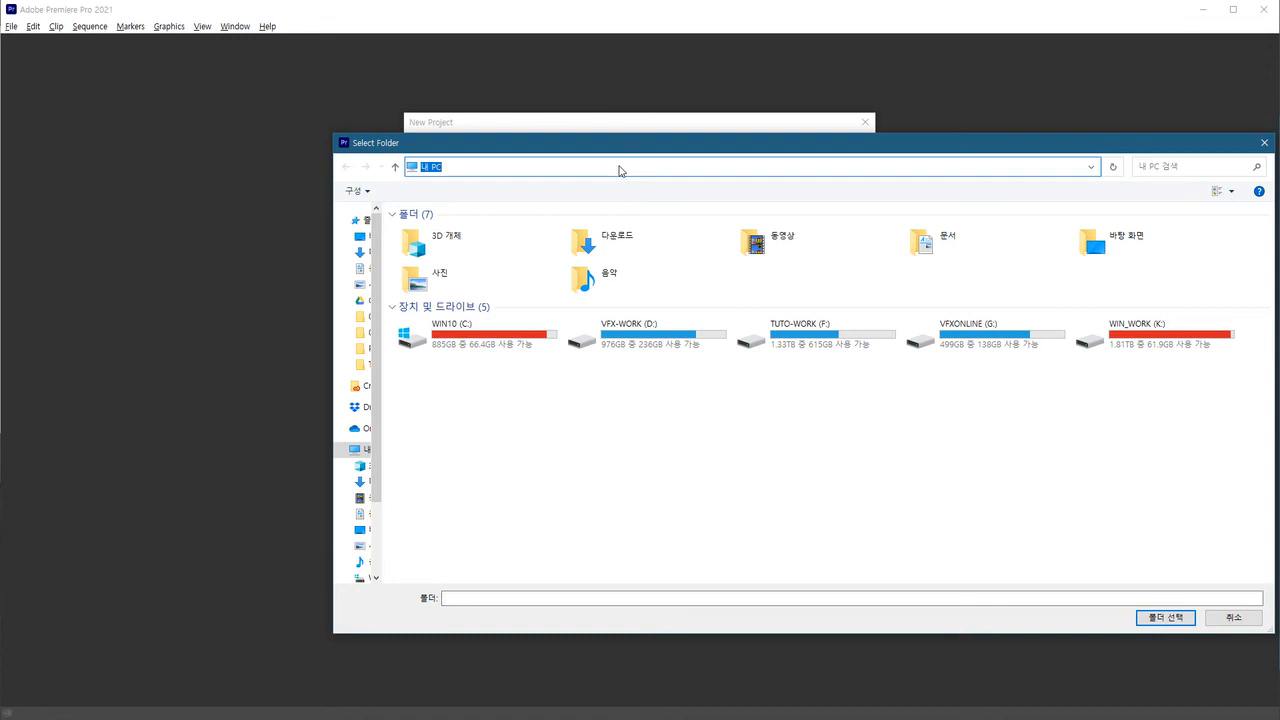
text(F:\)
key(Return)
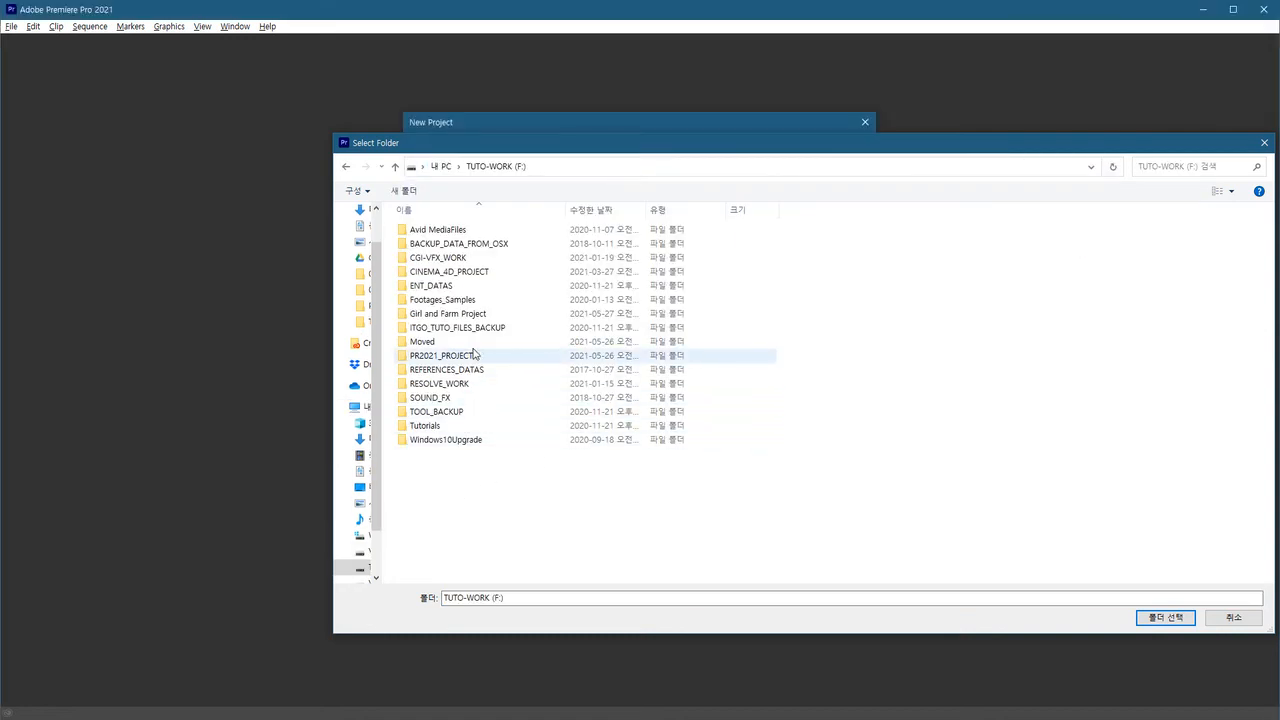
double_click(469, 318)
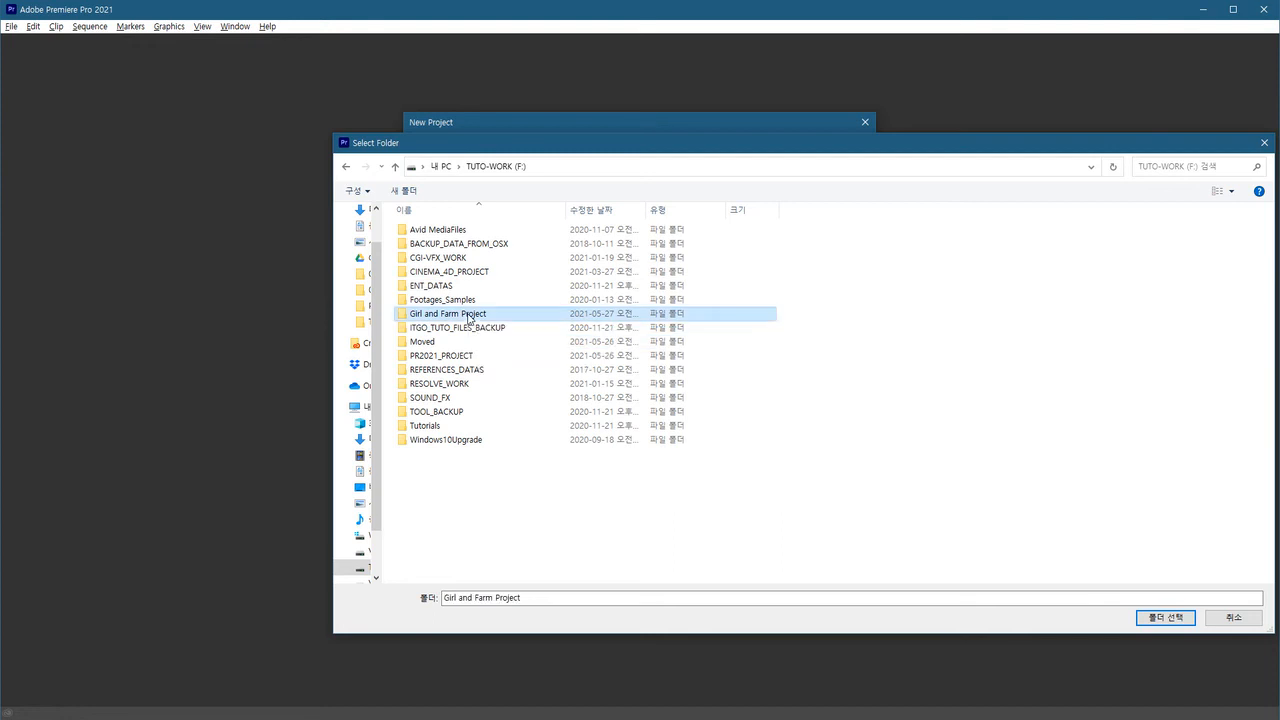
Create a ProRes422HQ folder there and choose it as the primary destination
click(404, 190)
text(Pr)
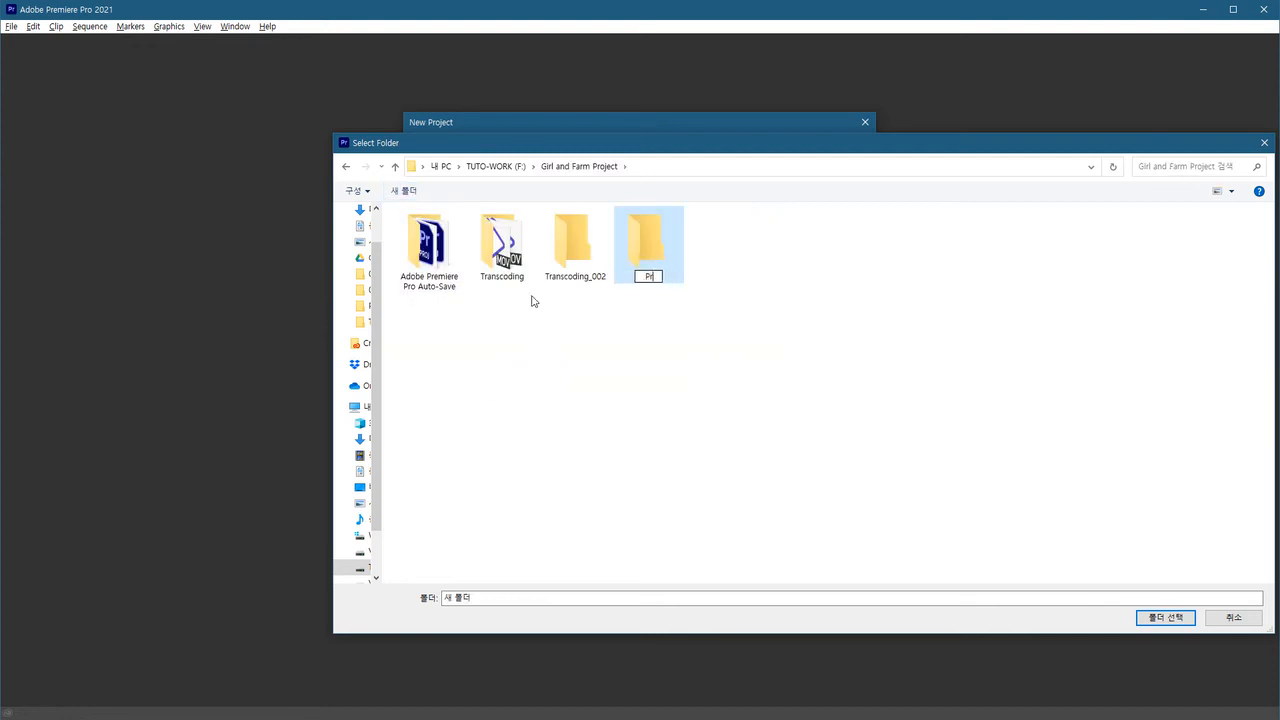
text(oRes422HQ)
key(Return)
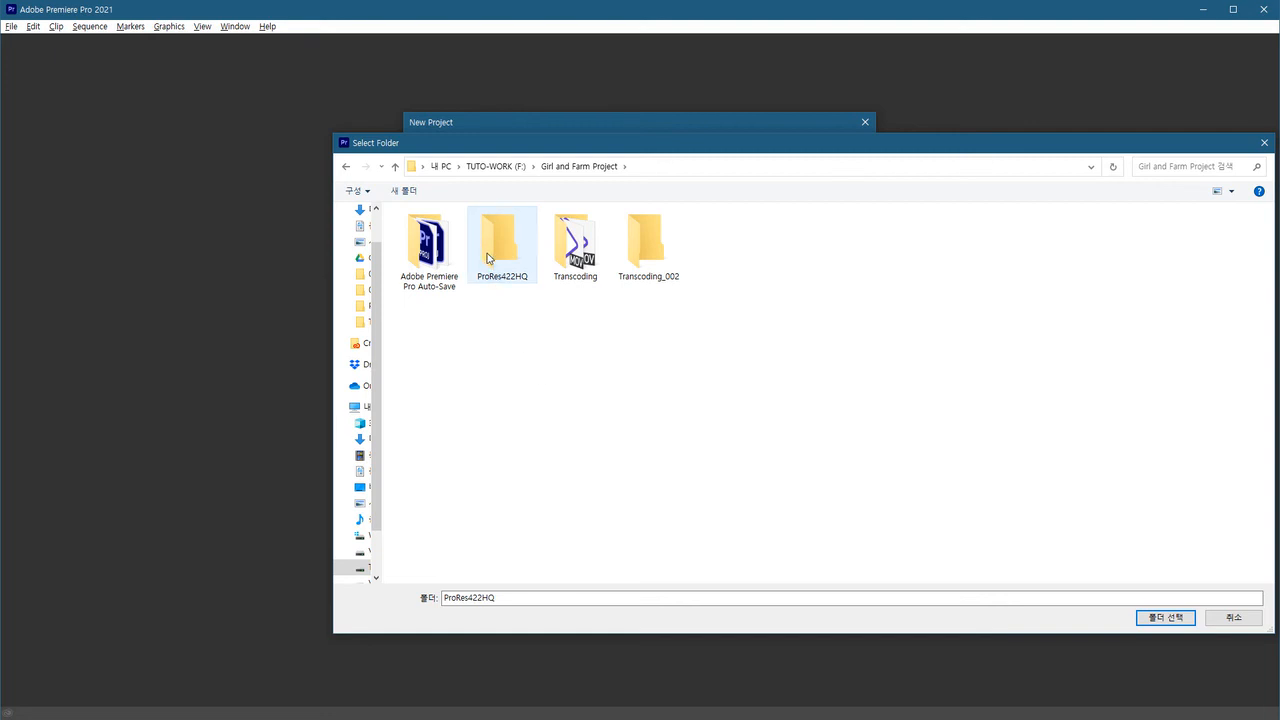
key(Return)
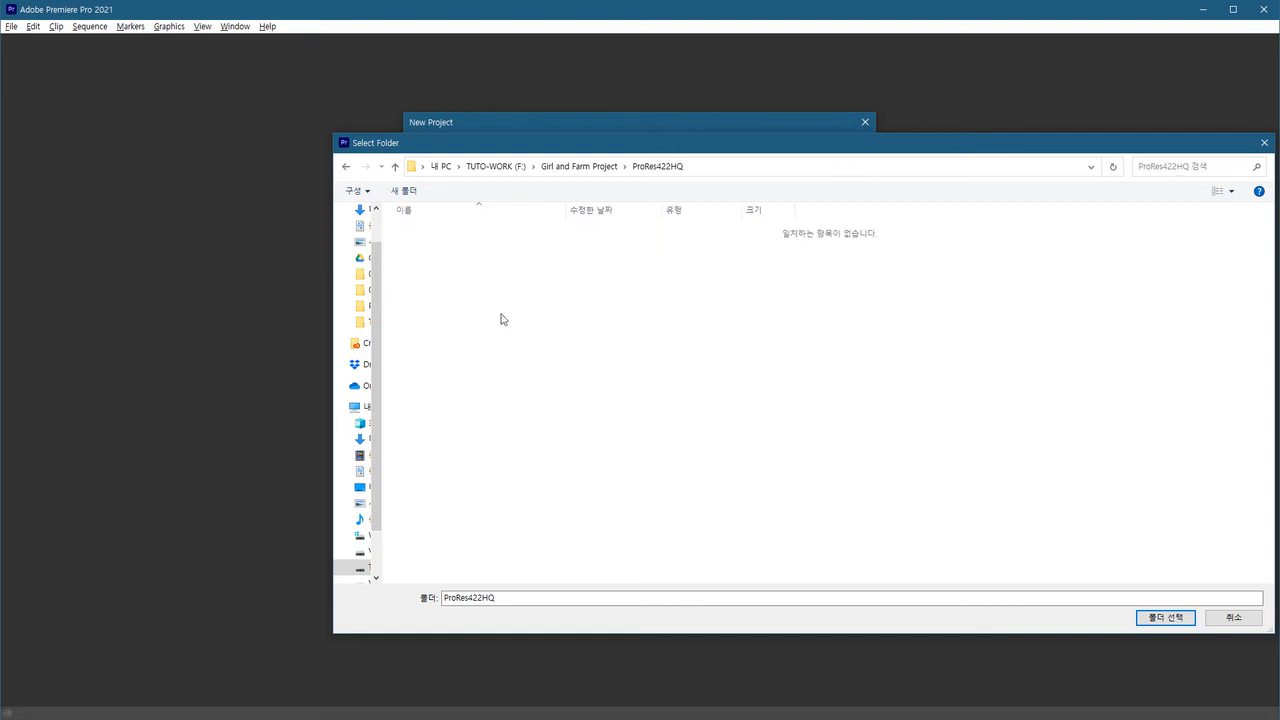
click(1163, 617)
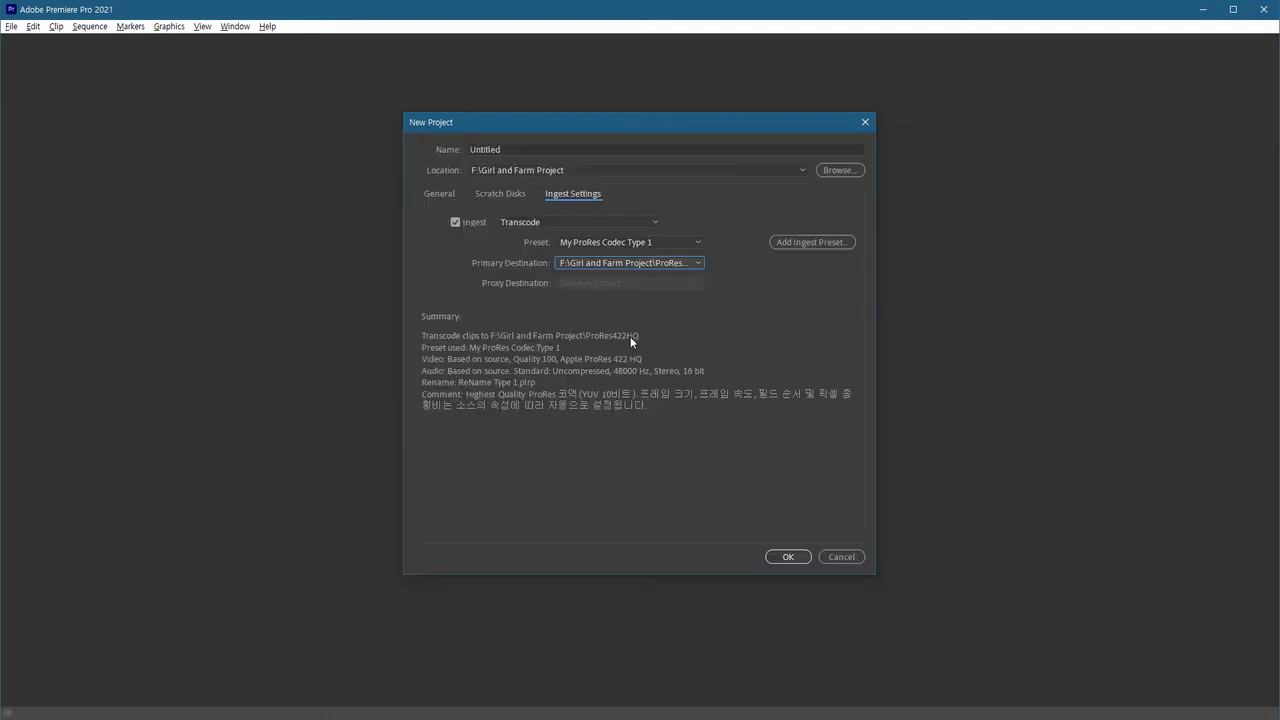
Name the project Girl and Farm Edit v03 and create it
click(530, 149)
text(Girl and)
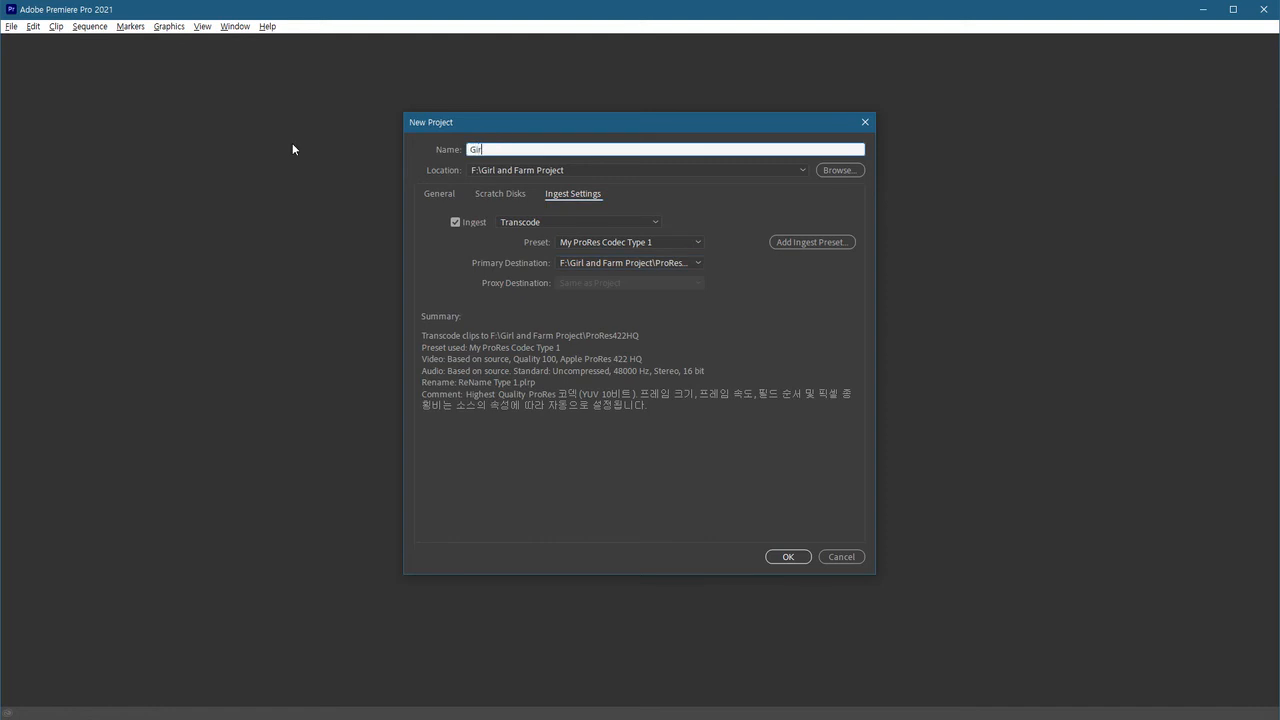
text( Farm Edit v03)
click(793, 558)
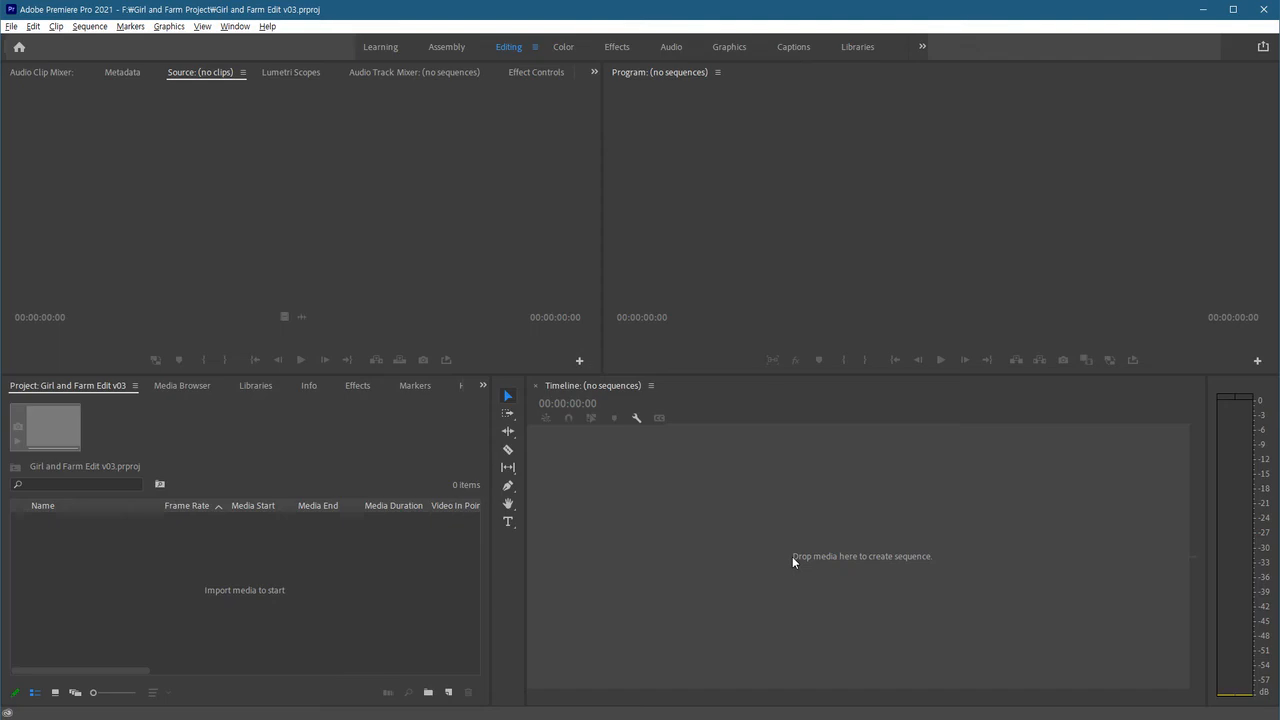
Start importing media and browse to F:\PR2021_PROJECT\PART3_Clips\002_Clips\4K
double_click(332, 564)
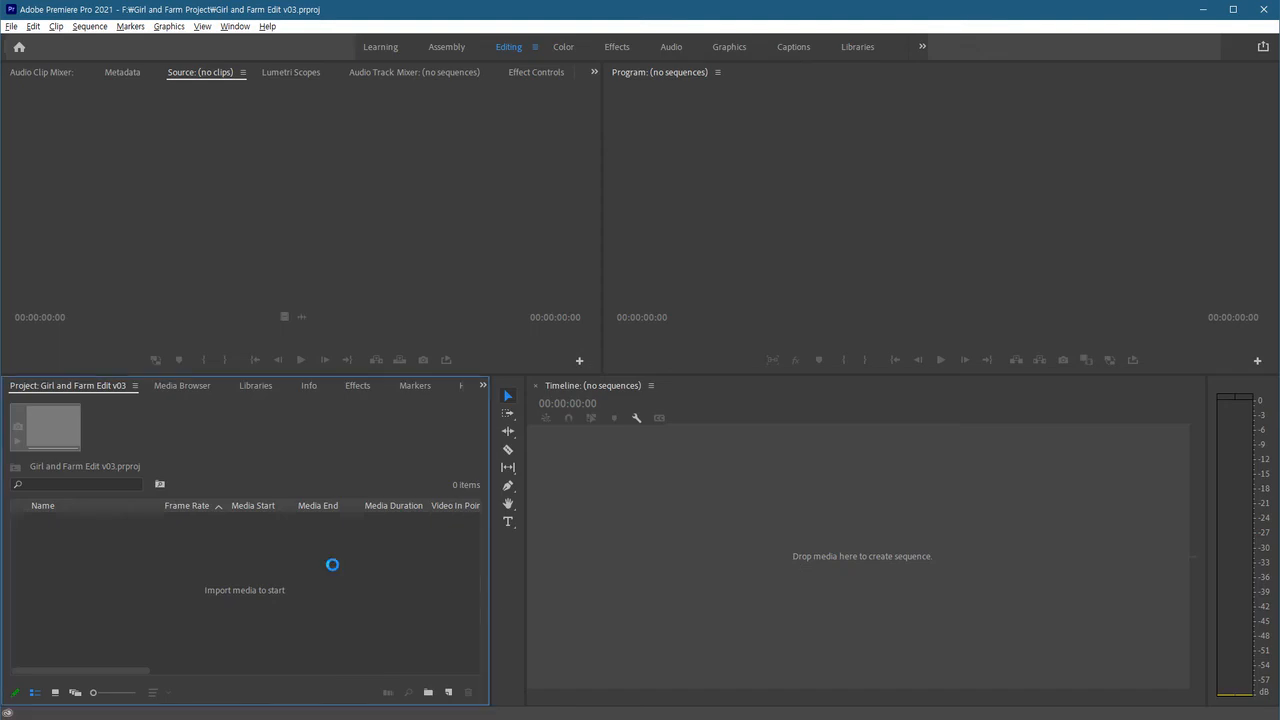
drag(560, 51, 630, 85)
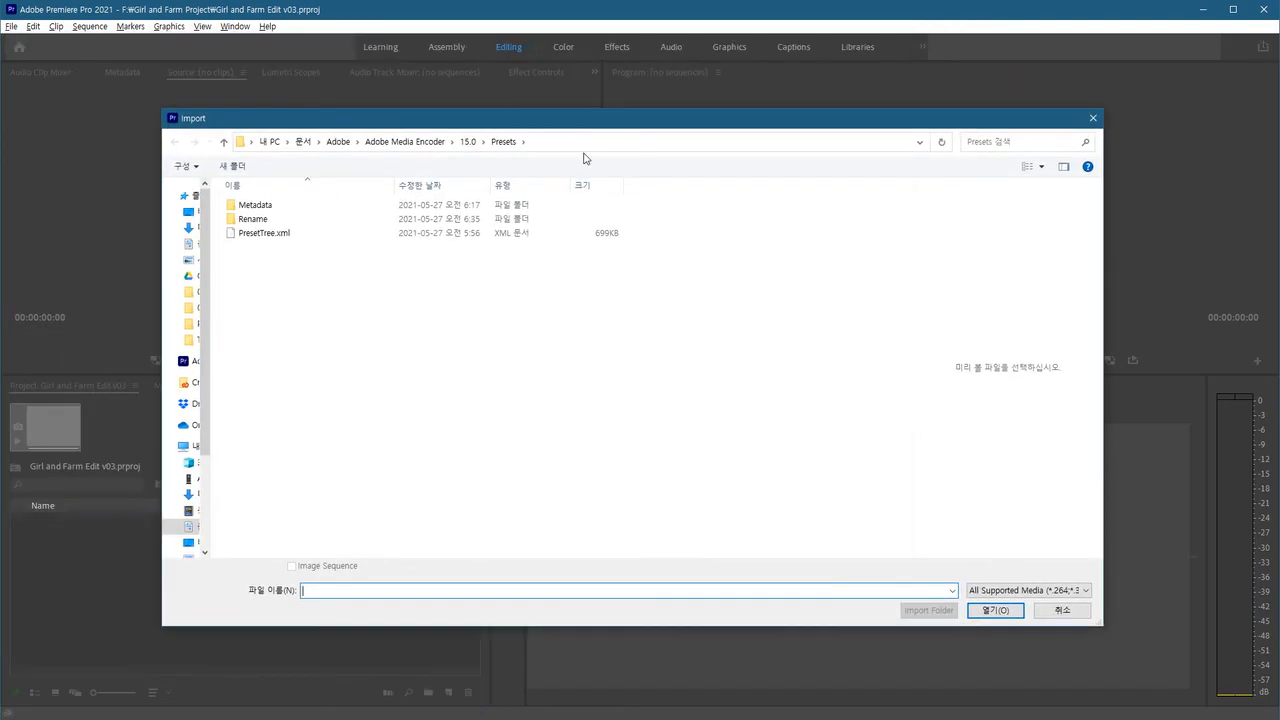
click(568, 142)
text(F:\)
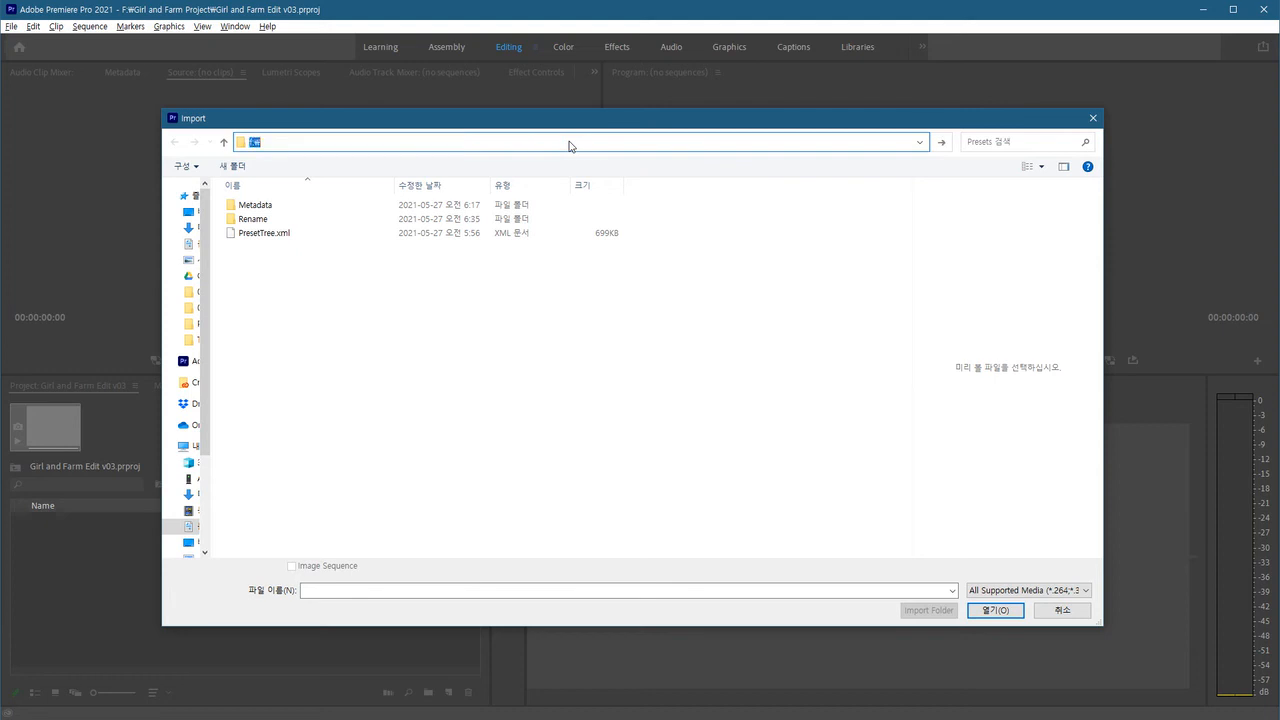
key(Return)
double_click(272, 330)
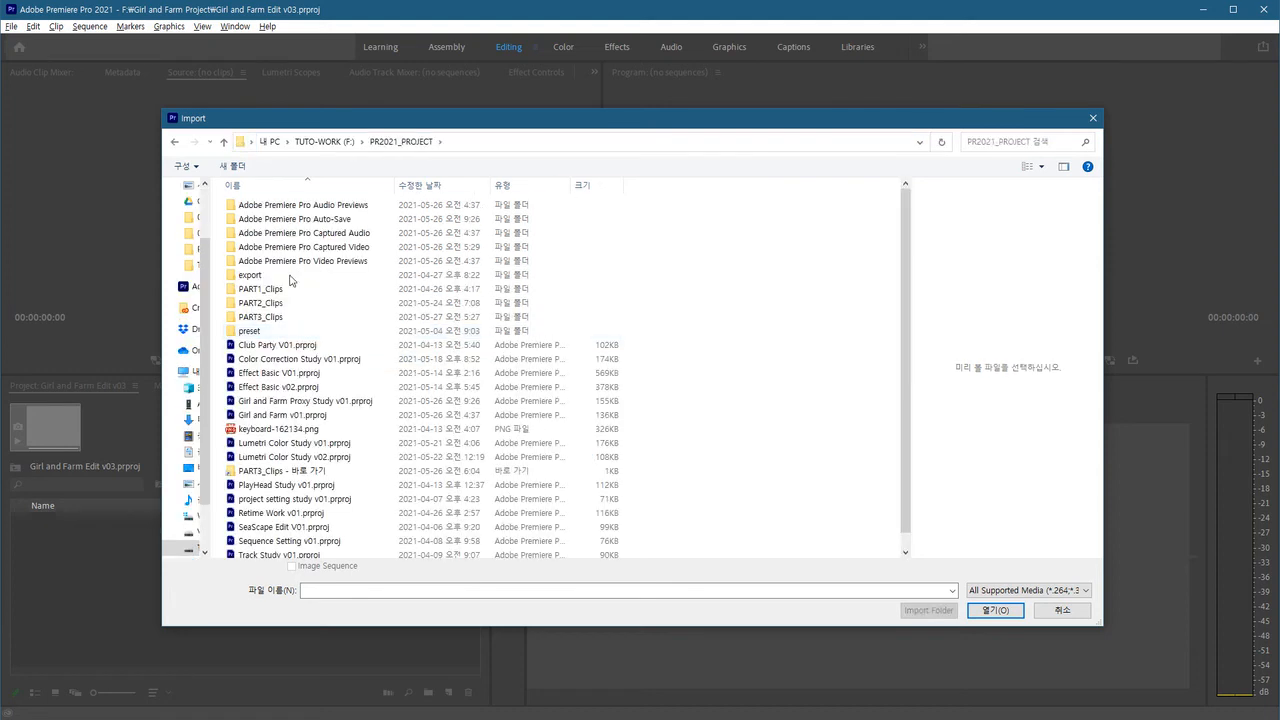
double_click(275, 316)
double_click(257, 220)
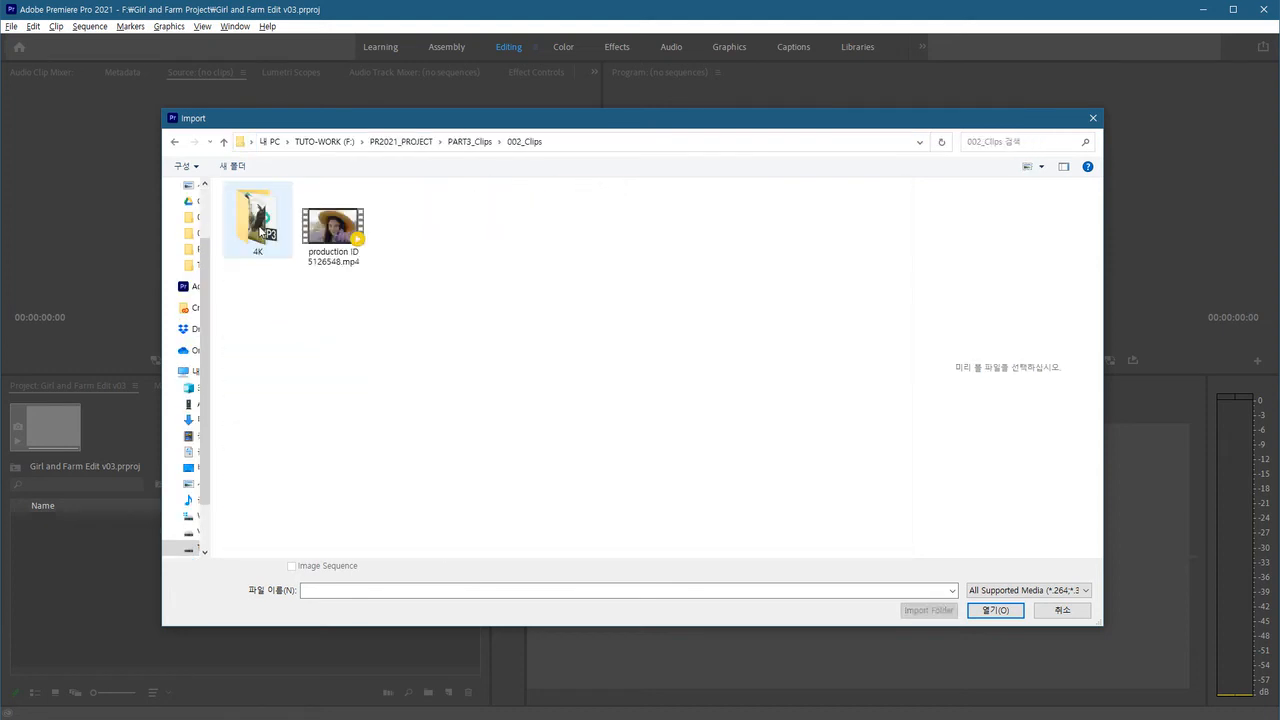
double_click(259, 233)
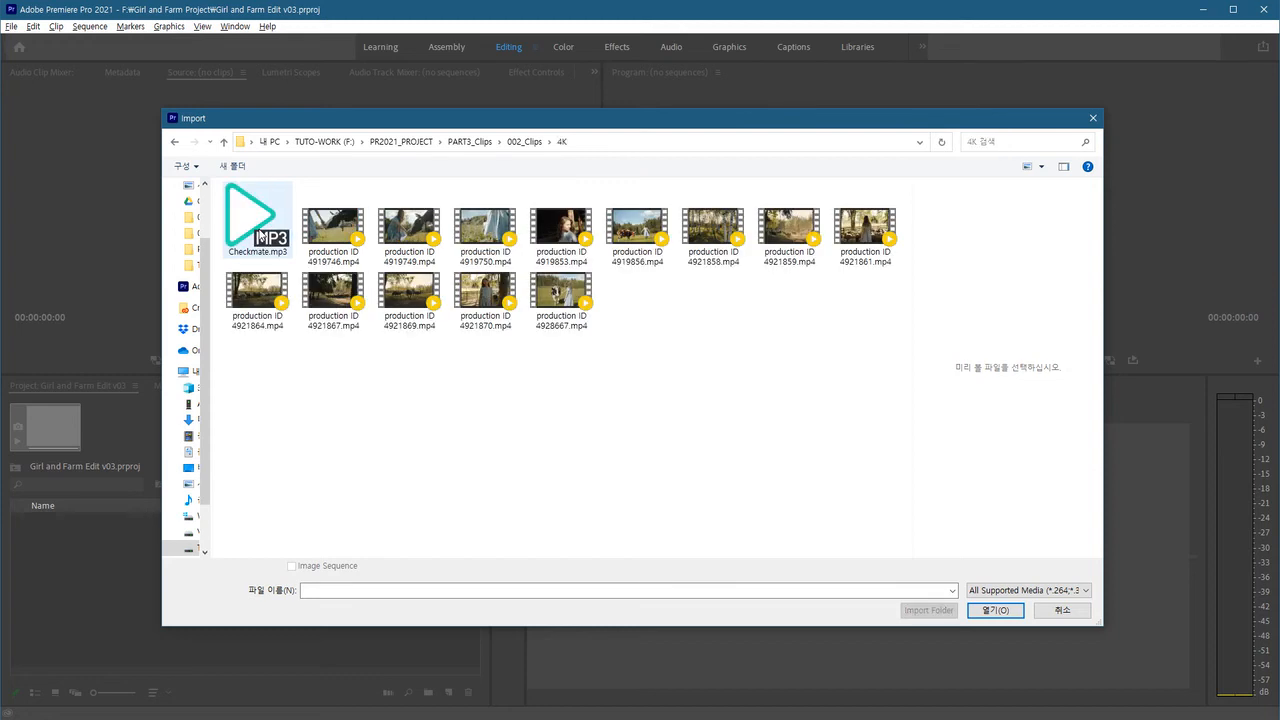
Import the clips production ID 4919749, 4919853, 4921858 and 4921861 into the project
click(561, 228)
ctrl+click(409, 228)
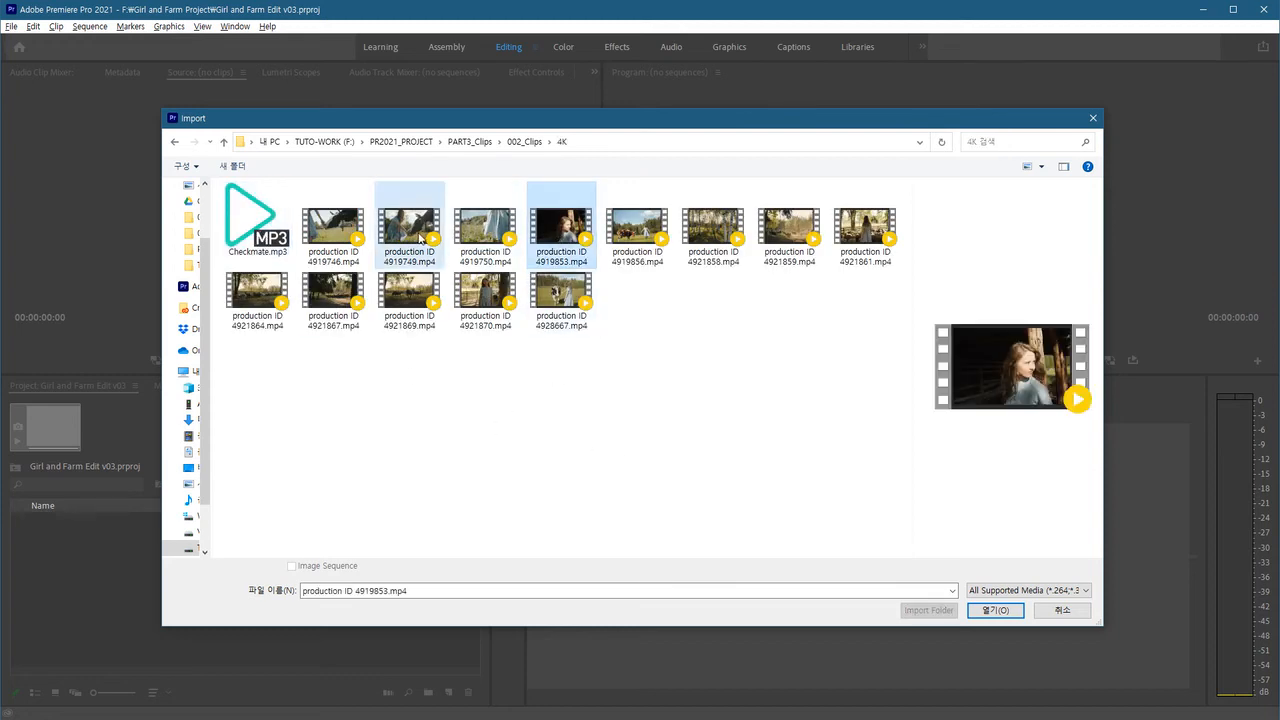
ctrl+click(715, 247)
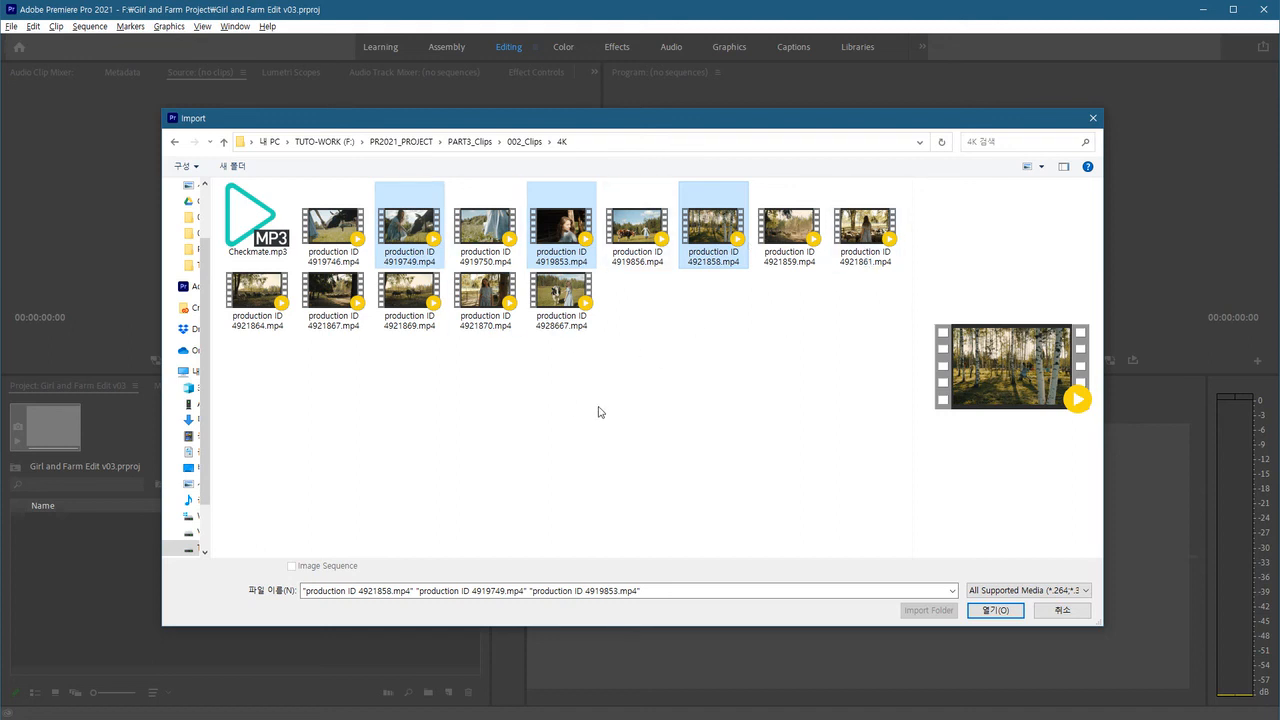
ctrl+click(876, 259)
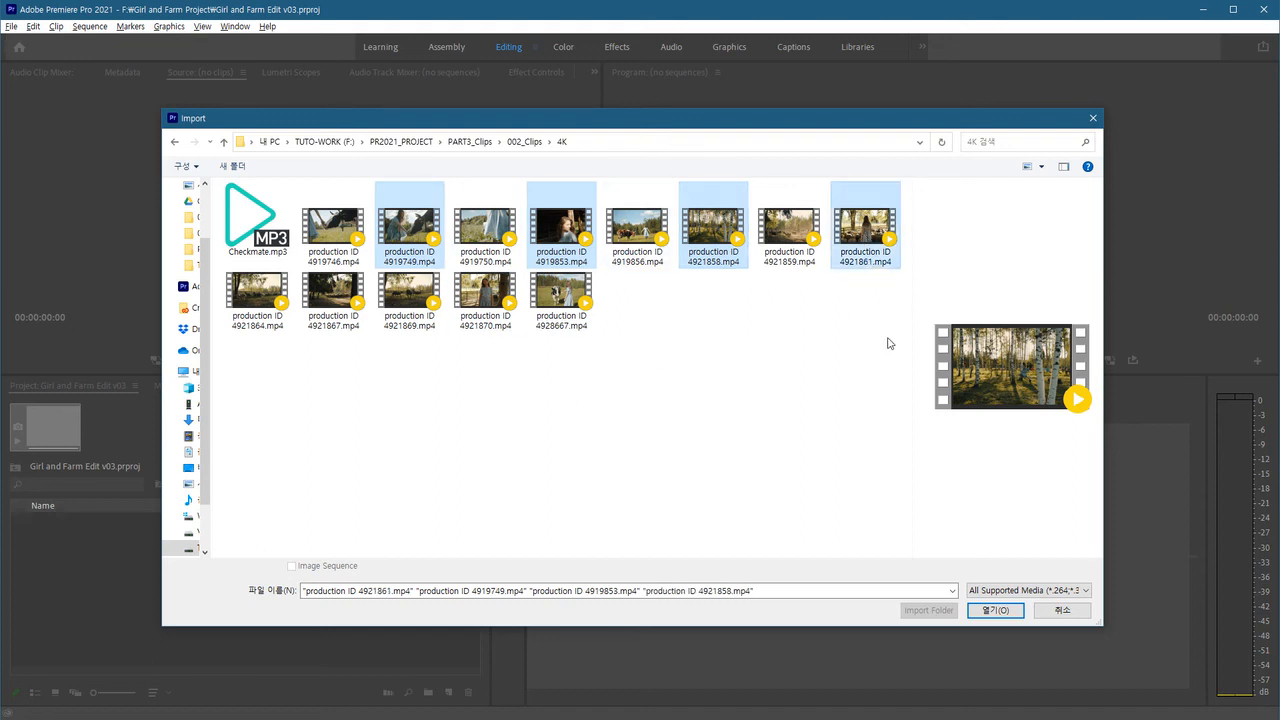
click(993, 610)
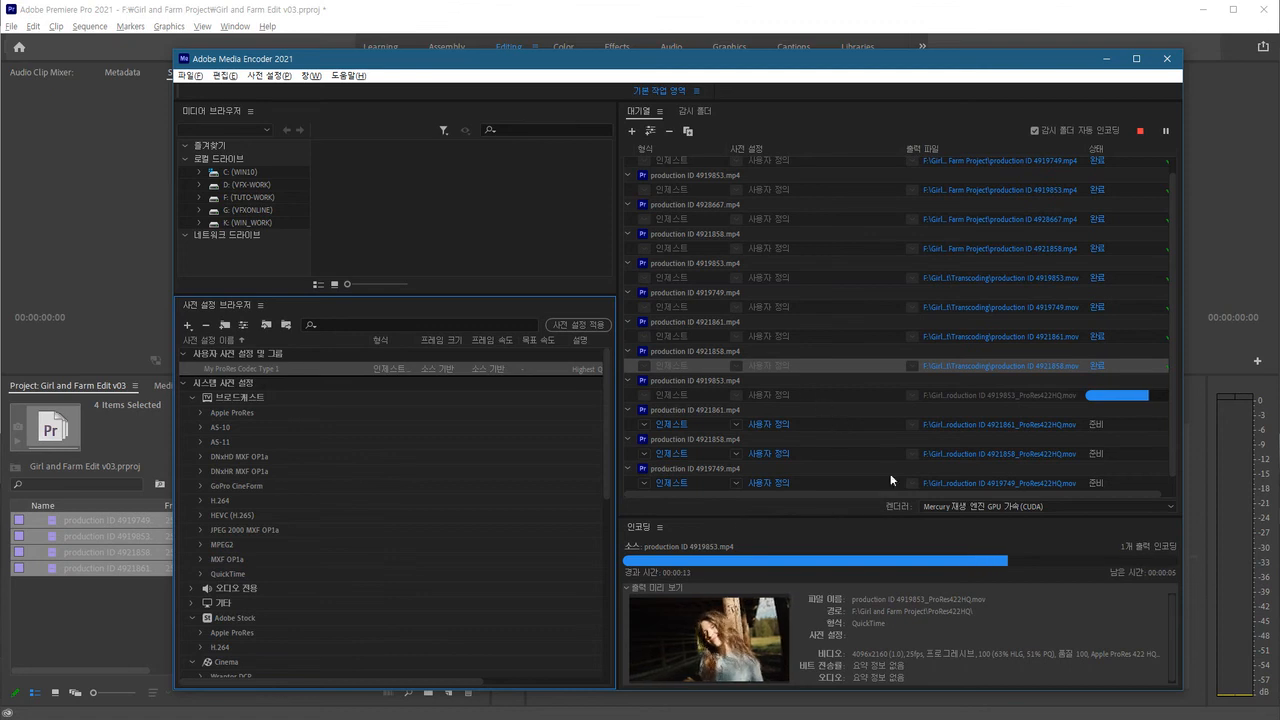
Check the transcoding queue in Media Encoder and keep the renderer on Mercury Playback Engine GPU Acceleration (CUDA)
drag(1172, 445, 1170, 491)
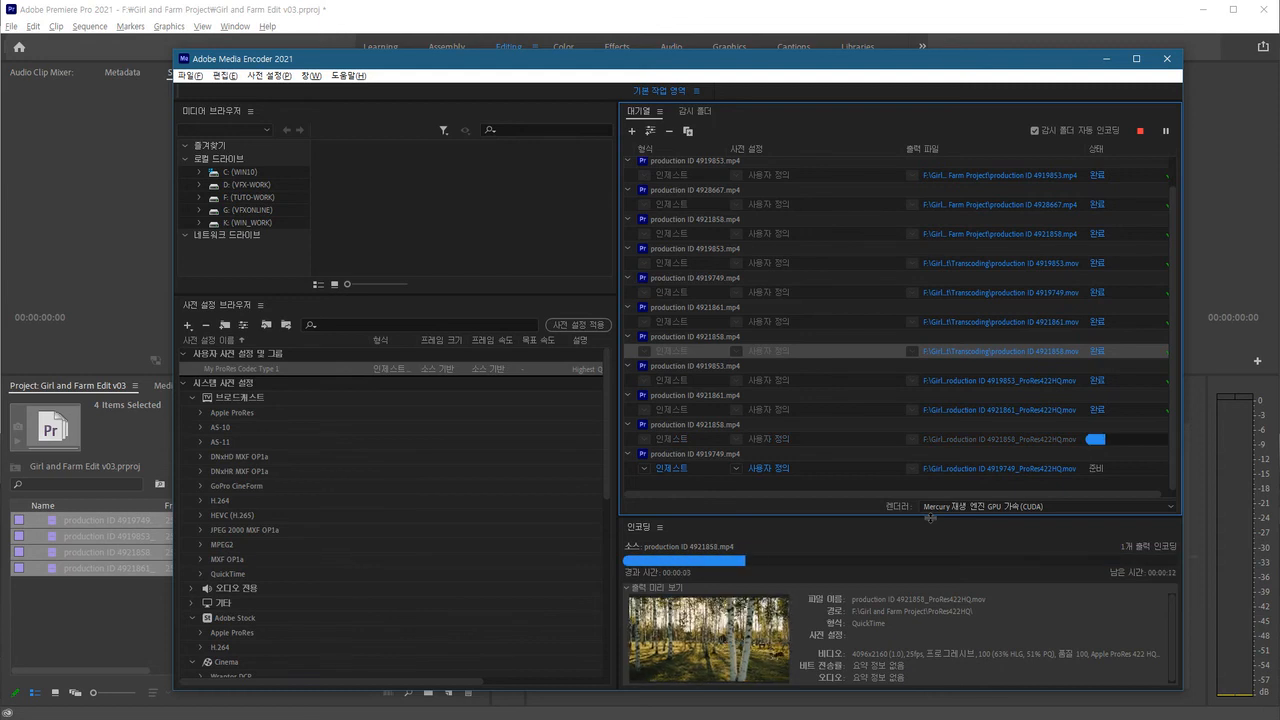
click(988, 508)
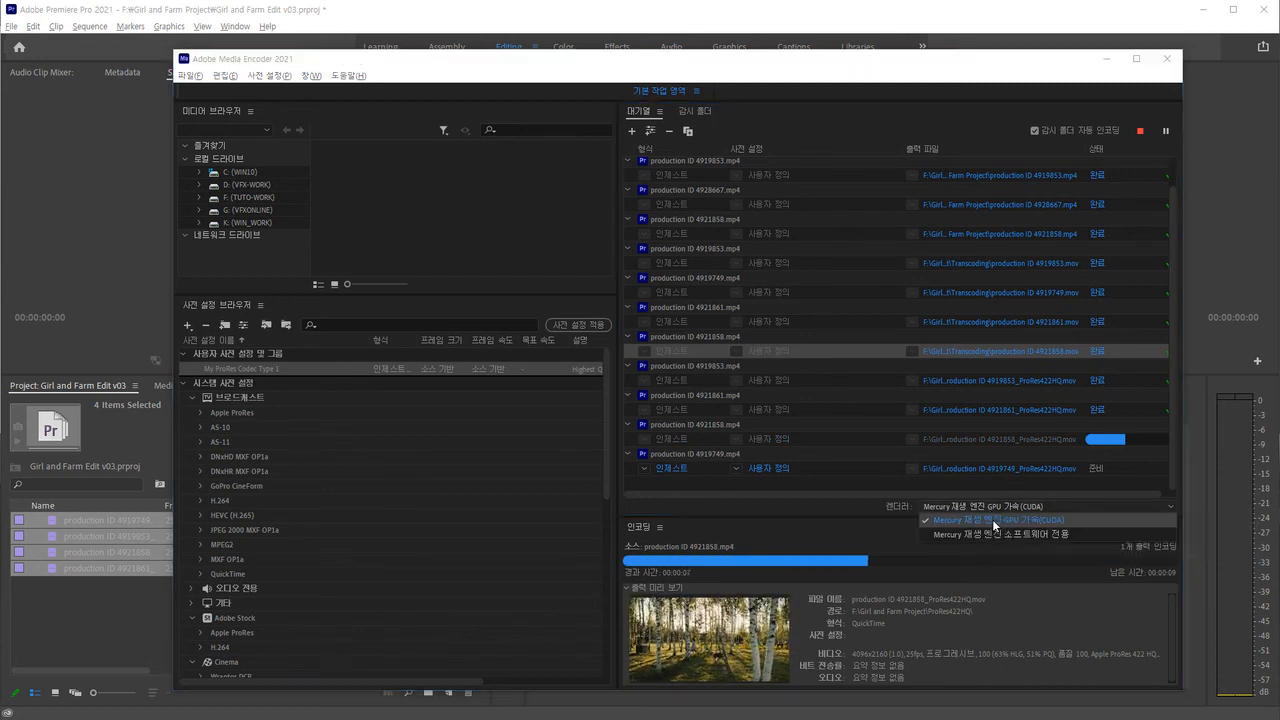
click(992, 519)
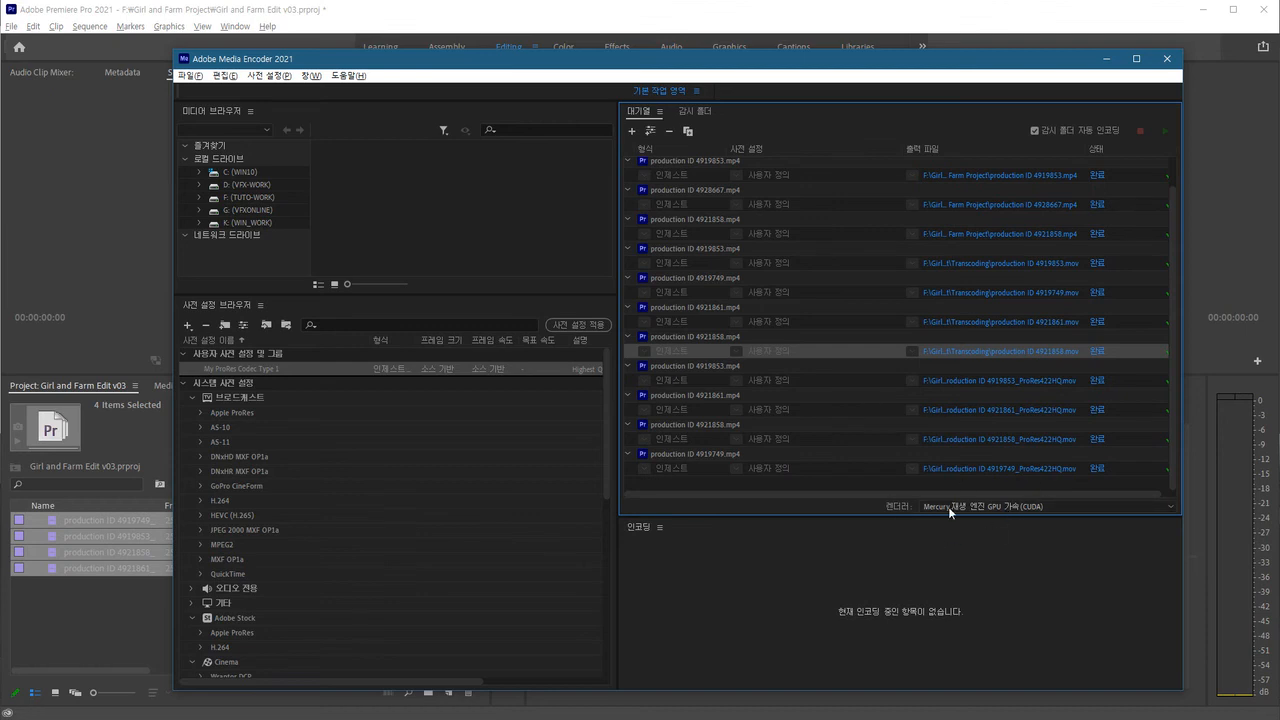
Return to Premiere Pro, widen the project list's Name column to fit the full file names, and check the individual transcoded clips
click(93, 625)
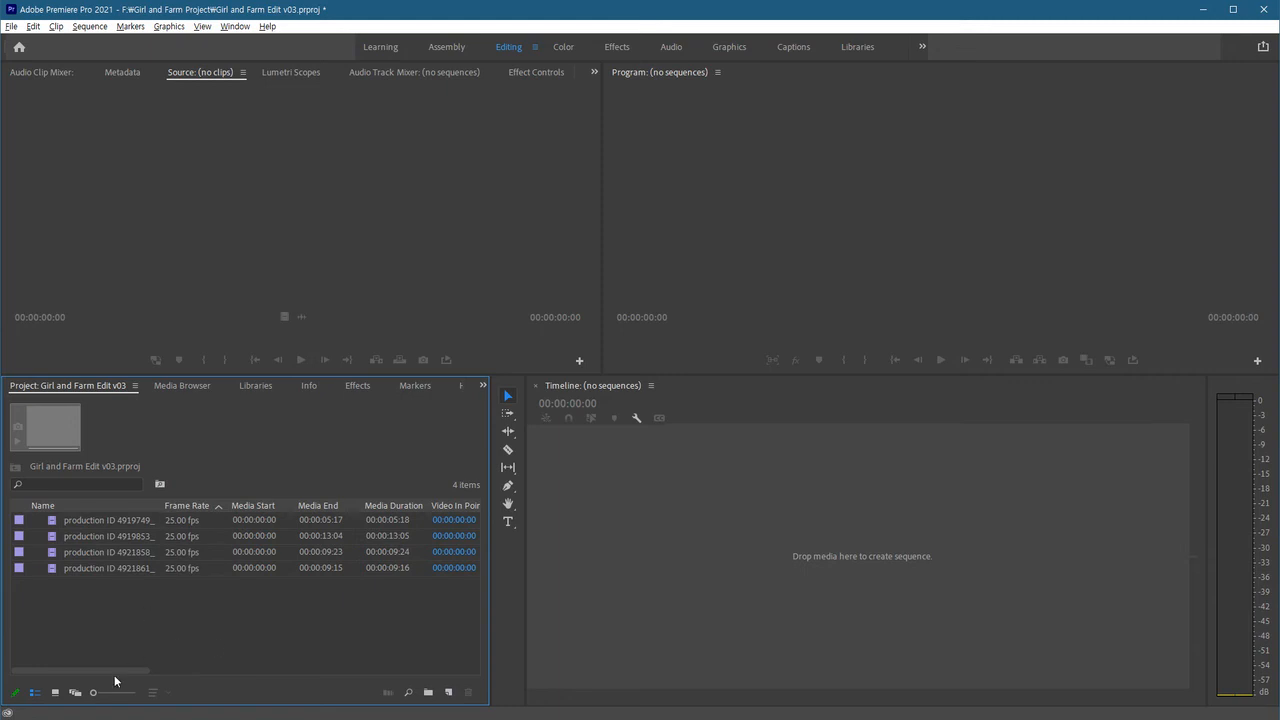
drag(161, 506, 337, 545)
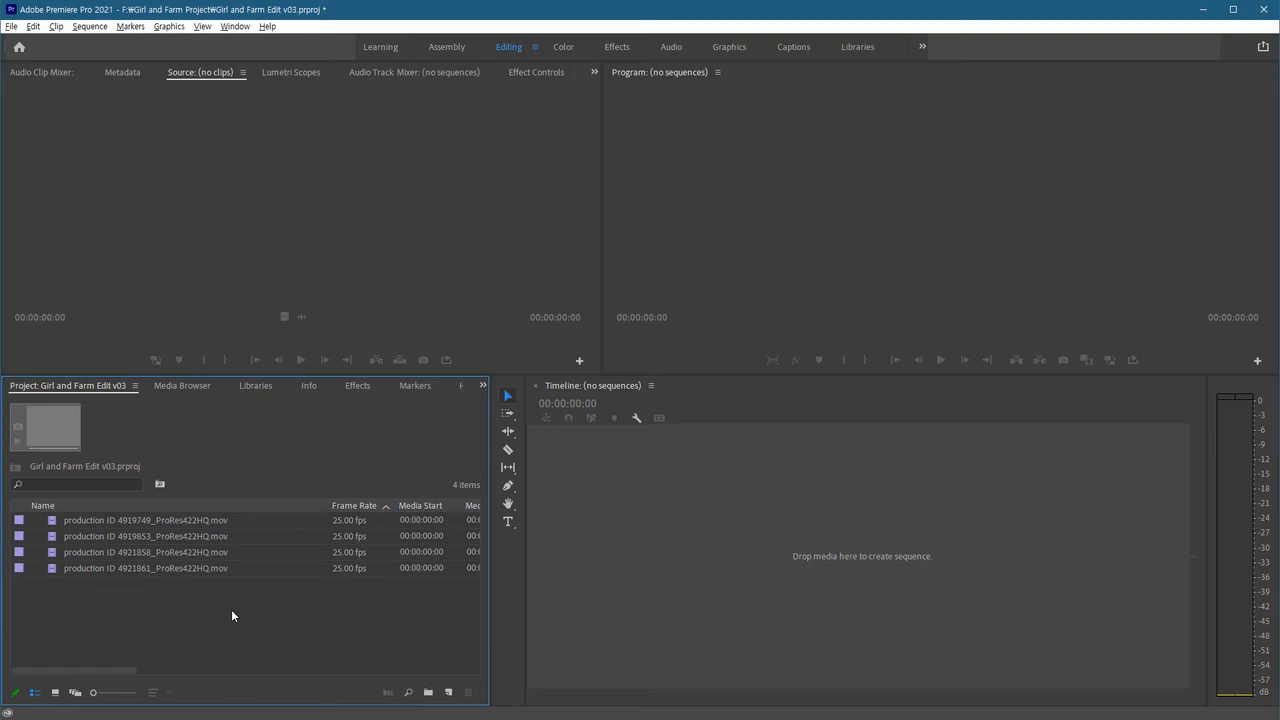
click(187, 521)
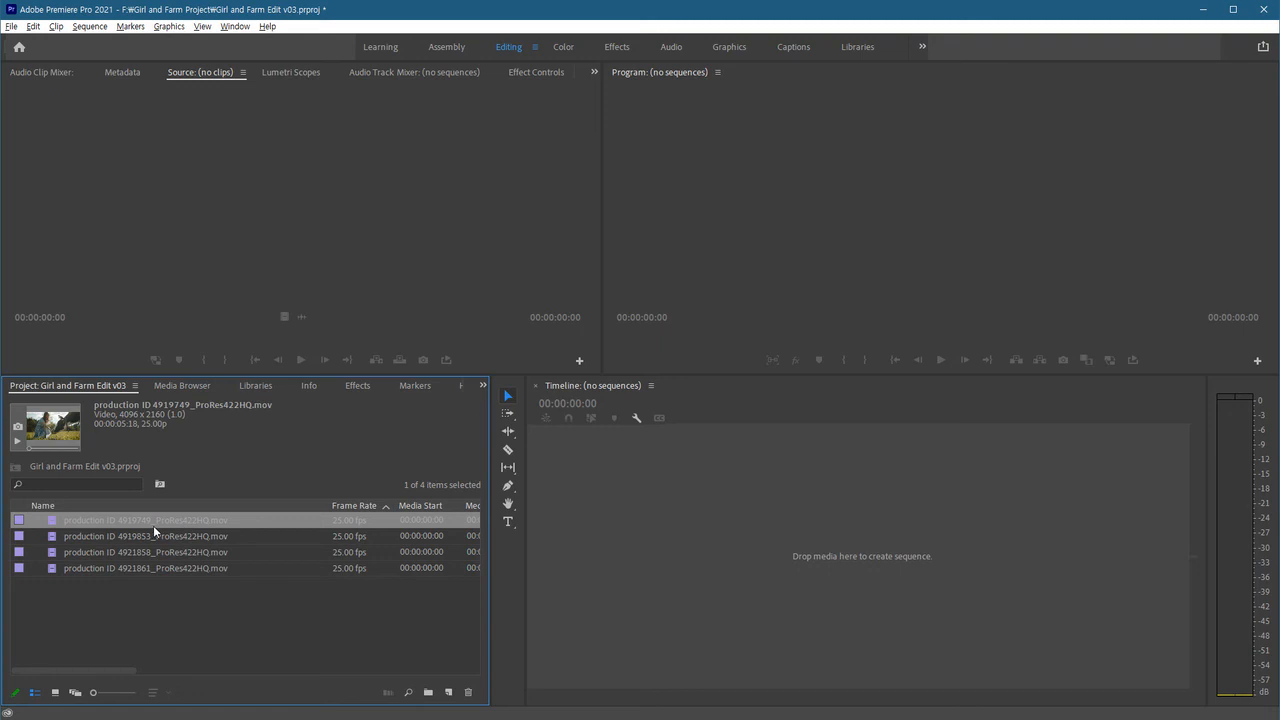
click(173, 536)
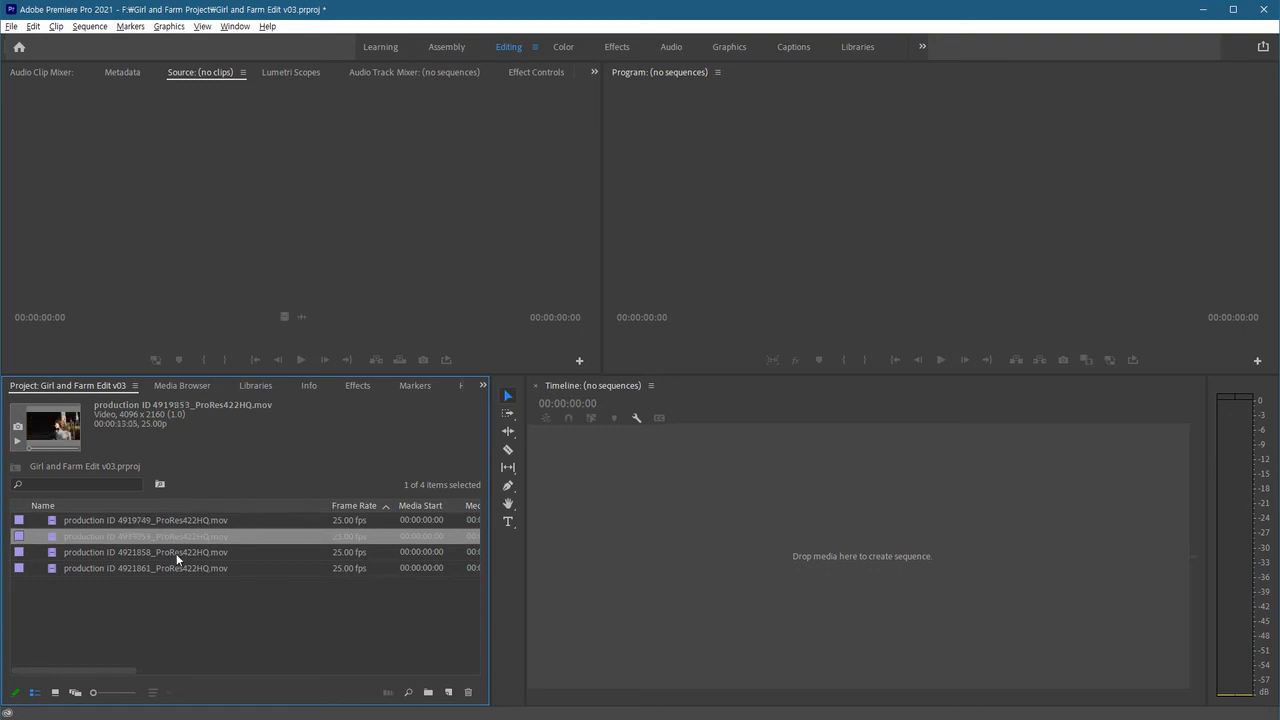
click(181, 566)
click(184, 552)
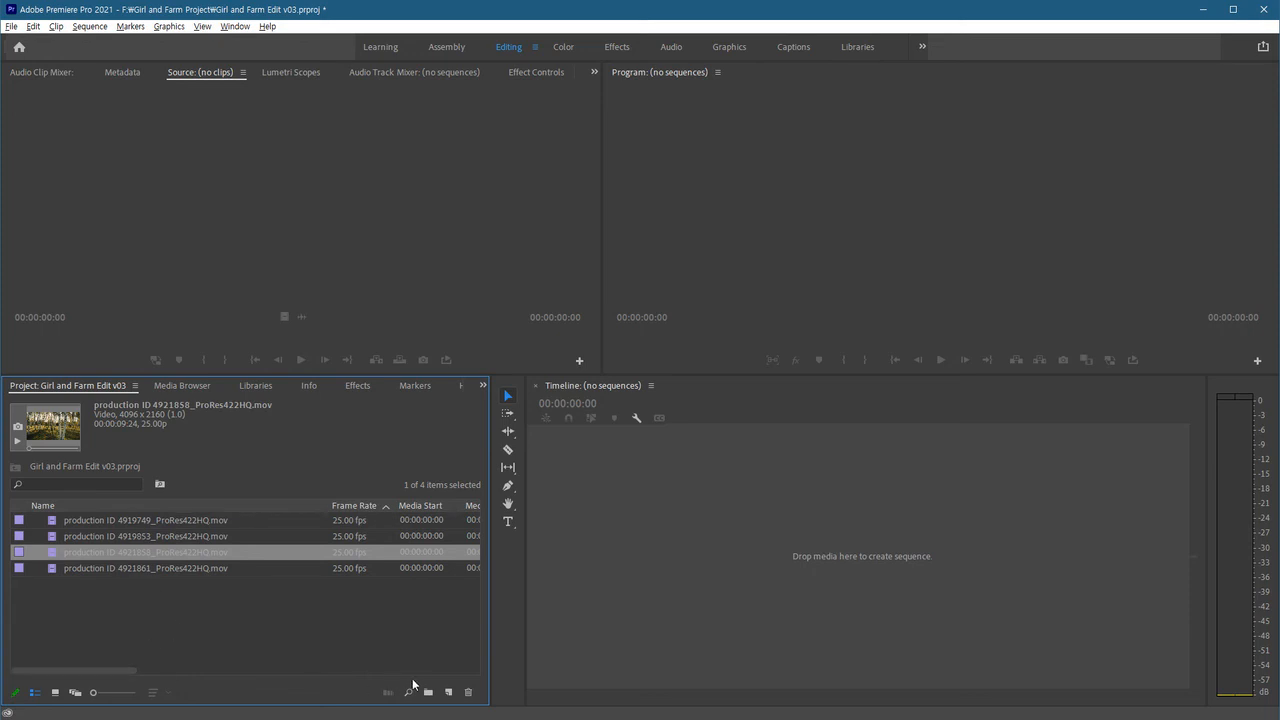
Add the Video Codec property from Premiere Pro Project Metadata to the project list's metadata display
drag(126, 681, 466, 680)
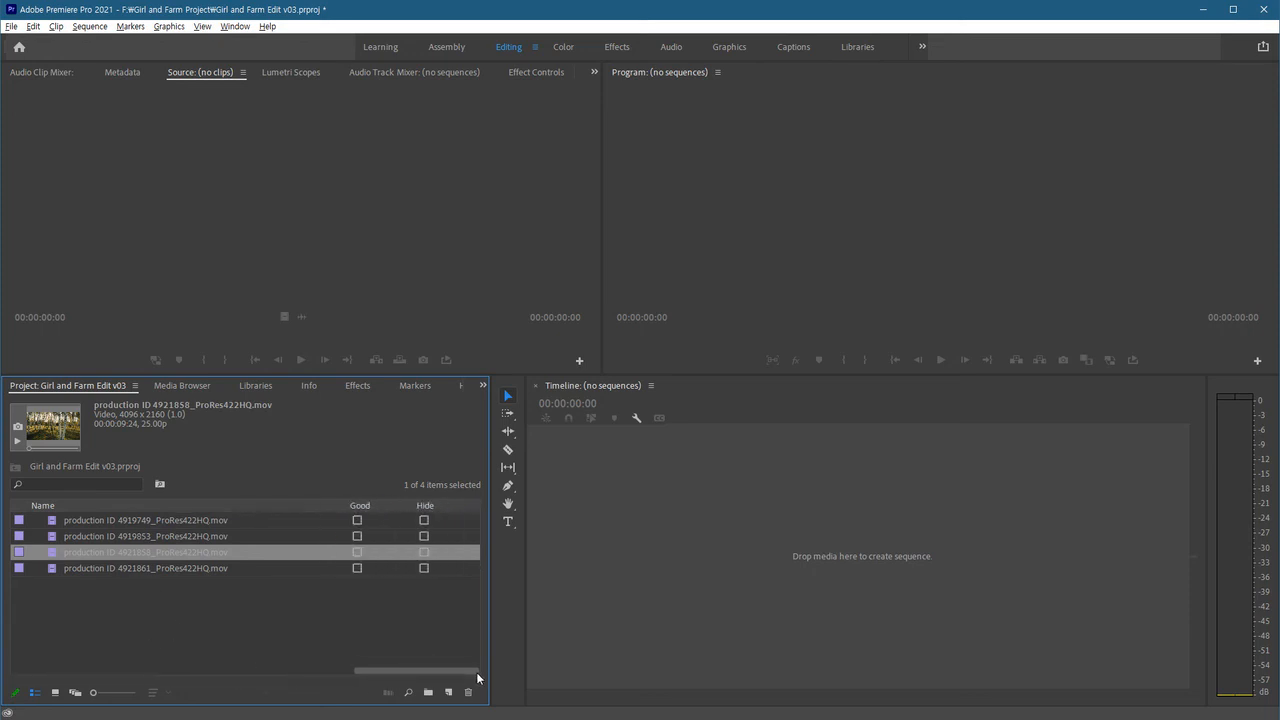
right_click(277, 506)
click(290, 515)
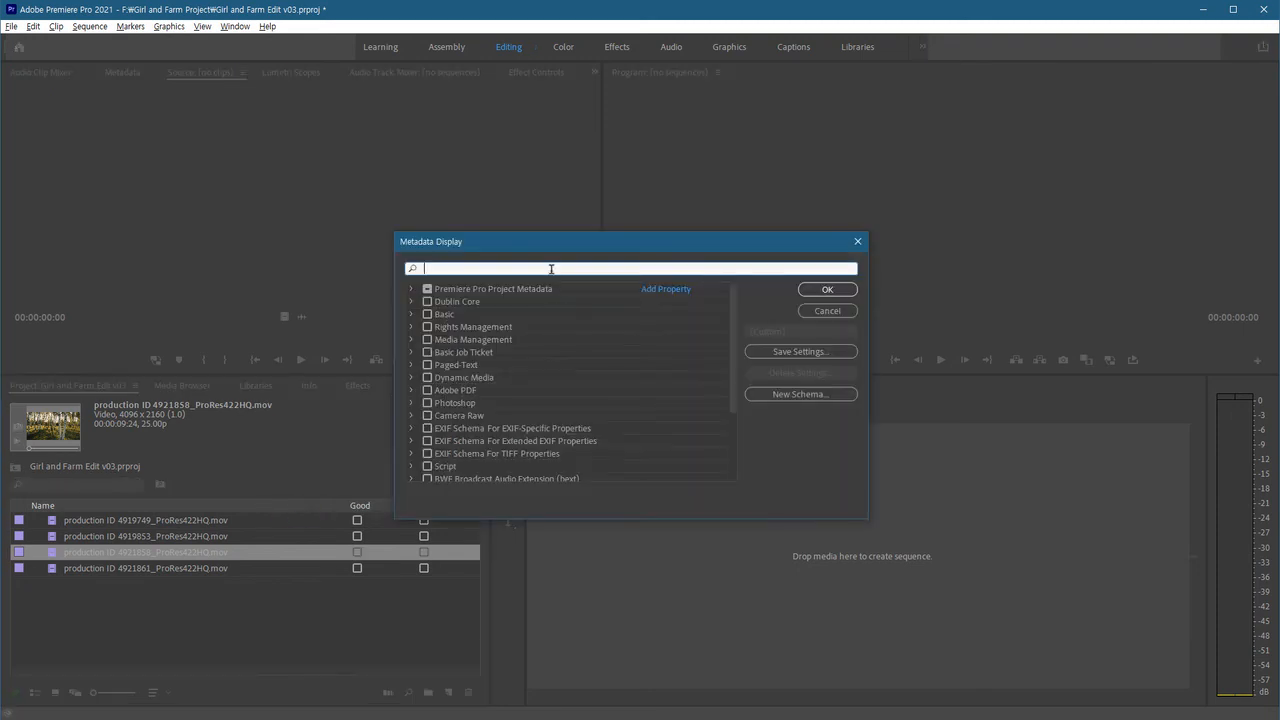
text(codec)
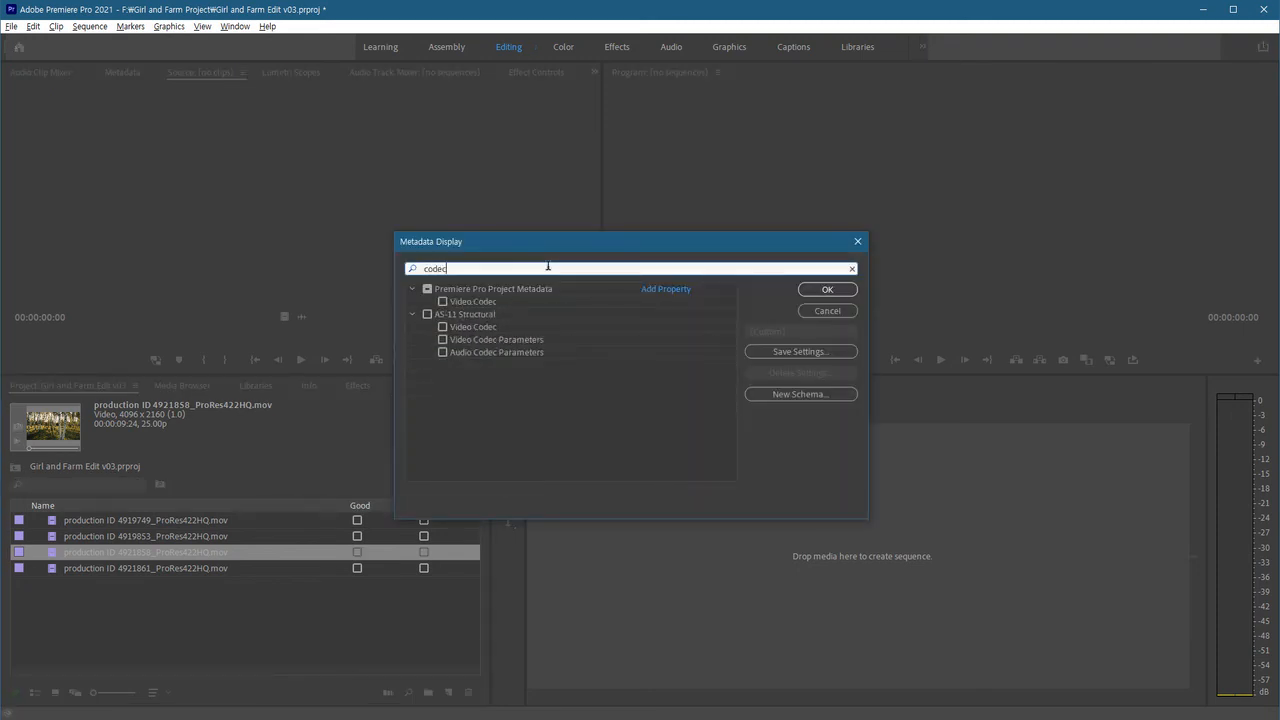
click(443, 301)
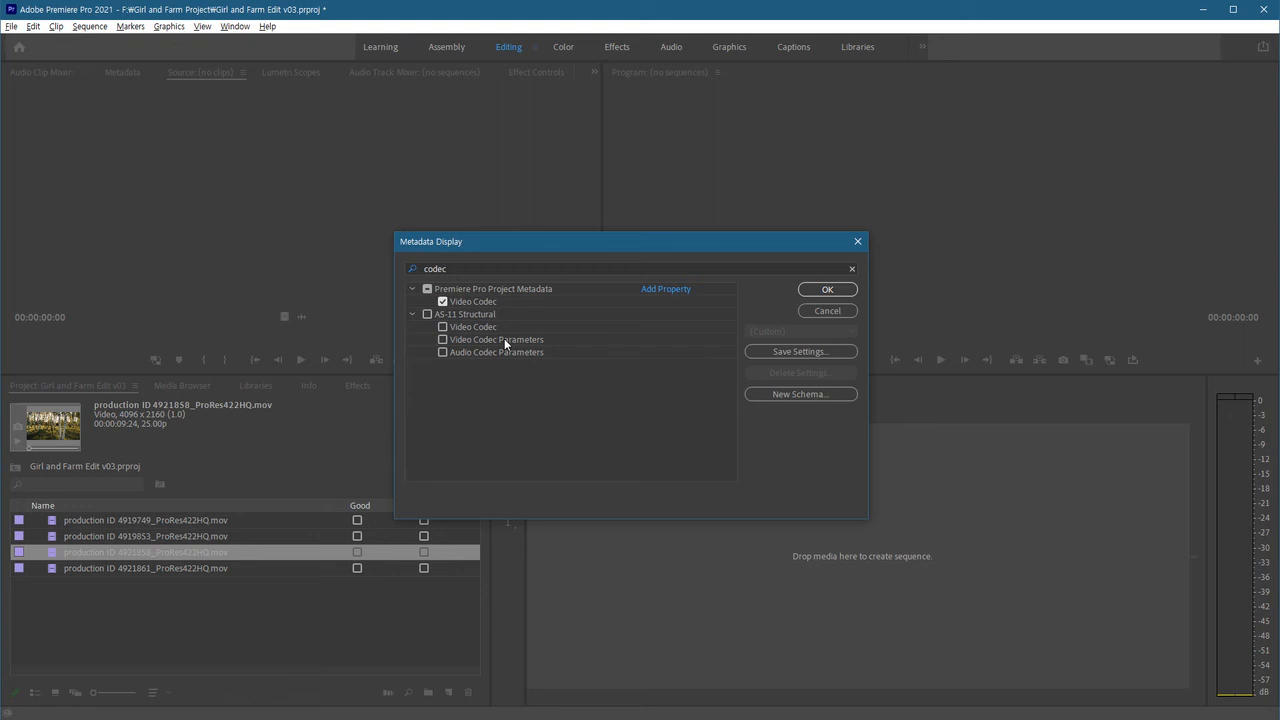
click(827, 289)
Move the Video Codec column directly after the Name column and check the codec of each clip
drag(427, 671, 486, 650)
drag(441, 507, 231, 509)
drag(399, 511, 449, 511)
click(404, 520)
click(405, 537)
click(404, 553)
click(390, 568)
Preview the transcoded clip 4921858 by scrubbing and playing it in the Source Monitor, and open clip 4919749 there
double_click(165, 553)
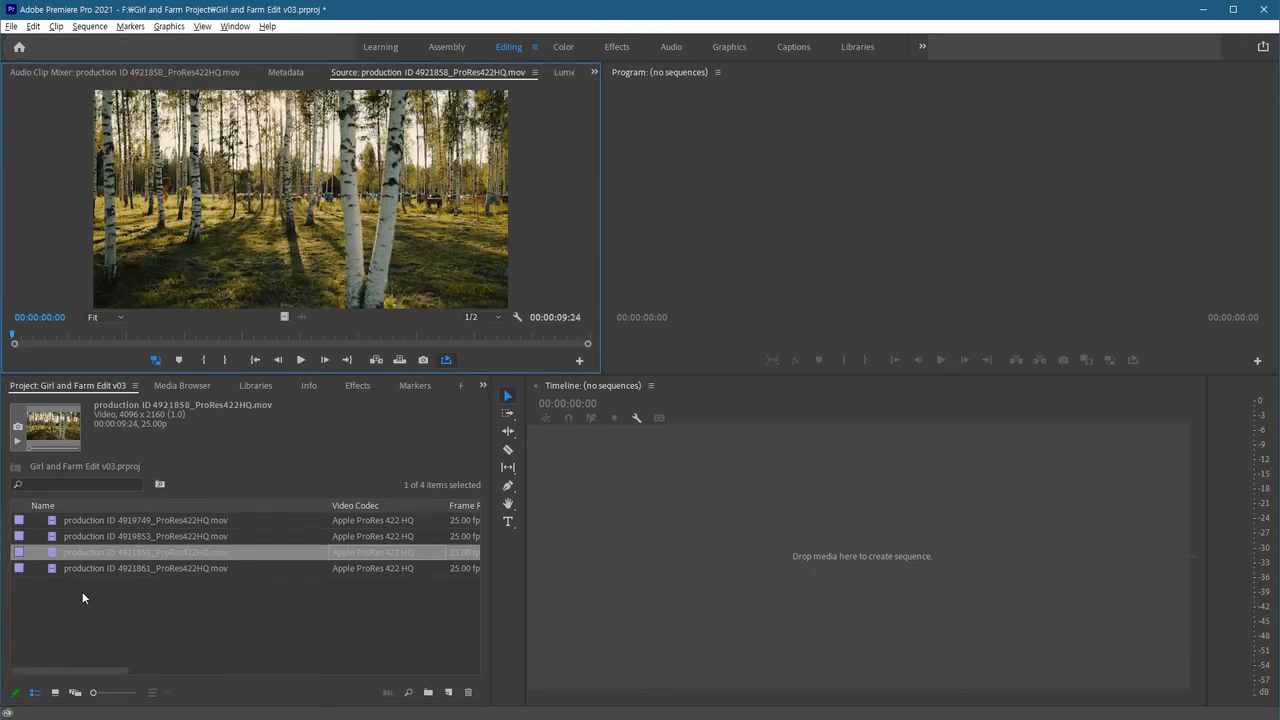
drag(216, 343, 227, 335)
key(space)
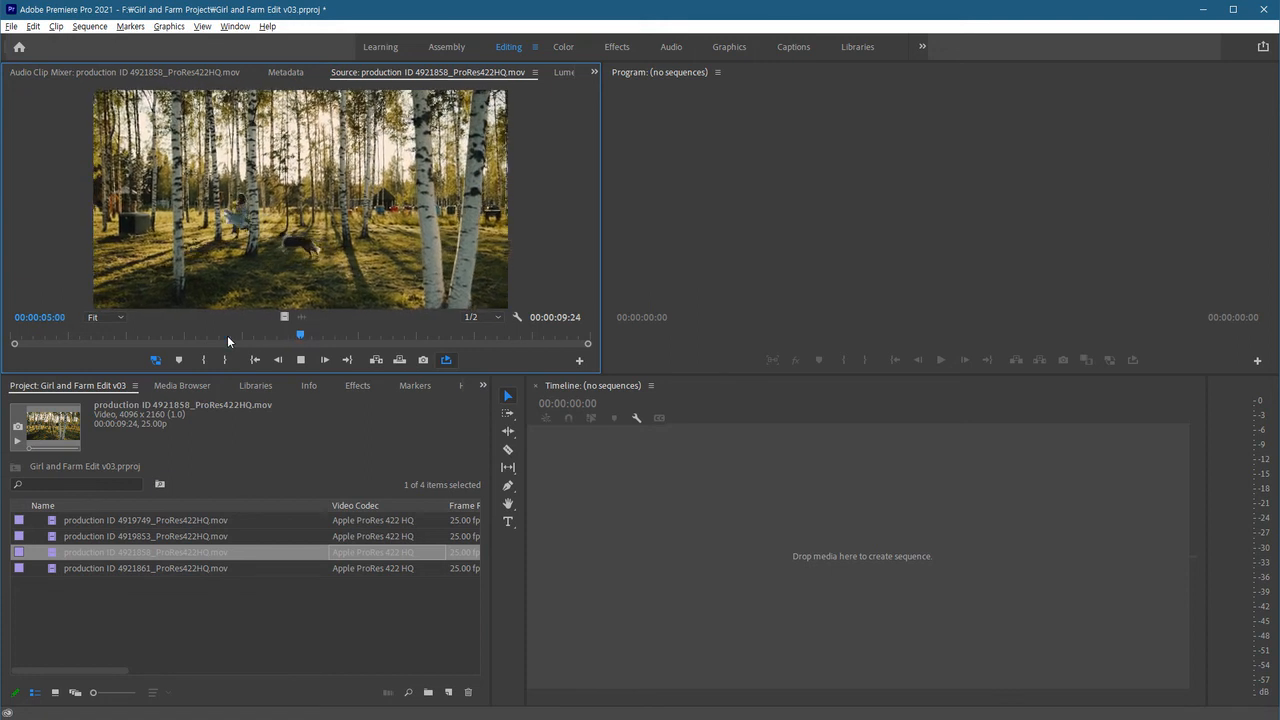
key(space)
drag(376, 338, 217, 341)
double_click(54, 521)
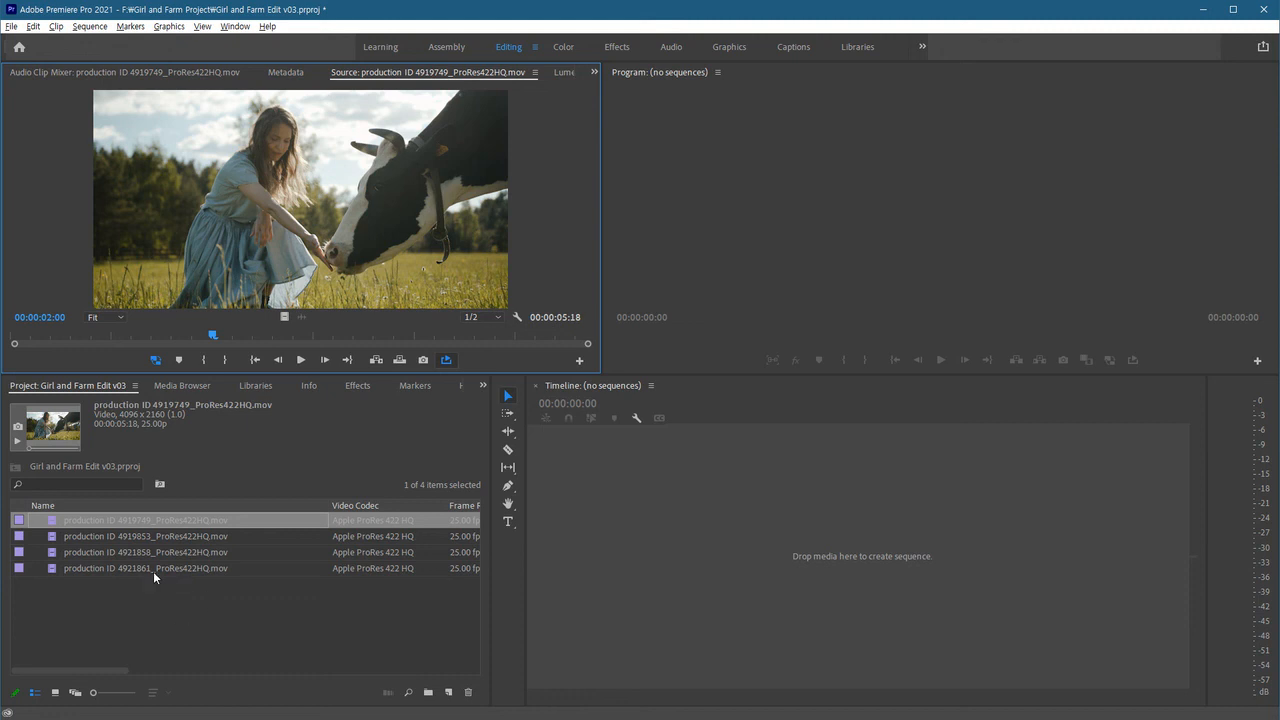
Examine the Source Monitor's playback resolution options and the Proxy commands available for clip 4921858
click(176, 552)
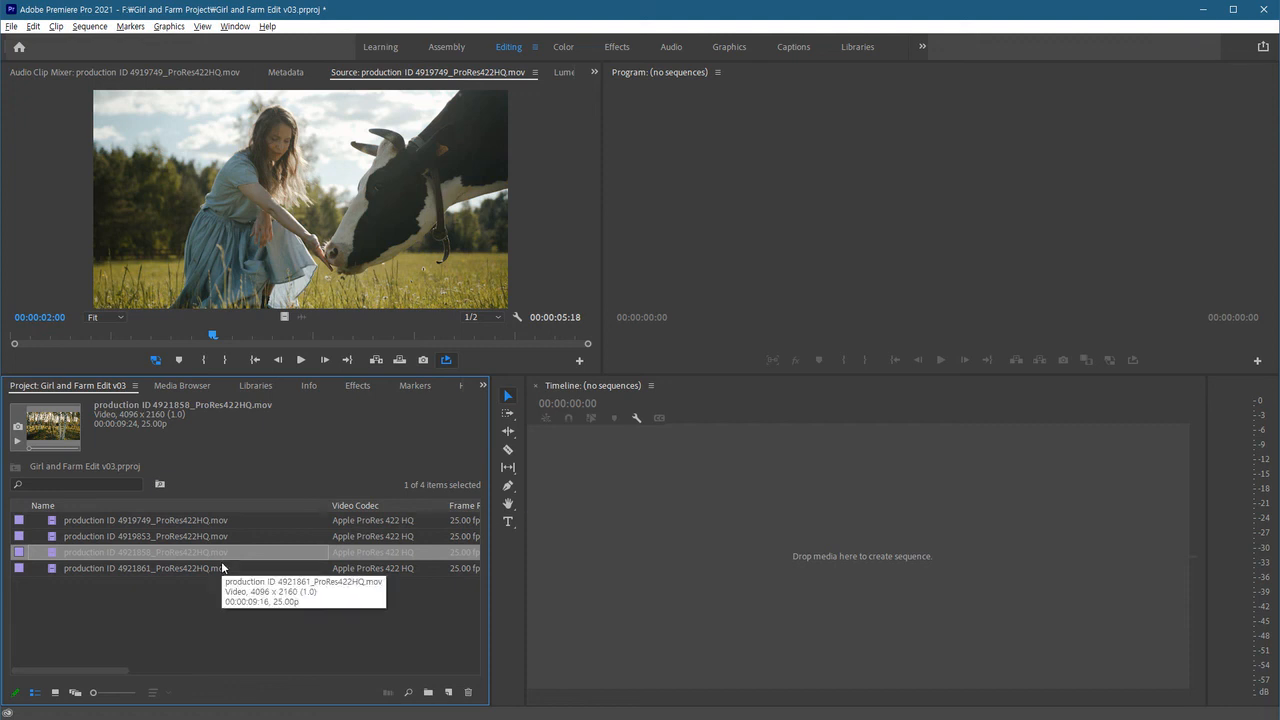
click(487, 320)
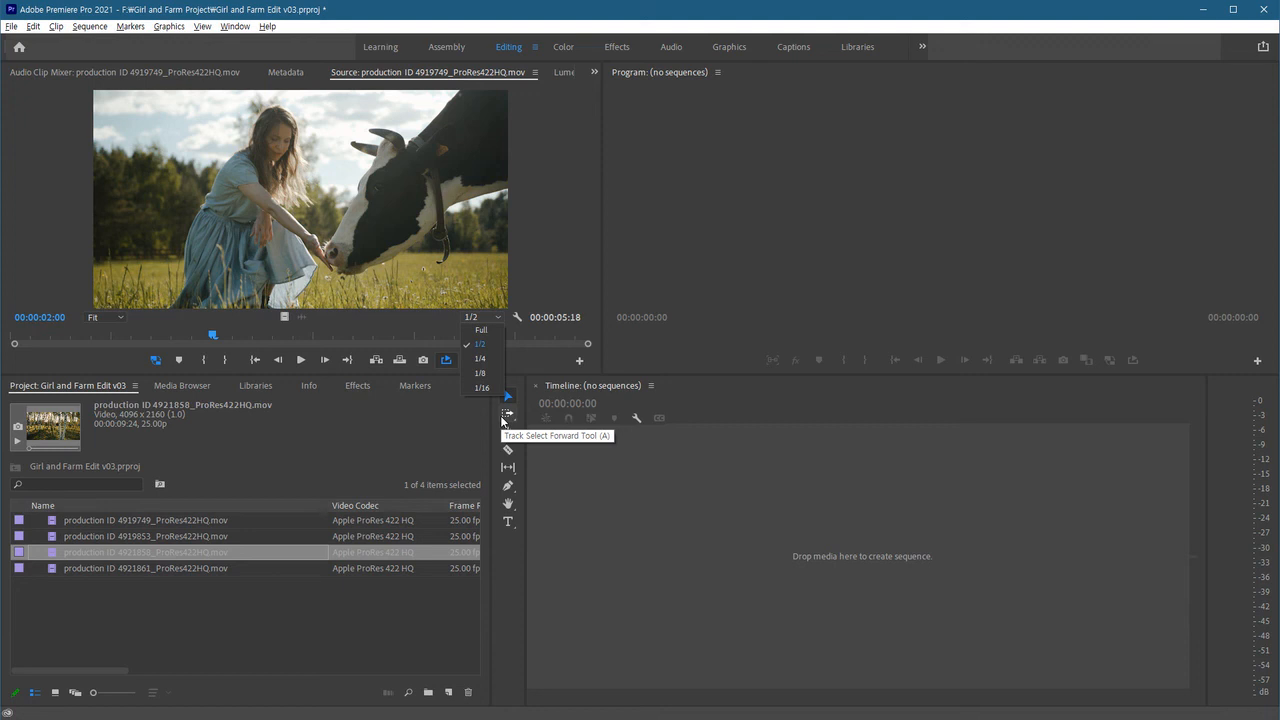
click(205, 627)
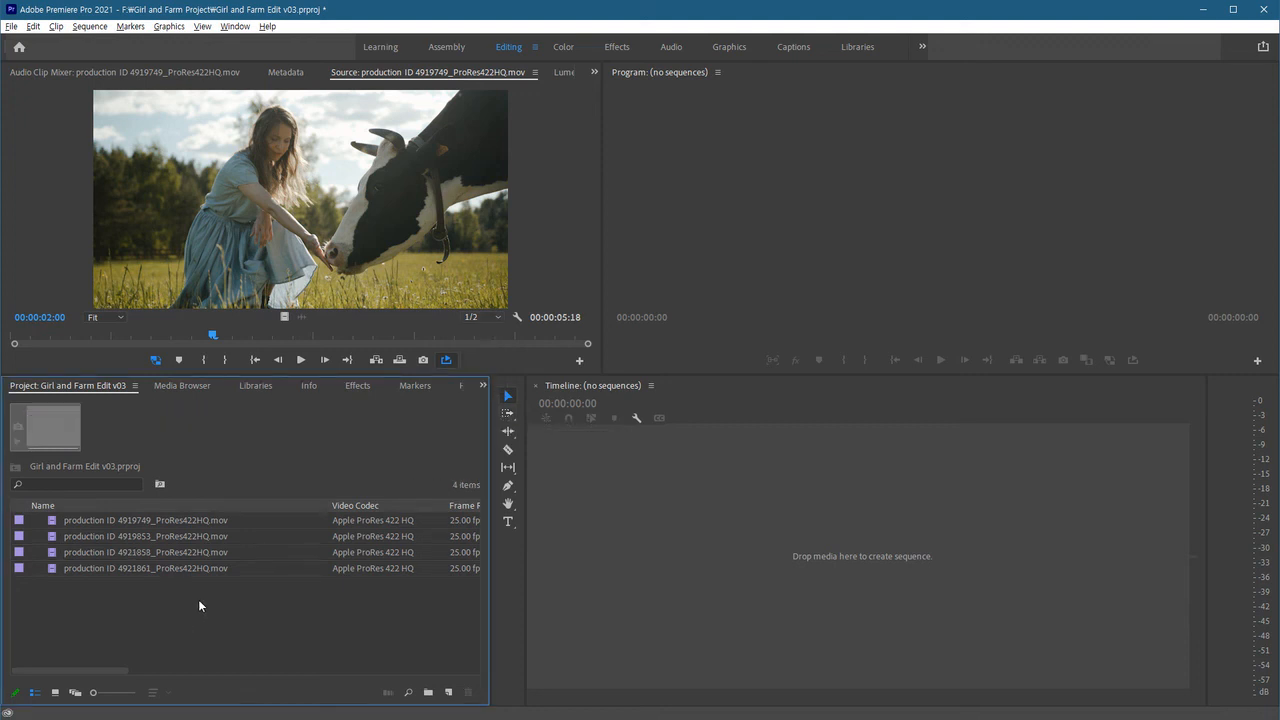
click(203, 551)
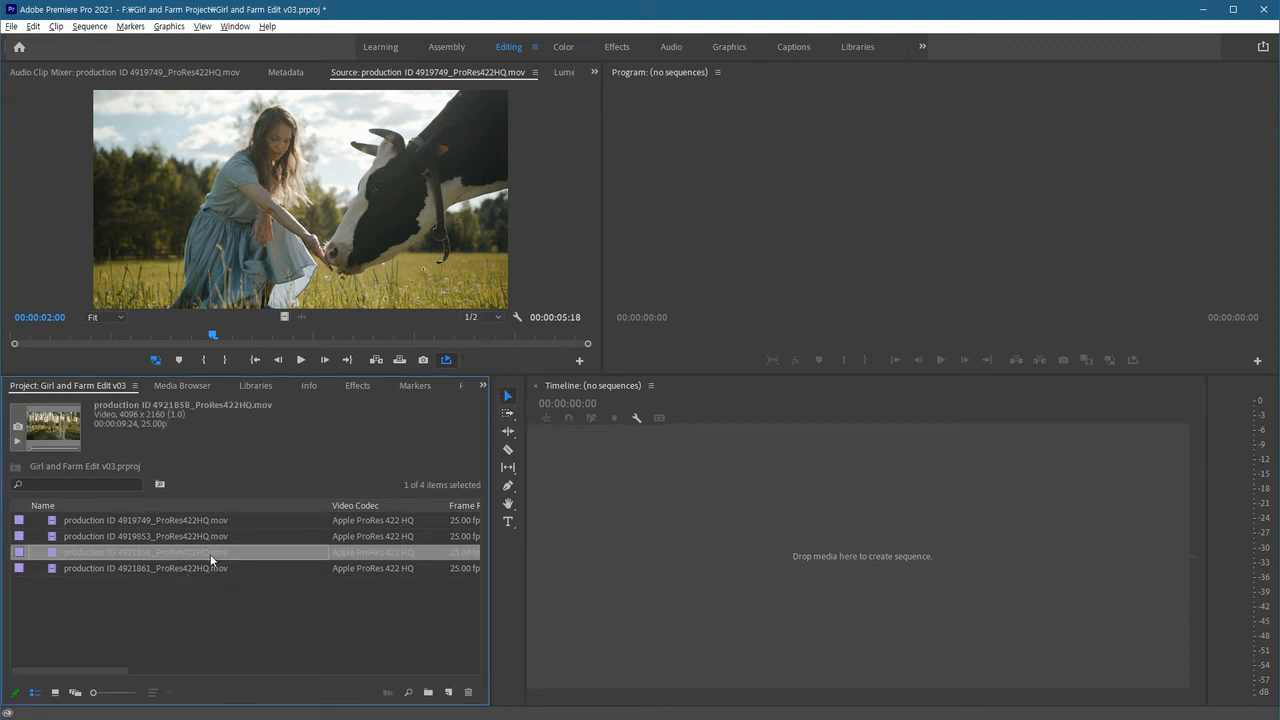
right_click(211, 554)
mouse_move(289, 449)
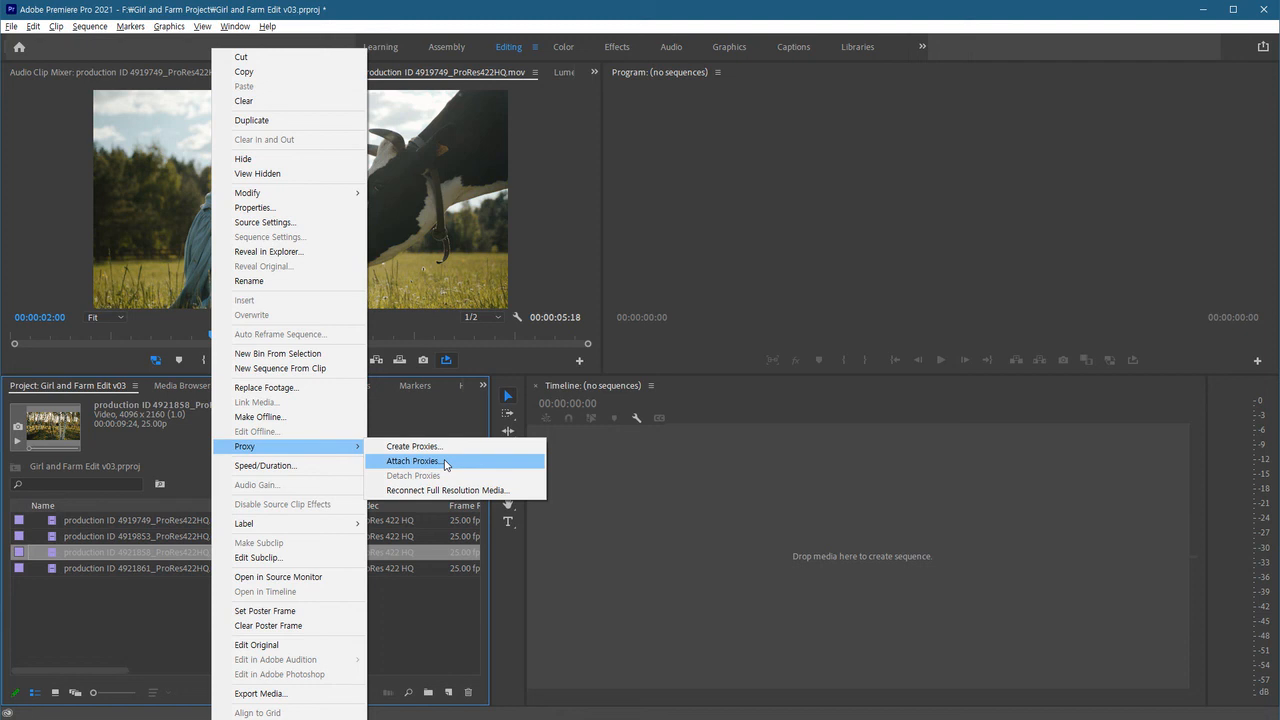
click(145, 615)
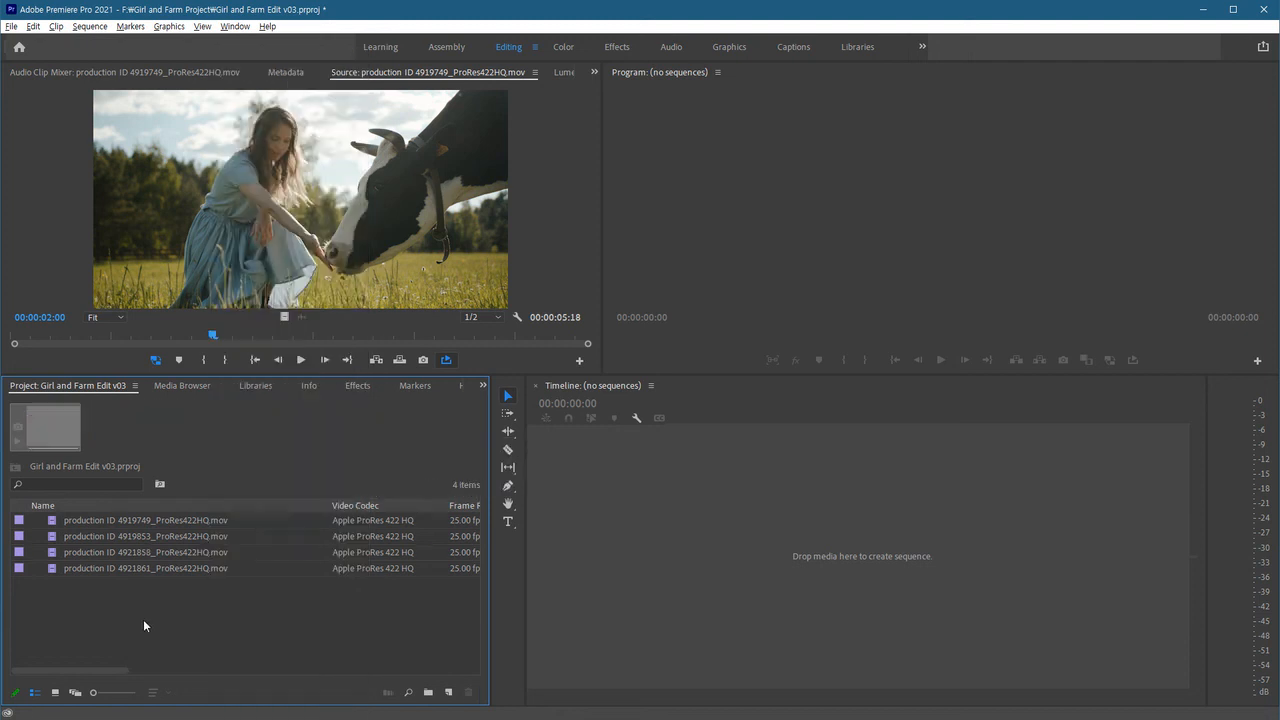
Close the Girl and Farm Edit v03 project, saving its changes
click(12, 28)
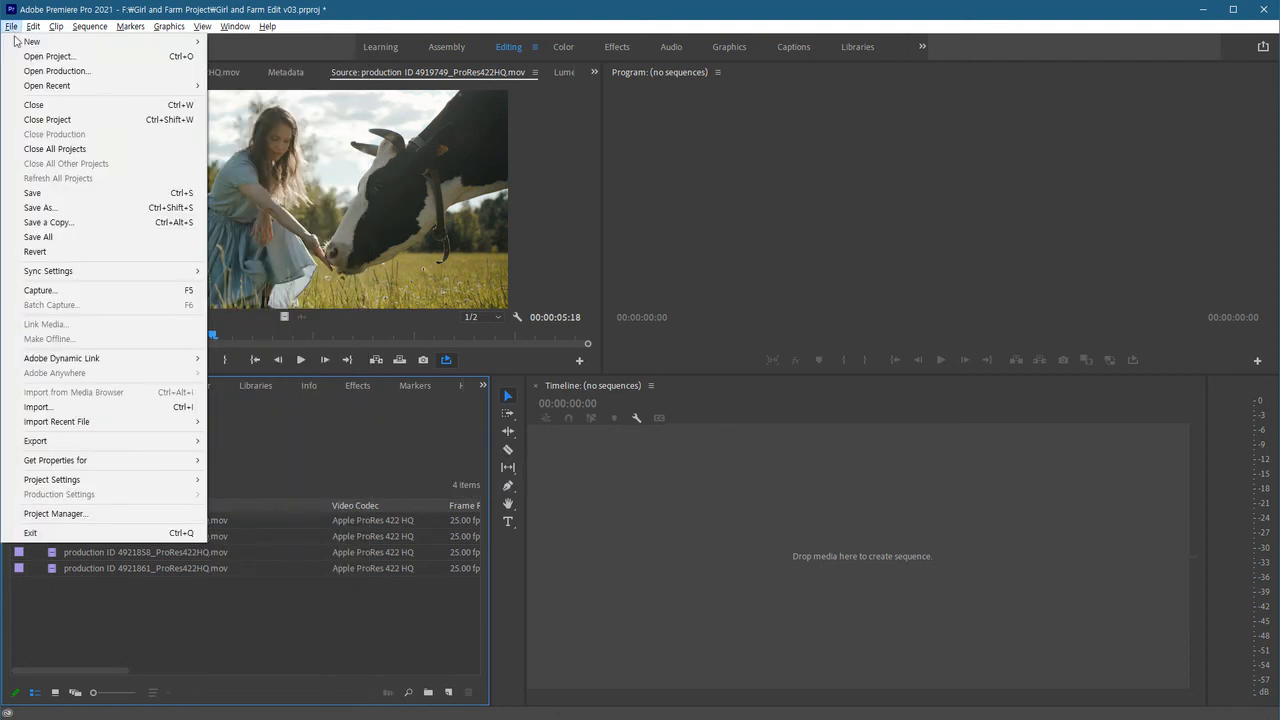
click(56, 120)
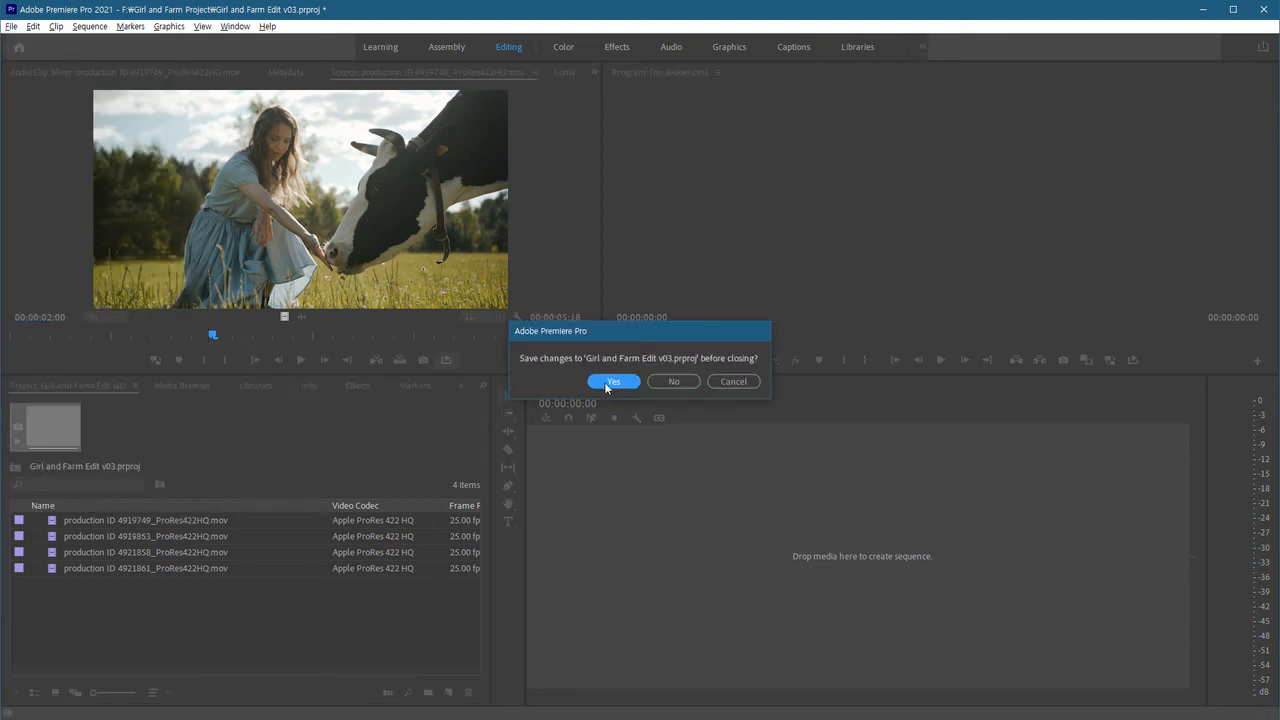
click(613, 382)
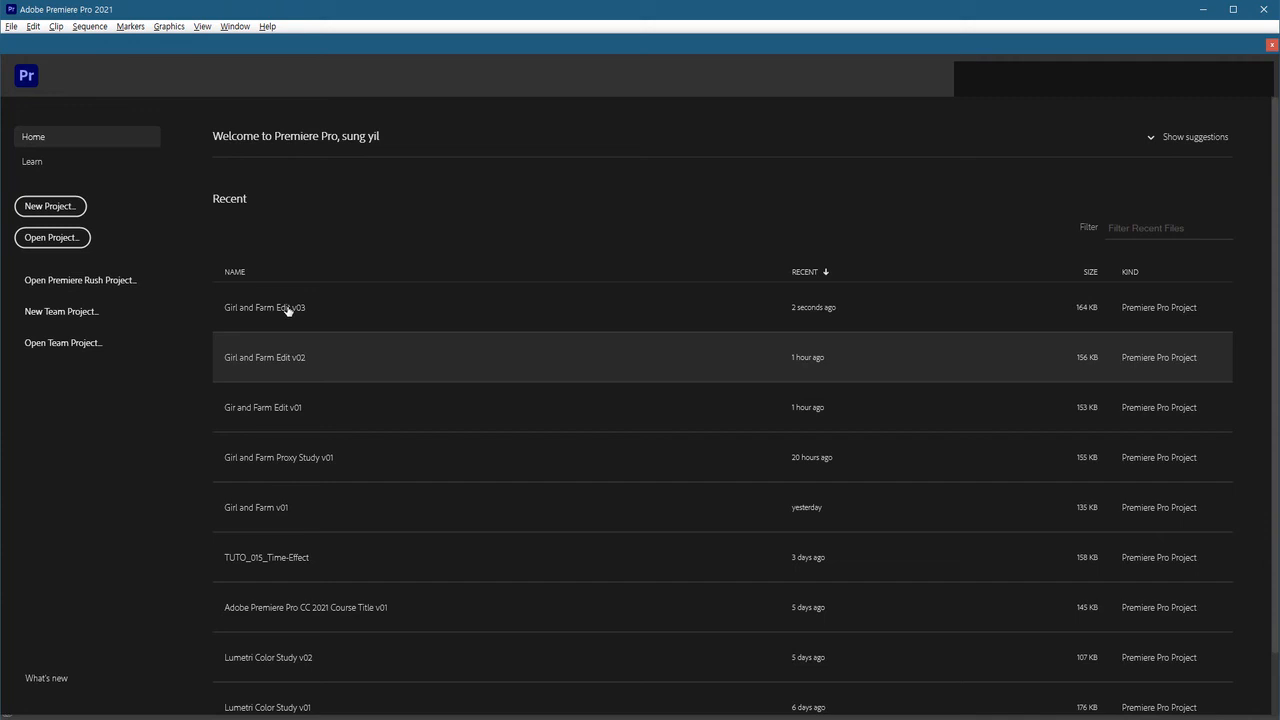
Start a new project and enable ingest in its ingest settings
click(70, 207)
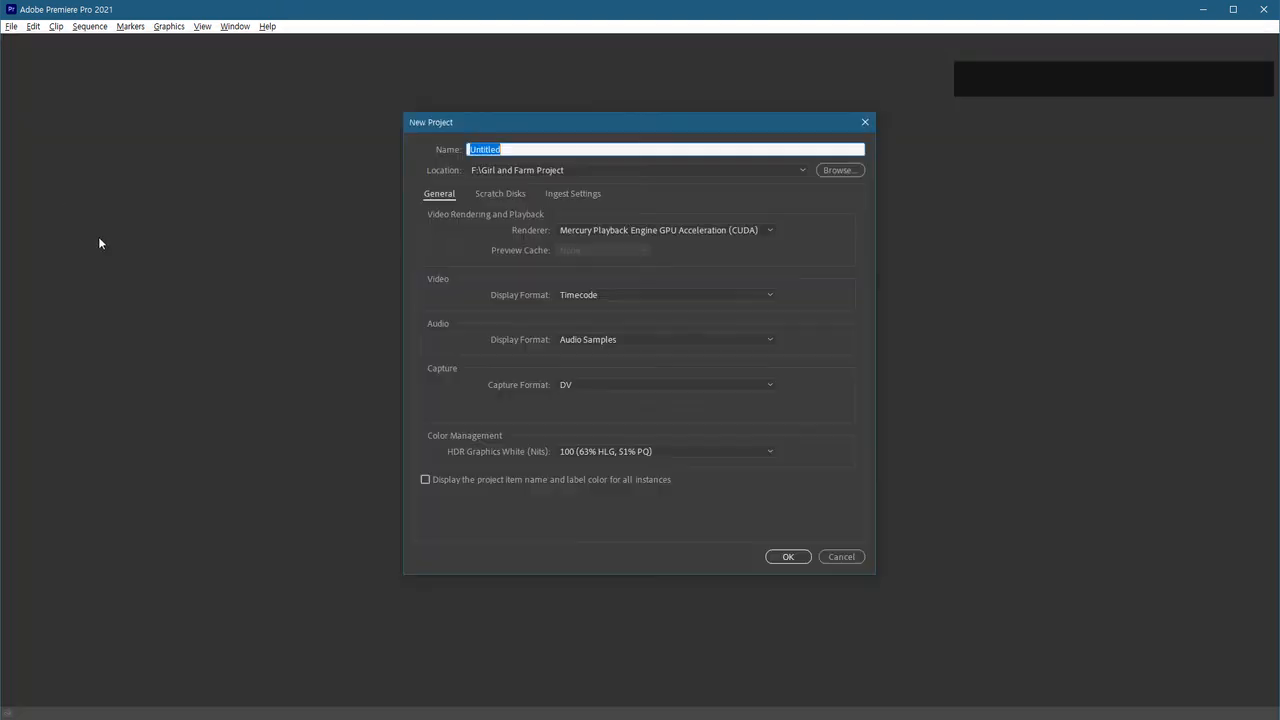
click(566, 195)
click(473, 225)
Try the Copy and Create Proxies ingest option and look through its proxy presets
click(548, 224)
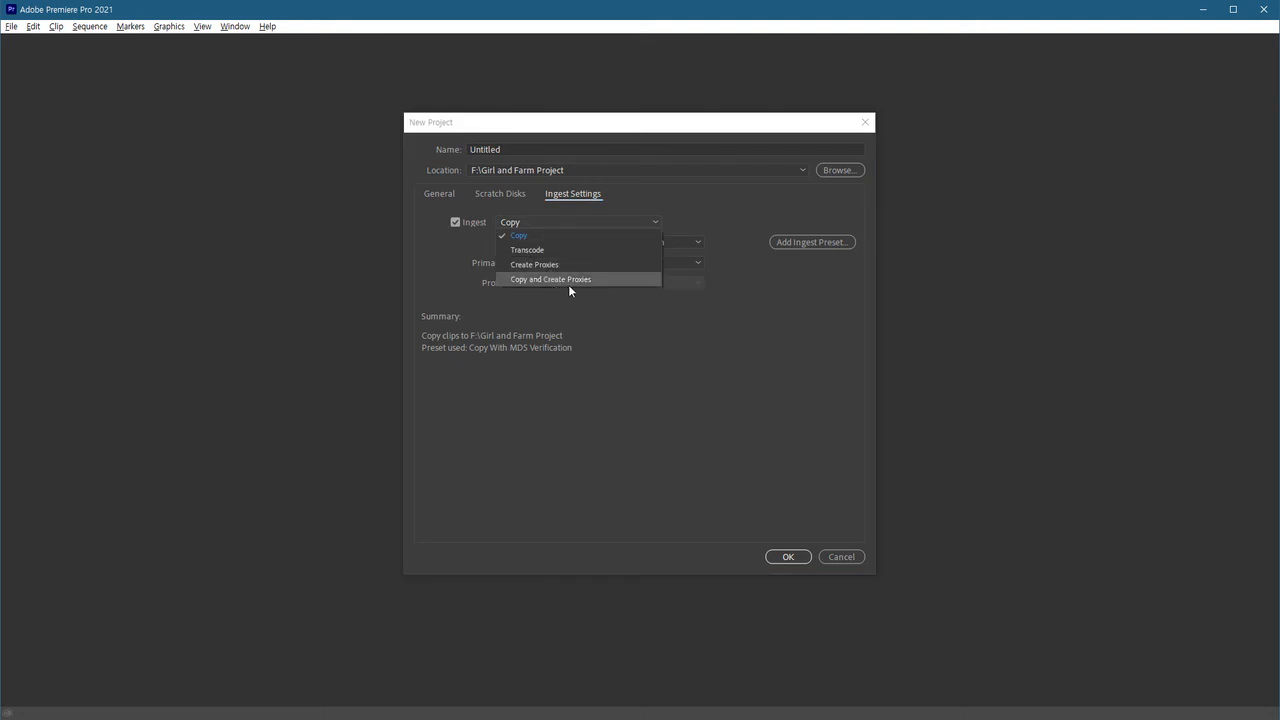
click(528, 280)
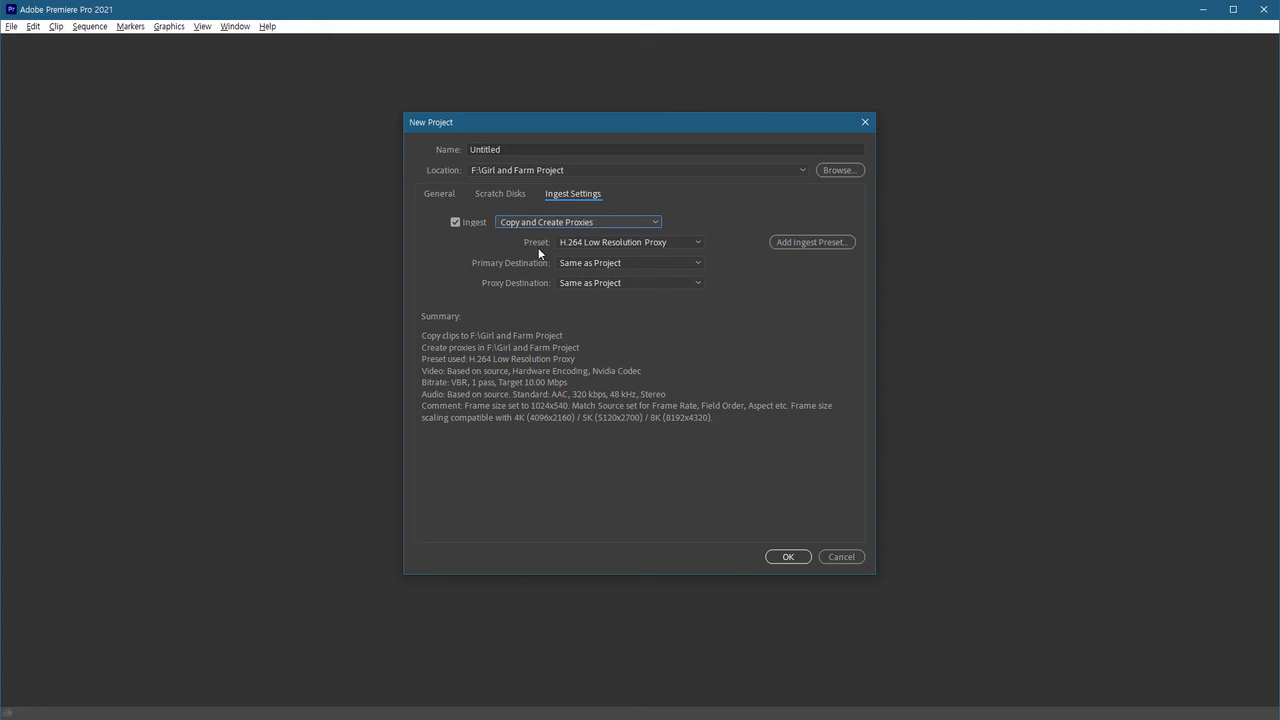
click(627, 241)
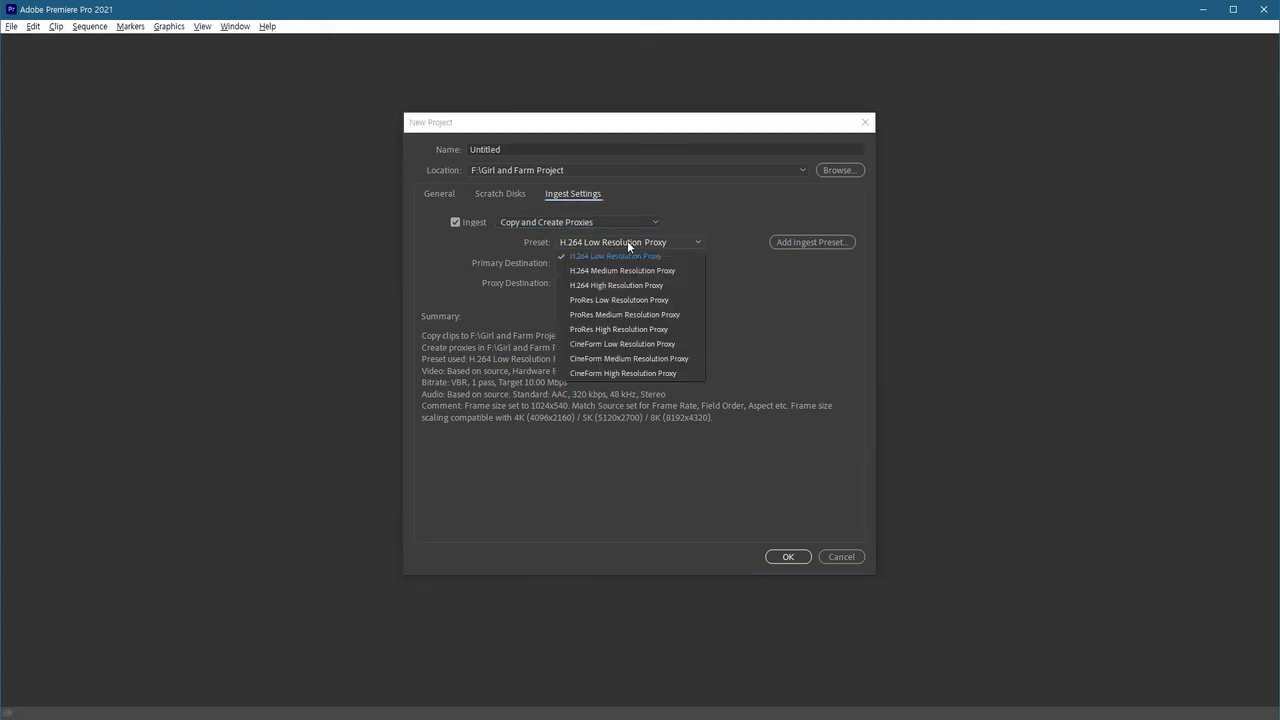
click(488, 278)
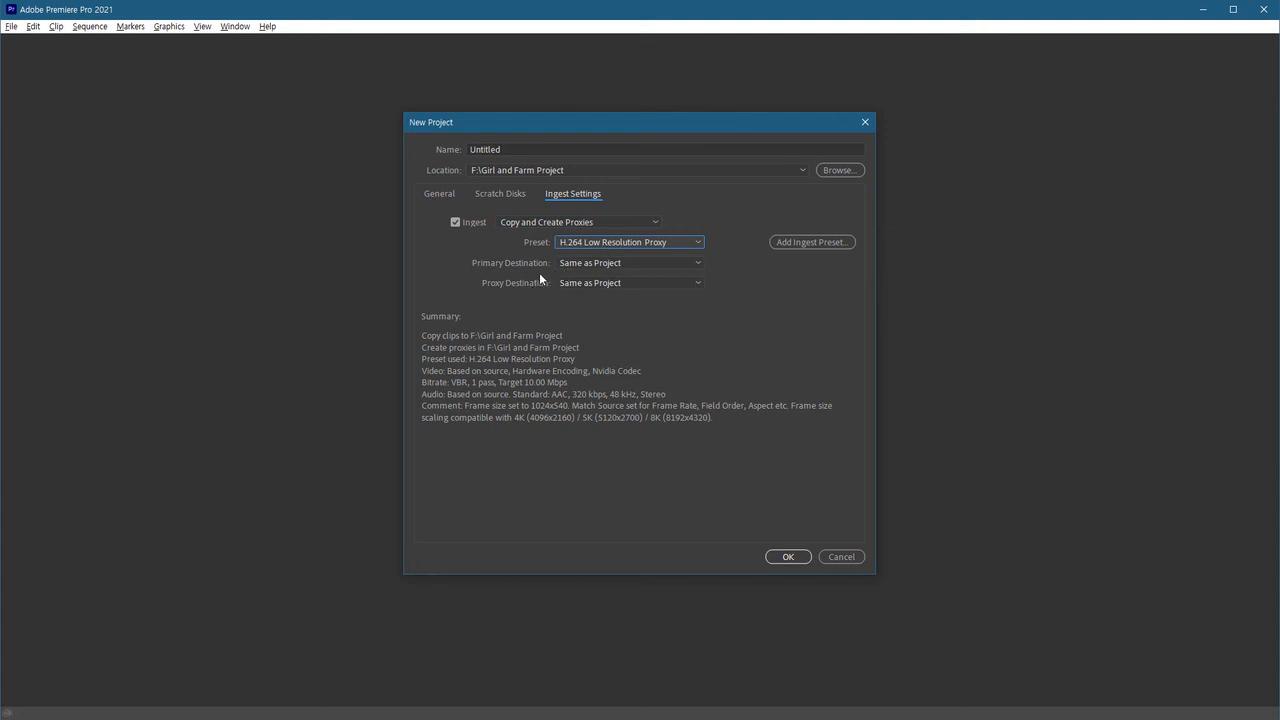
Set the ingest option to Create Proxies with the ProRes Low Resolution Proxy preset
click(548, 224)
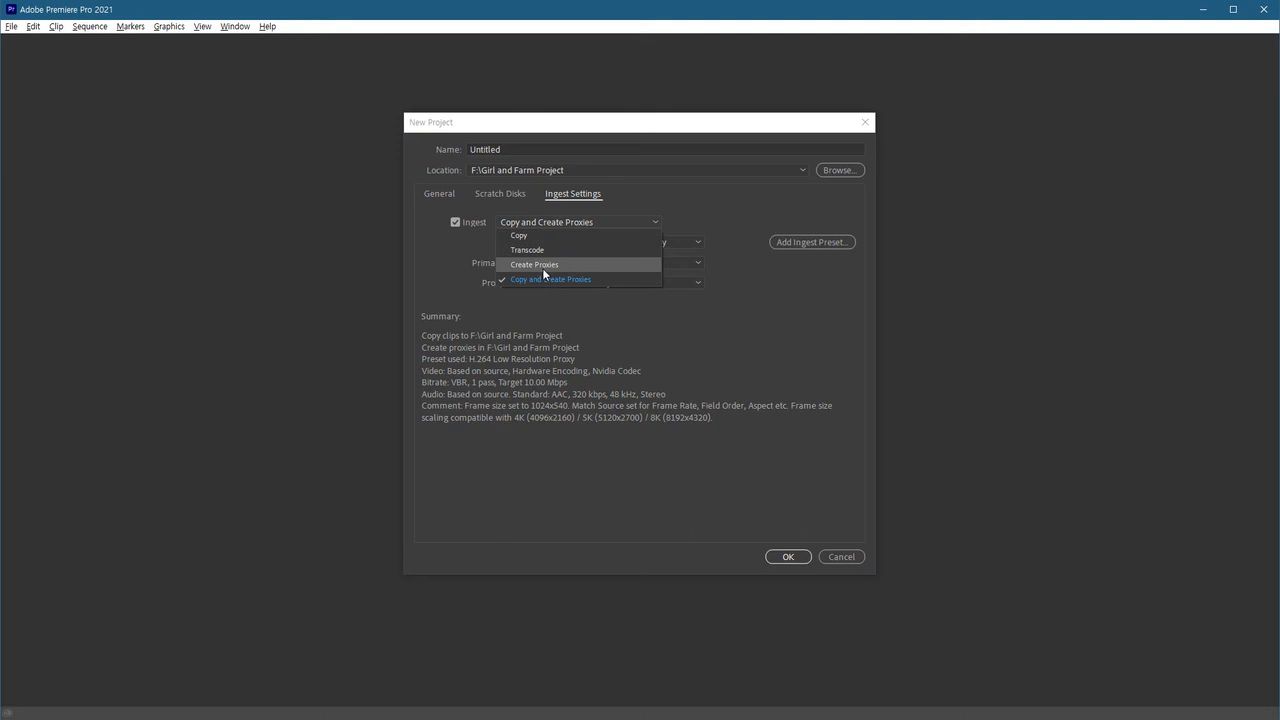
click(542, 265)
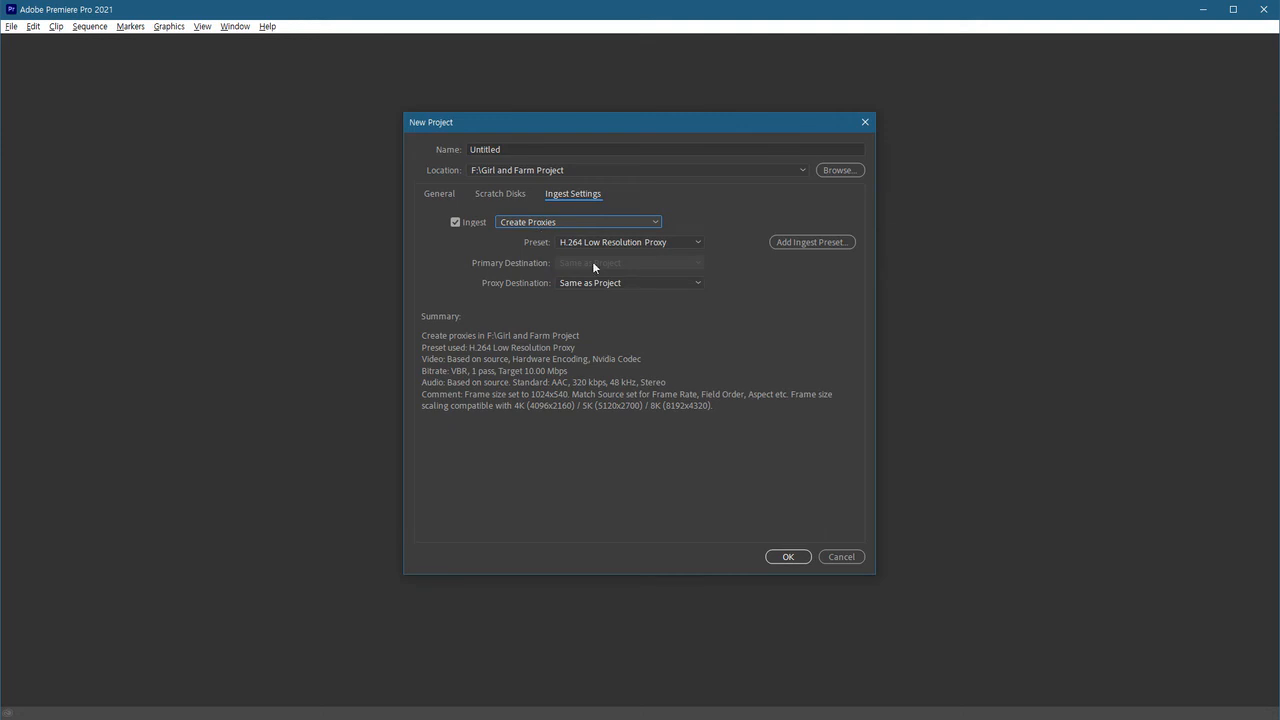
click(644, 244)
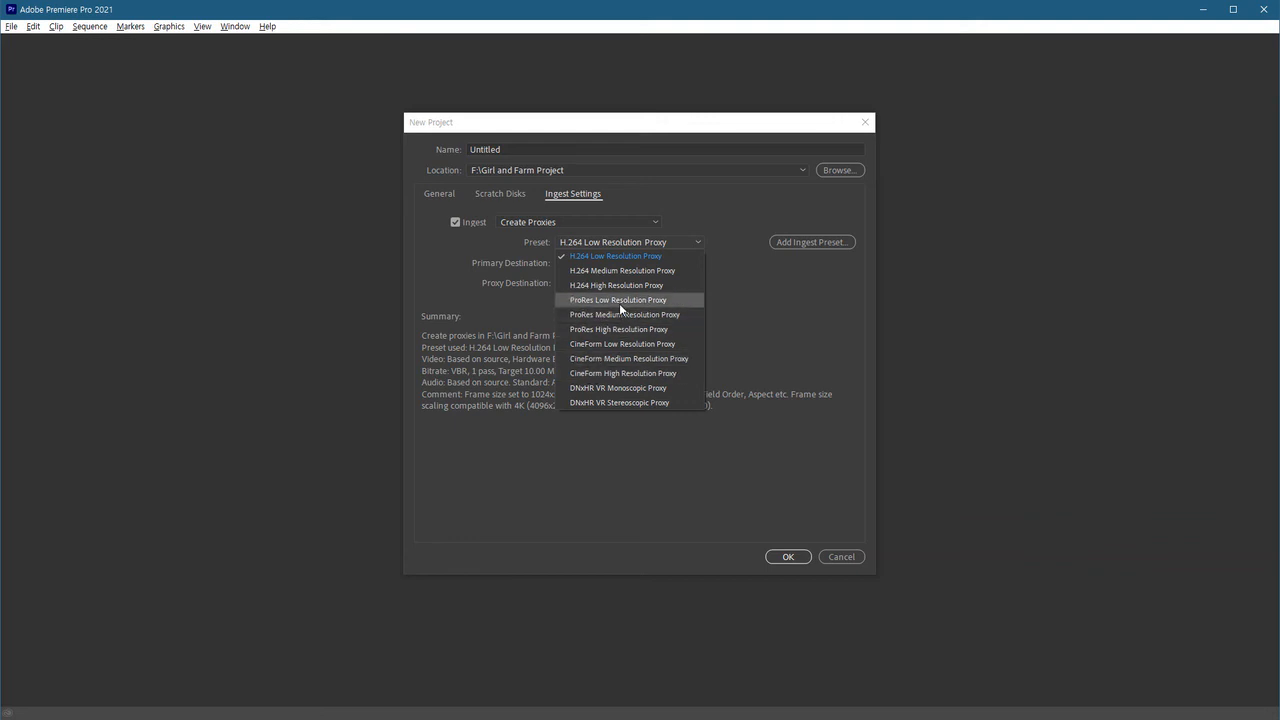
click(629, 301)
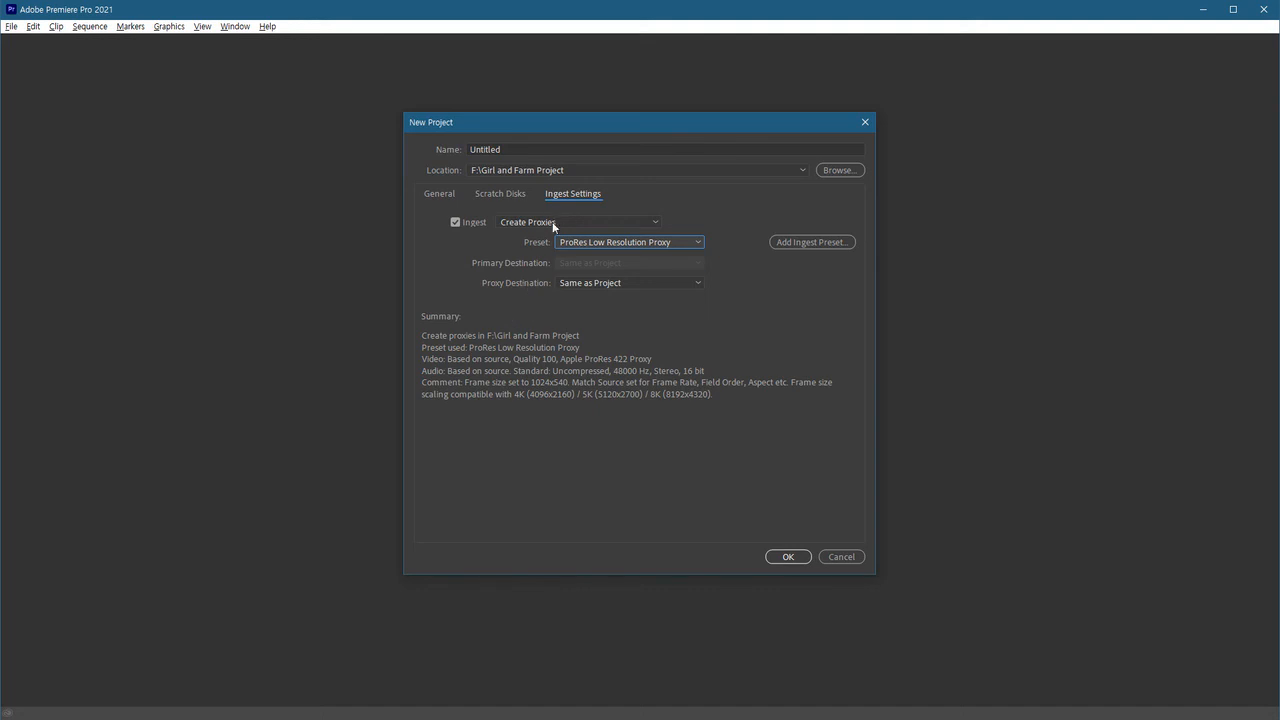
Review the scratch disk locations and keep the proxy destination at Same as Project
click(496, 195)
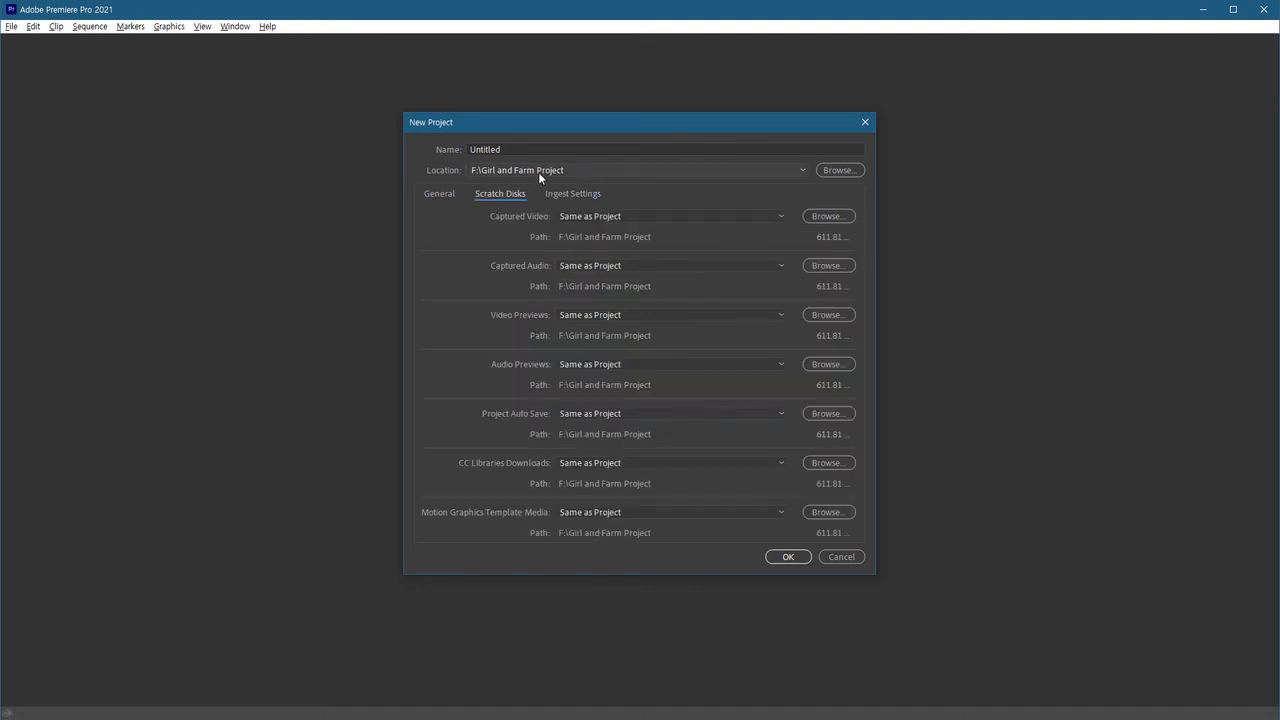
click(565, 195)
click(610, 283)
click(612, 297)
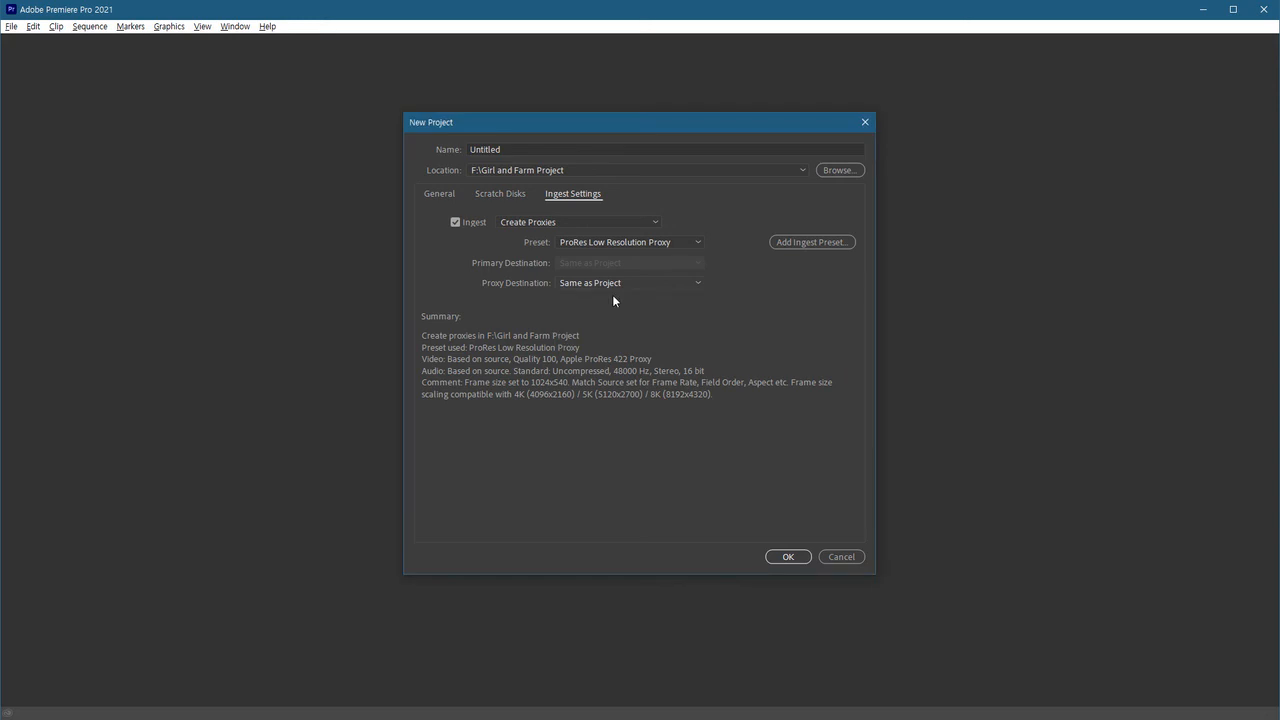
Name the new project "Girl and Farm Edit v04" and create it with the chosen proxy ingest settings
drag(505, 149, 365, 150)
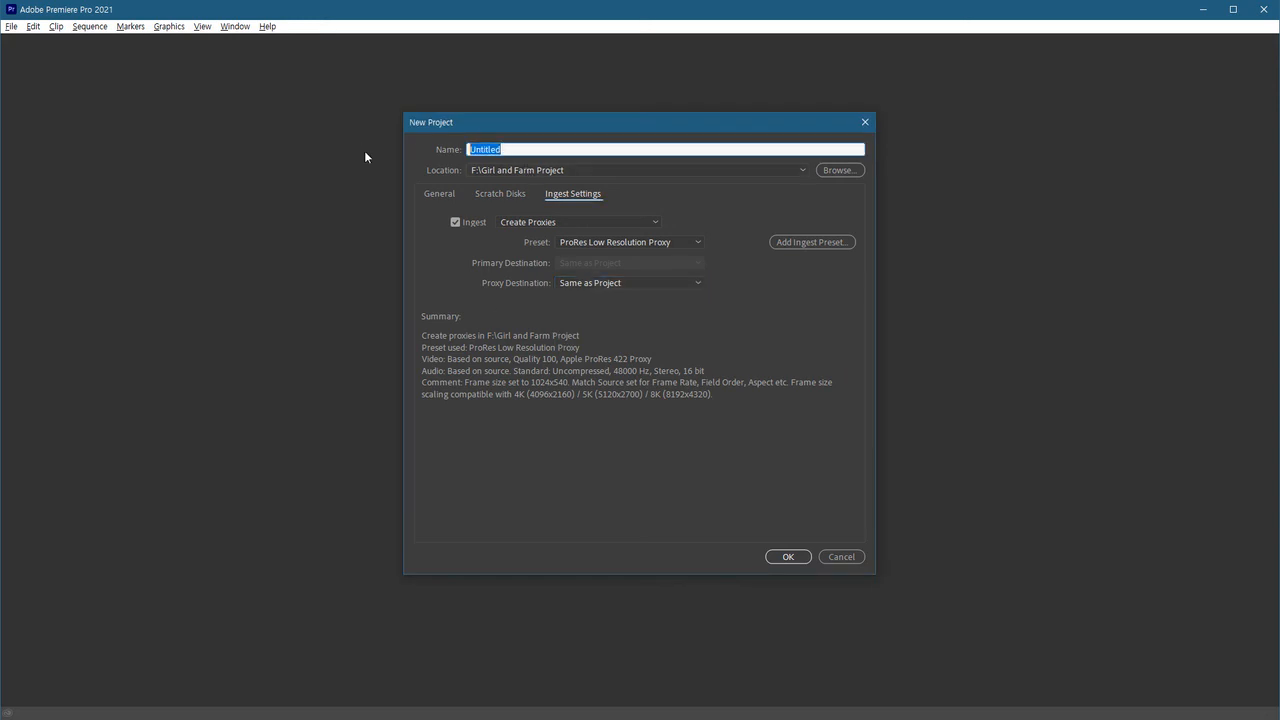
text(Girl and Farm Edit v04)
click(789, 558)
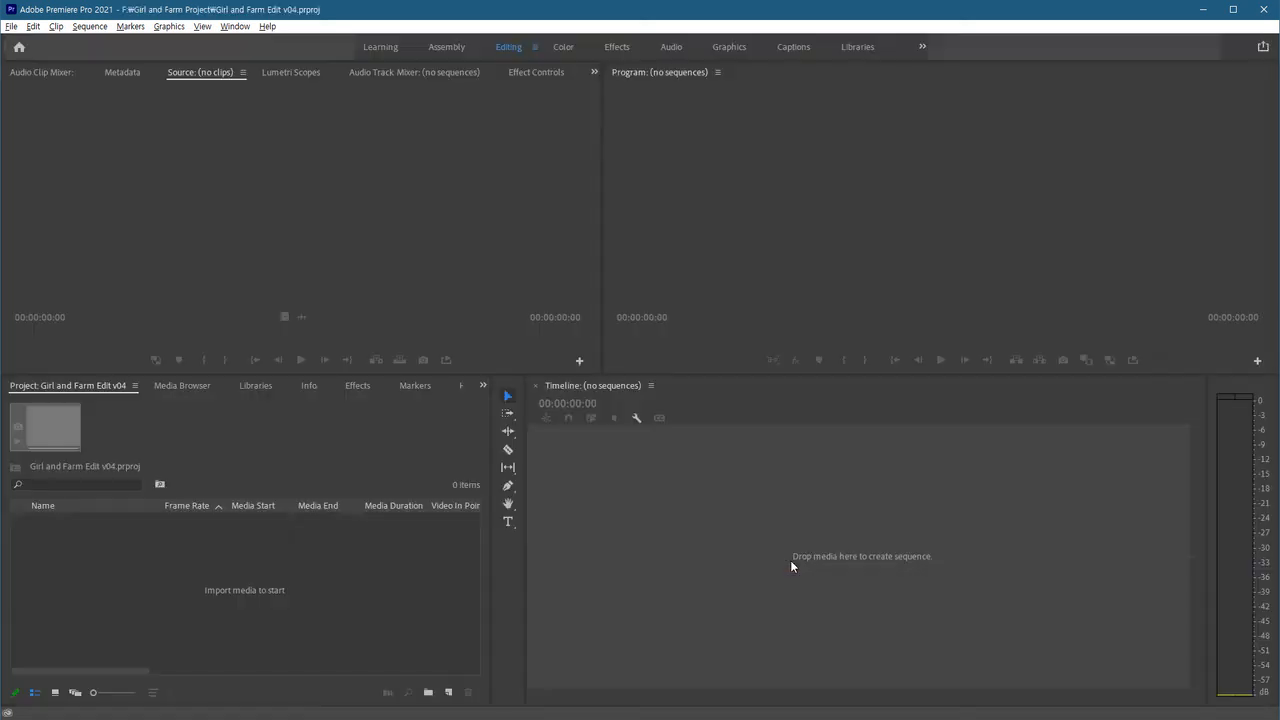
Import the 4K clips production ID 4919749, 4919853, 4921858 and 4921861 so their proxies are generated, then return to the project
double_click(306, 557)
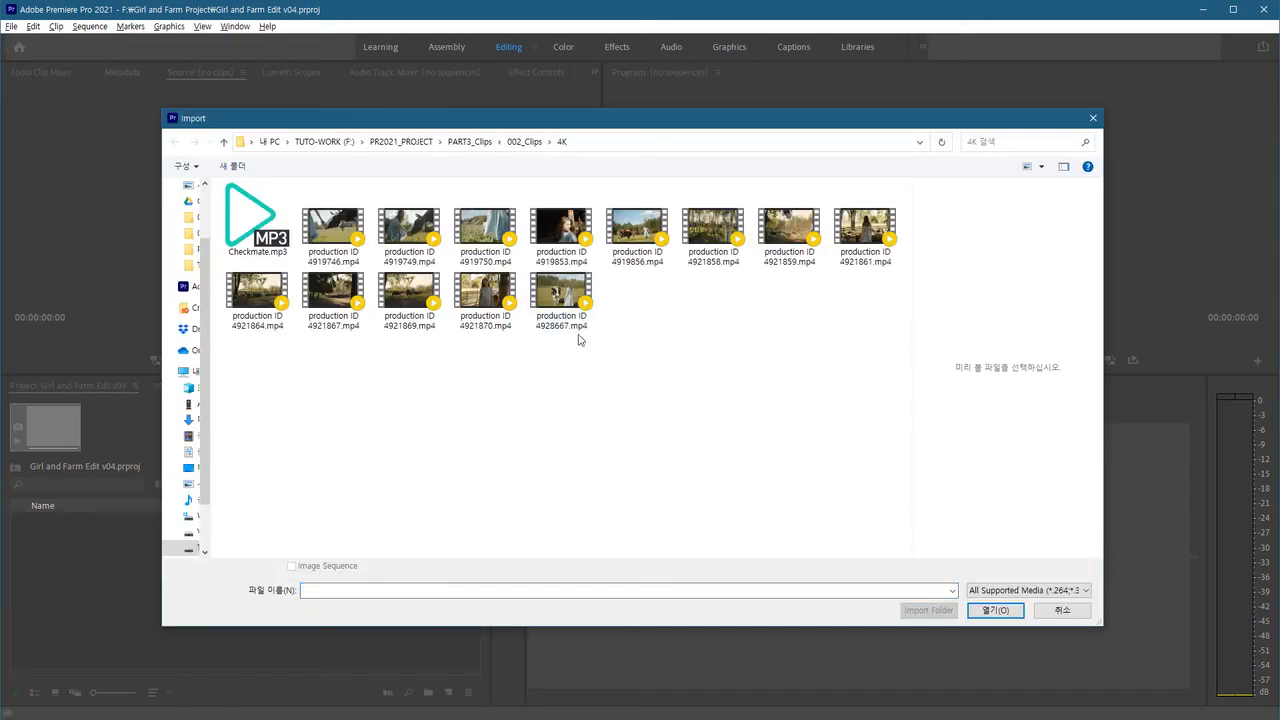
click(555, 235)
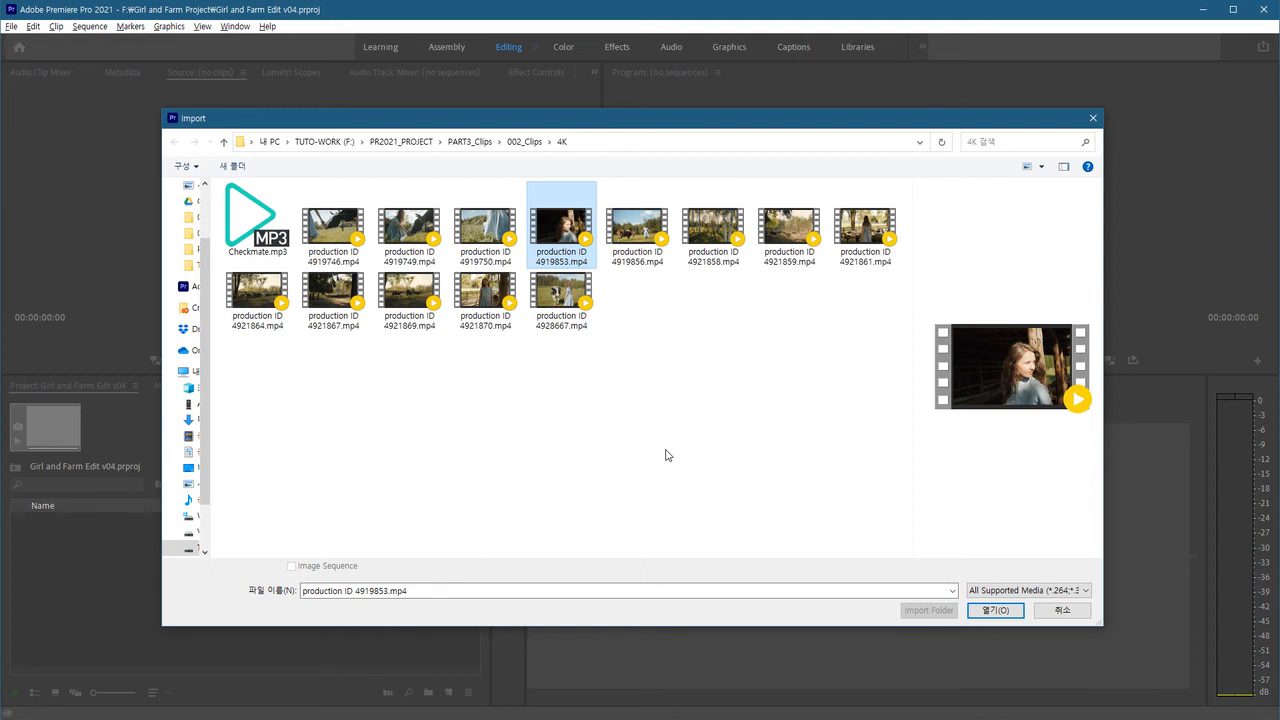
ctrl+click(409, 230)
ctrl+click(724, 234)
ctrl+click(865, 230)
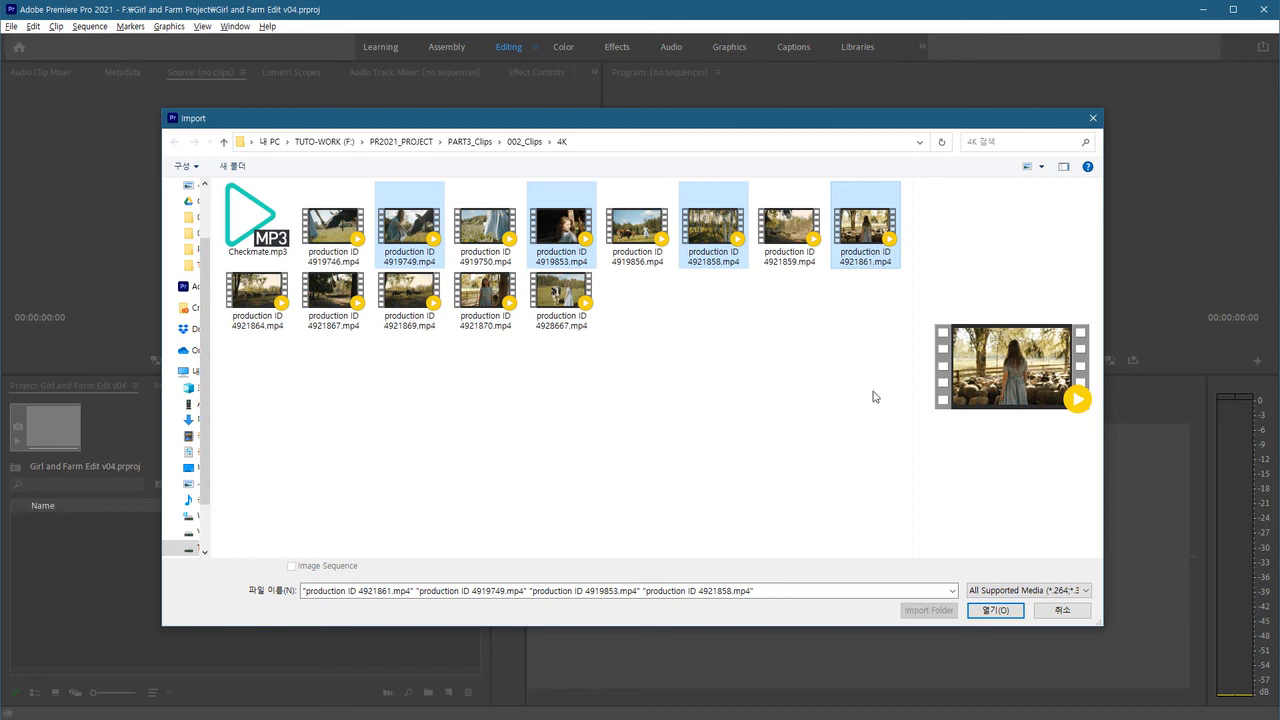
click(1013, 612)
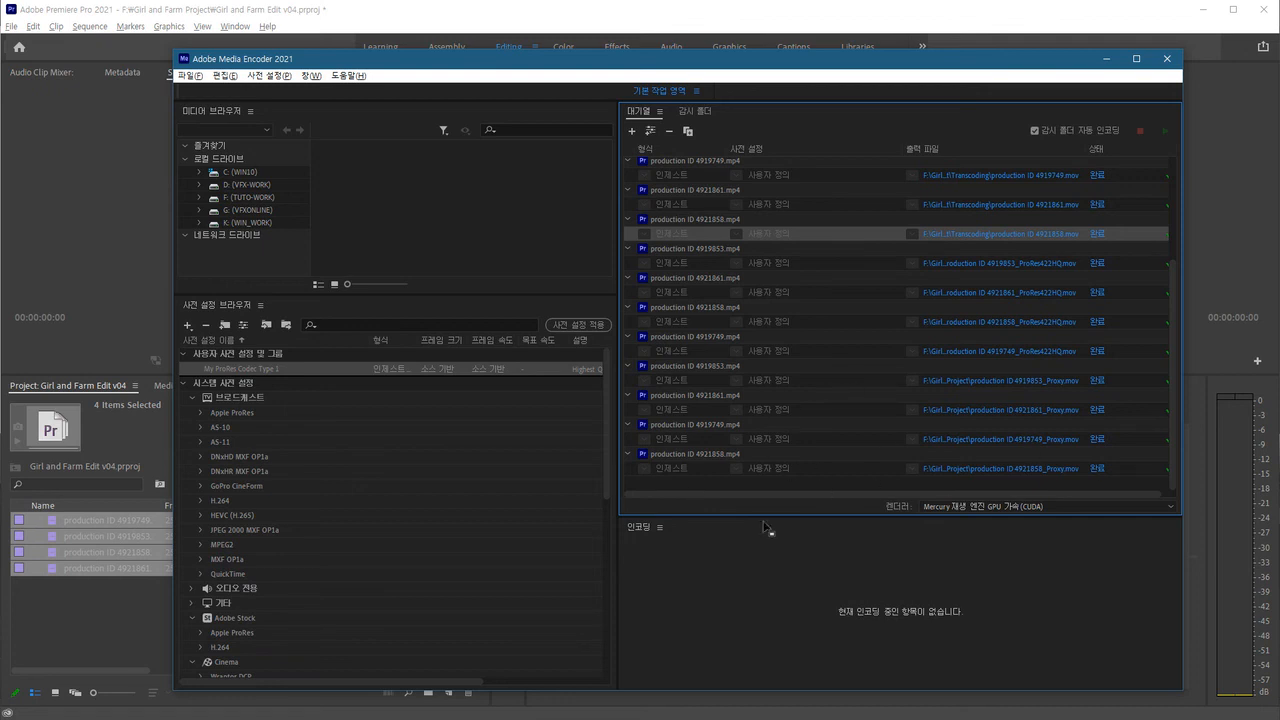
click(88, 613)
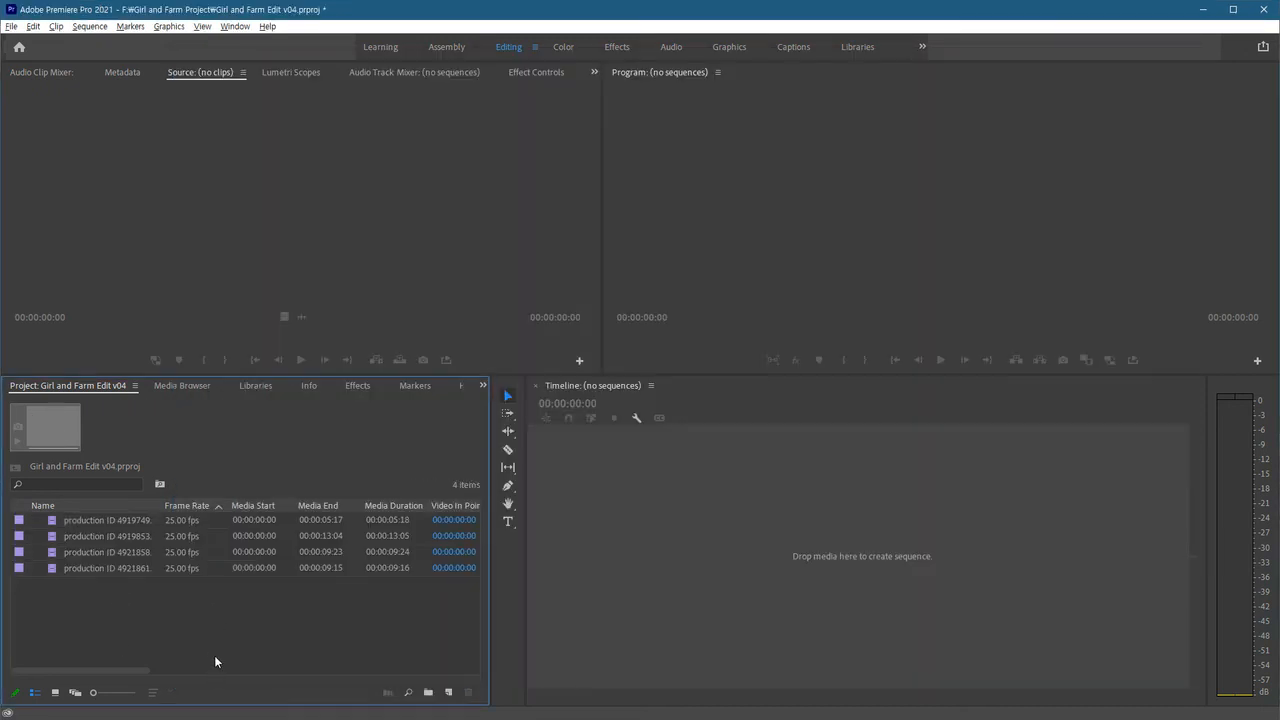
Open production ID 4919749.mp4 in the Source Monitor and play and scrub through it with proxies enabled
drag(123, 671, 90, 671)
double_click(53, 521)
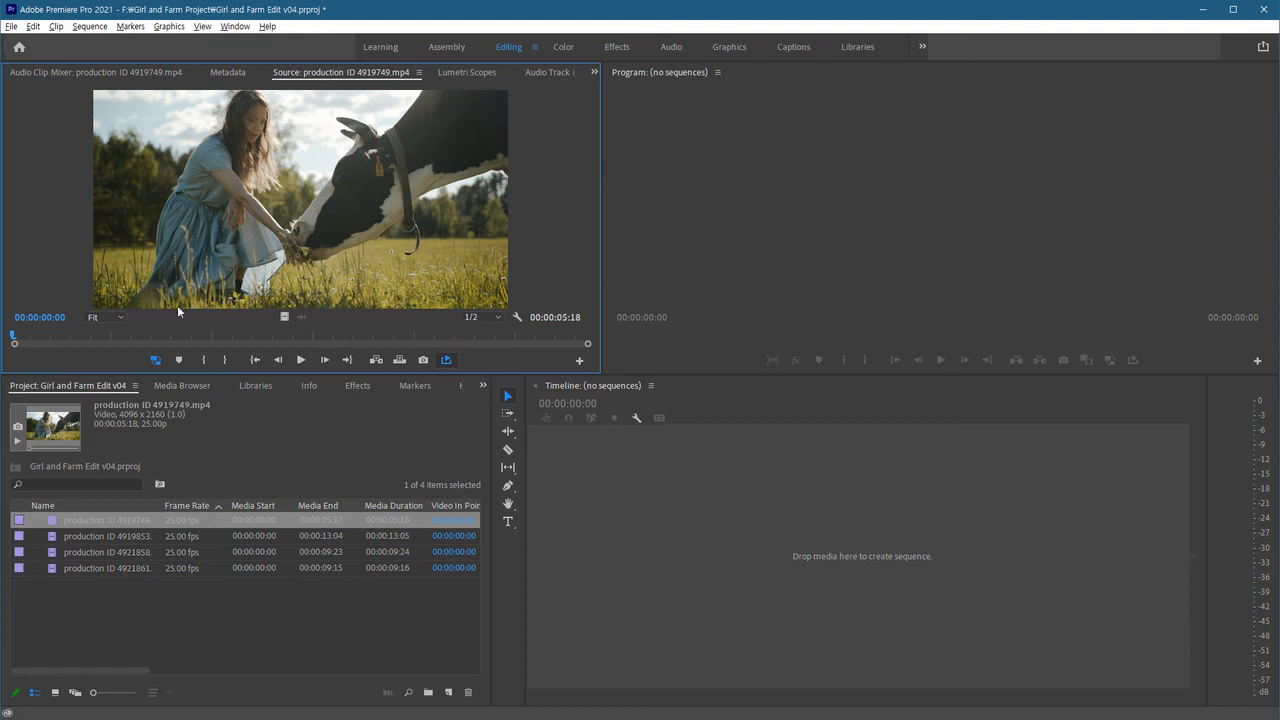
click(156, 361)
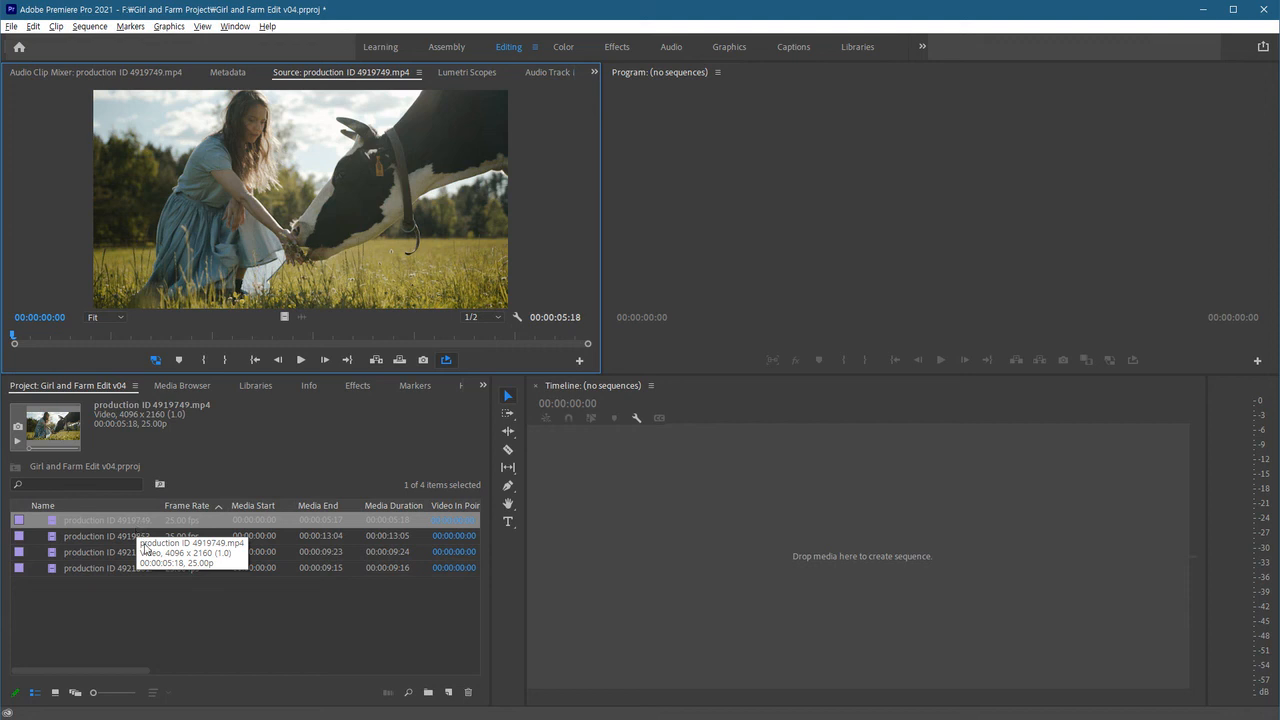
click(300, 360)
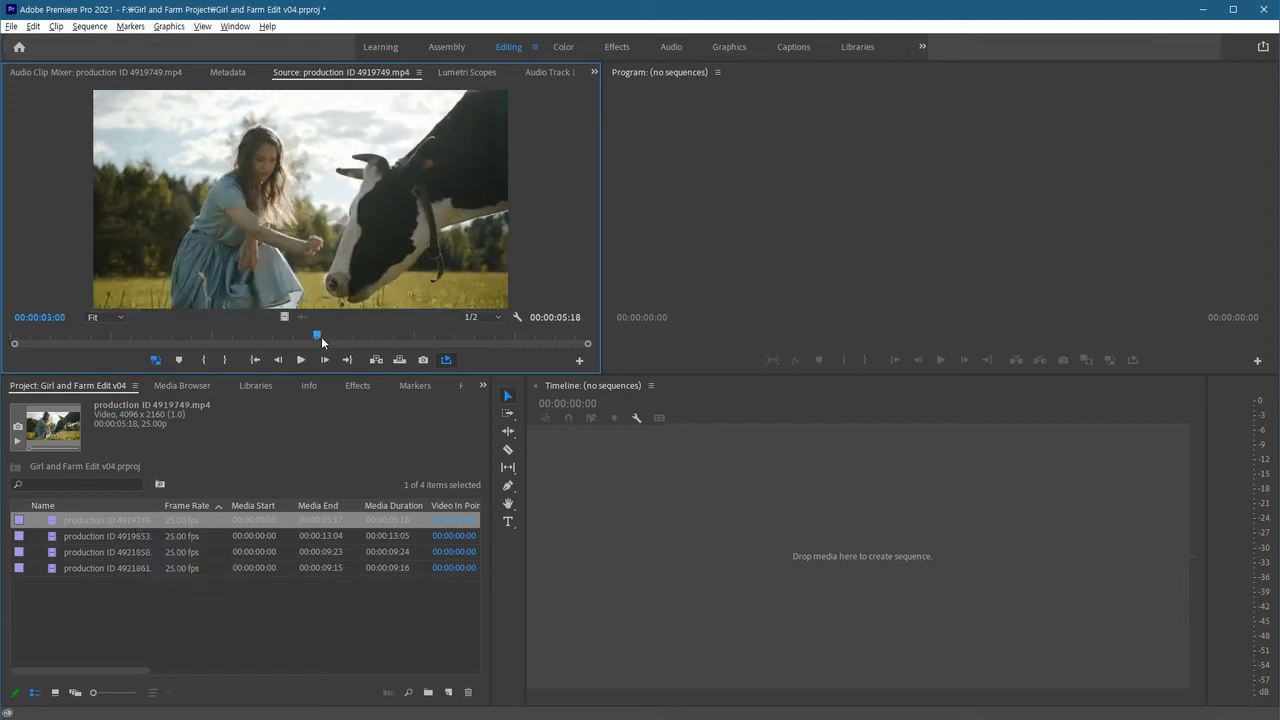
click(256, 334)
mouse_move(256, 336)
mouse_down()
mouse_move(130, 335)
mouse_move(303, 334)
mouse_move(249, 335)
mouse_up()
key(Right)
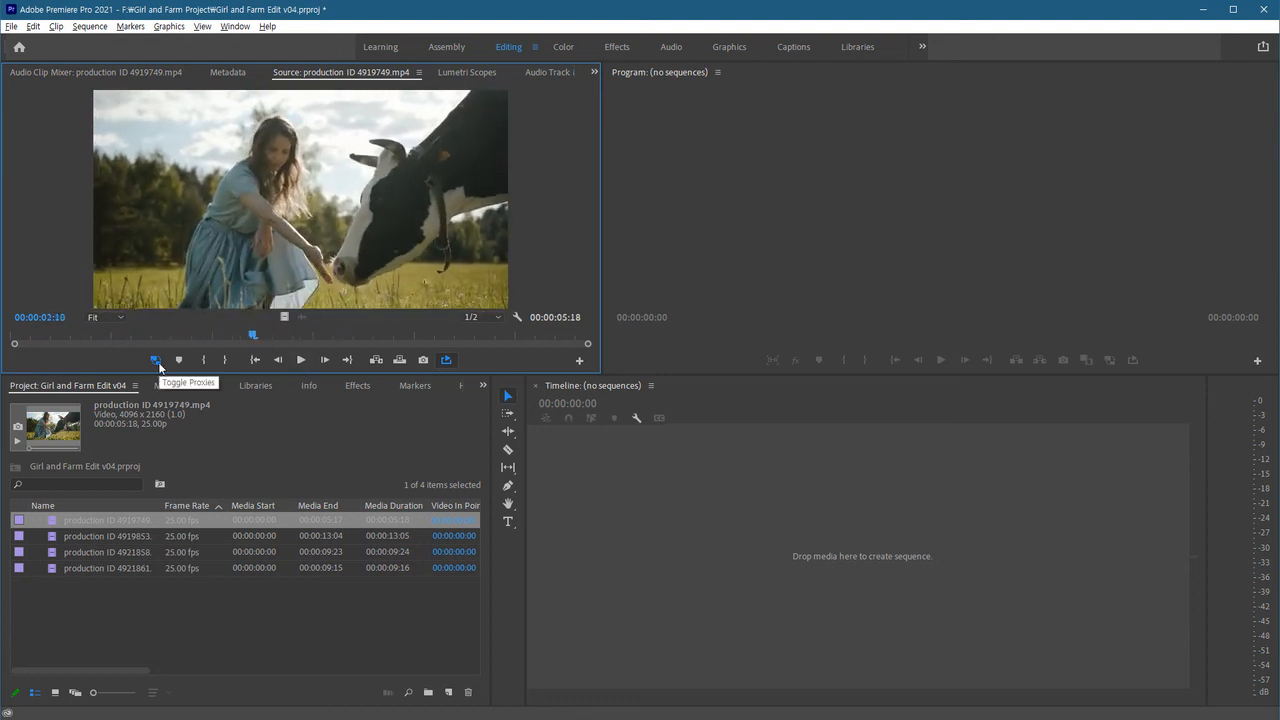
Compare the clip's original 4K footage with its proxy by playing and scrubbing with proxies off, then on again
mouse_move(250, 336)
mouse_down()
mouse_move(200, 336)
mouse_move(379, 338)
mouse_move(136, 337)
mouse_move(240, 337)
mouse_up()
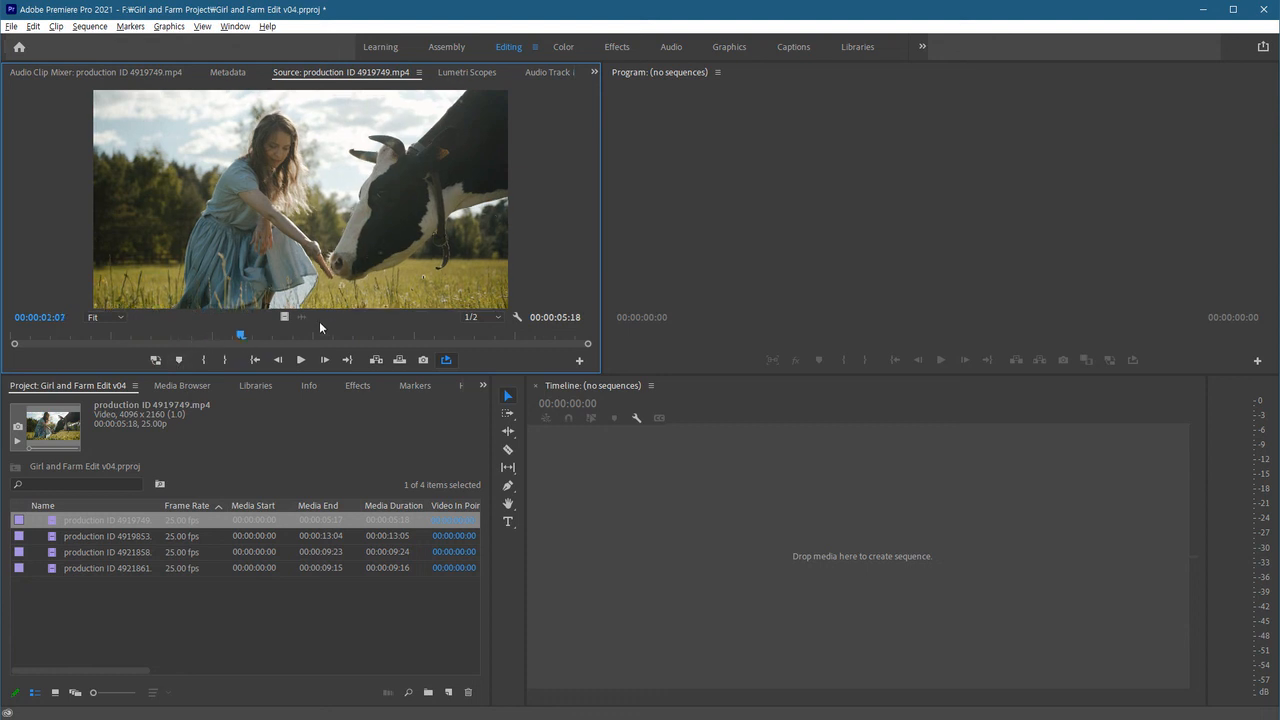
key(space)
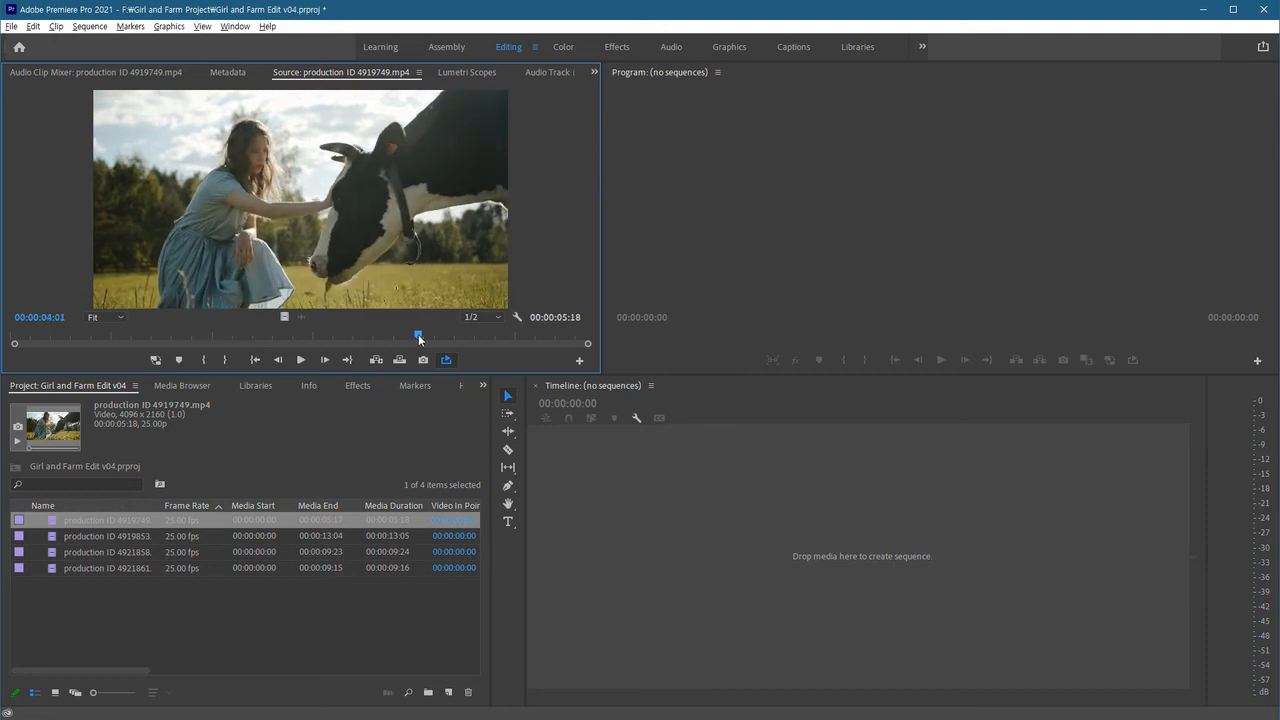
drag(339, 342, 176, 357)
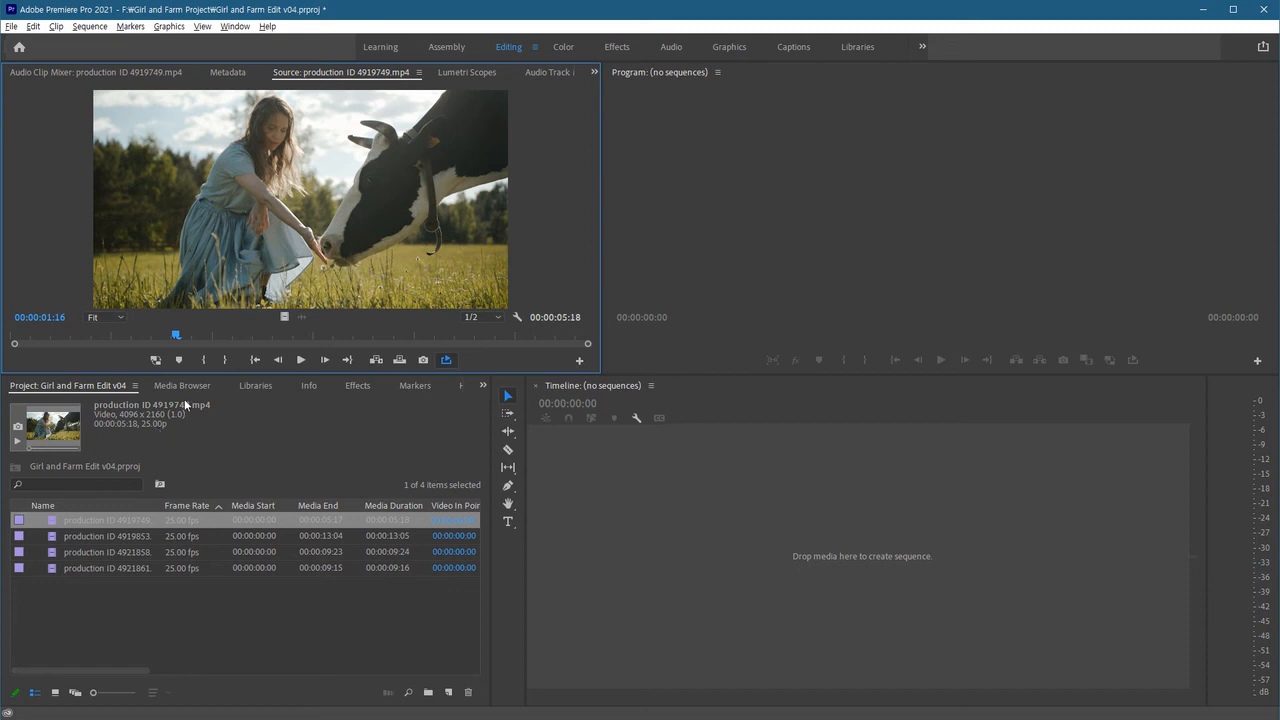
mouse_move(198, 335)
mouse_down()
mouse_move(344, 339)
mouse_move(151, 340)
mouse_up()
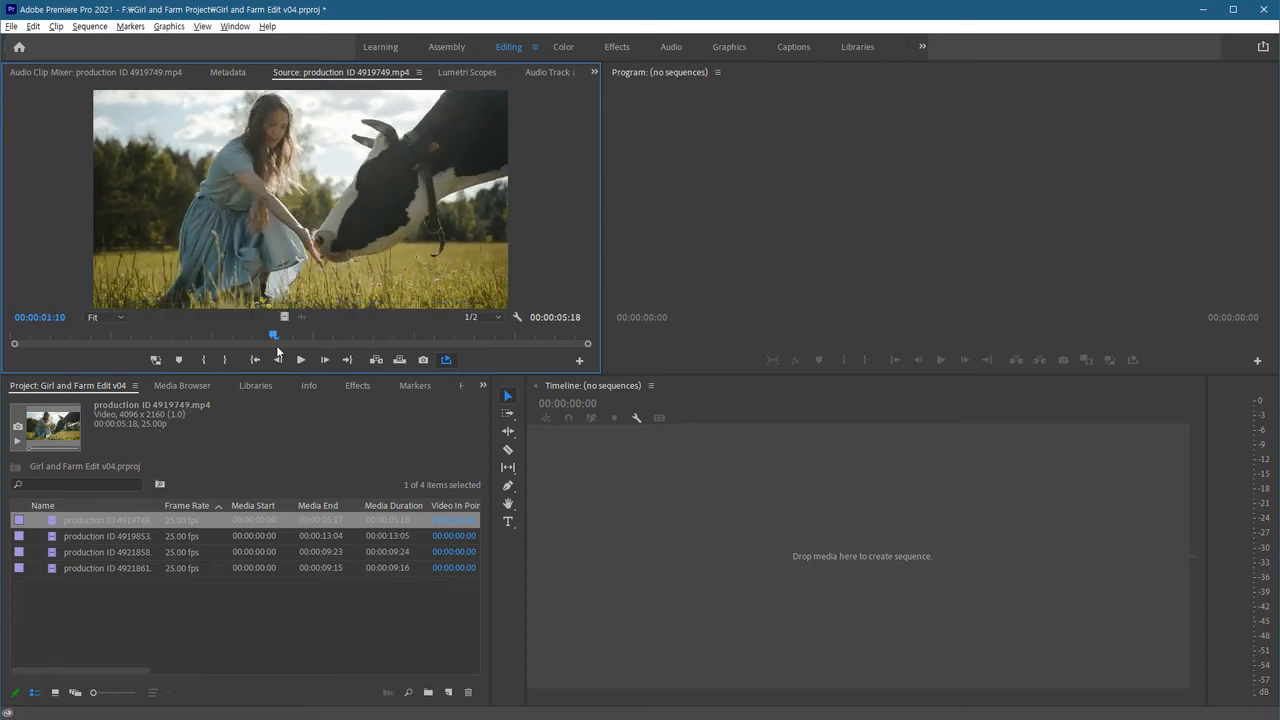
click(155, 360)
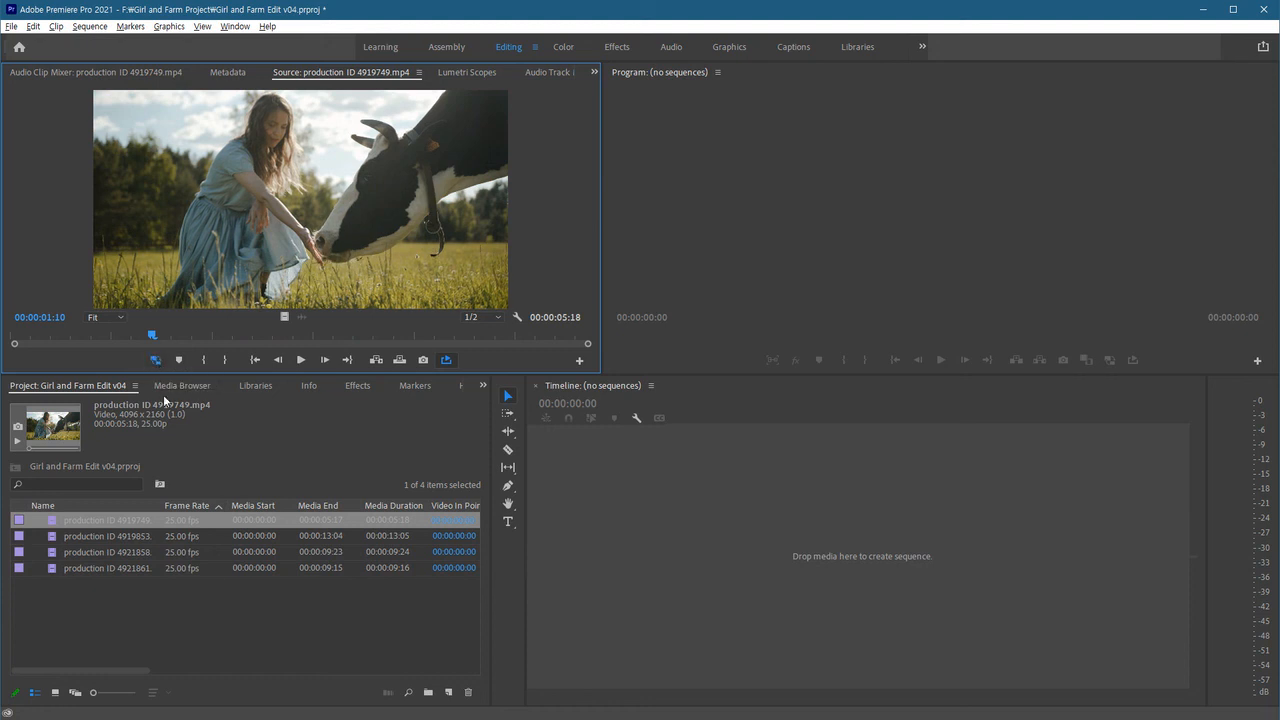
drag(197, 340, 267, 353)
drag(141, 346, 197, 355)
Add the Proxy property to the project's metadata columns and place that column directly after Name
drag(149, 672, 260, 671)
right_click(352, 513)
click(377, 518)
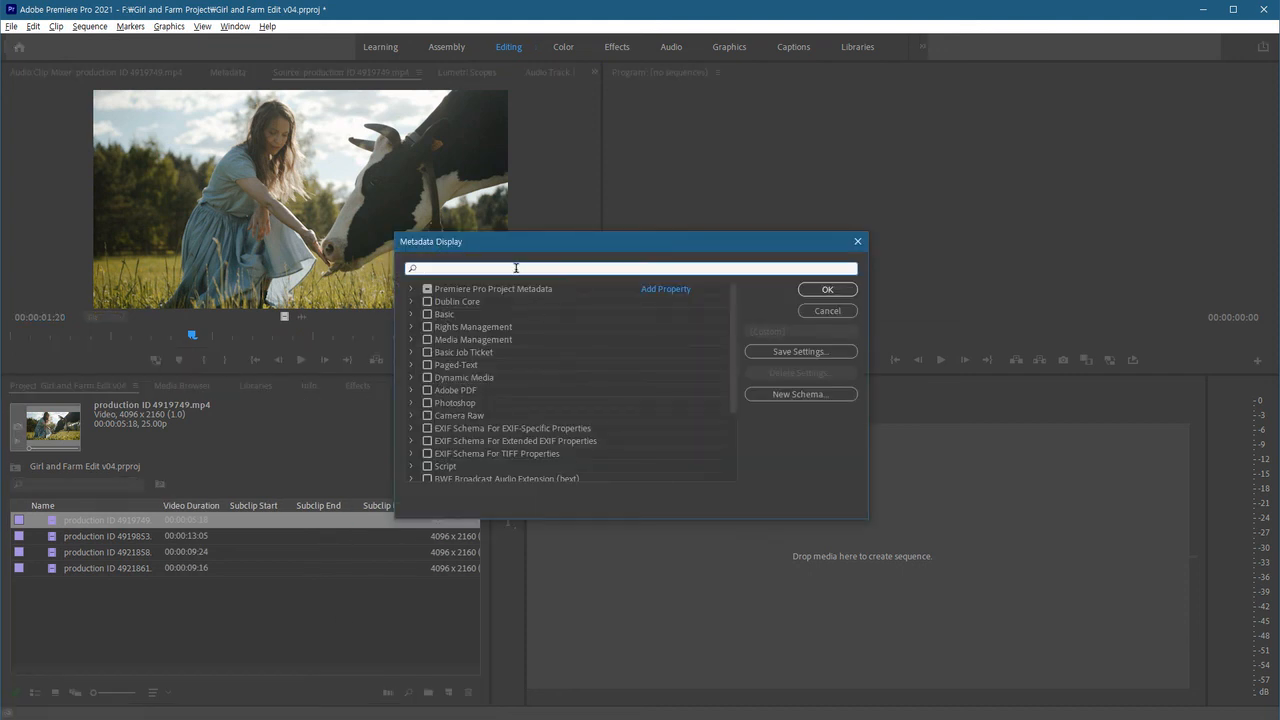
text(proxy)
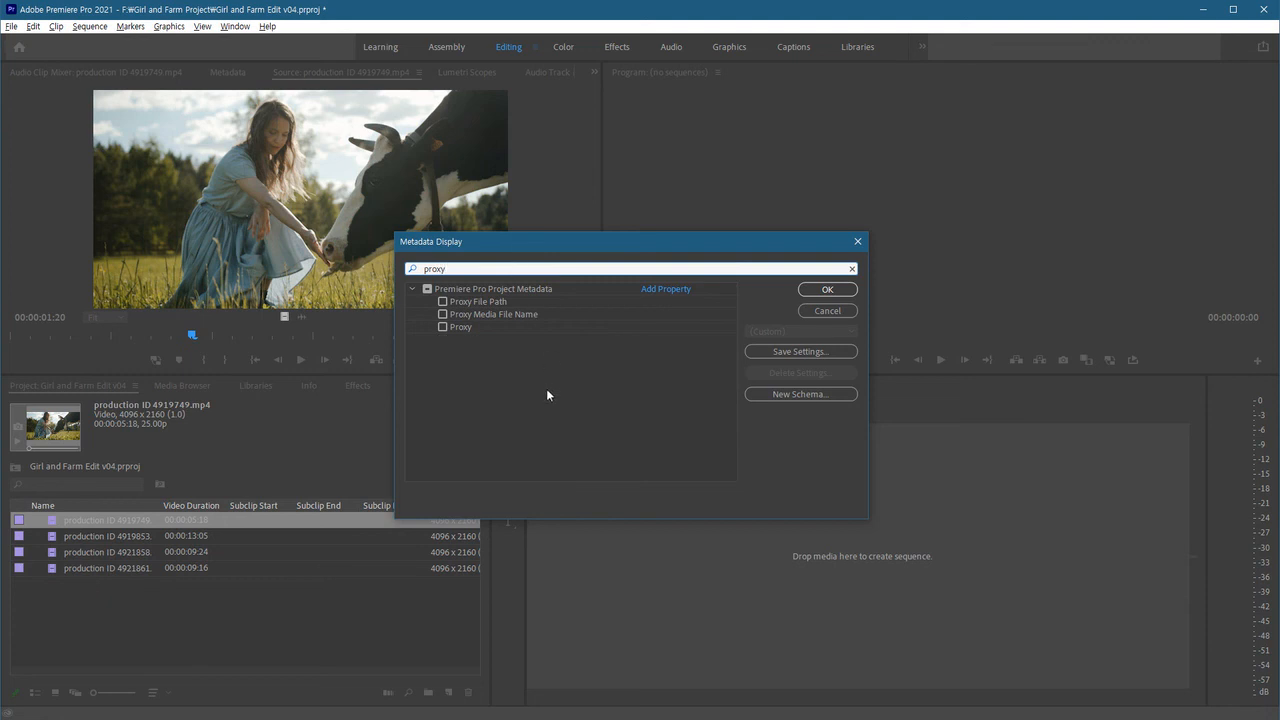
click(442, 327)
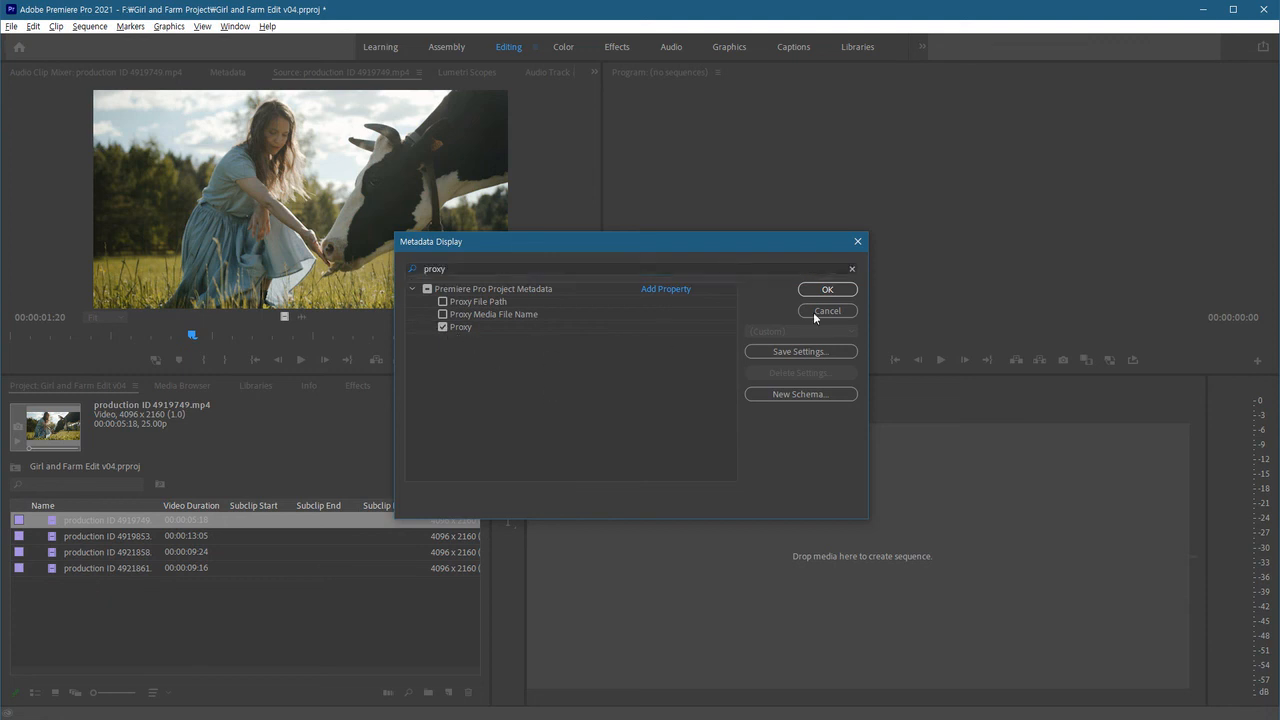
click(827, 289)
drag(249, 670, 455, 685)
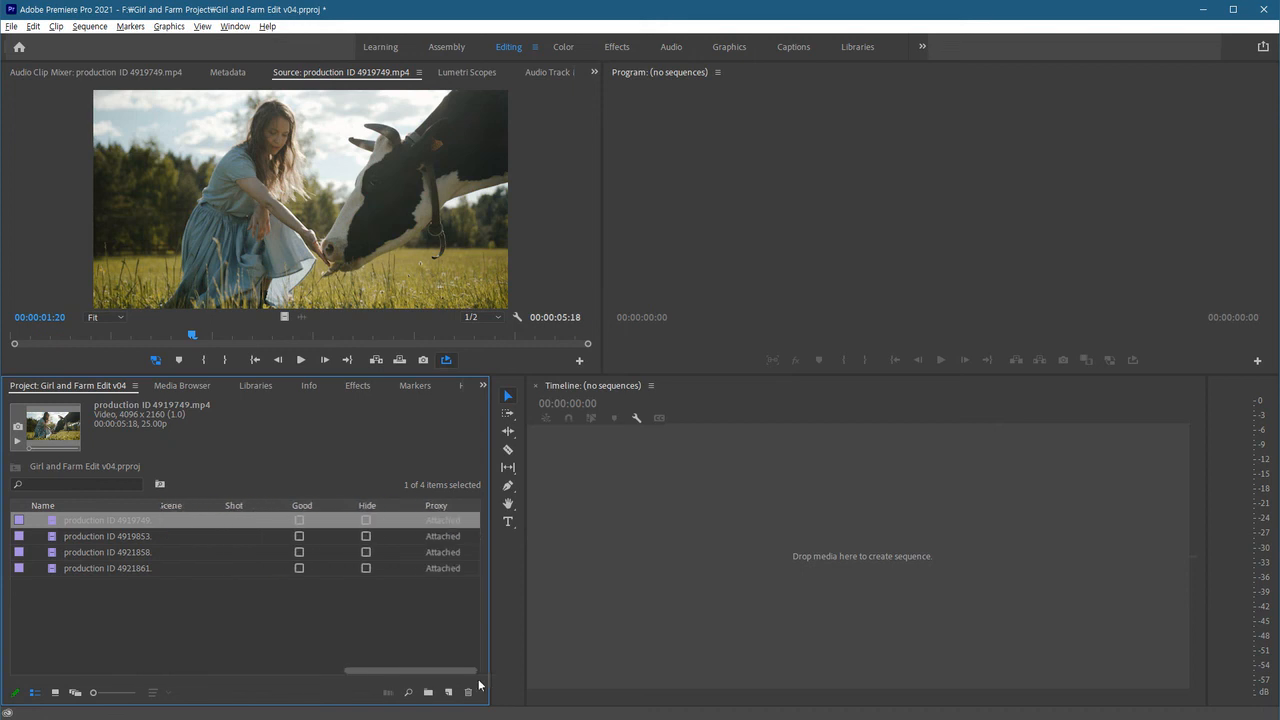
drag(430, 506, 234, 518)
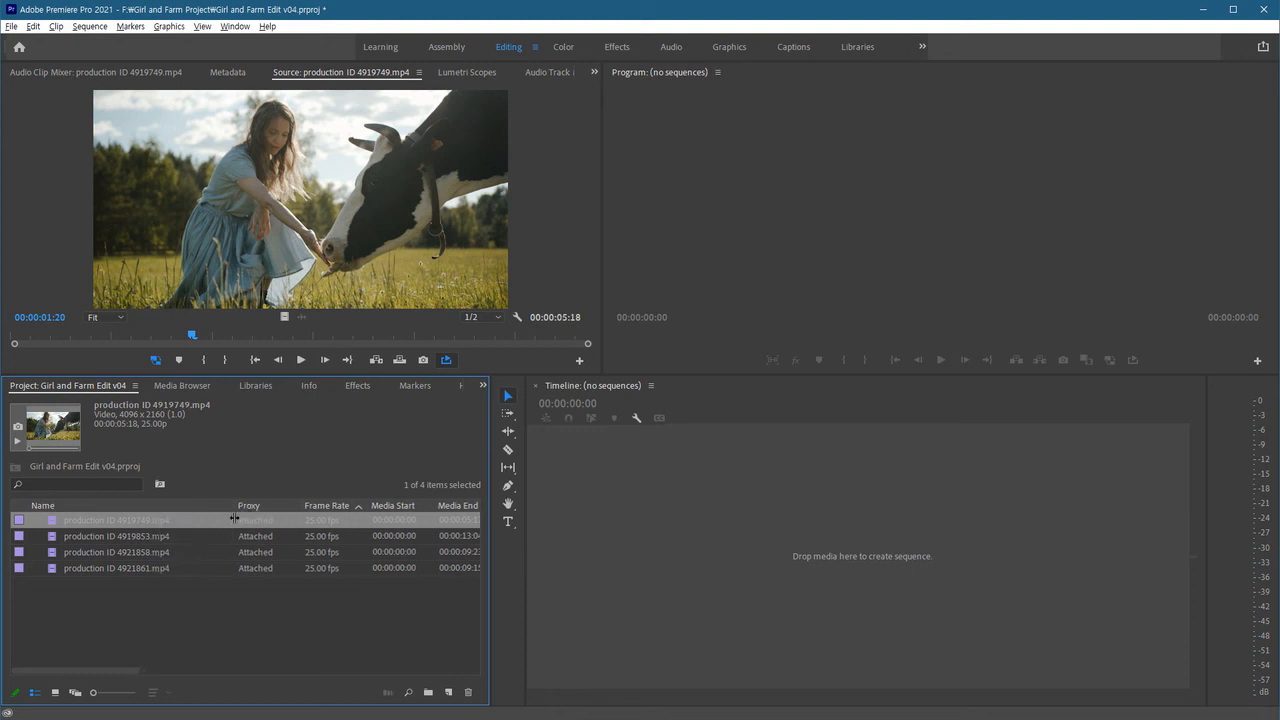
Check the proxy status of each of the four imported clips
click(263, 536)
click(263, 552)
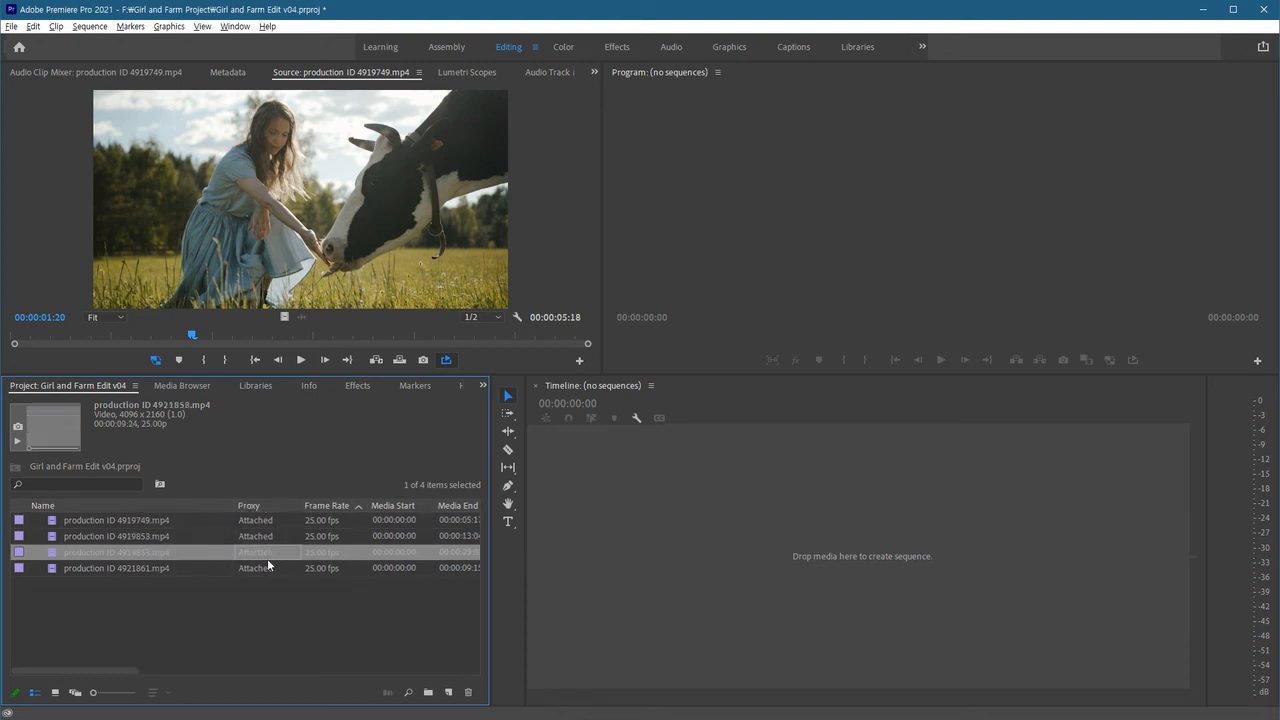
click(265, 568)
click(262, 552)
click(262, 536)
click(261, 523)
click(264, 536)
click(270, 553)
click(272, 569)
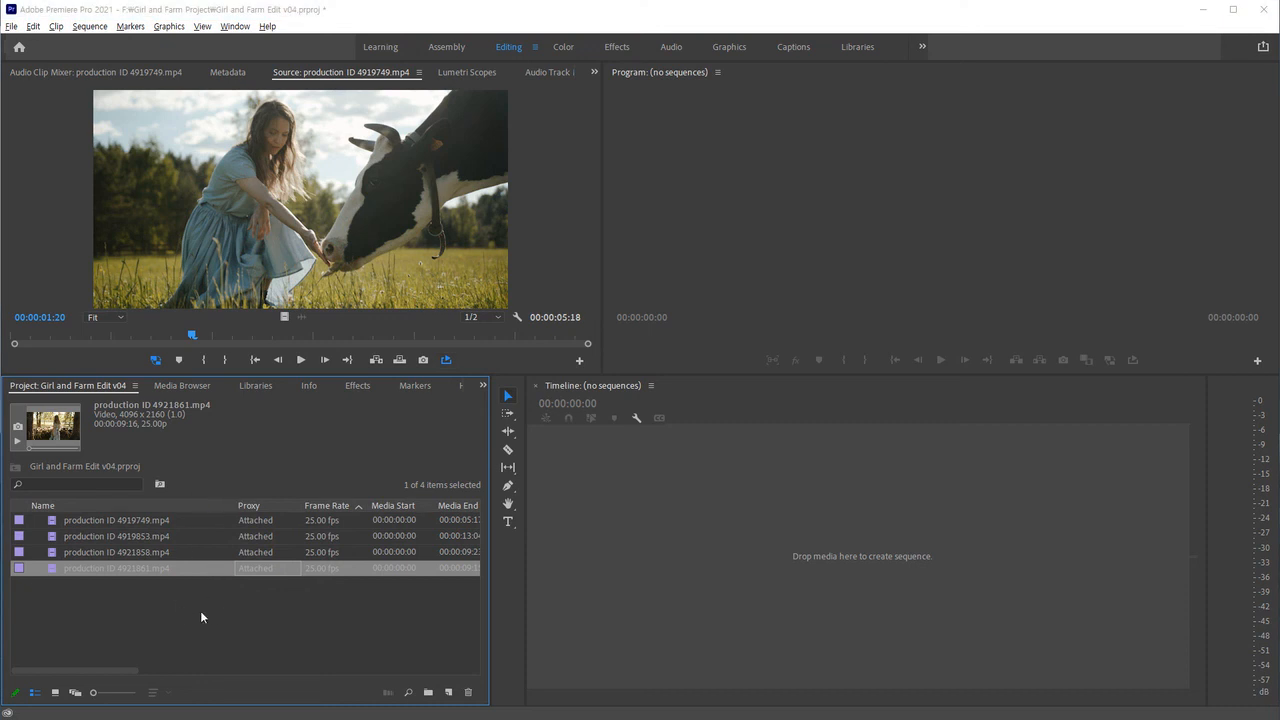
Create a sequence from all four clips and ripple trim the start and end of its first clip at the playhead
drag(171, 602, 57, 514)
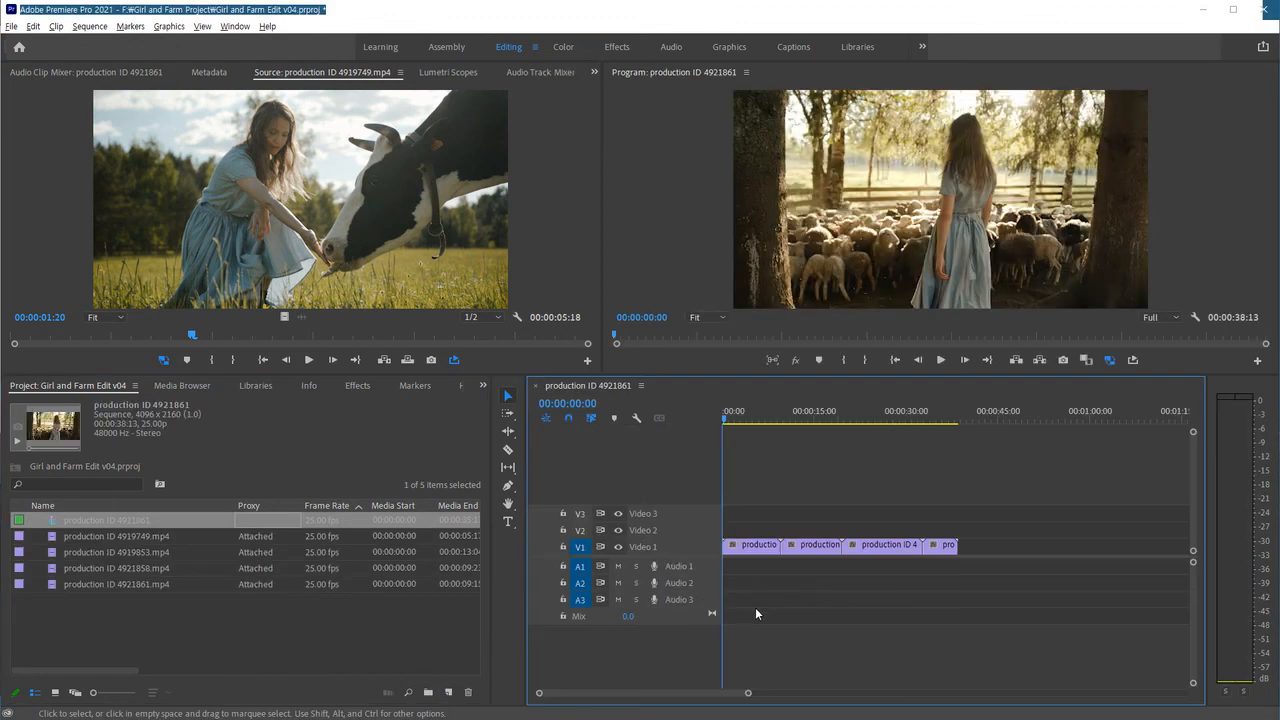
key(space)
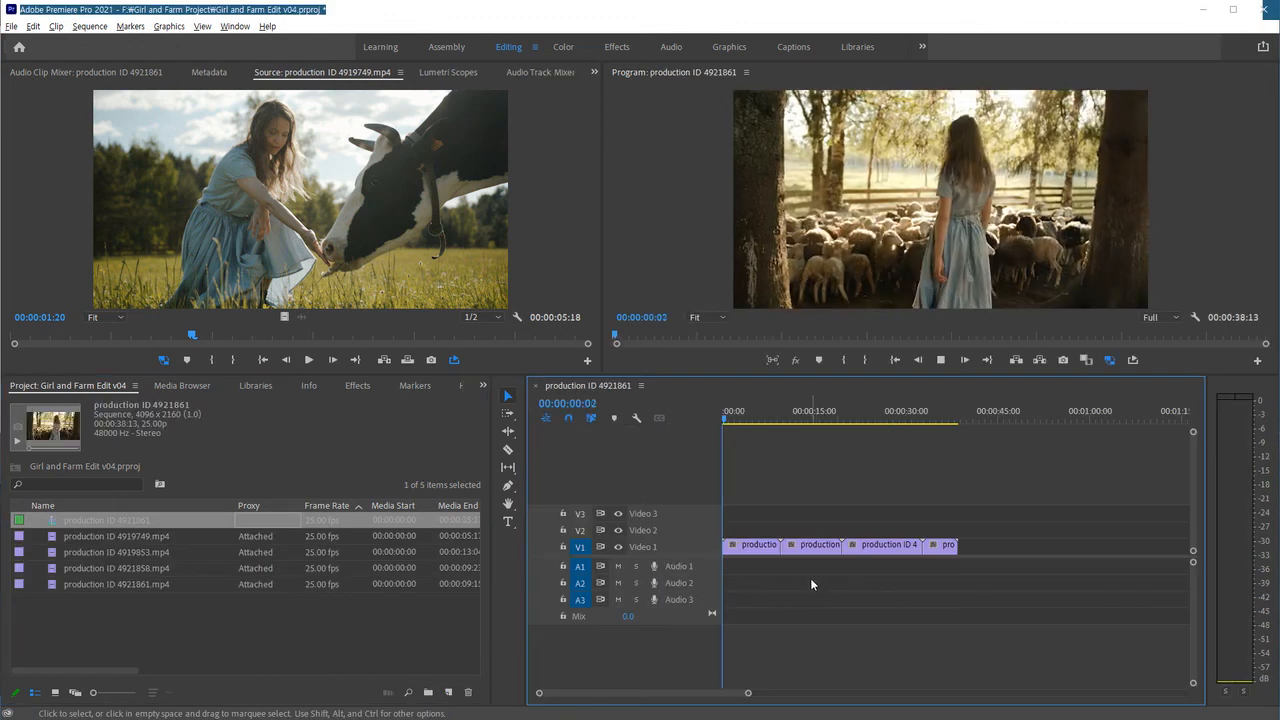
key(q)
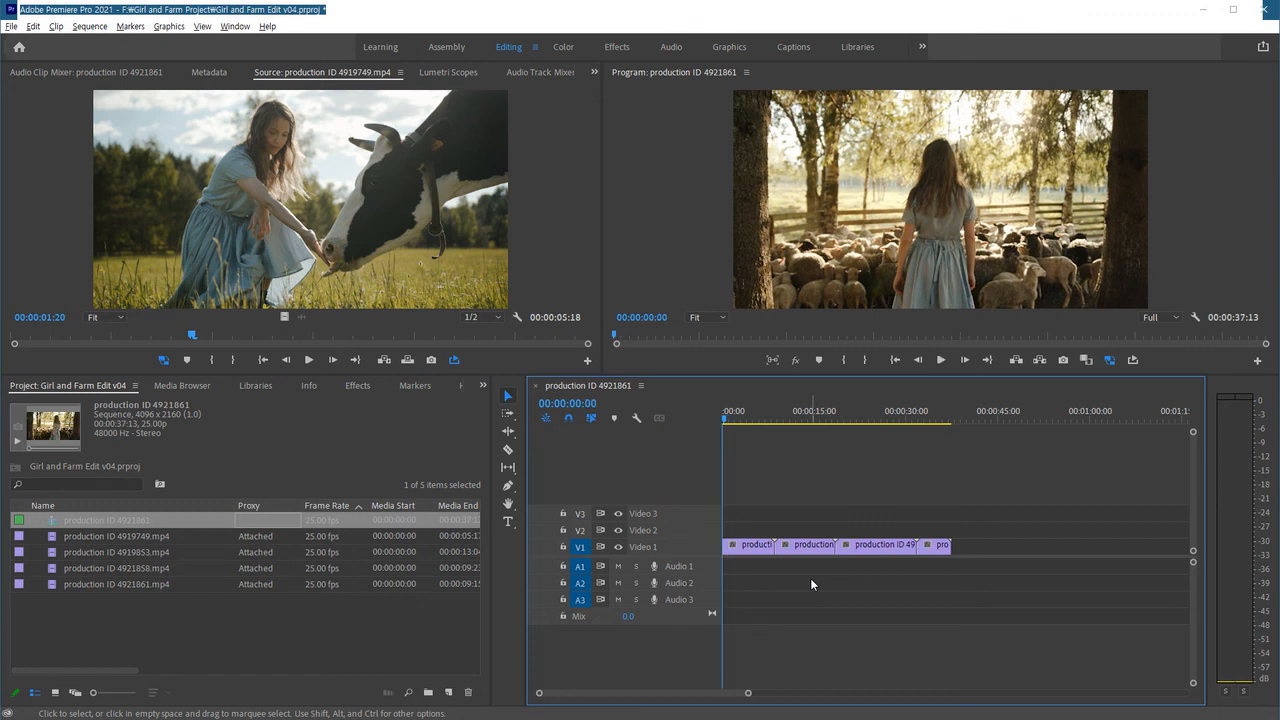
key(space)
key(w)
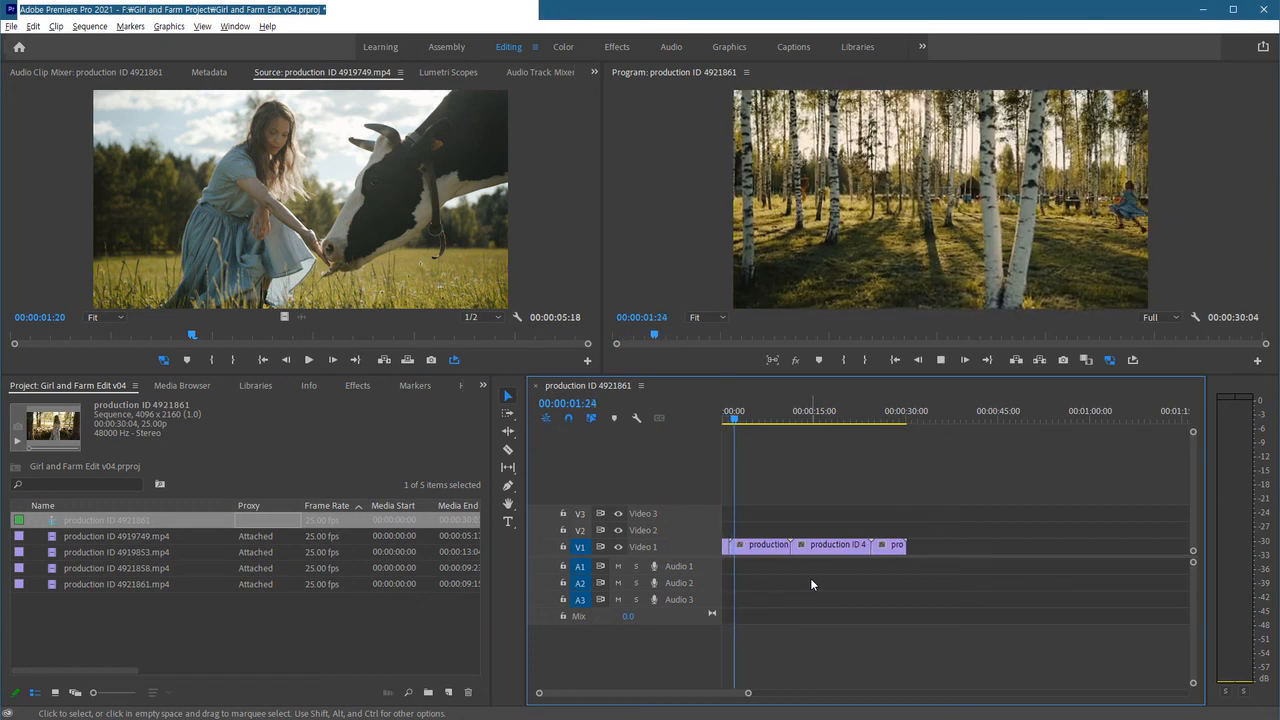
Ripple trim the starts and ends of the remaining three clips at the playhead, shortening the sequence to 00:00:05:03
key(q)
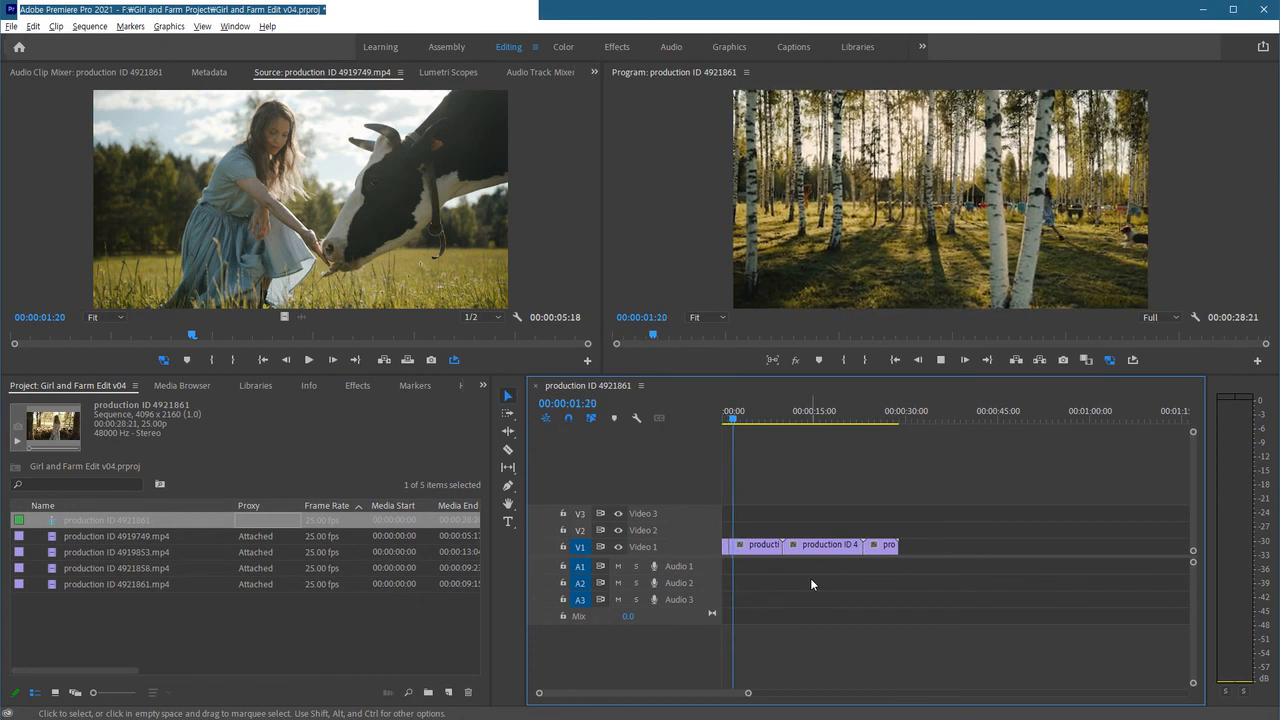
key(w)
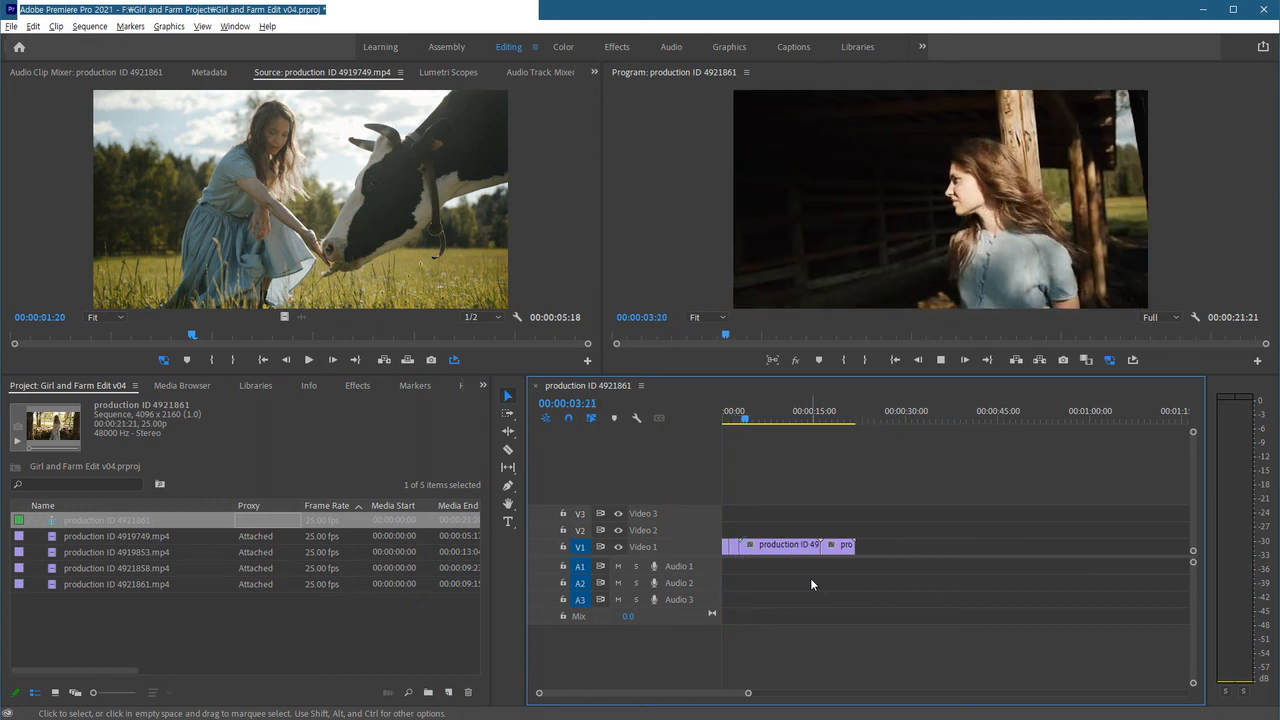
key(q)
key(space)
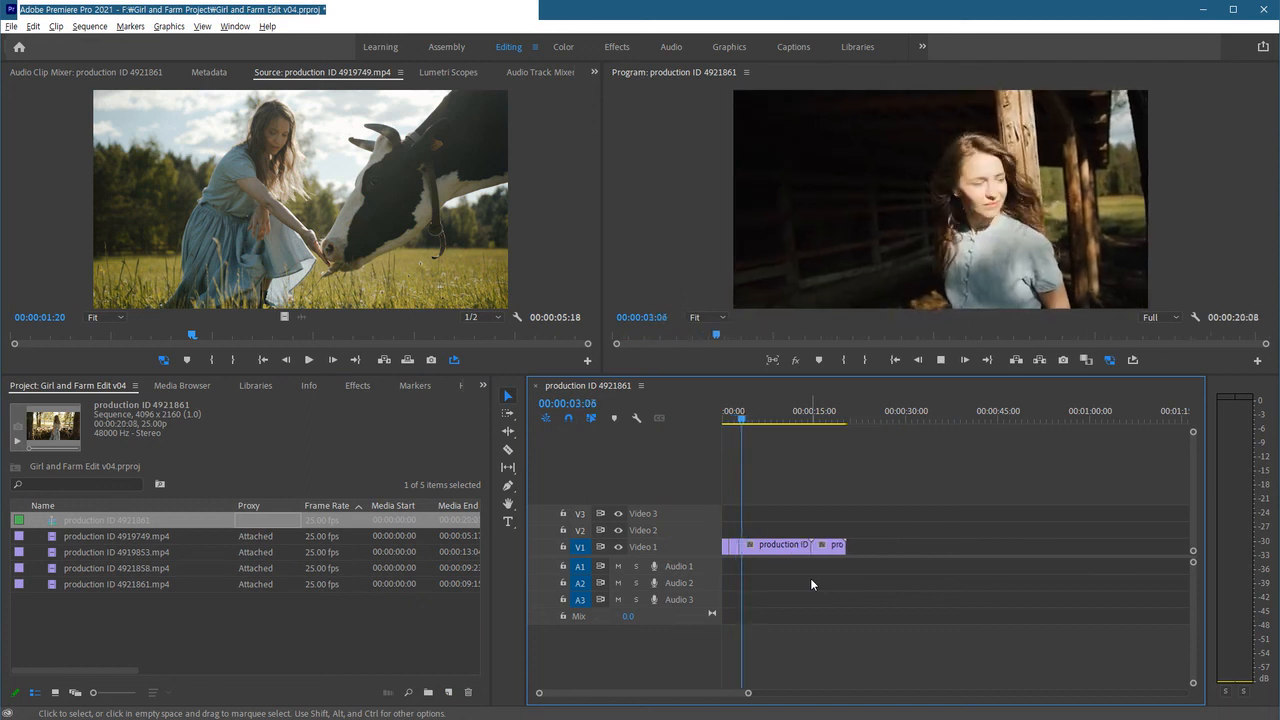
key(w)
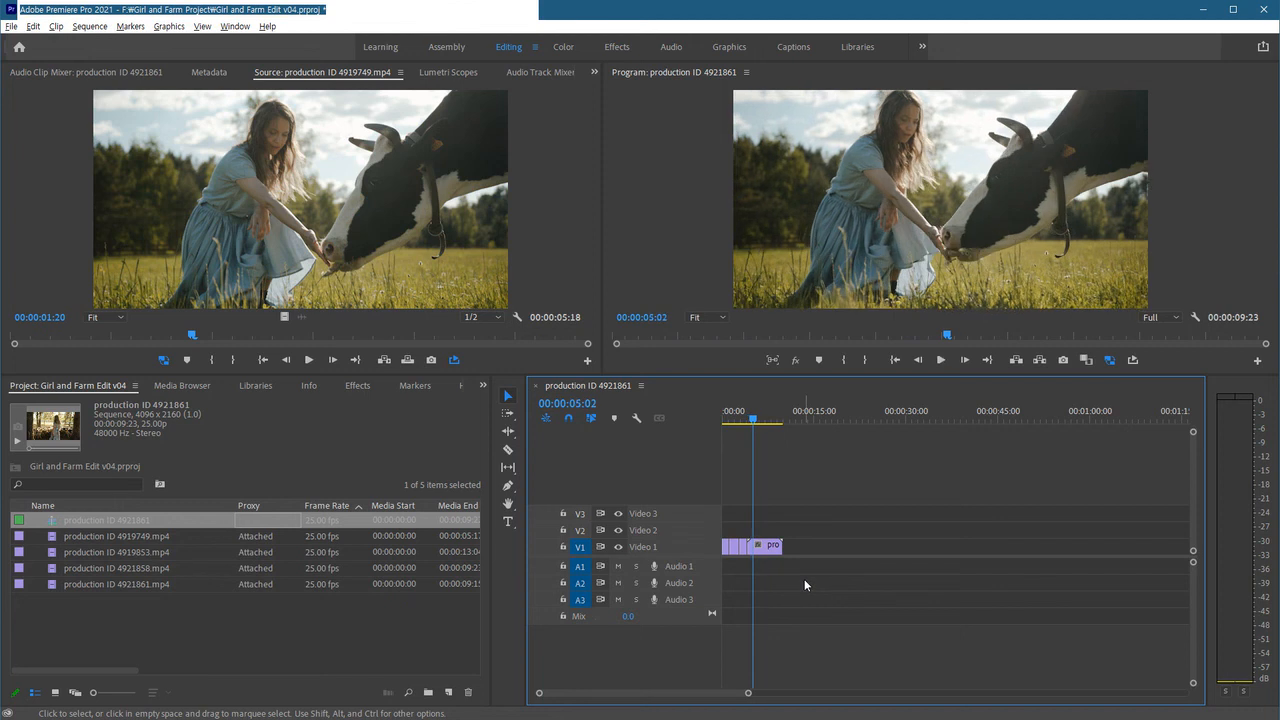
key(q)
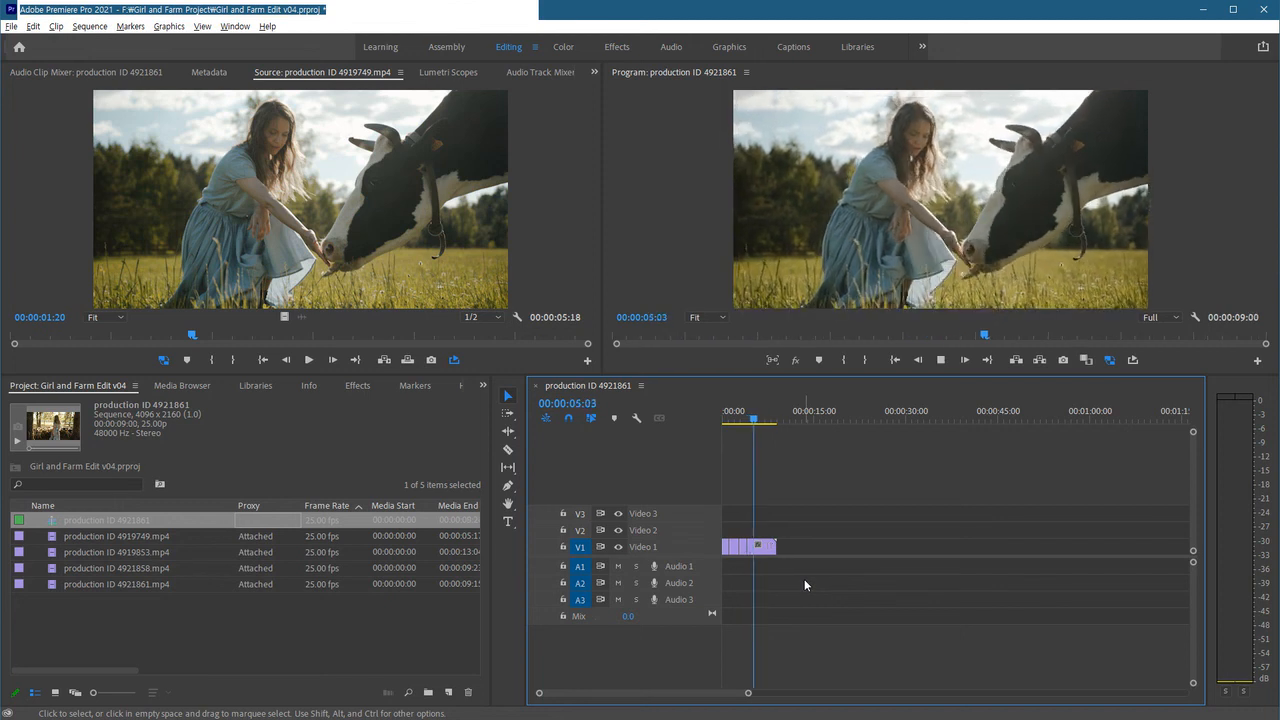
key(w)
Fit the whole sequence in the timeline and scrub through the trimmed clips to review the edit
key(backslash)
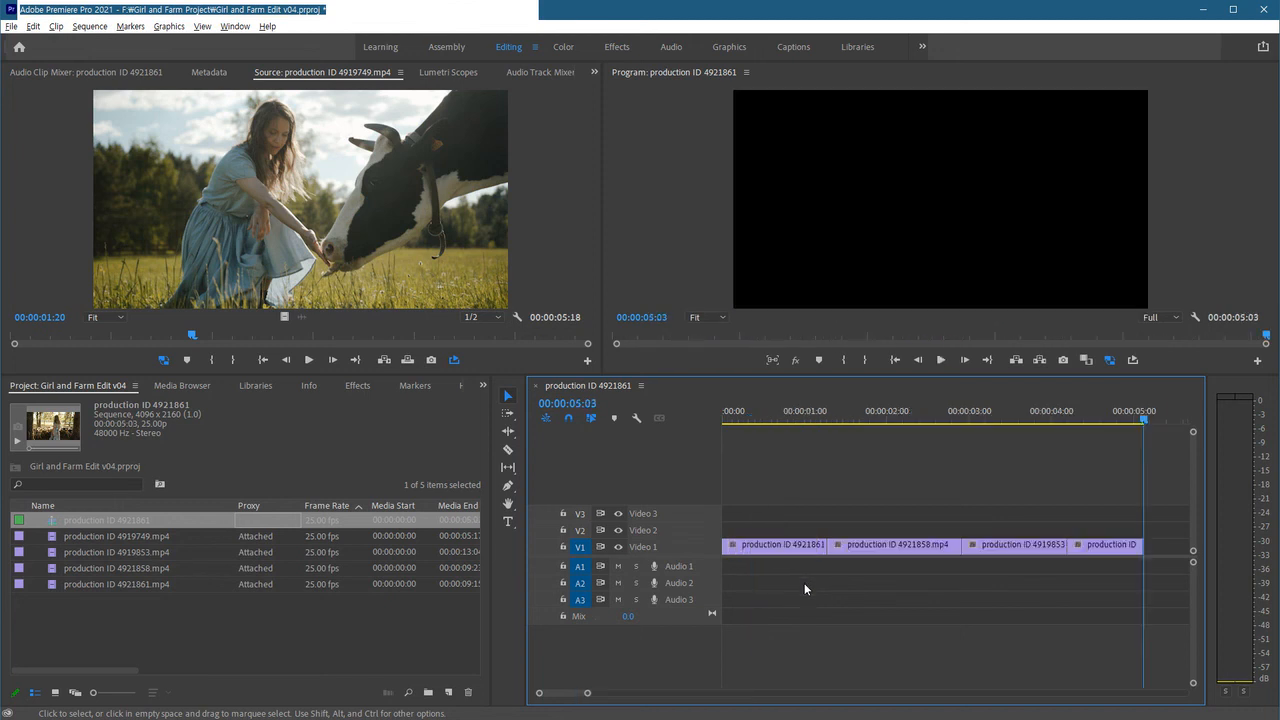
drag(929, 414, 830, 459)
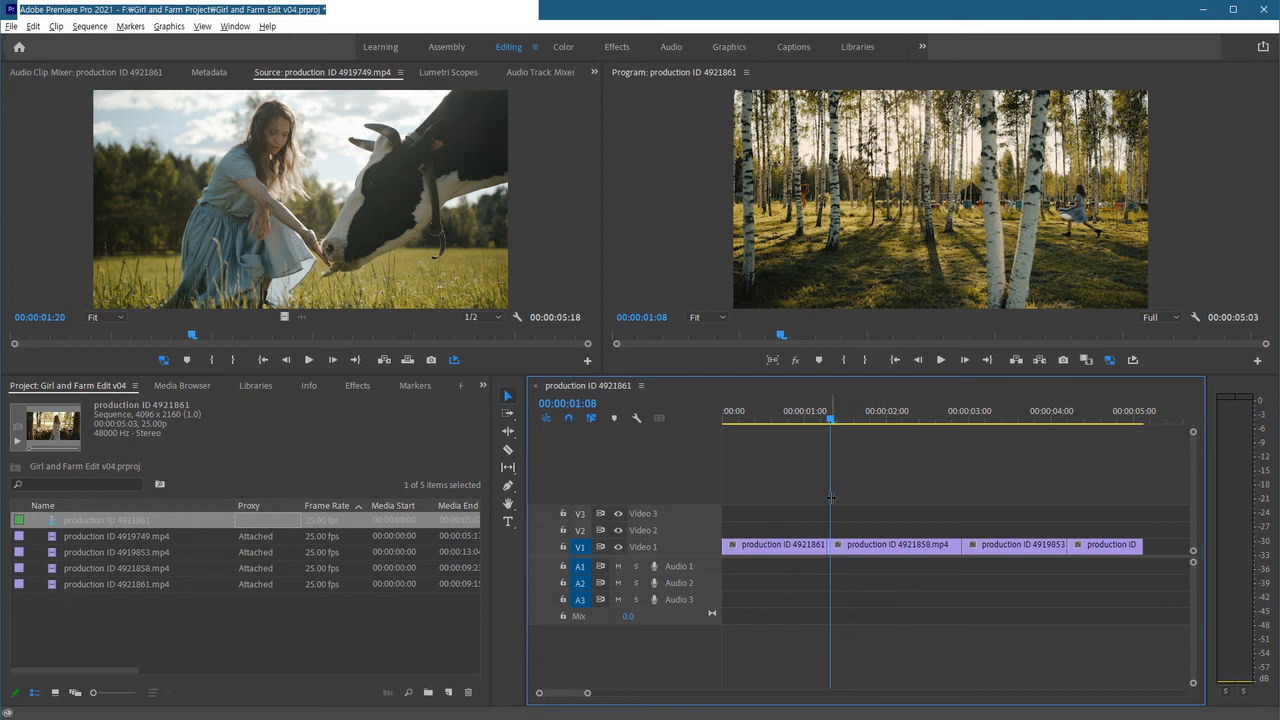
drag(830, 419, 1028, 463)
drag(902, 467, 788, 491)
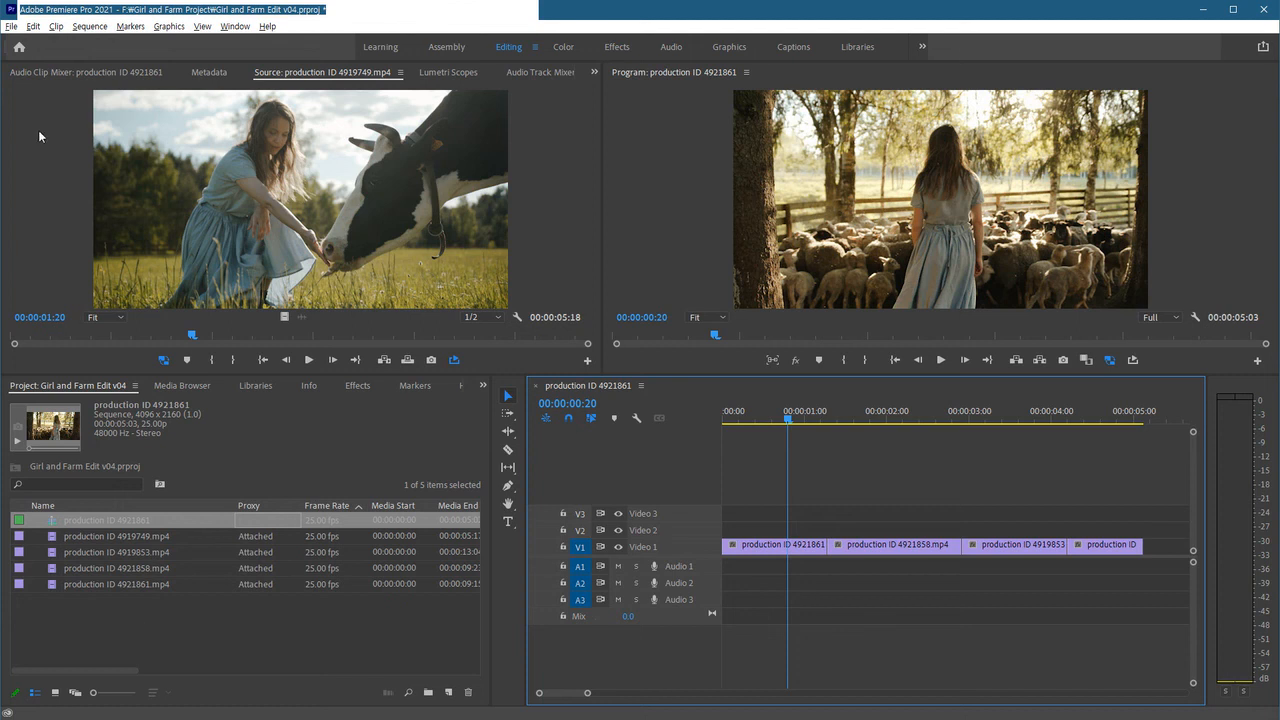
Start a new project and examine the available ingest modes in its ingest settings, leaving ingest disabled
click(10, 27)
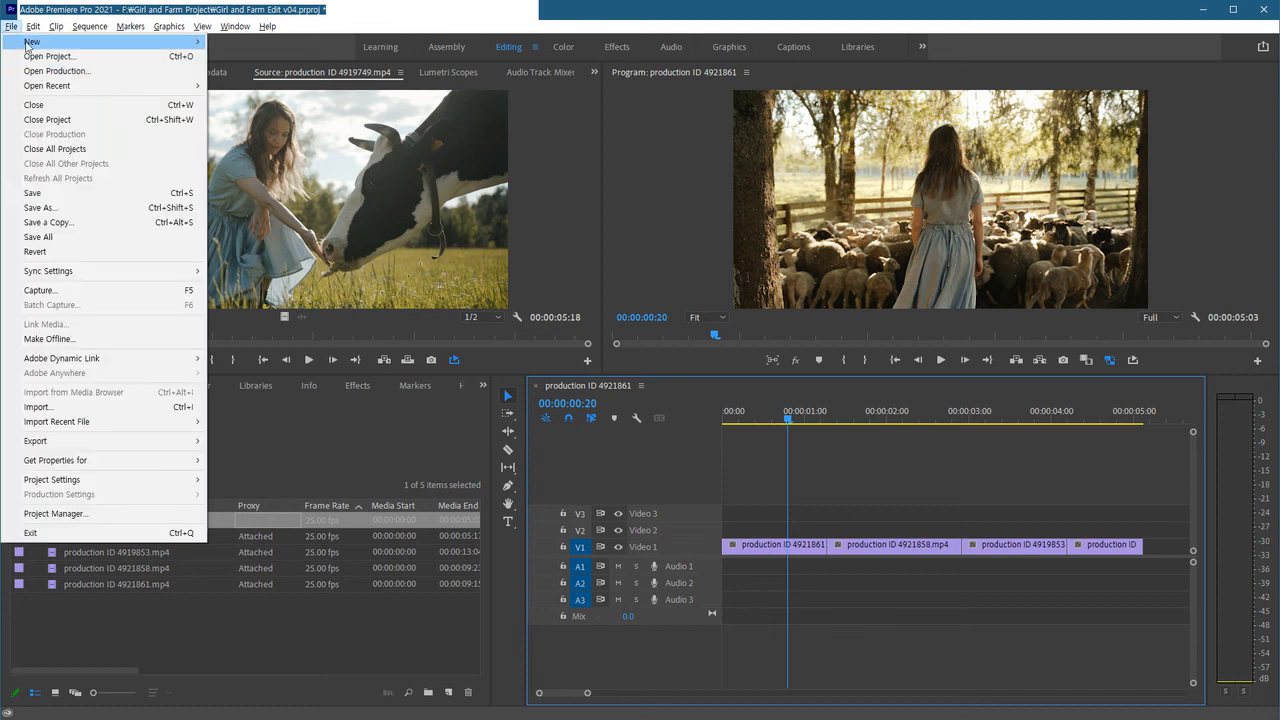
mouse_move(40, 41)
click(229, 41)
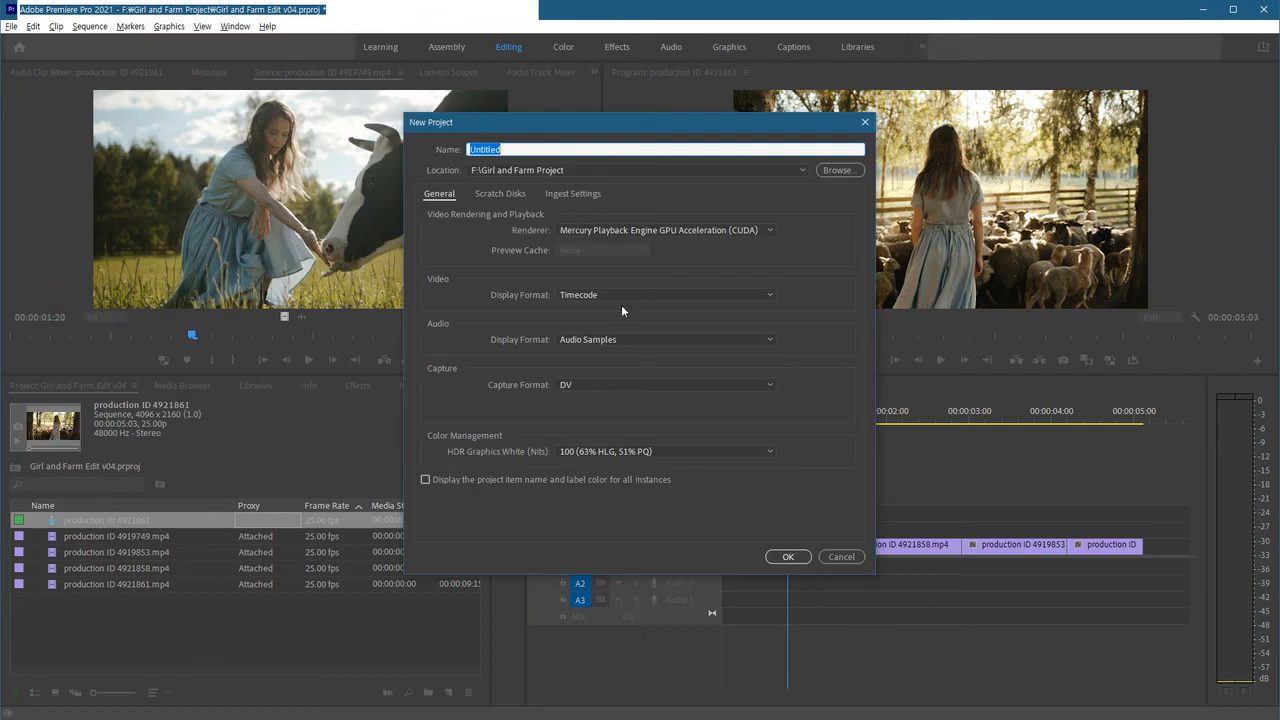
click(570, 194)
click(455, 222)
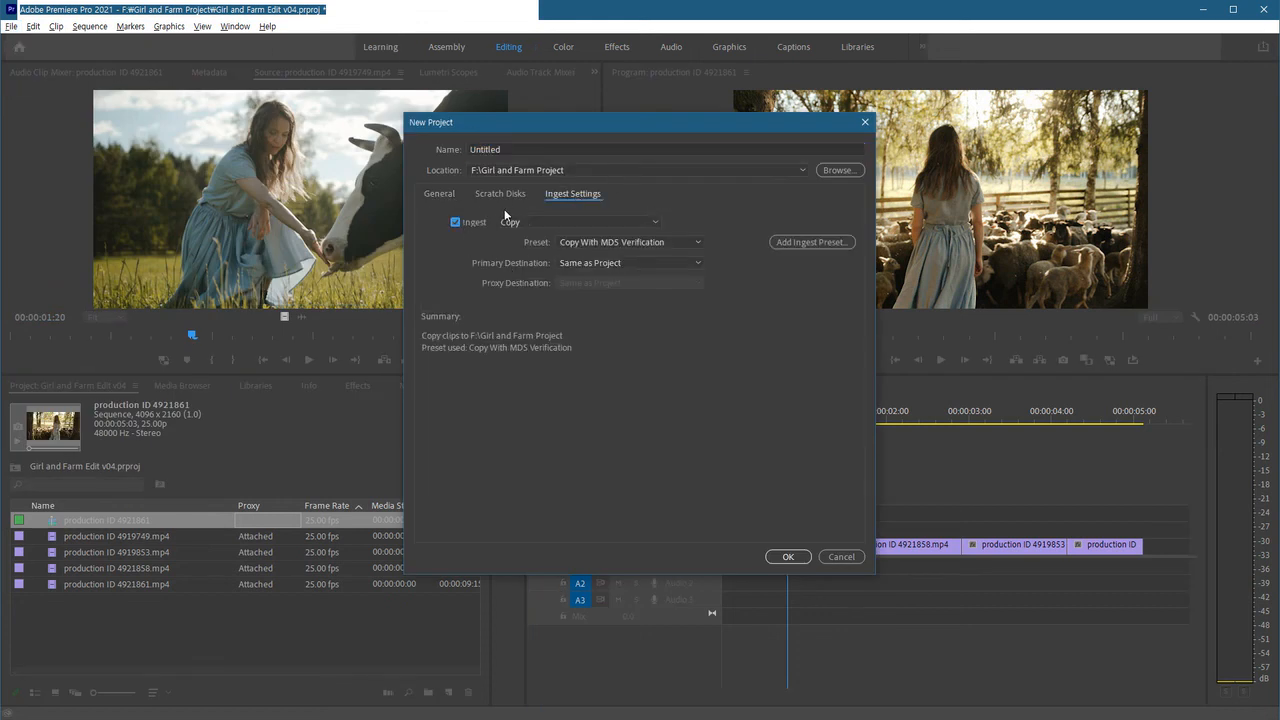
click(476, 224)
click(478, 223)
click(512, 223)
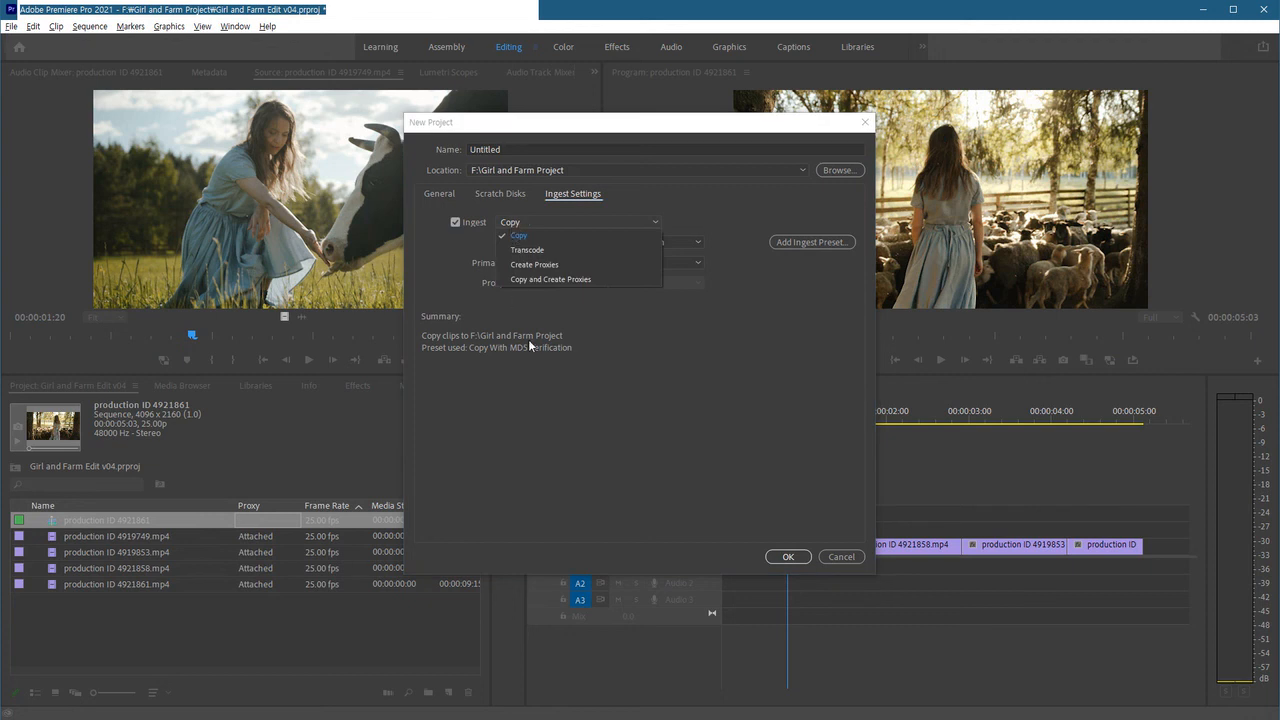
click(460, 240)
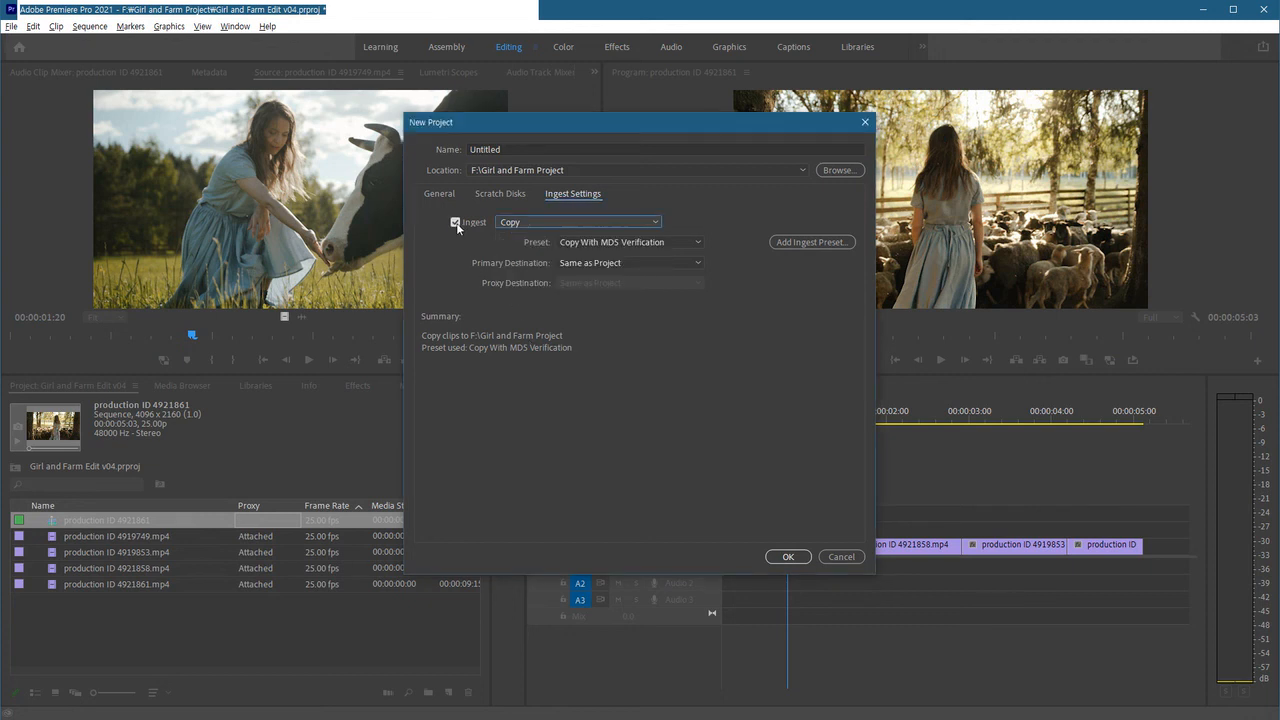
click(456, 224)
Select the new project's name and briefly enable ingest to recheck the mode choices
click(519, 150)
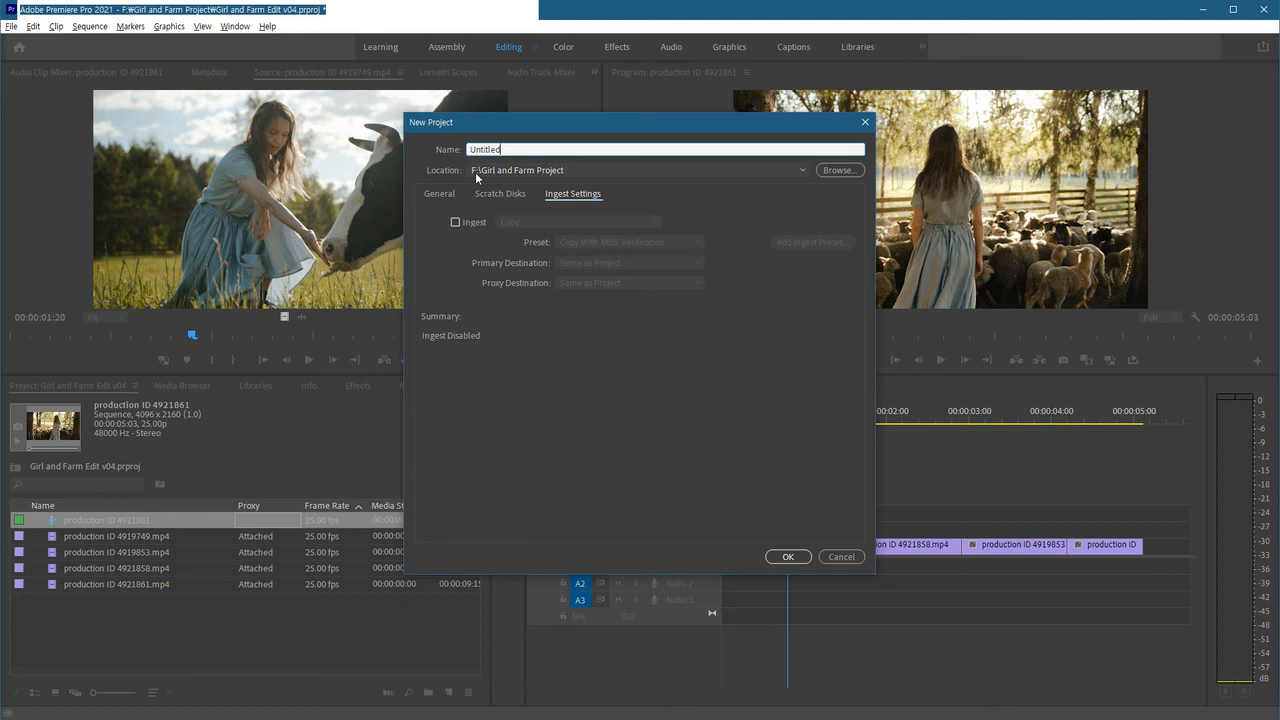
drag(505, 149, 348, 157)
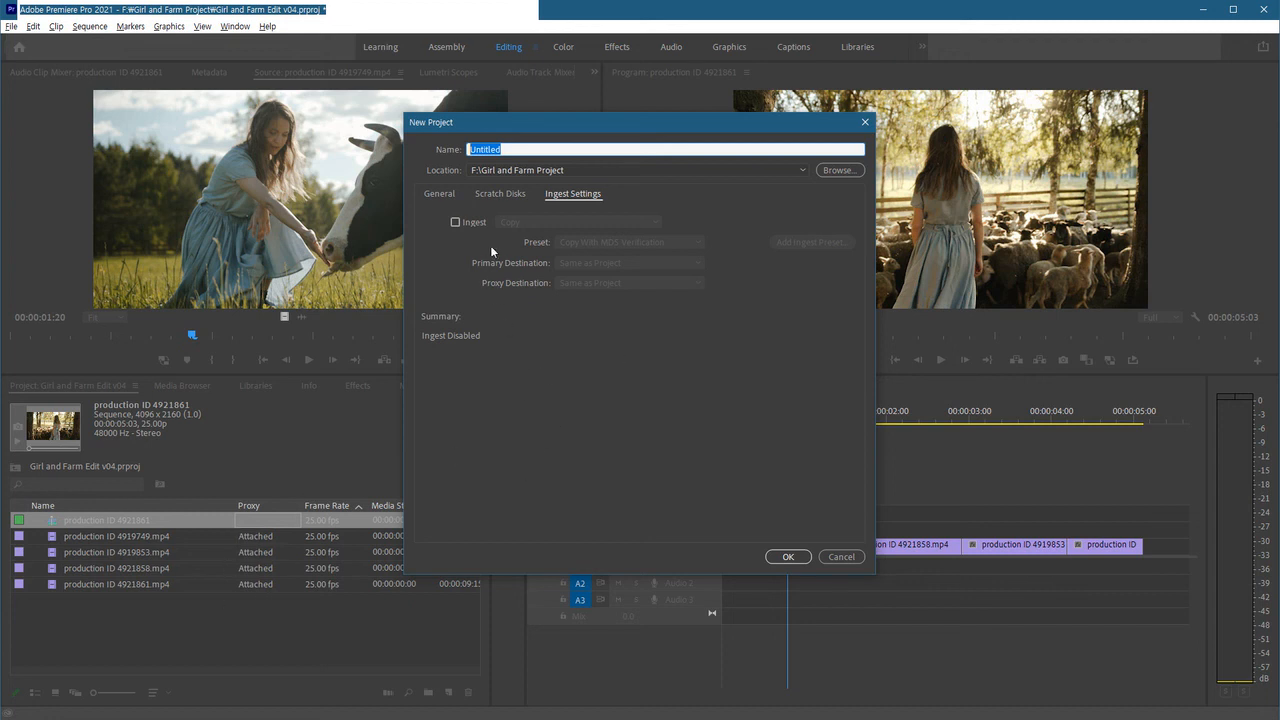
click(472, 222)
click(518, 222)
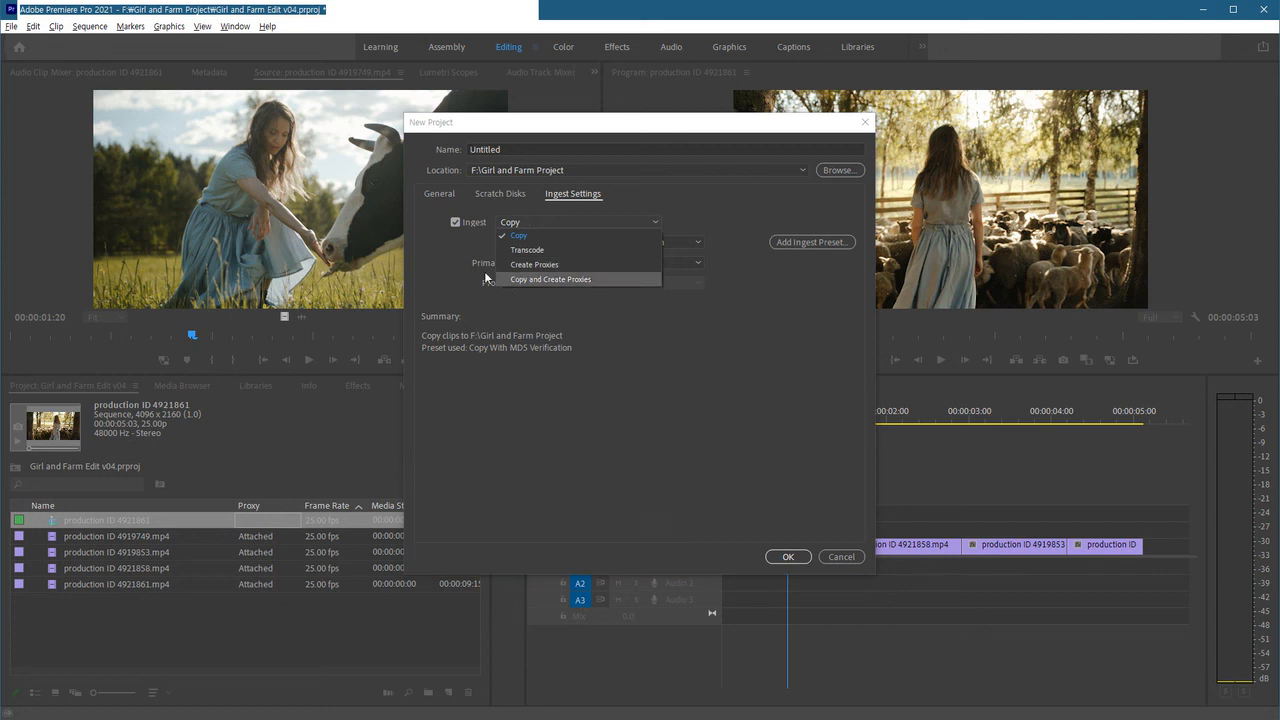
click(458, 228)
click(456, 224)
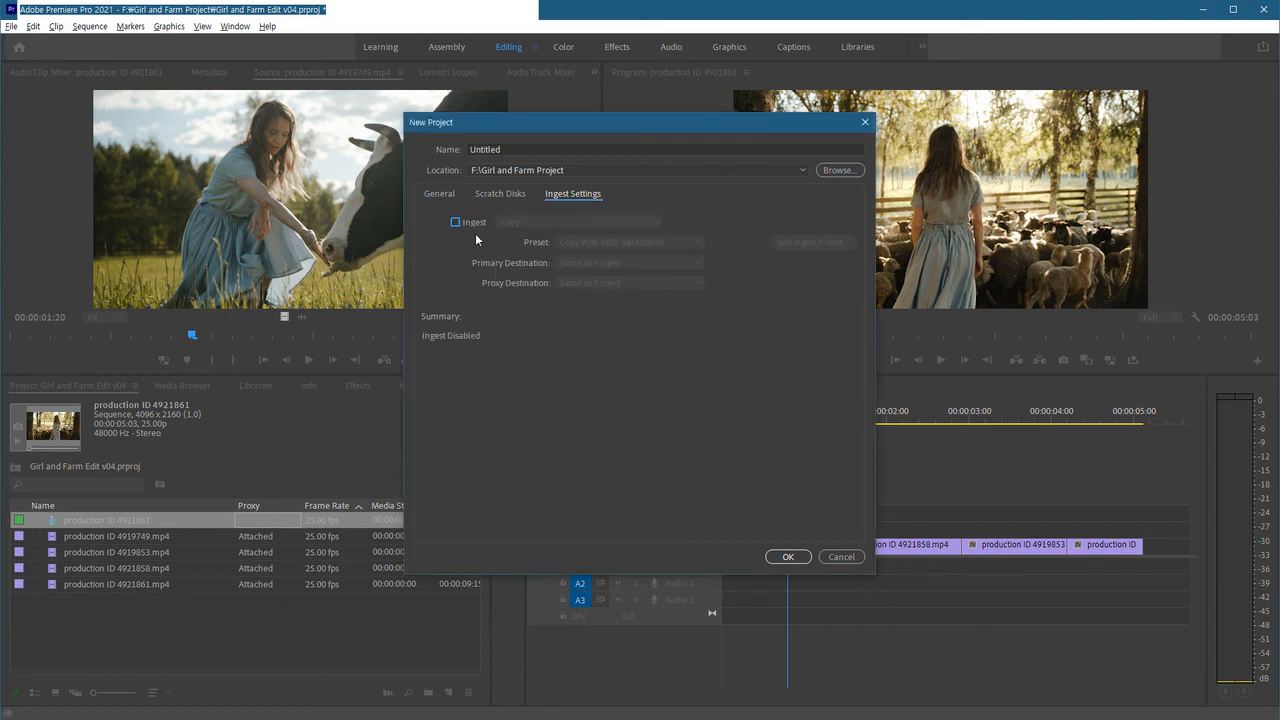
click(518, 150)
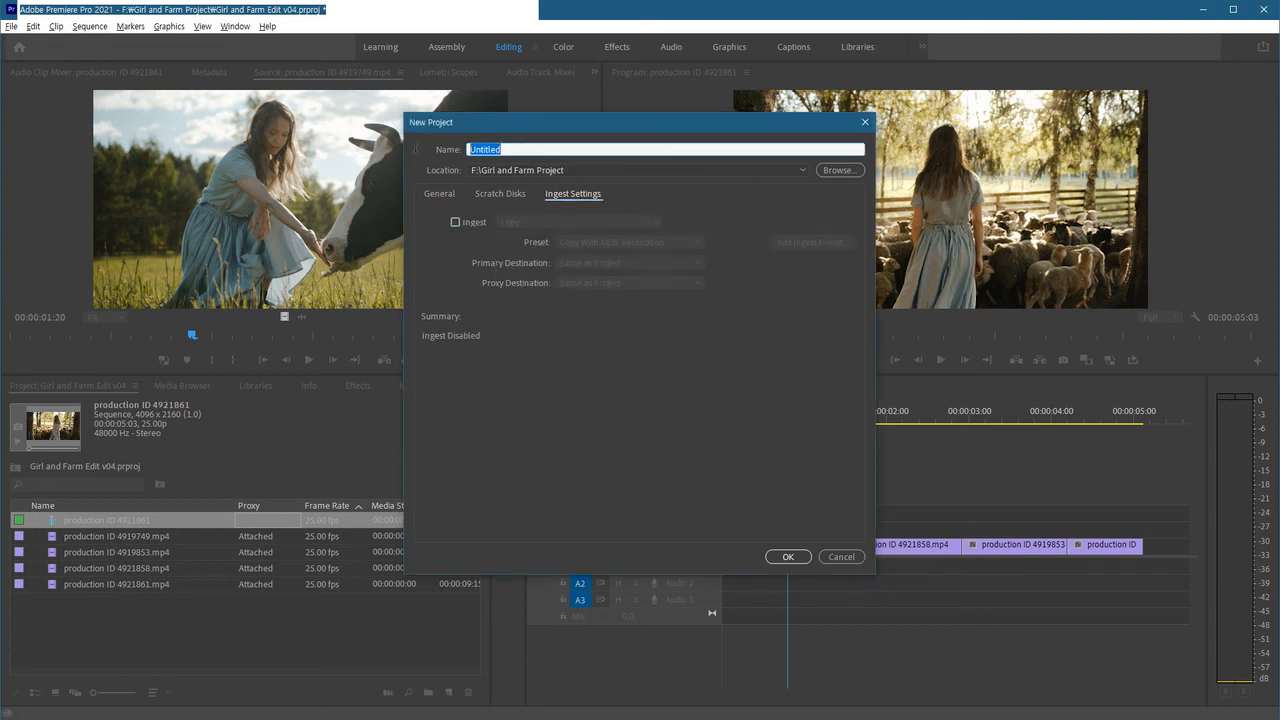
Set the new project's ingest mode to Create Proxies, review its summary, and discard the new project
click(466, 222)
click(510, 222)
click(526, 265)
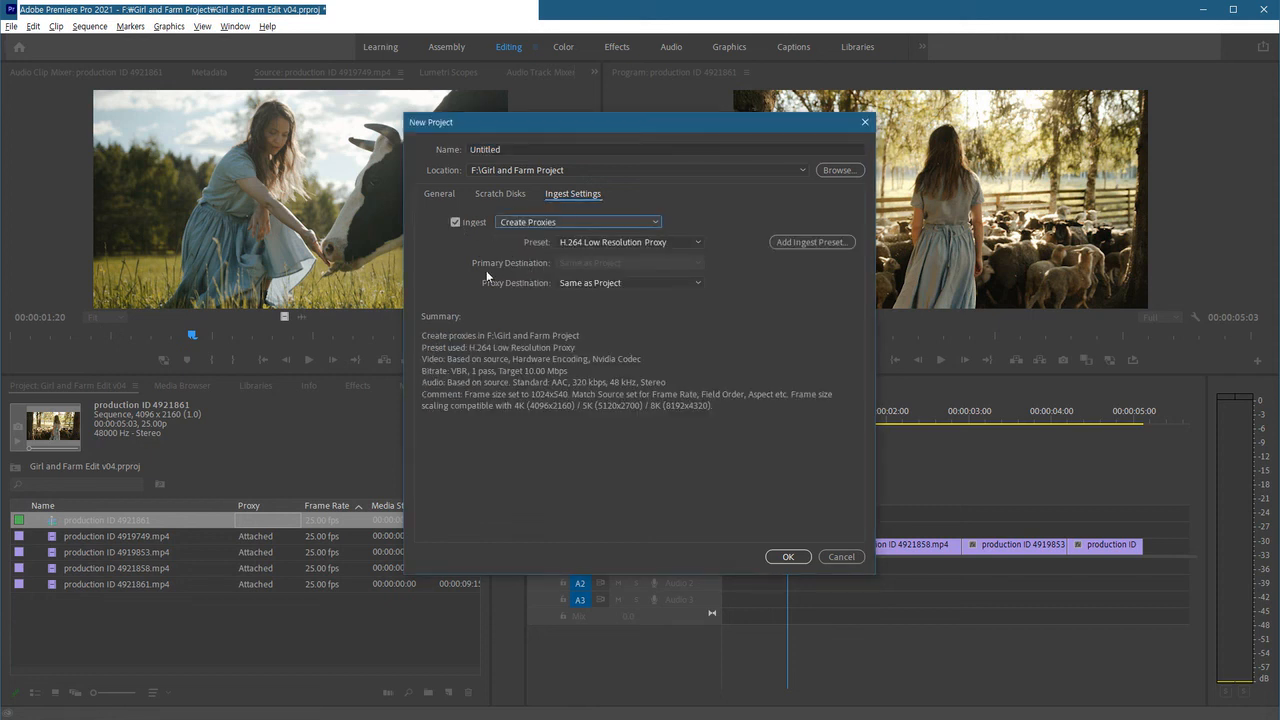
click(458, 222)
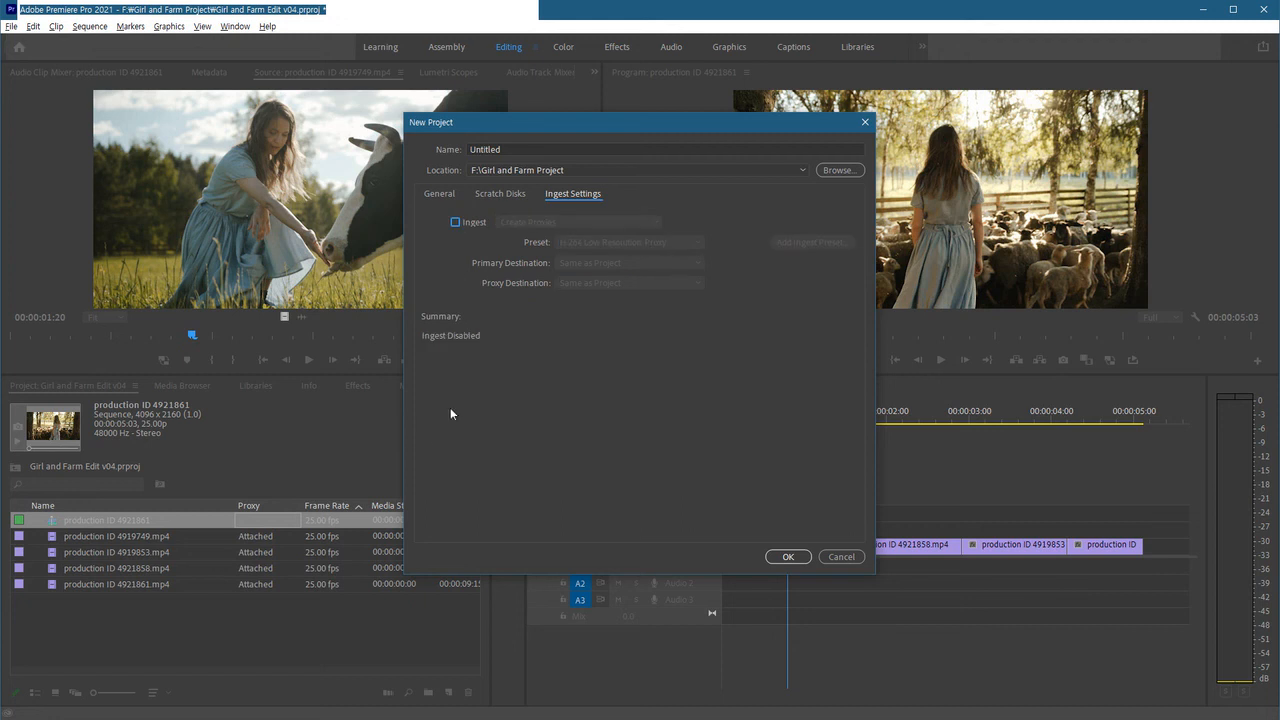
click(837, 557)
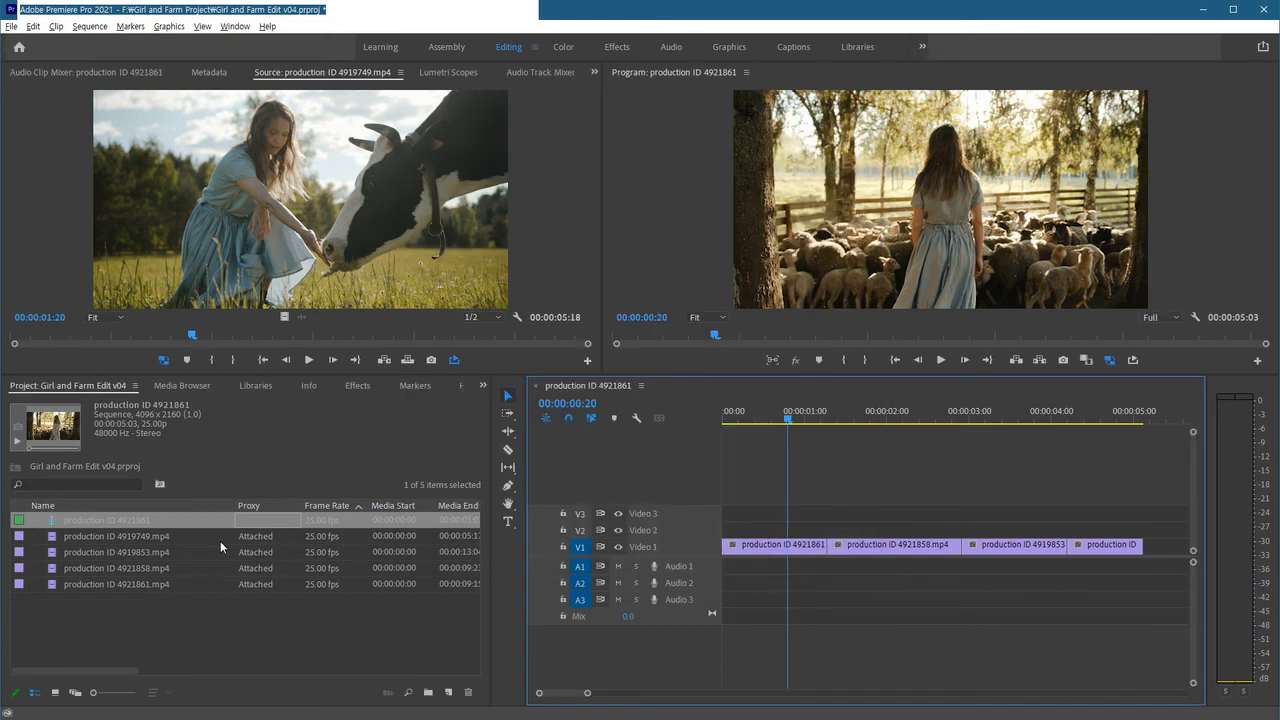
Review the Create Proxies settings for the clip production ID 4919749.mp4 and close them without creating proxies
click(150, 538)
right_click(150, 538)
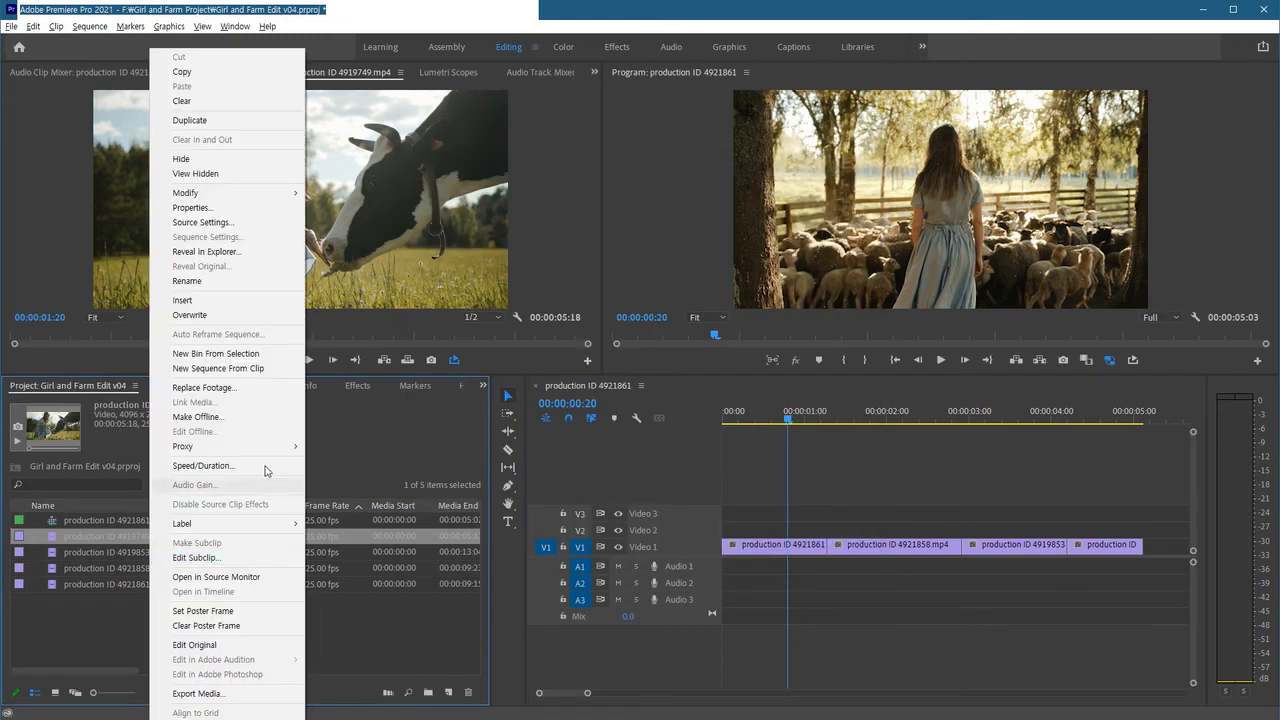
mouse_move(267, 448)
click(335, 456)
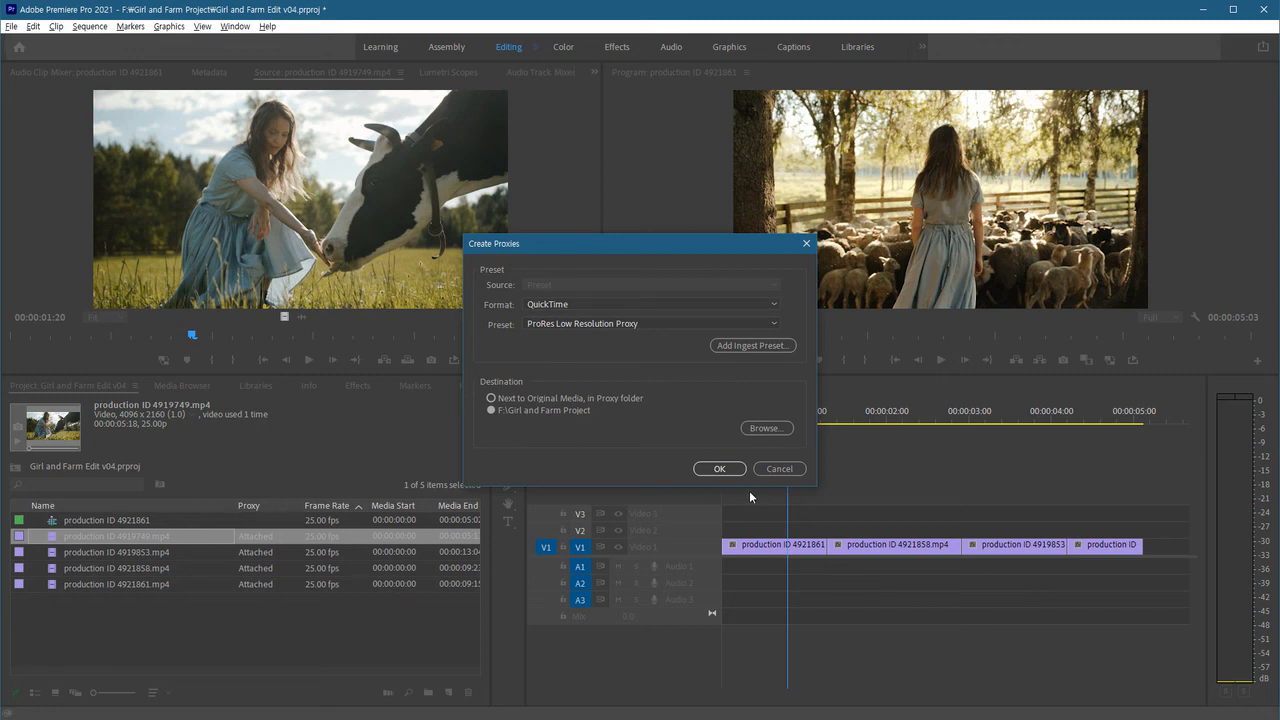
click(789, 468)
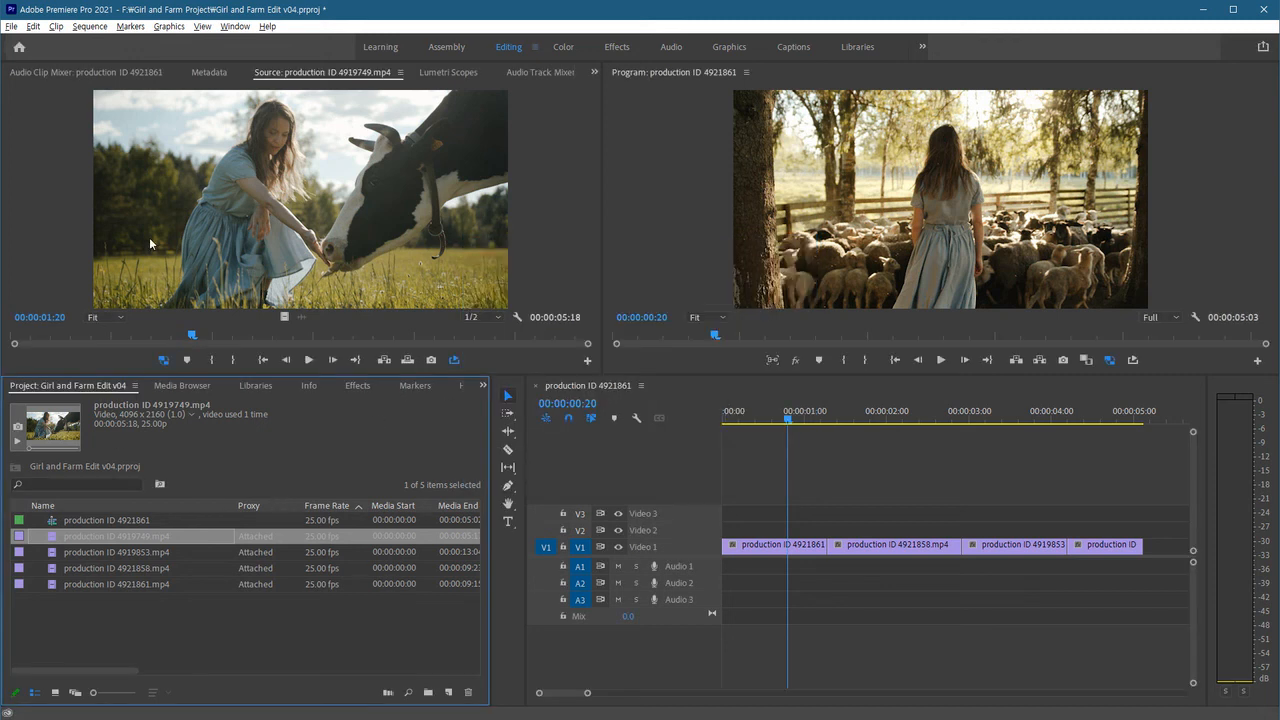
Start another new project, enable ingest, and set its mode to Transcode to review the summary
click(11, 26)
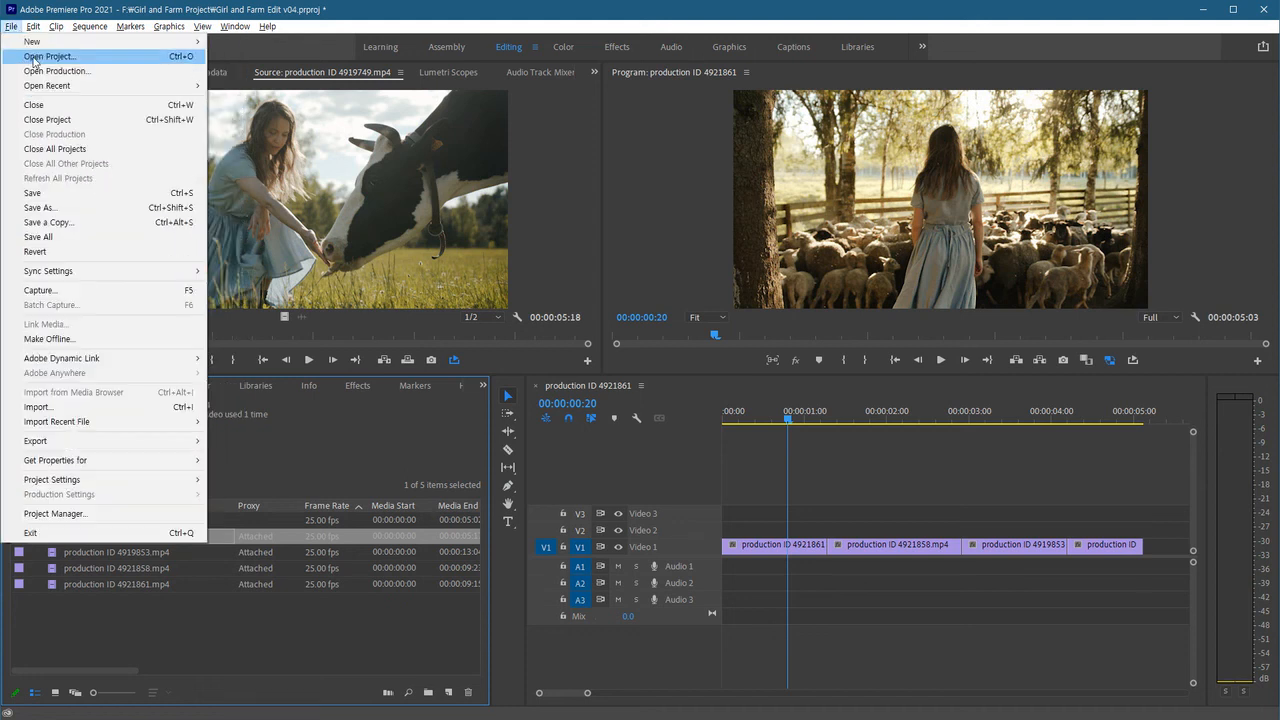
mouse_move(32, 41)
click(240, 41)
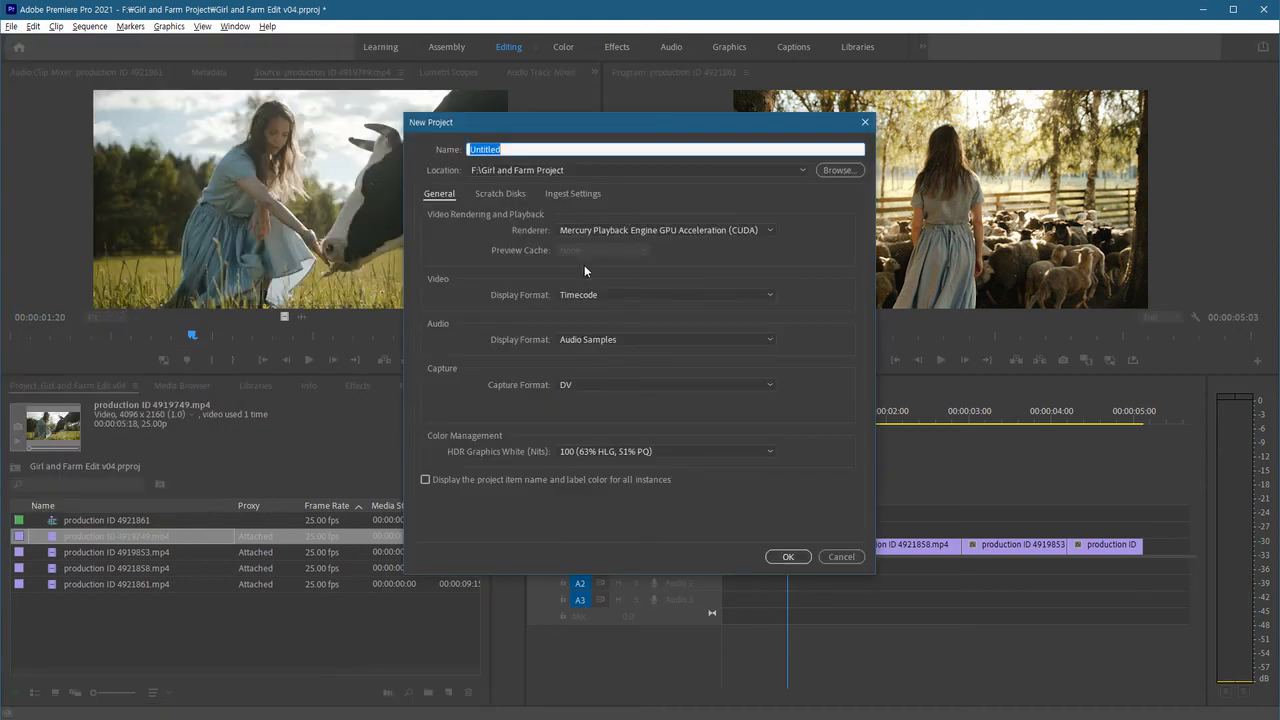
click(568, 194)
click(469, 224)
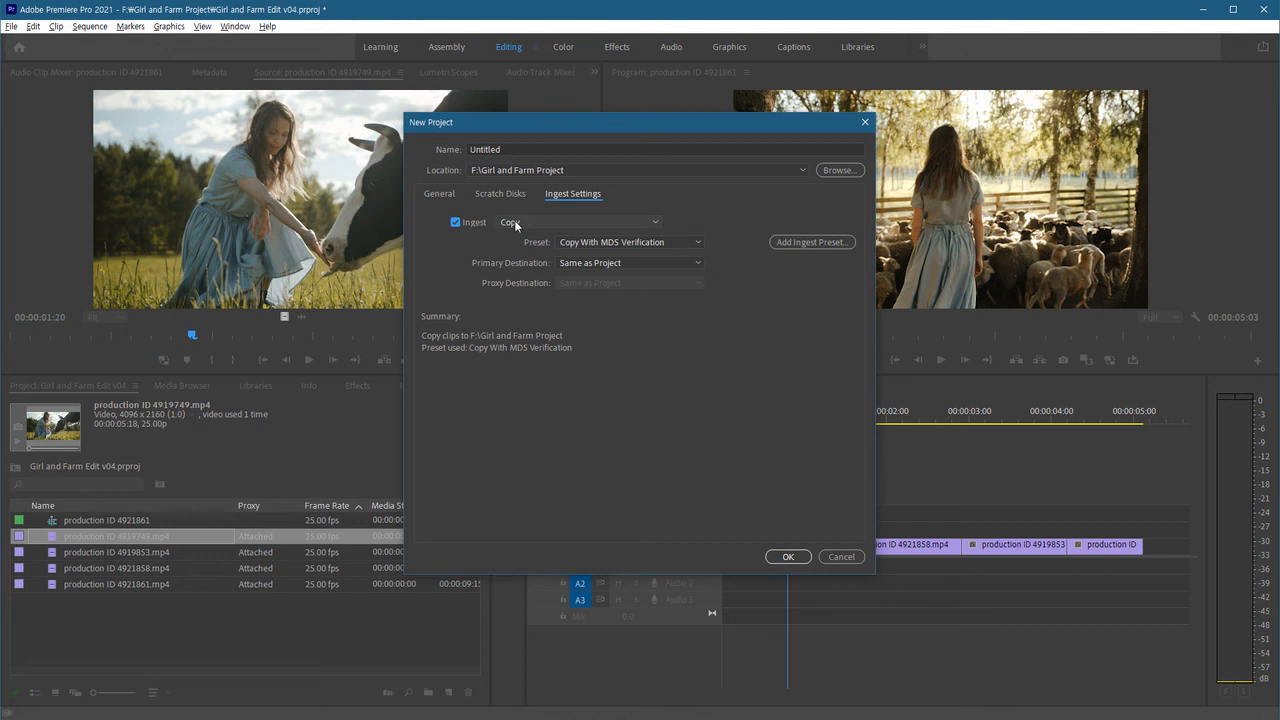
click(515, 225)
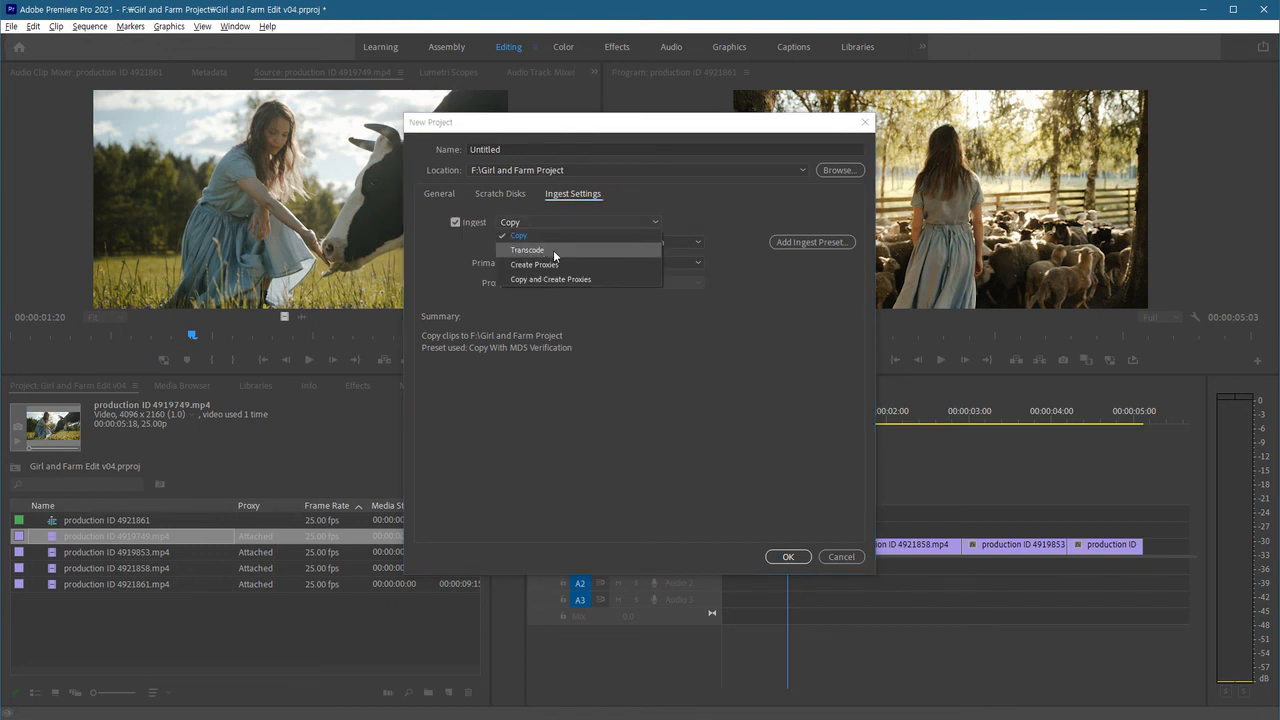
click(553, 250)
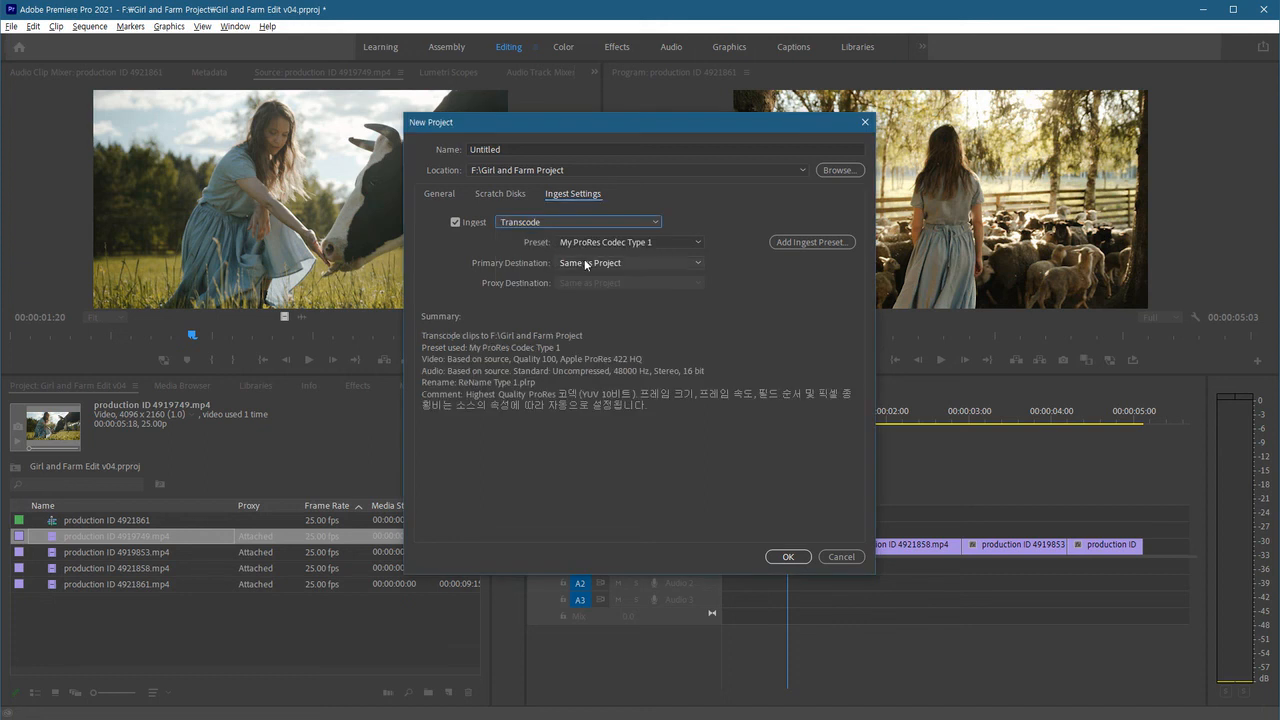
Switch the ingest mode from Transcode to Create Proxies, review the options, and turn ingest off
click(538, 220)
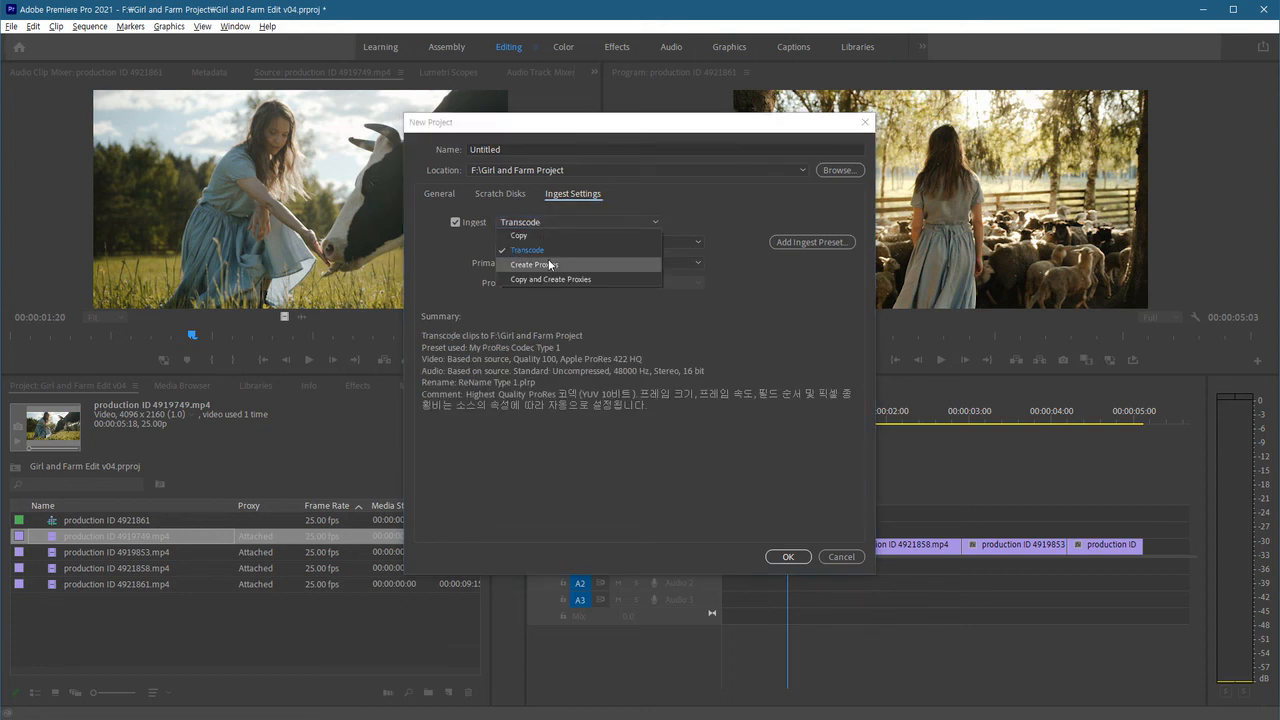
click(549, 264)
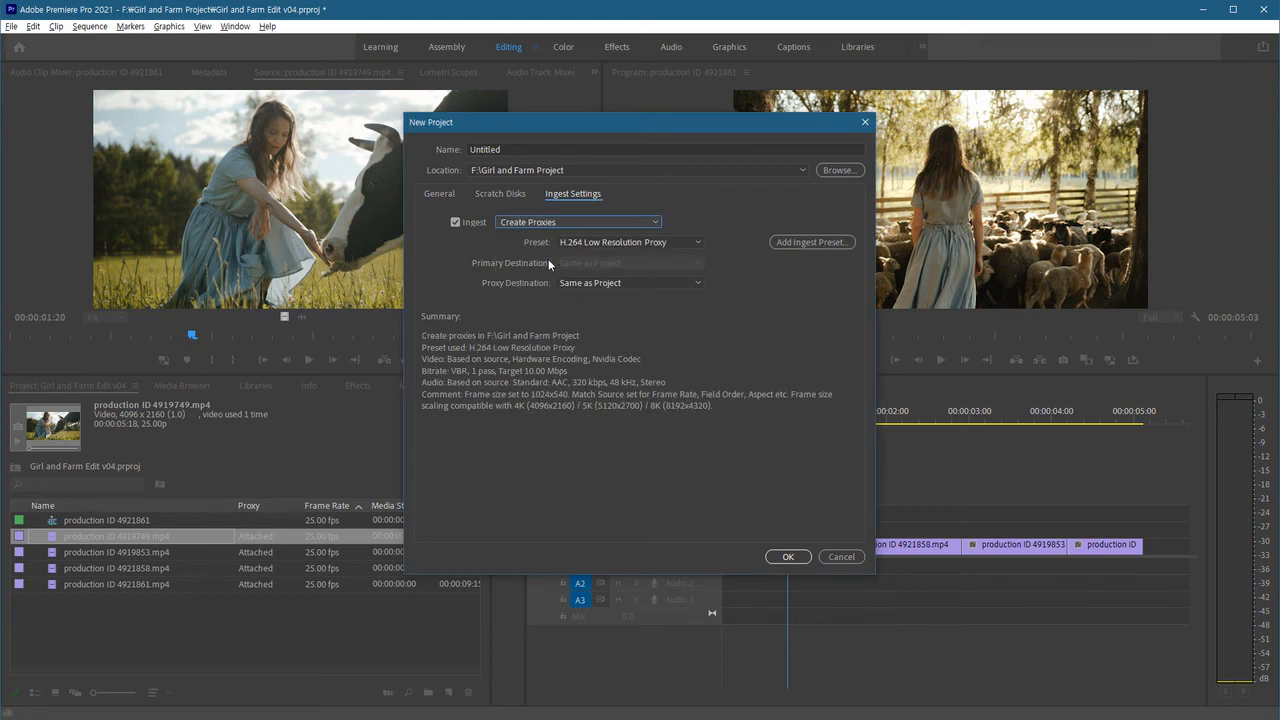
click(519, 222)
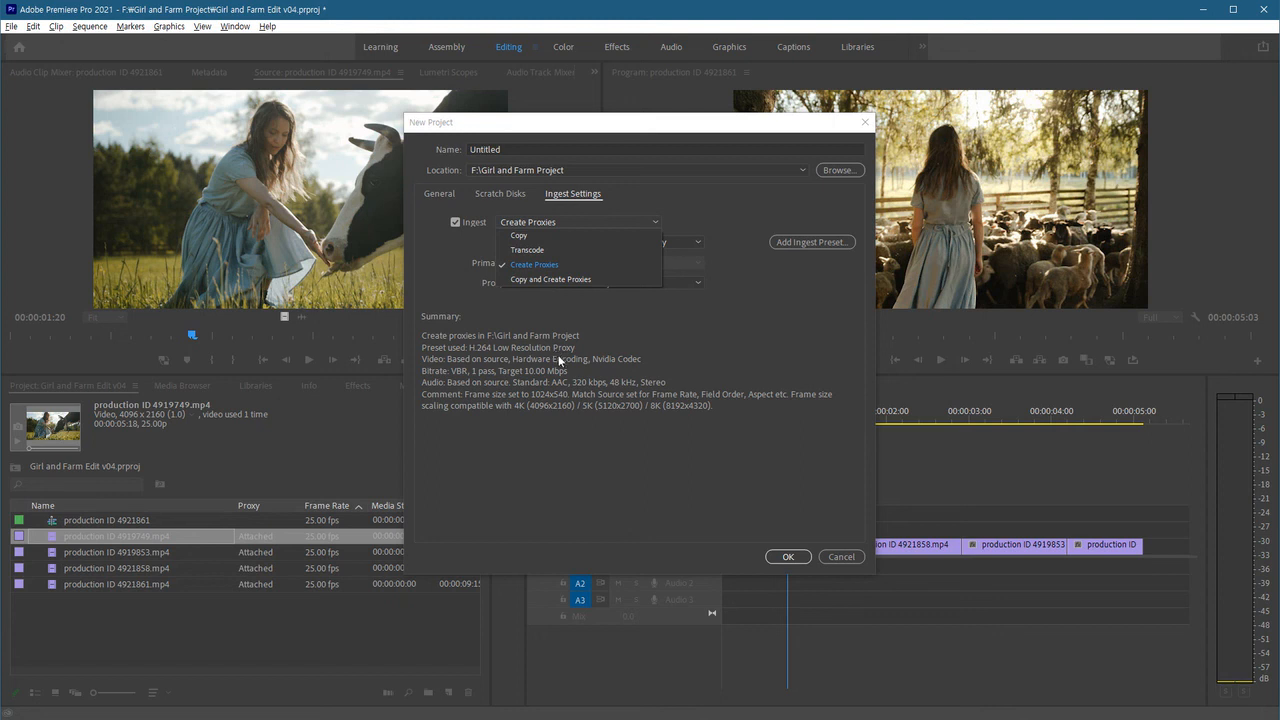
click(449, 259)
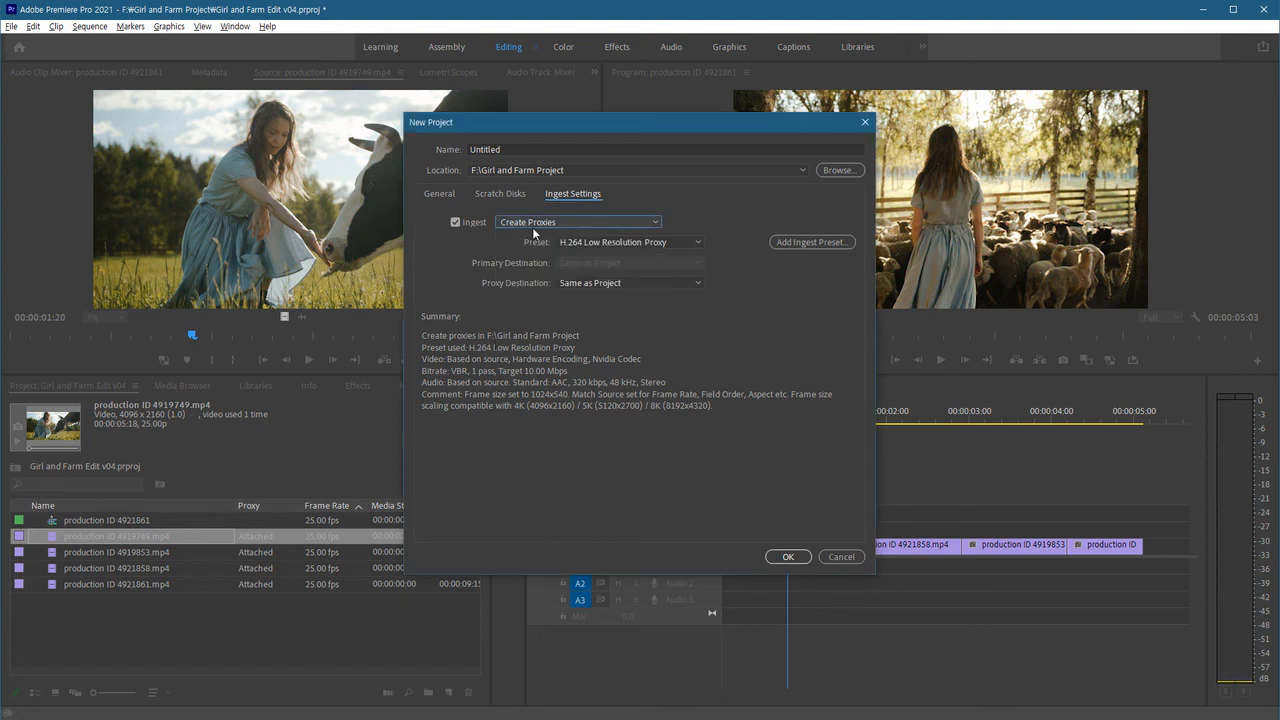
click(455, 222)
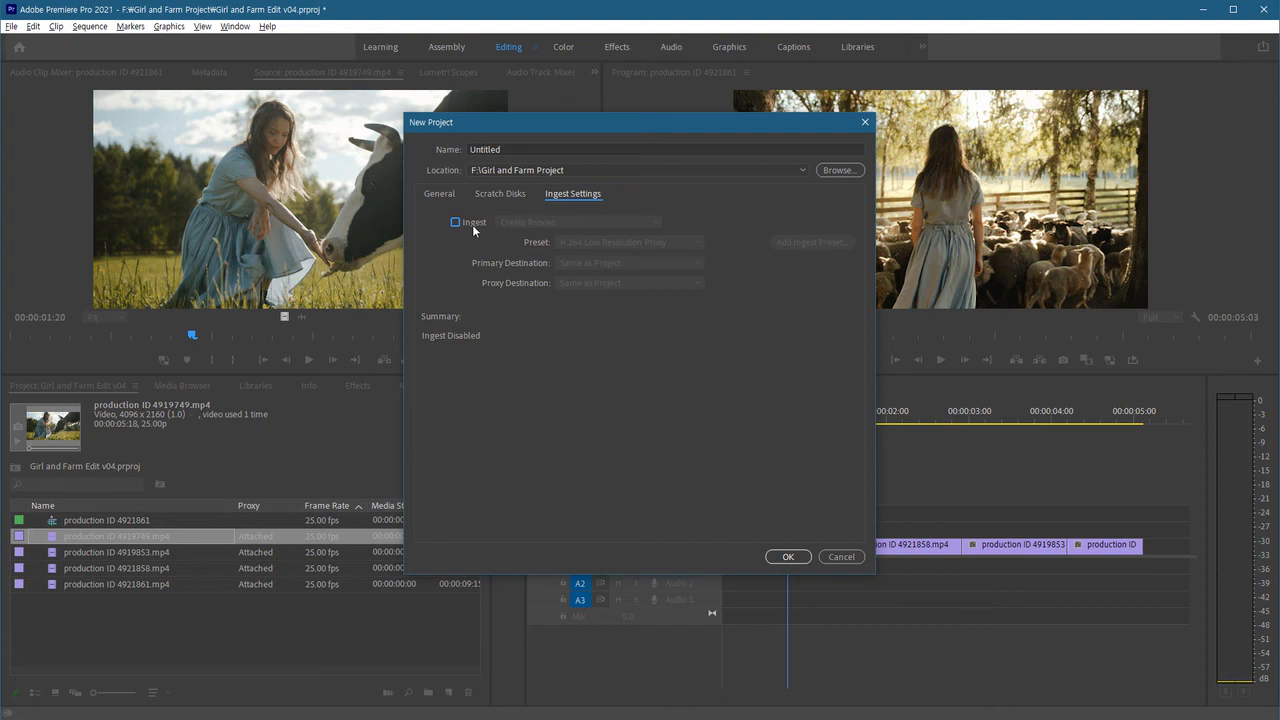
Re-enable ingest to review its mode list once more, turn it off, and cancel the new project
click(486, 224)
click(536, 221)
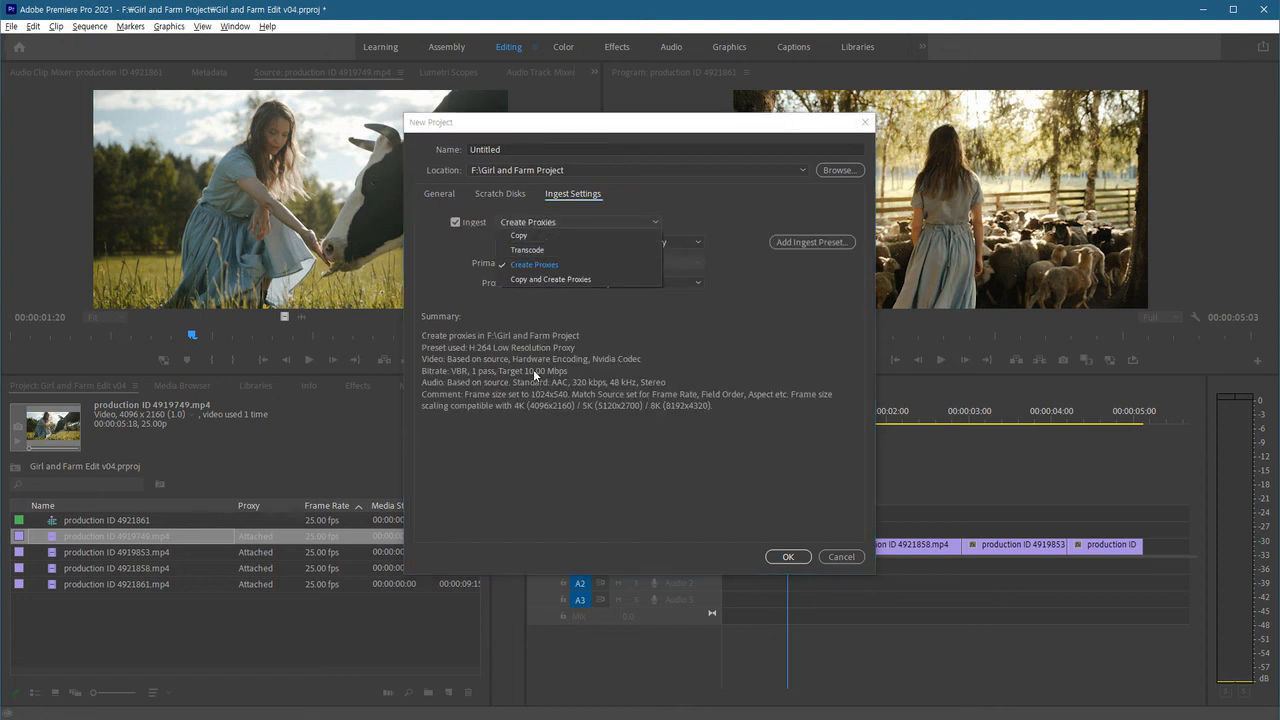
click(582, 316)
click(455, 223)
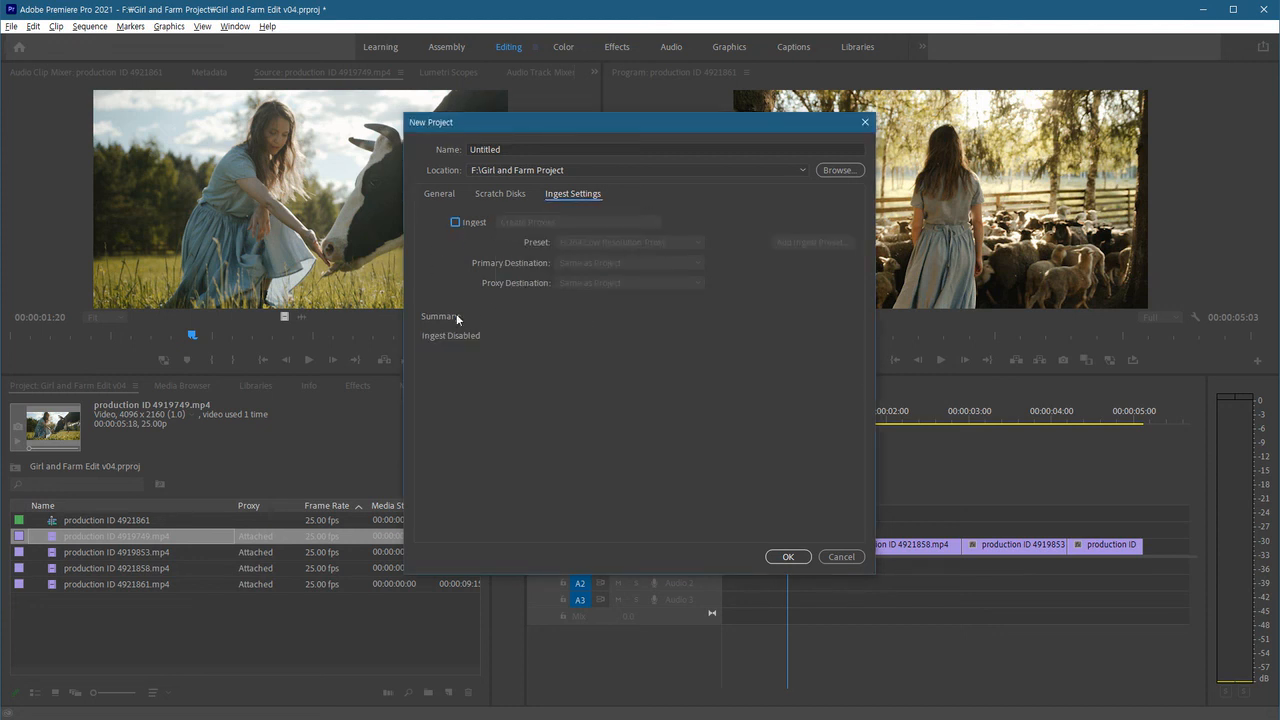
click(828, 557)
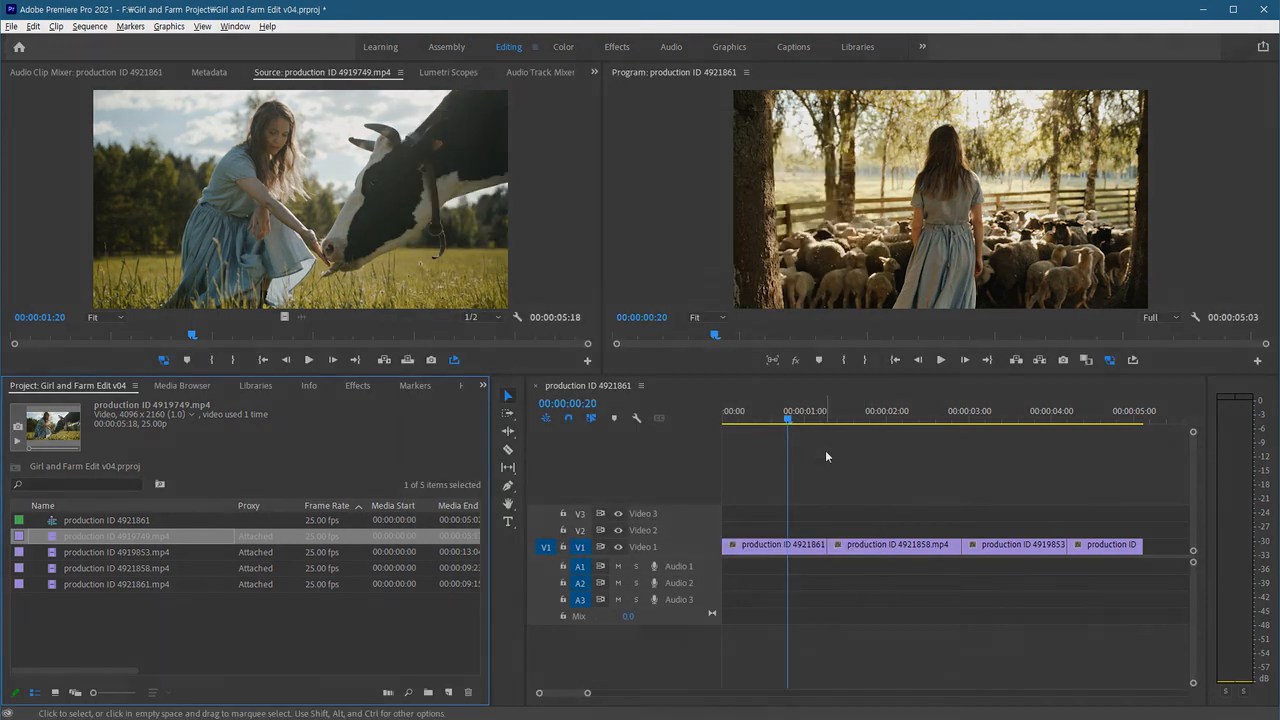